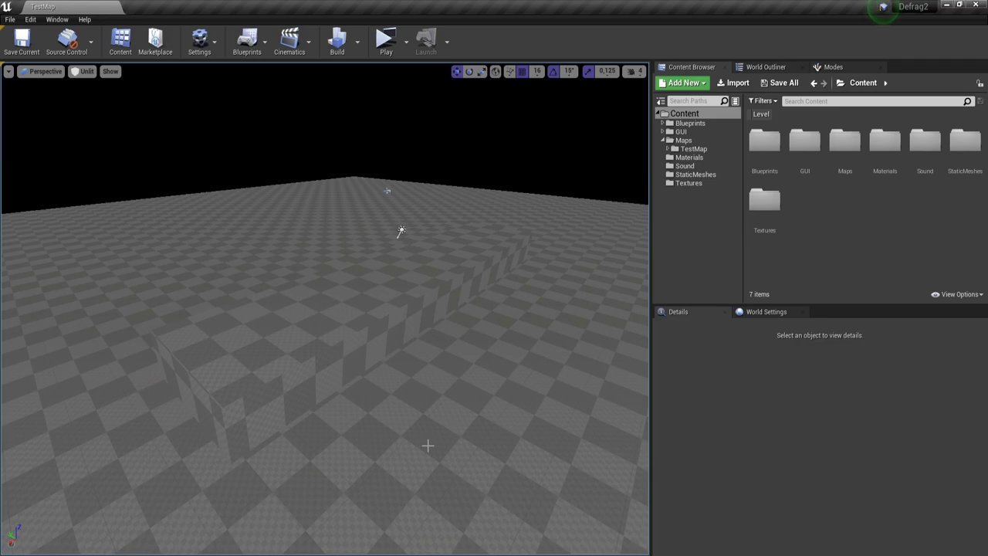
Step: Select the long box brush of the platform and set its pivot to a point on the brush itself
right_click_drag(398, 411, 442, 406)
key("a")
key("a")
left_click(391, 407)
right_click_drag(383, 414, 352, 408)
key("d")
key("alt+k")
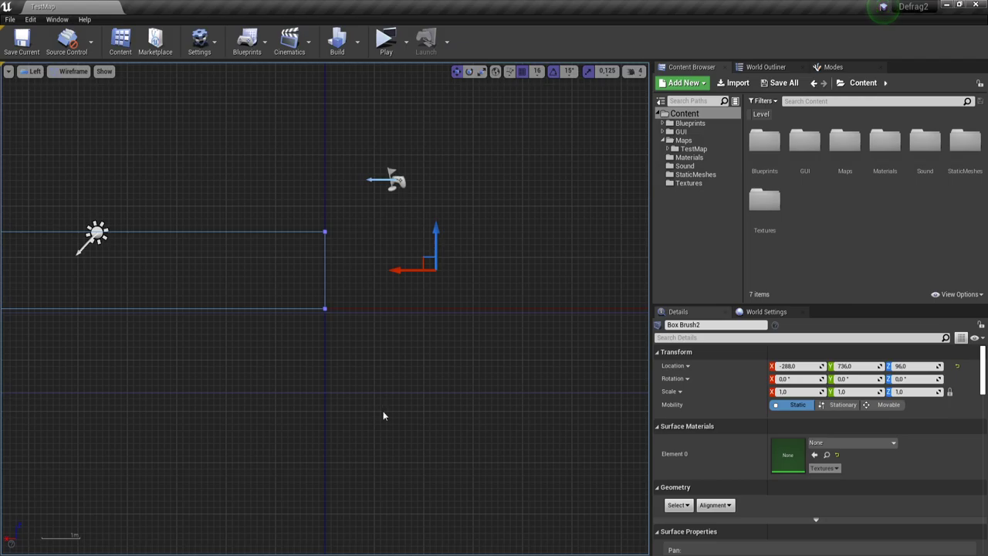
middle_click(157, 291, "alt")
right_click(211, 299)
mouse_move(257, 245)
left_click(364, 243)
mouse_move(211, 301)
right_mouse_down()
mouse_move(362, 329)
mouse_move(487, 325)
right_mouse_up()
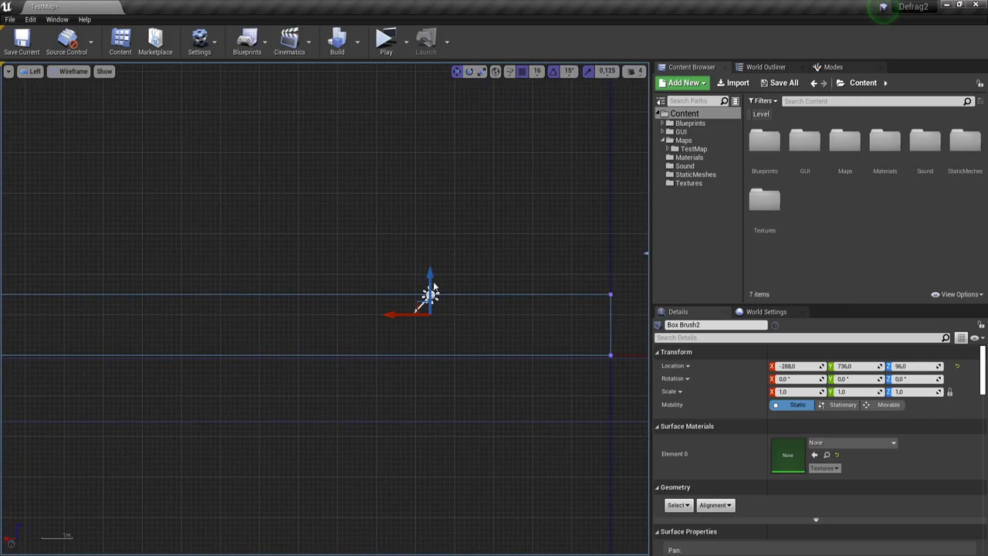
Step: Duplicate the long box brush along the Y axis in the top view, placing the copy at Y 672
scroll(454, 312, "down", 2)
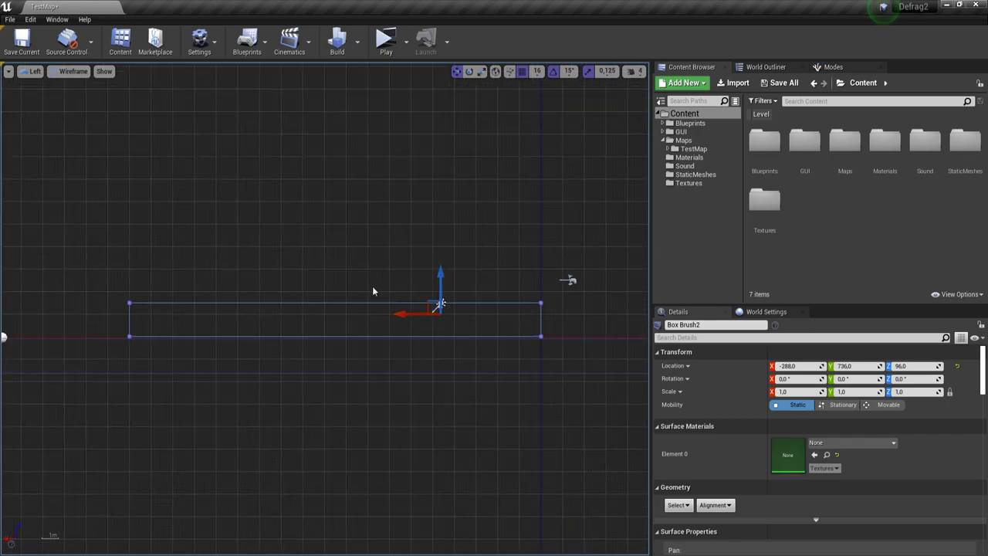
key("alt+j")
right_click_drag(361, 293, 397, 328)
scroll(397, 328, "down", 2)
left_click_drag(325, 312, 325, 309, "alt")
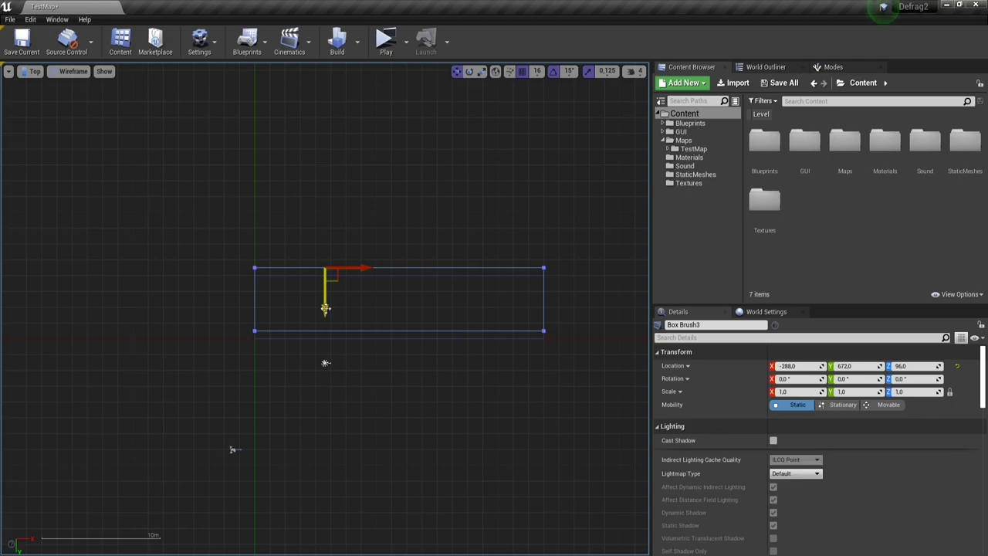
Step: Narrow the copied brush to a thin side wall by its vertices and duplicate the wall to Y 1248 on the platform's opposite side
key("shift+5")
mouse_move(232, 323)
left_mouse_down()
mouse_move(601, 374)
mouse_move(544, 349)
mouse_move(544, 316)
mouse_move(569, 406)
left_mouse_up()
scroll(465, 319, "up", 2)
scroll(461, 323, "down", 1)
key("shift+1")
Step: Select both side wall brushes and raise their upper vertices above the platform in the left view
key("alt+k")
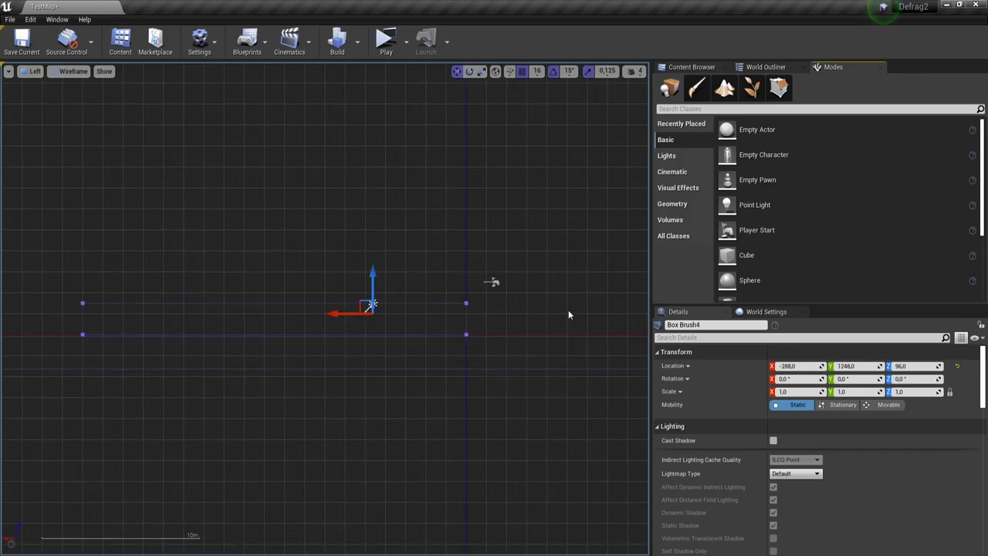
scroll(292, 311, "down", 2)
scroll(232, 307, "up", 2)
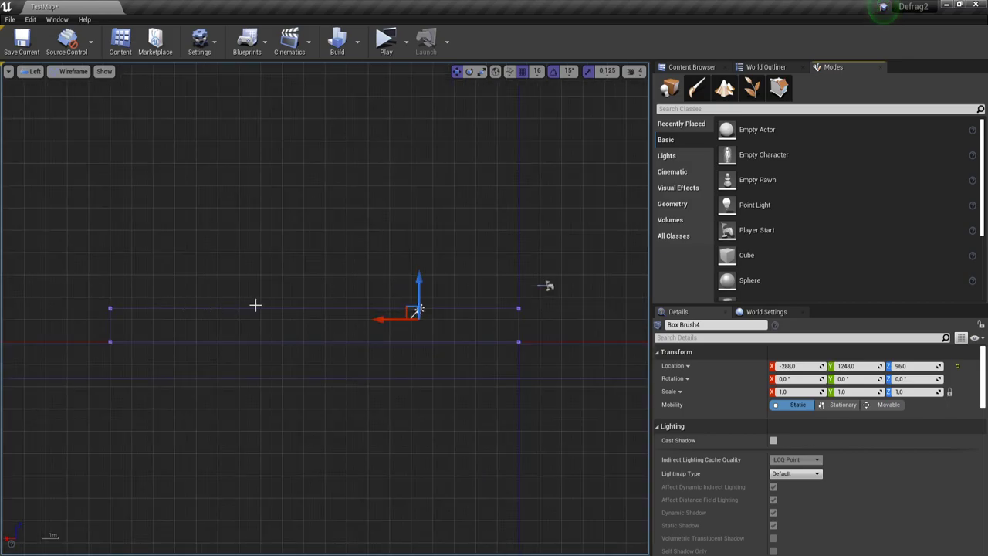
key("alt+j")
left_click(306, 251, "ctrl")
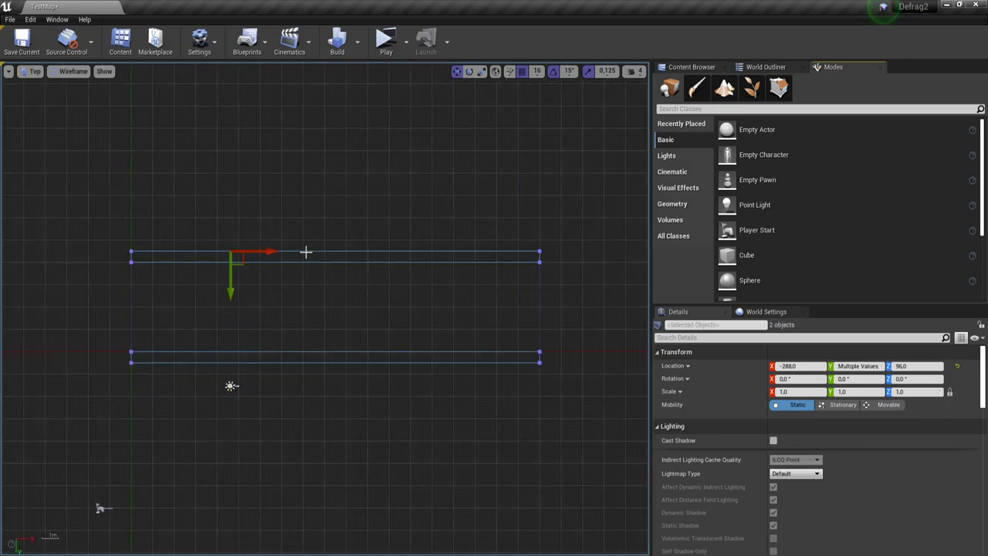
key("alt+k")
key("shift+5")
left_click_drag(88, 288, 597, 312)
left_click_drag(113, 276, 113, 220)
left_click(408, 229)
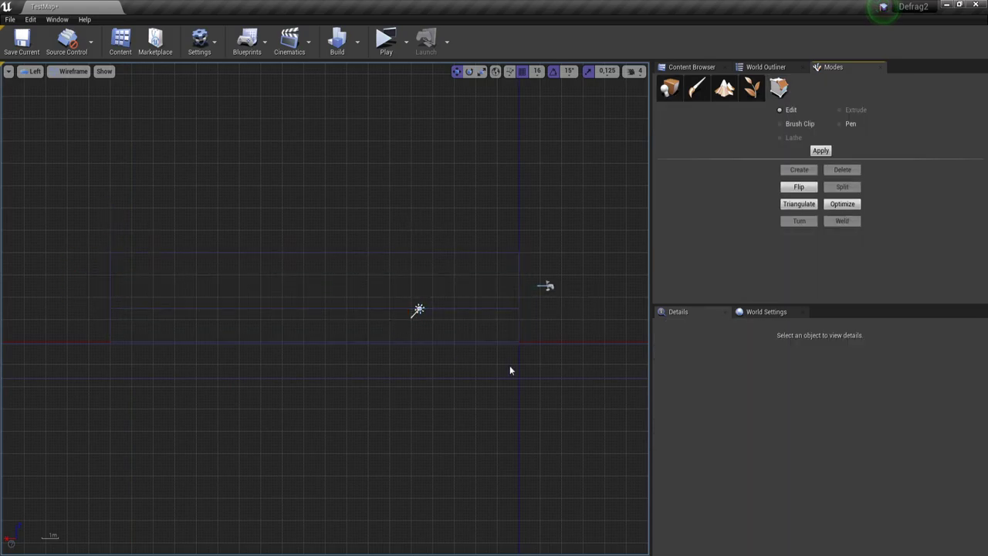
Step: Leave geometry editing, open the Maps/TestMap folder and delete the large floor brush around the walled platform
key("alt+g")
right_click_drag(393, 327, 394, 326)
left_click(337, 358)
right_click_drag(395, 369, 396, 369)
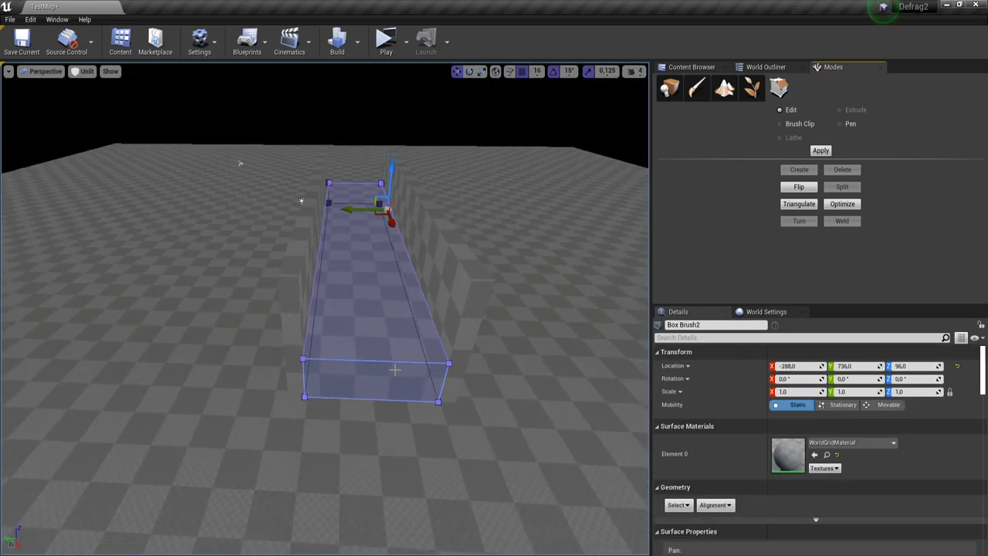
key("shift+1")
left_click(404, 426)
right_click_drag(400, 422, 401, 422)
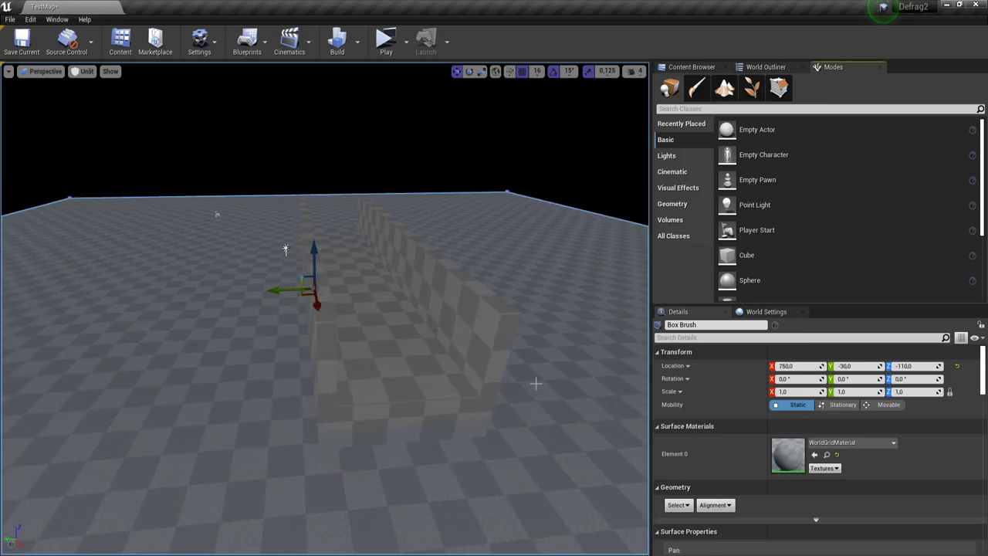
left_click(691, 66)
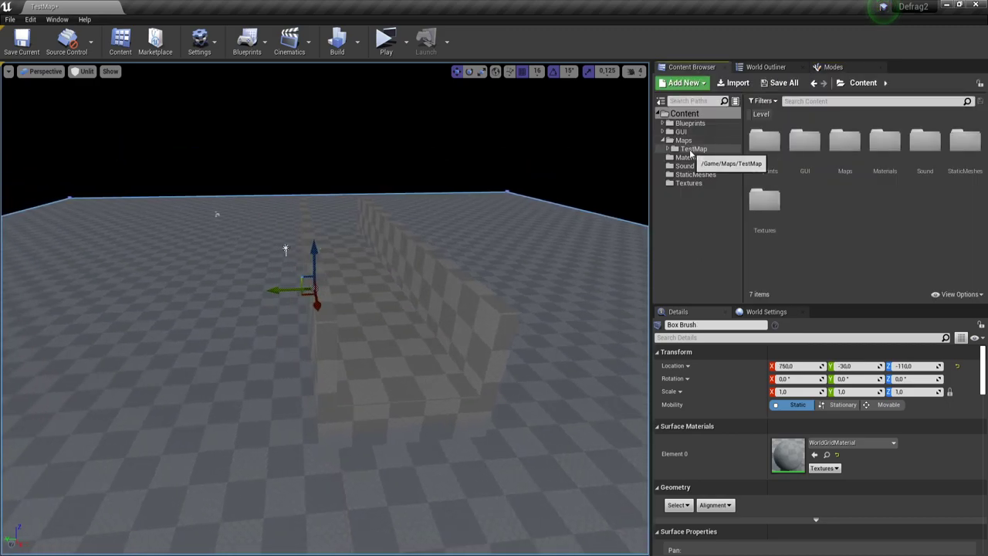
left_click(692, 149)
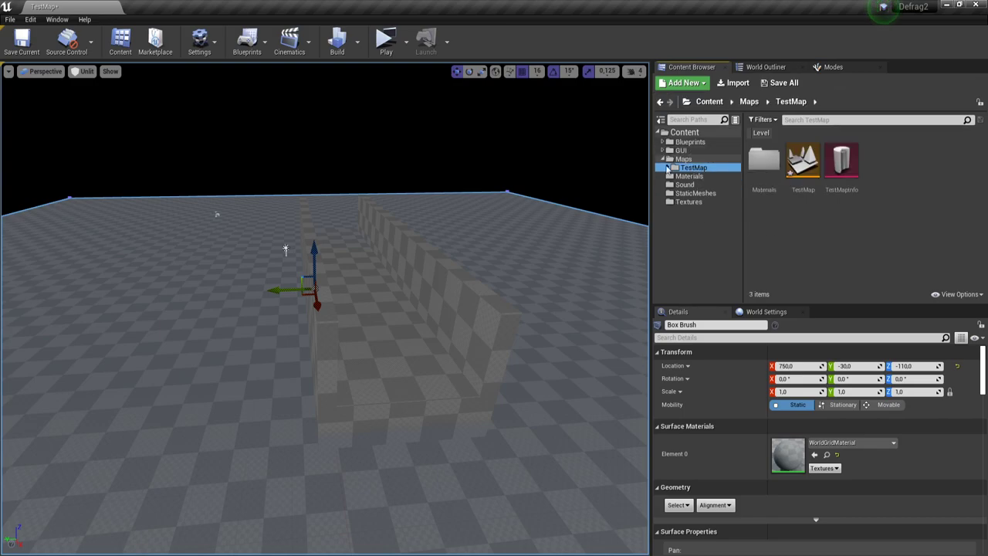
left_click(508, 458)
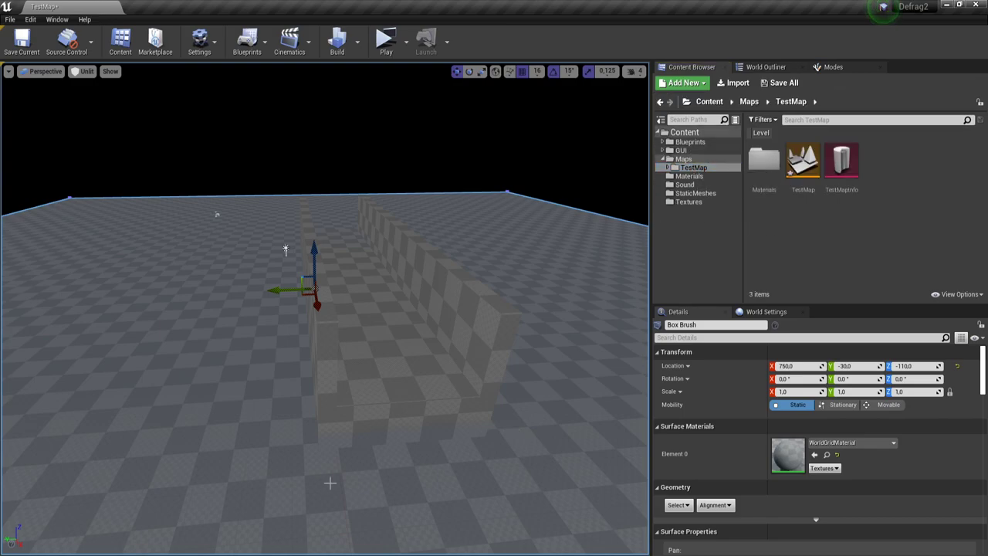
key("Delete")
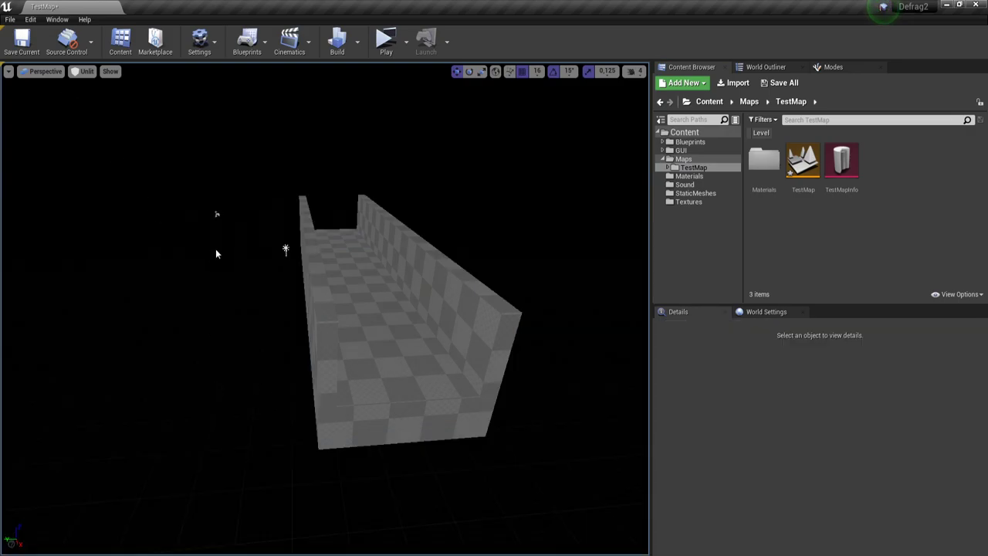
Step: Start saving the current level under a new name and create a folder named TutorialMap inside Maps
left_click(10, 19)
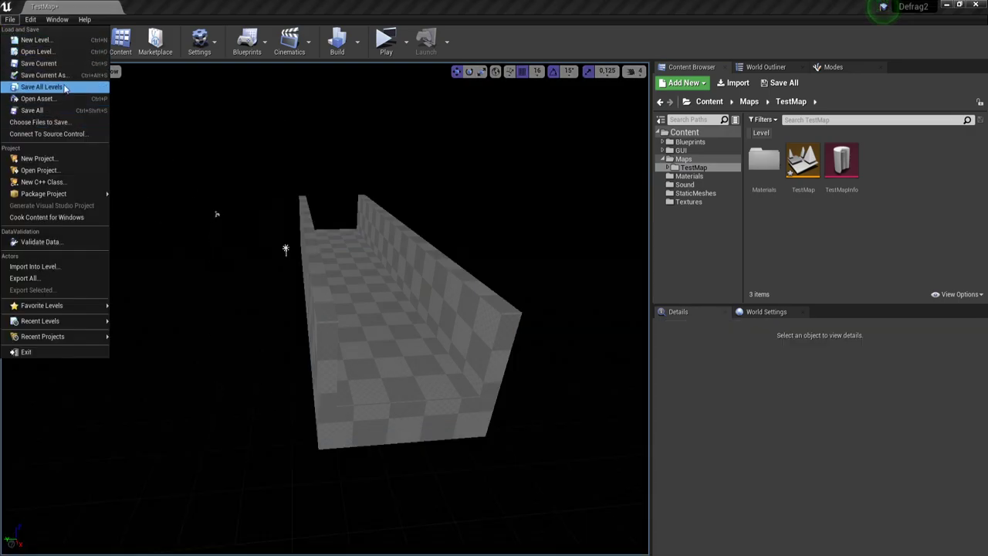
left_click(44, 75)
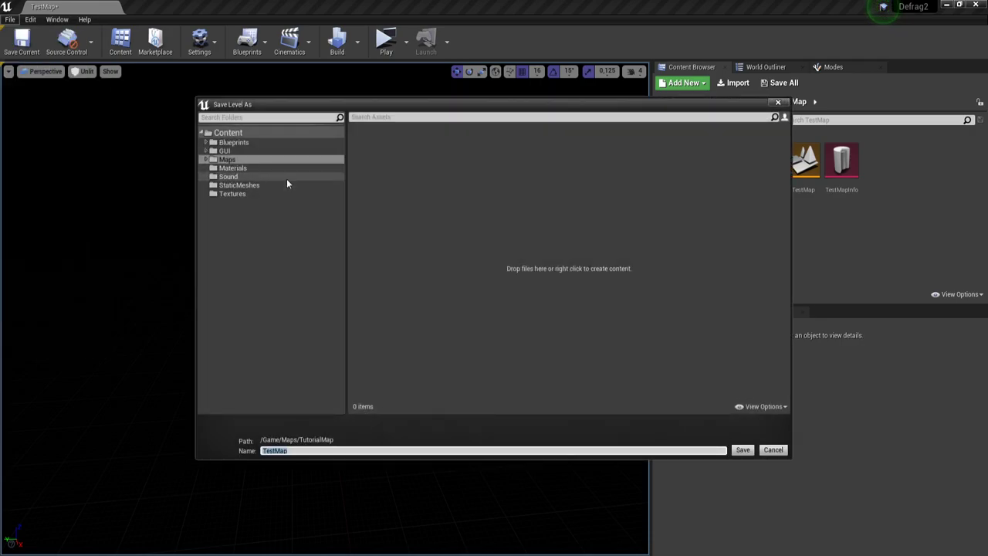
double_click(242, 161)
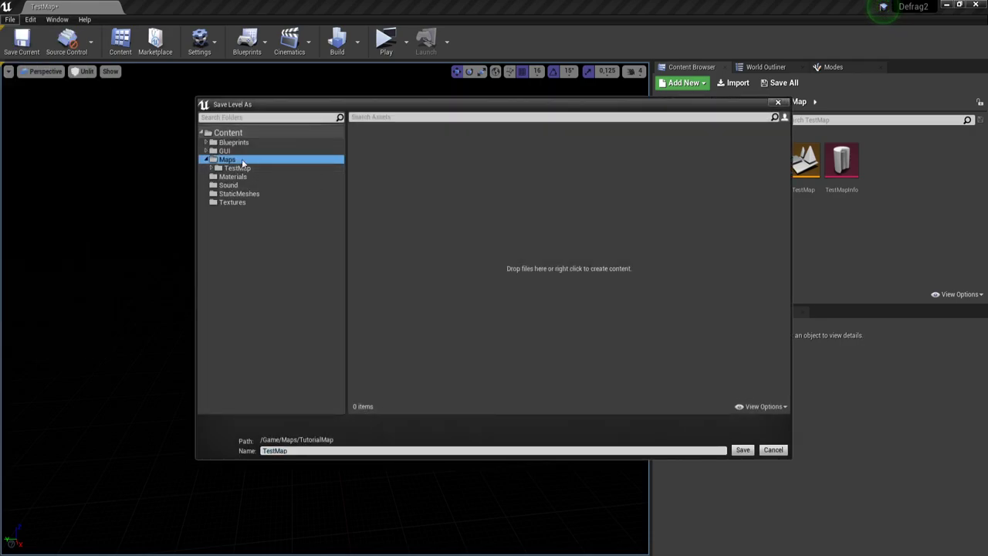
right_click(243, 160)
left_click(291, 175)
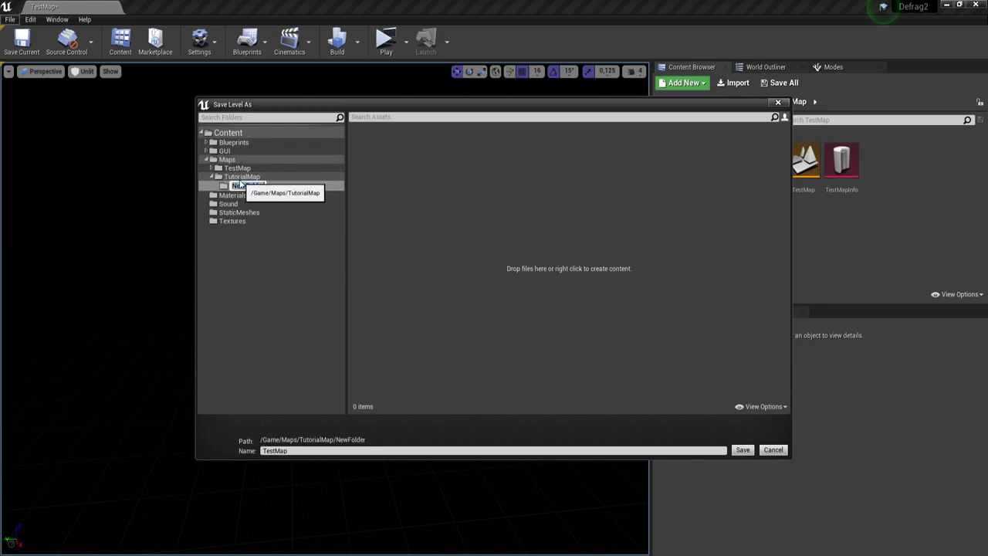
Step: Delete the stray NewFolder inside TutorialMap and choose TutorialMap as the save location
left_click(260, 195)
left_click(258, 186)
key("Delete")
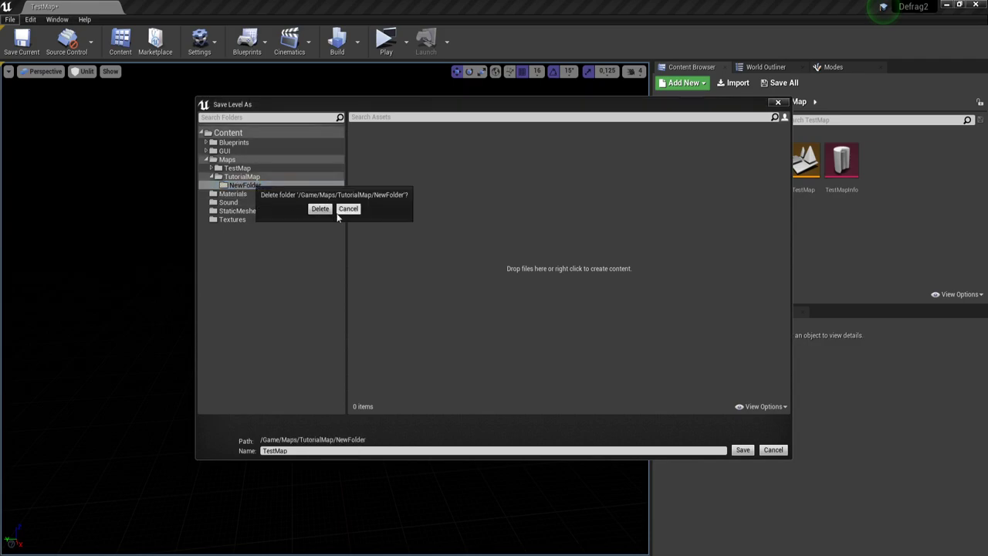
left_click(310, 208)
left_click(251, 177)
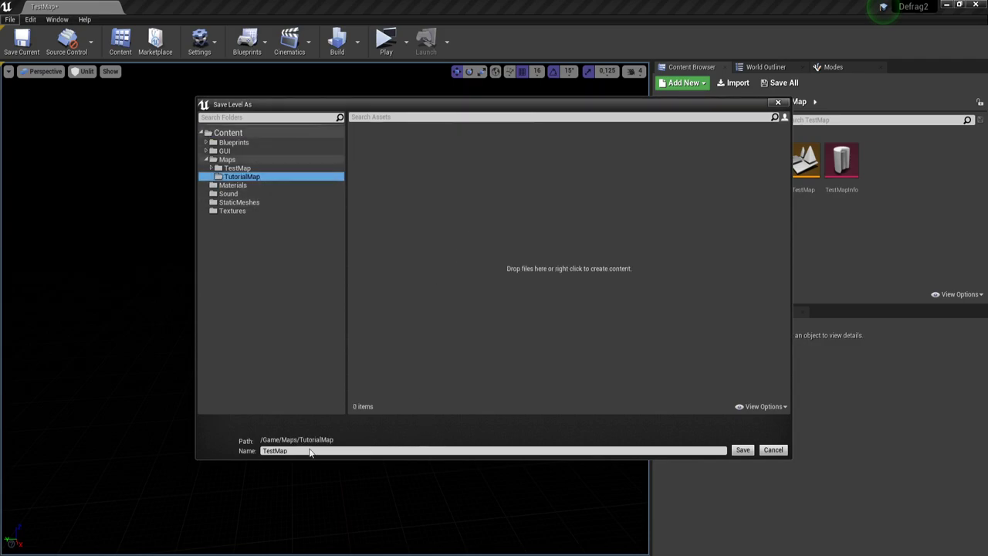
Step: Name the level Tutorial and save it in the TutorialMap folder
left_click(538, 450)
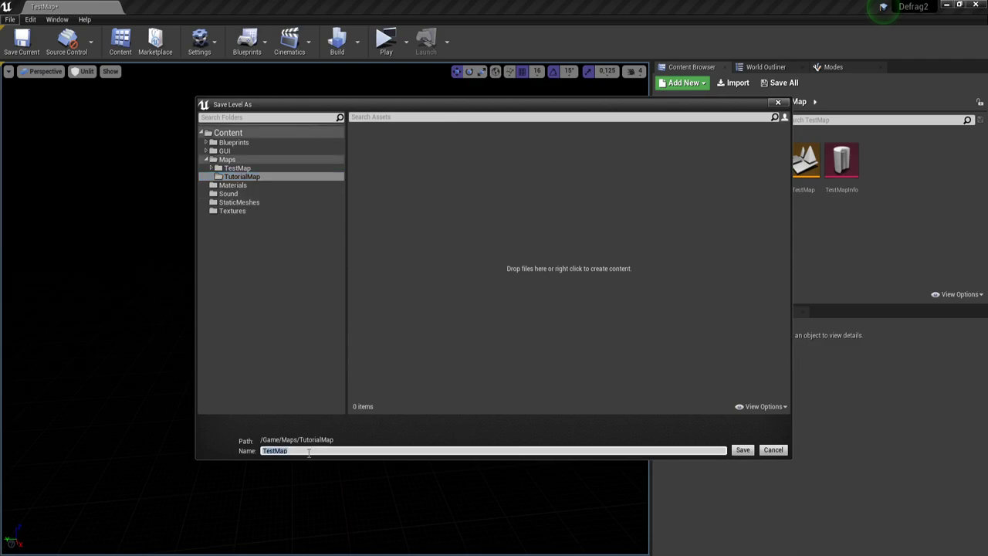
type("Tutorial")
left_click(743, 452)
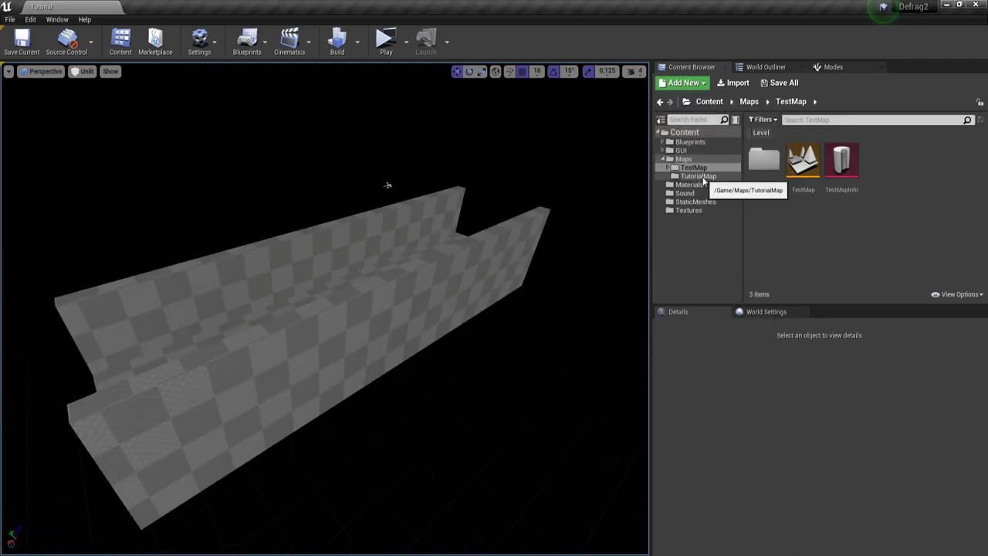
Step: Look through the TestMap and TutorialMap folders and open the original TestMap level to view it
left_click(669, 157)
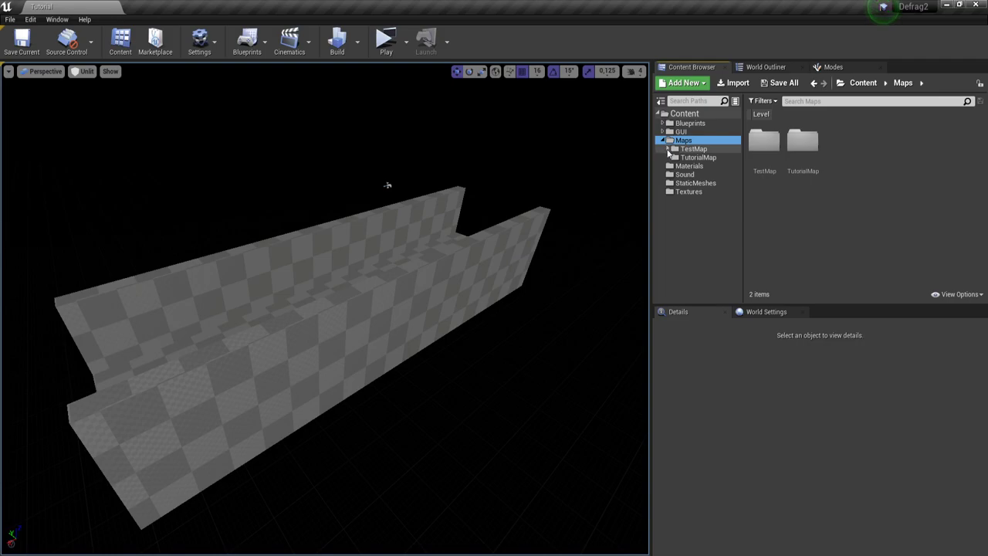
left_click(695, 148)
left_click(703, 176)
right_click_drag(432, 263, 463, 255)
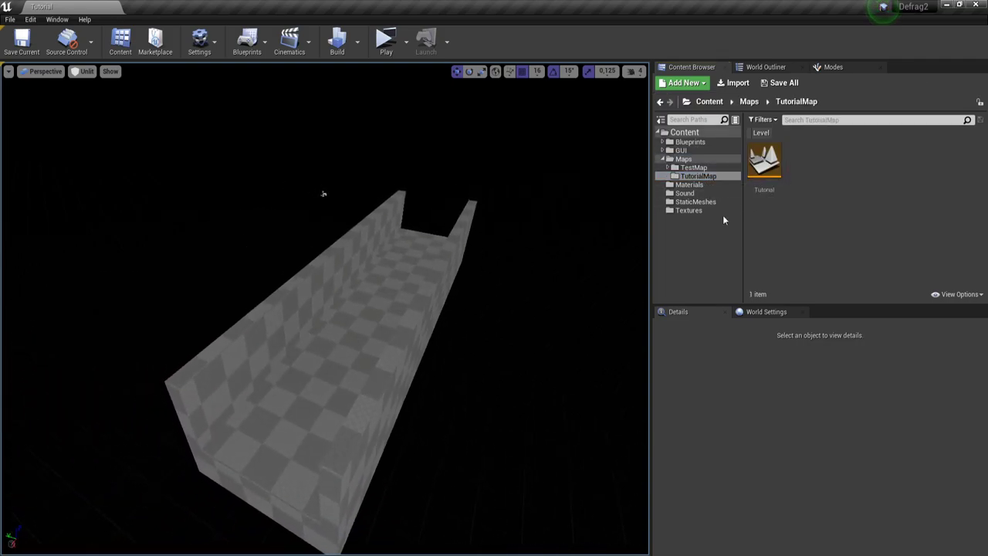
left_click(691, 169)
double_click(795, 178)
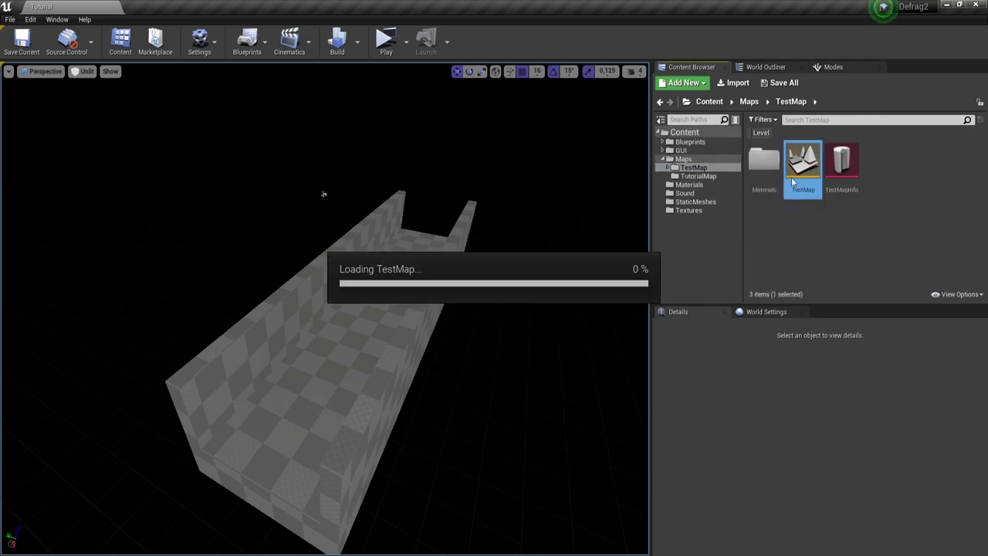
mouse_move(510, 297)
right_mouse_down()
mouse_move(572, 271)
mouse_move(557, 317)
mouse_move(515, 307)
right_mouse_up()
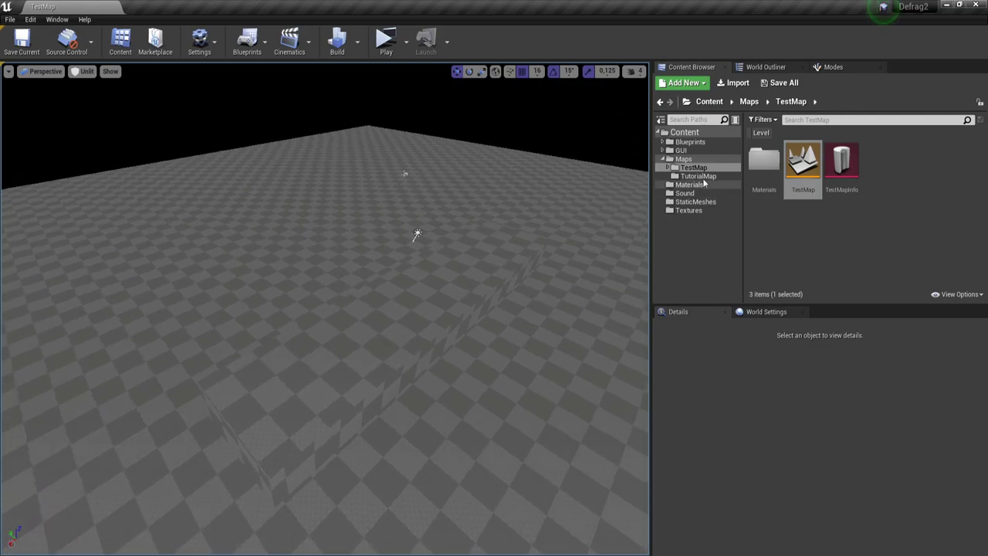
Step: Open the Tutorial level from the Maps/TutorialMap folder
left_click(704, 176)
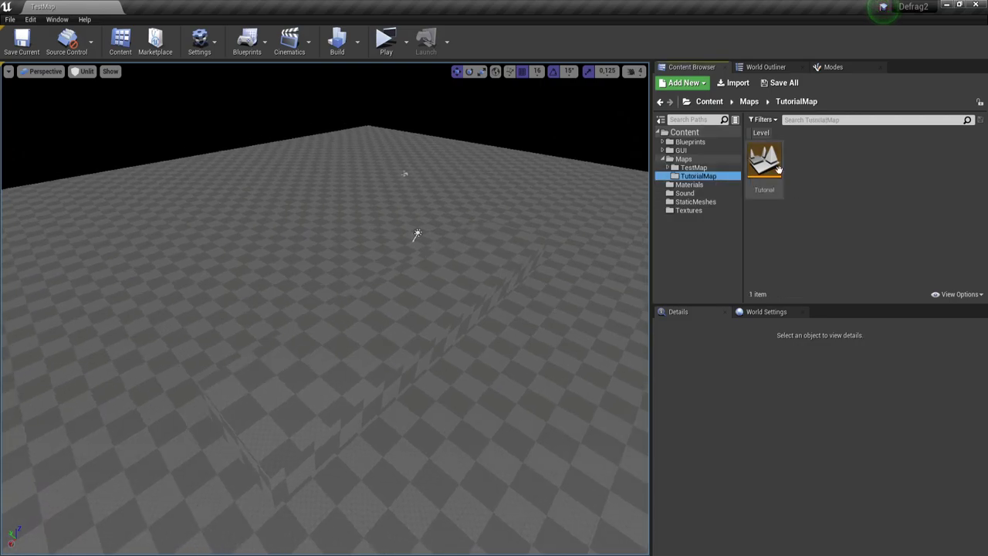
double_click(764, 188)
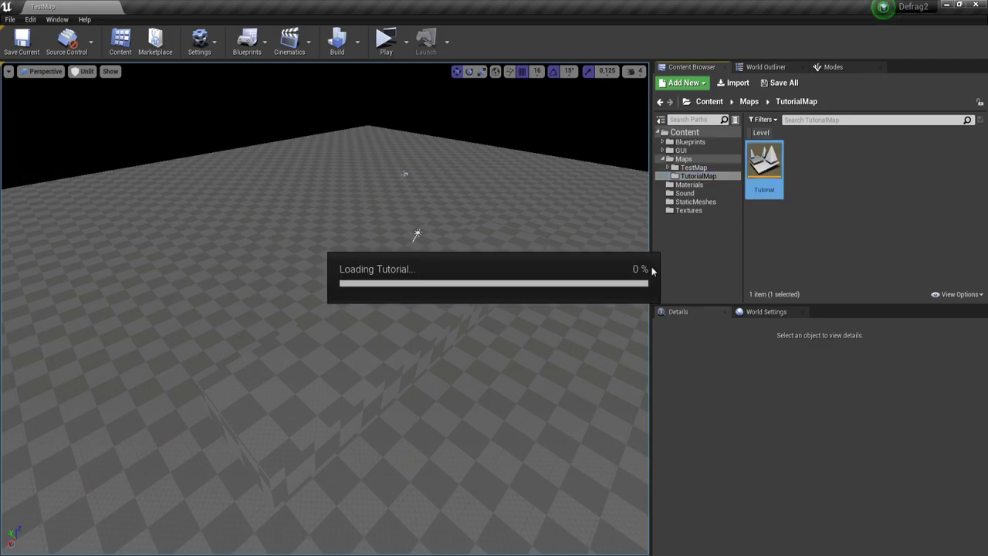
right_click_drag(324, 308, 347, 318)
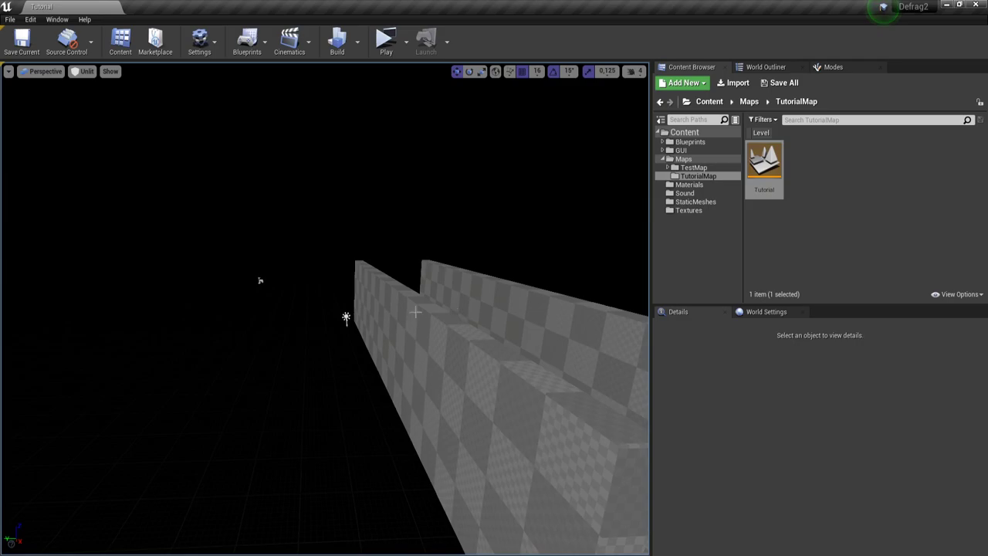
Step: Move the player start onto the near end of the walled platform, at X 2182, Y -286, Z 370
left_click(347, 318)
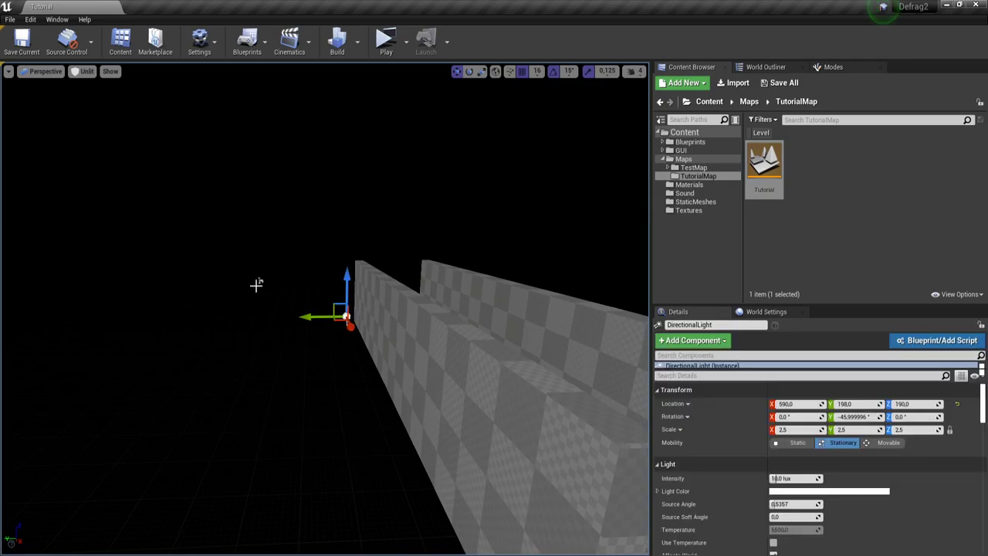
left_click(259, 280)
right_click_drag(280, 307, 278, 340)
left_click_drag(313, 178, 551, 517)
right_click_drag(551, 517, 618, 502)
left_click_drag(293, 289, 299, 289)
left_click_drag(262, 263, 261, 248)
Step: Rotate the player start 180° about Z so it faces along the corridor
key("e")
left_click_drag(301, 310, 319, 290)
key("w")
right_click_drag(308, 301, 158, 304)
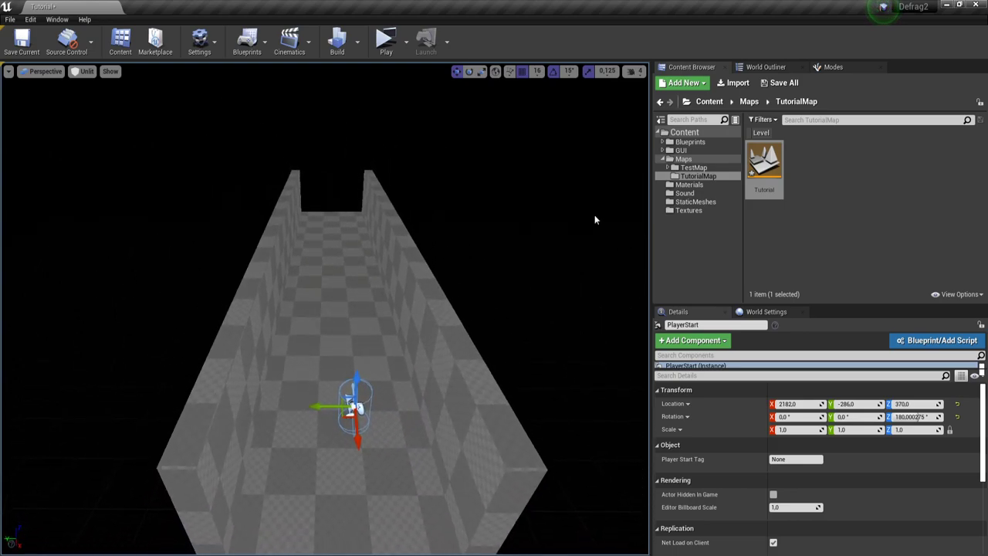
Step: Examine the BaseMaterial, GlassMaterial, GrateMaterial and LightMaterial assets in the Materials folder
left_click(690, 185)
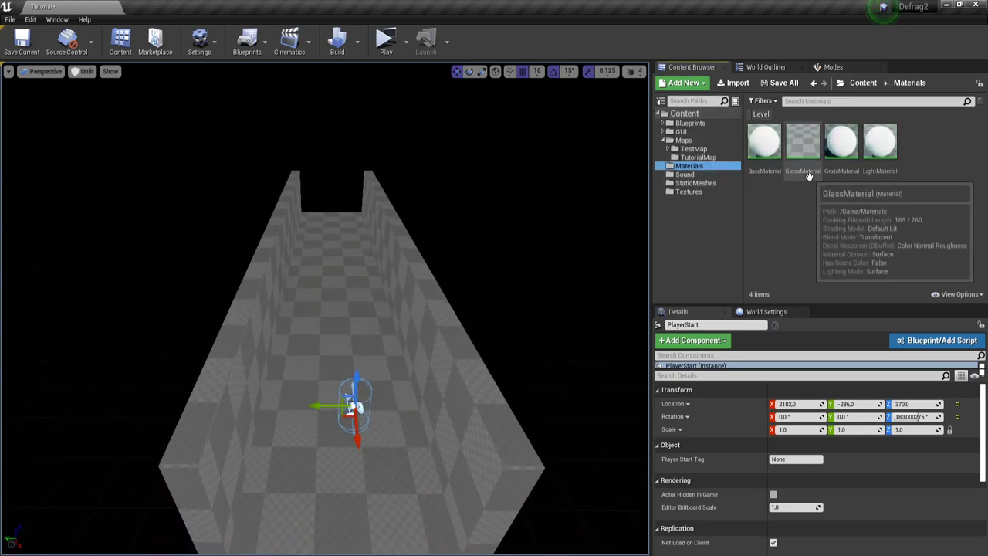
left_click(762, 151)
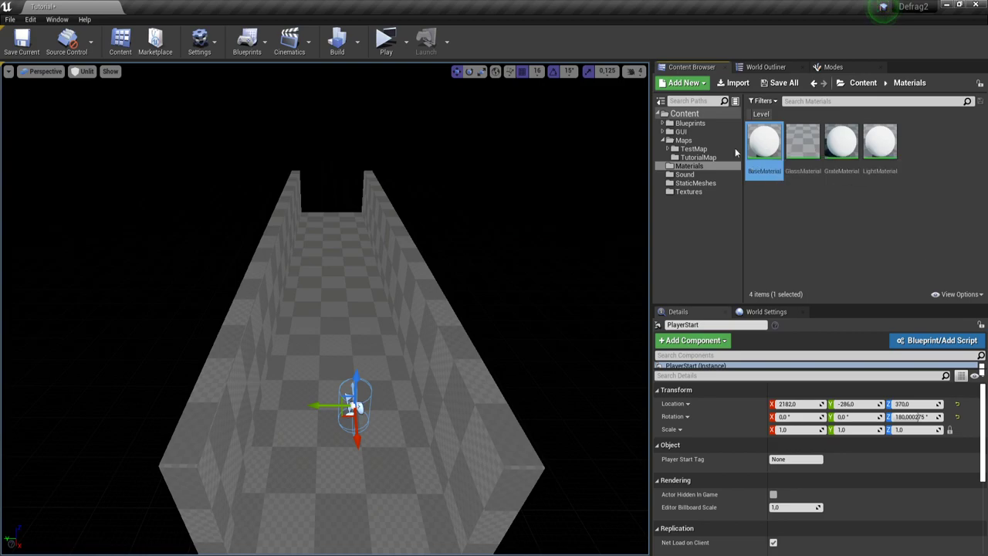
left_click(808, 173)
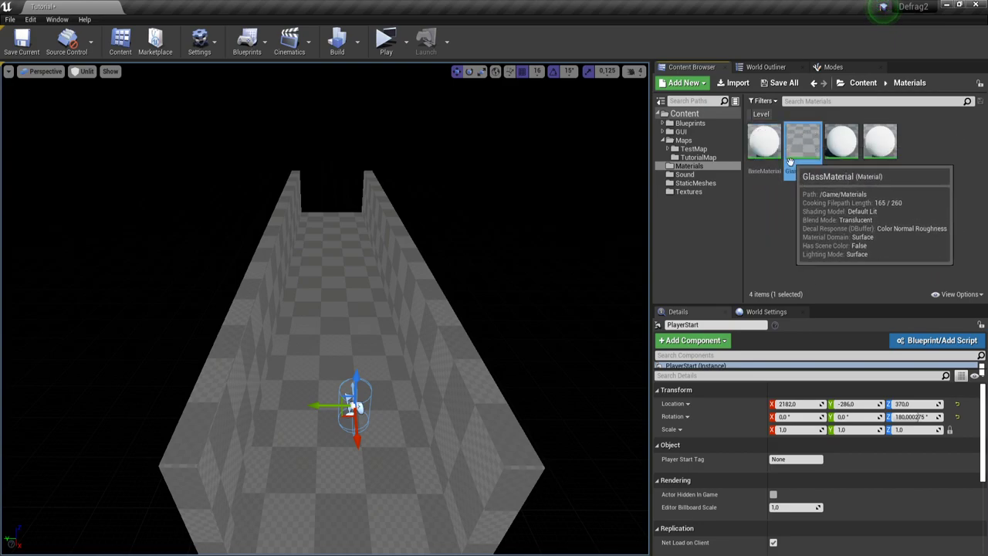
left_click(841, 151)
left_click(879, 155)
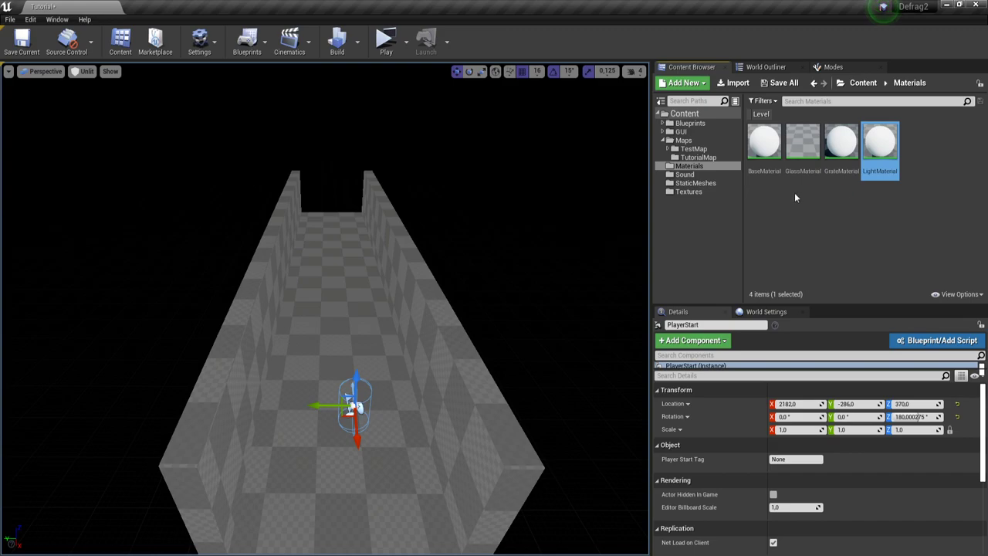
Step: Open BaseMaterial and examine its Base, Metallic, SpecularMap and Roughness texture parameter nodes
mouse_move(769, 161)
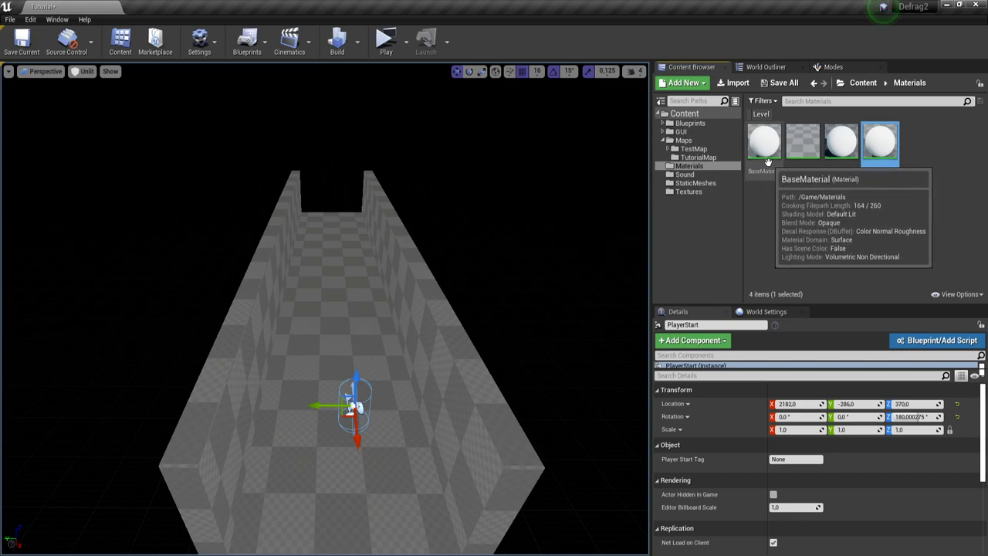
left_click(764, 172)
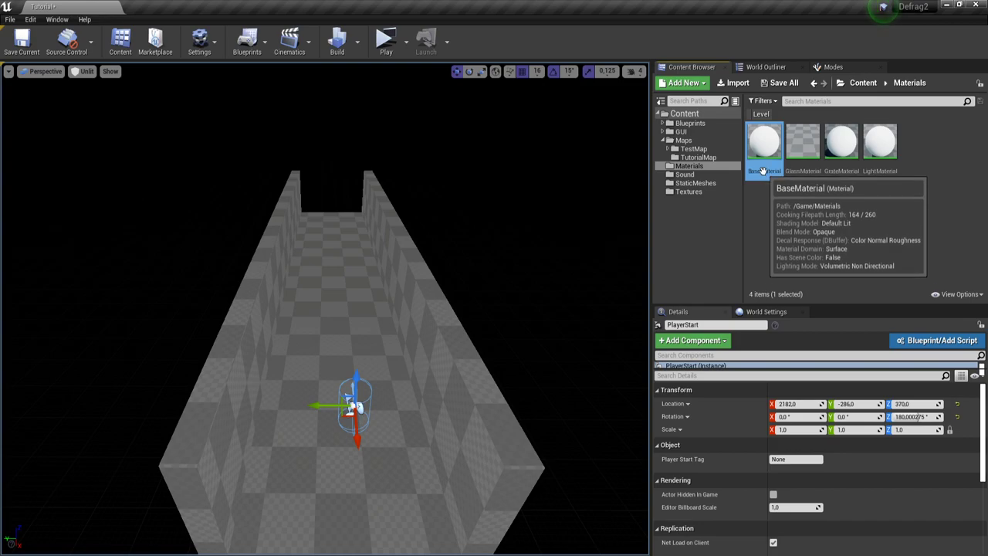
double_click(765, 160)
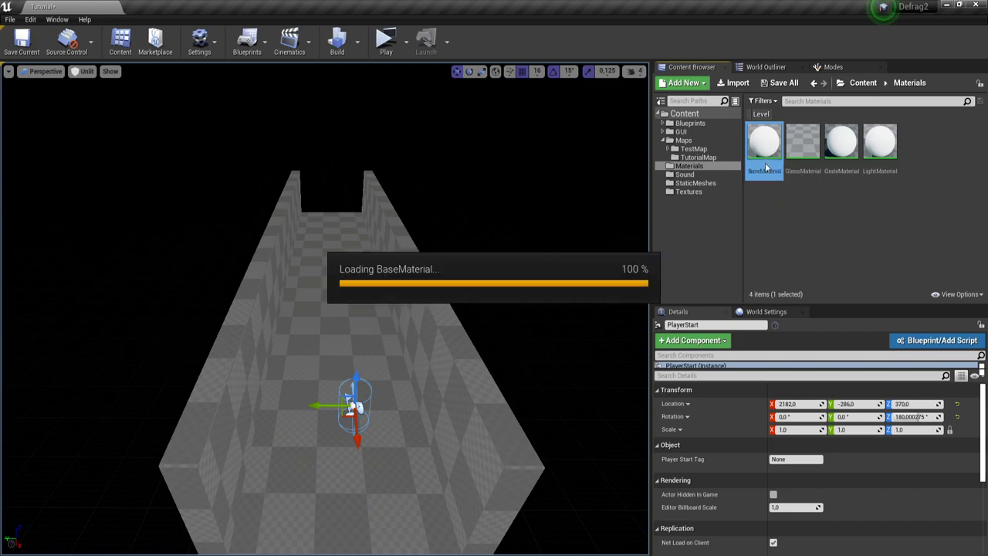
scroll(490, 230, "down", 2)
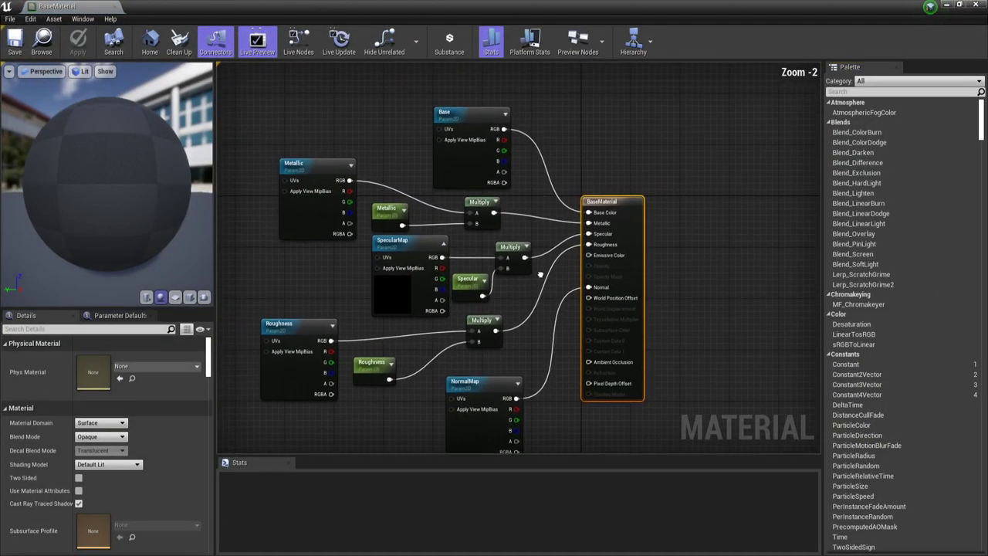
left_click(467, 112)
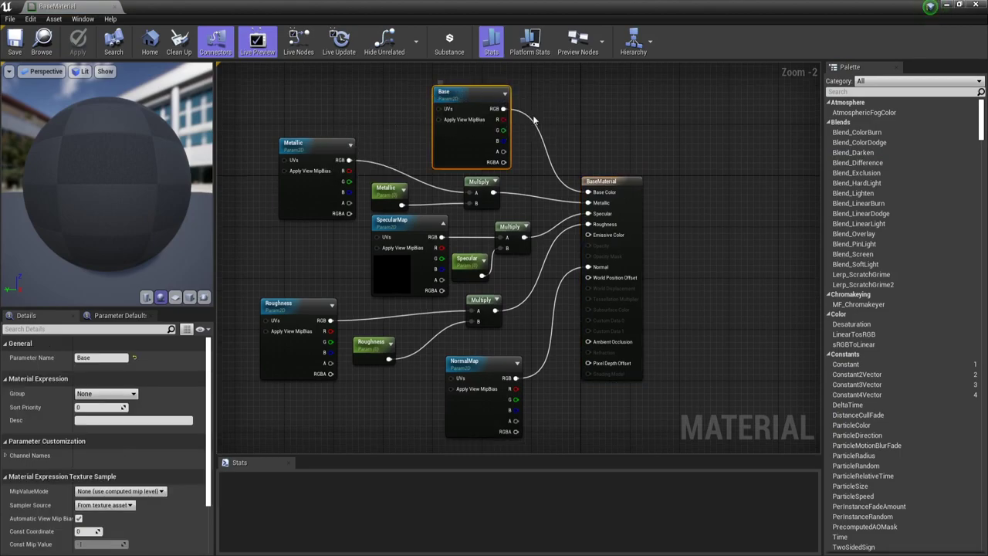
left_click(324, 145)
left_click(403, 226)
left_click(323, 173)
left_click(471, 94)
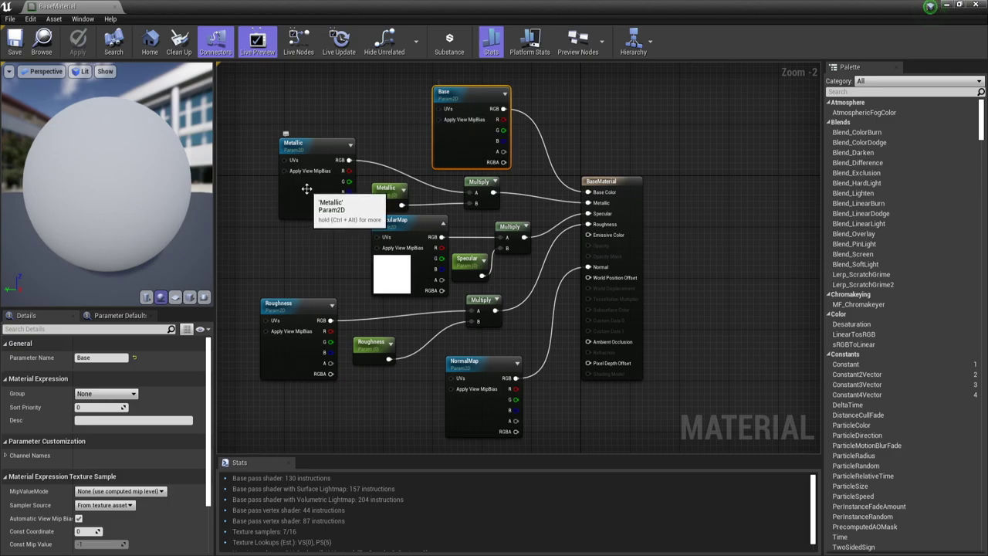
left_click(305, 189)
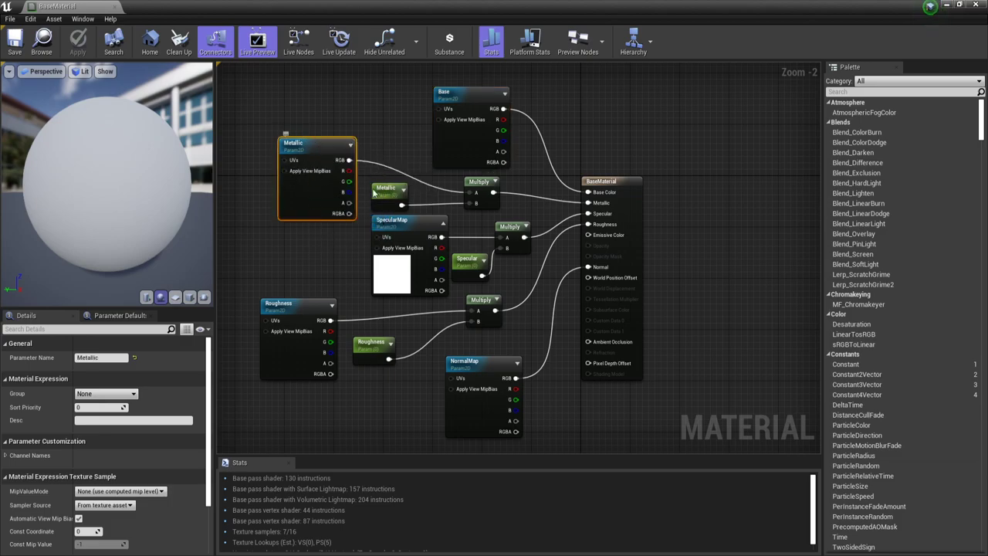
left_click(390, 284)
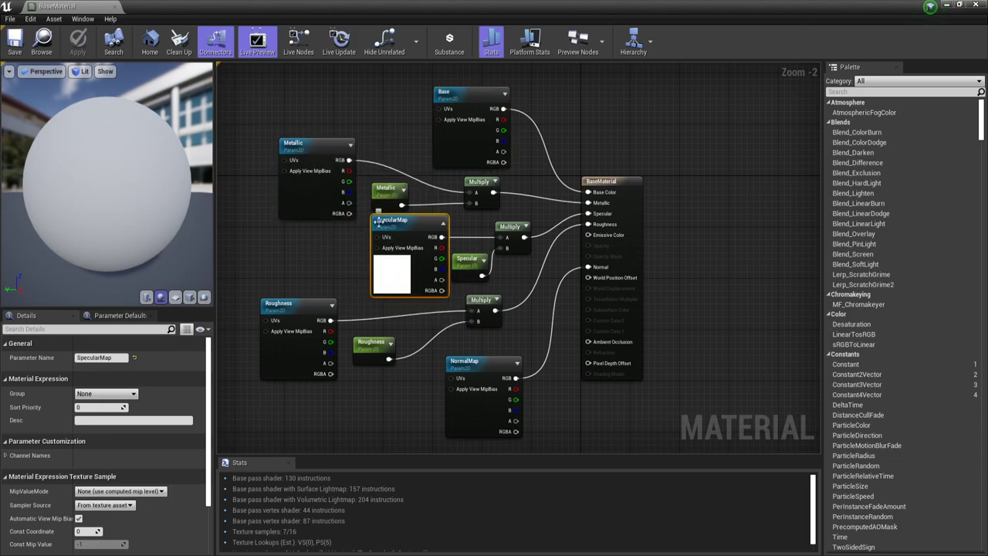
left_click(305, 352)
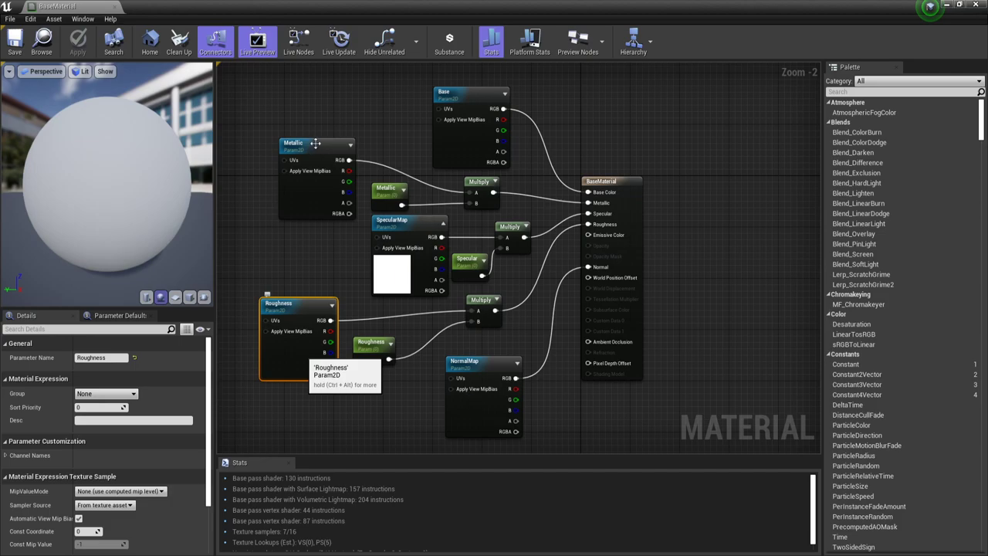
Step: Examine the Metallic scalar parameter and the Multiply node that combines it with the Metallic texture
left_click(383, 199)
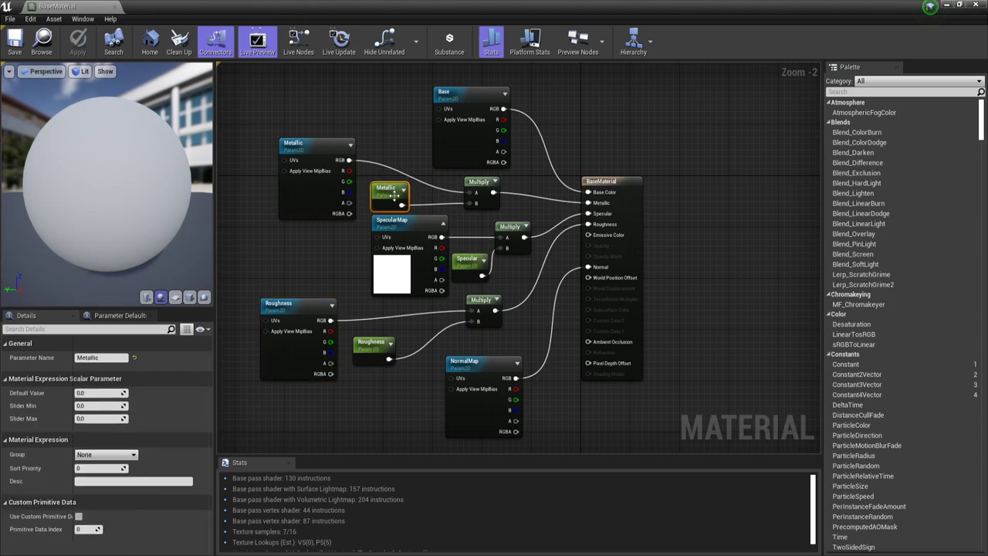
scroll(422, 202, "up", 2)
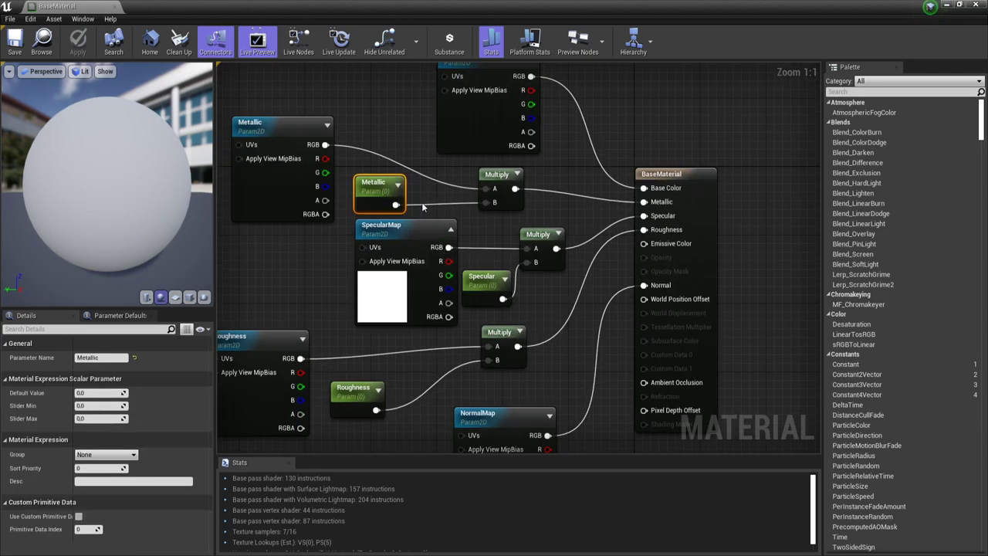
scroll(422, 202, "down", 1)
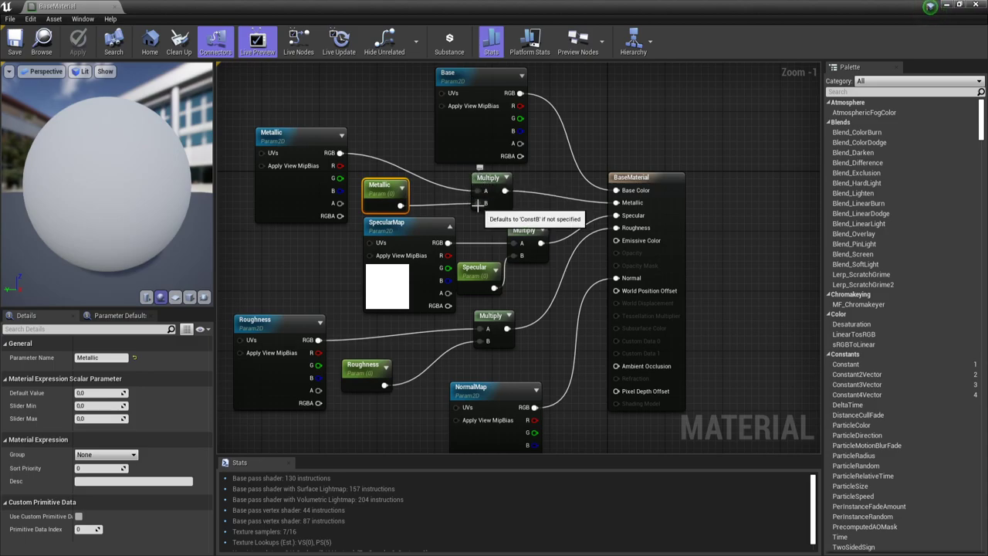
mouse_move(530, 280)
right_mouse_down()
mouse_move(525, 259)
mouse_move(520, 276)
right_mouse_up()
scroll(525, 259, "down", 1)
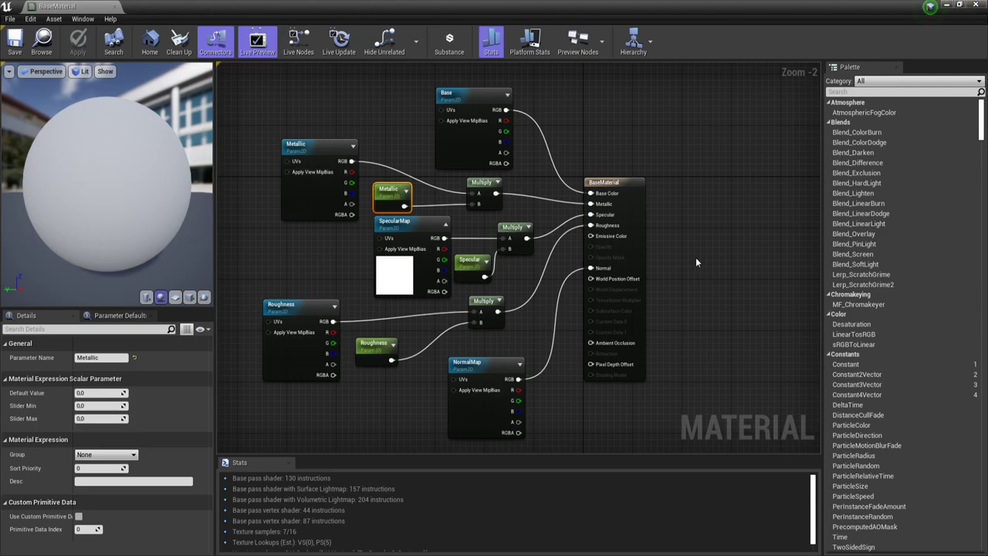
Step: Look over the complete BaseMaterial node graph and close the material
right_click_drag(461, 294, 505, 288)
scroll(505, 287, "down", 2)
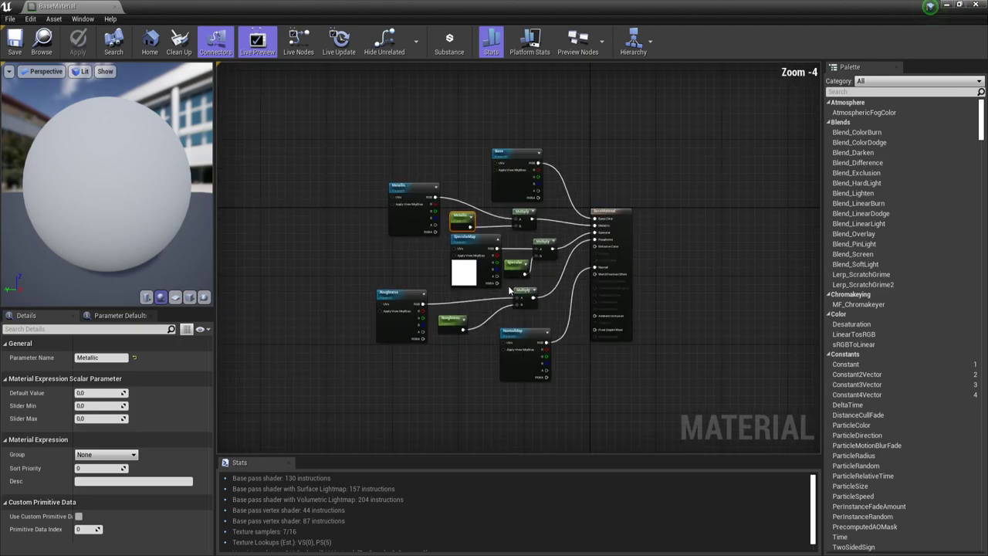
scroll(494, 387, "down", 4)
scroll(494, 387, "down", 1)
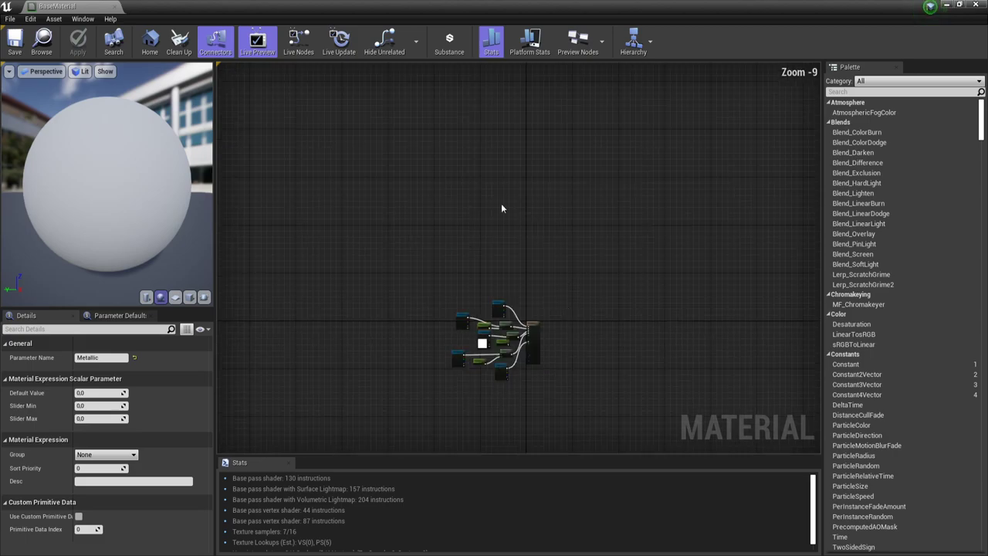
scroll(437, 342, "down", 3)
scroll(434, 348, "up", 12)
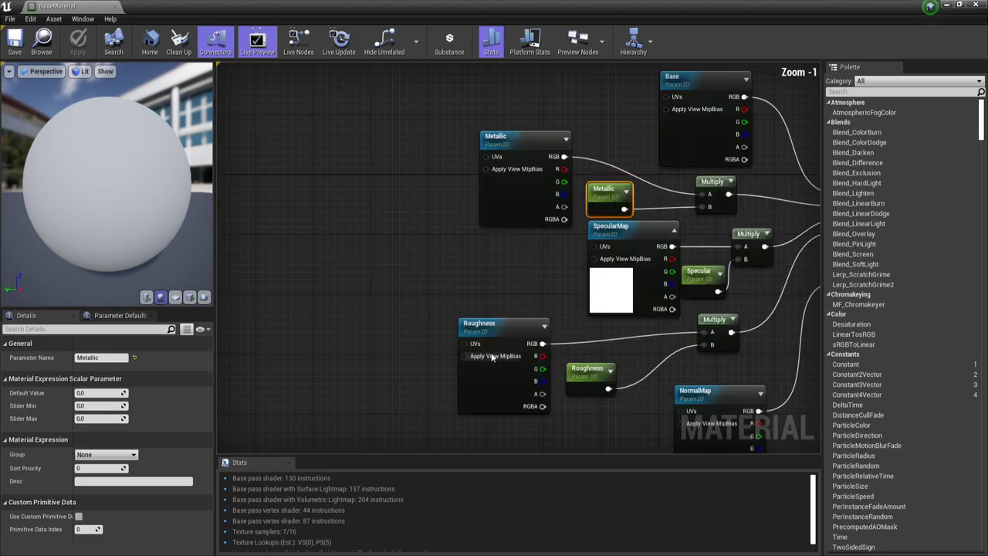
scroll(443, 265, "down", 3)
right_click(536, 163)
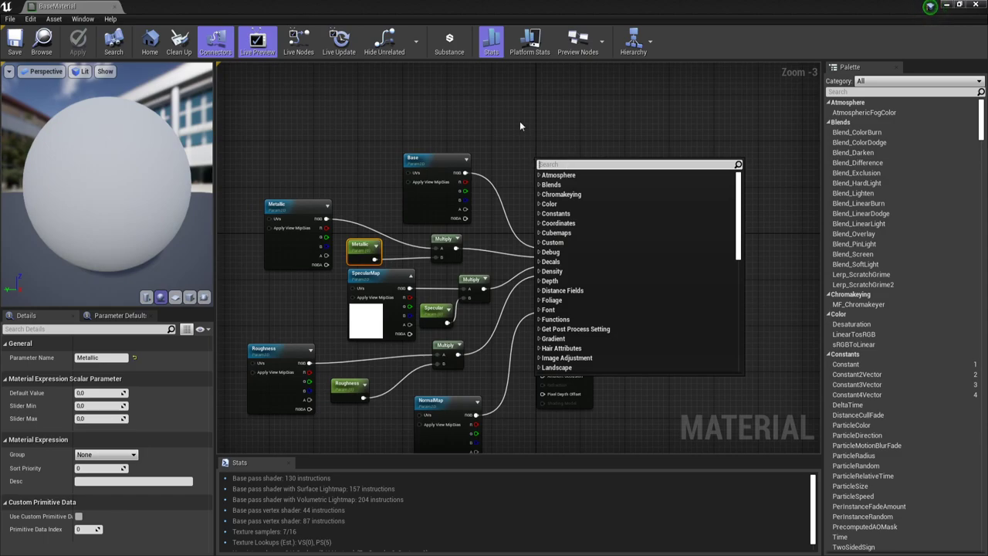
left_click(500, 114)
right_click_drag(508, 214, 544, 171)
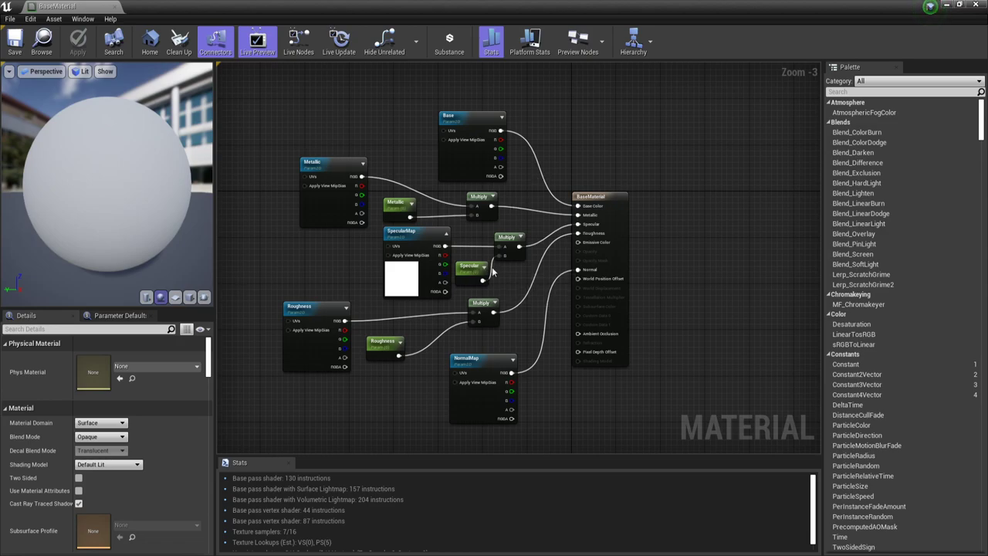
right_click_drag(508, 271, 529, 256)
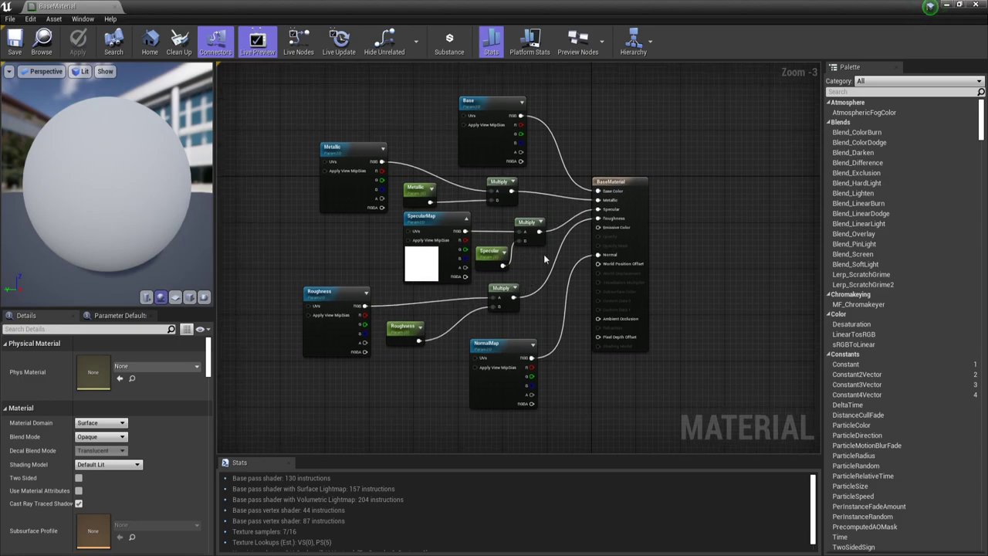
left_click(978, 6)
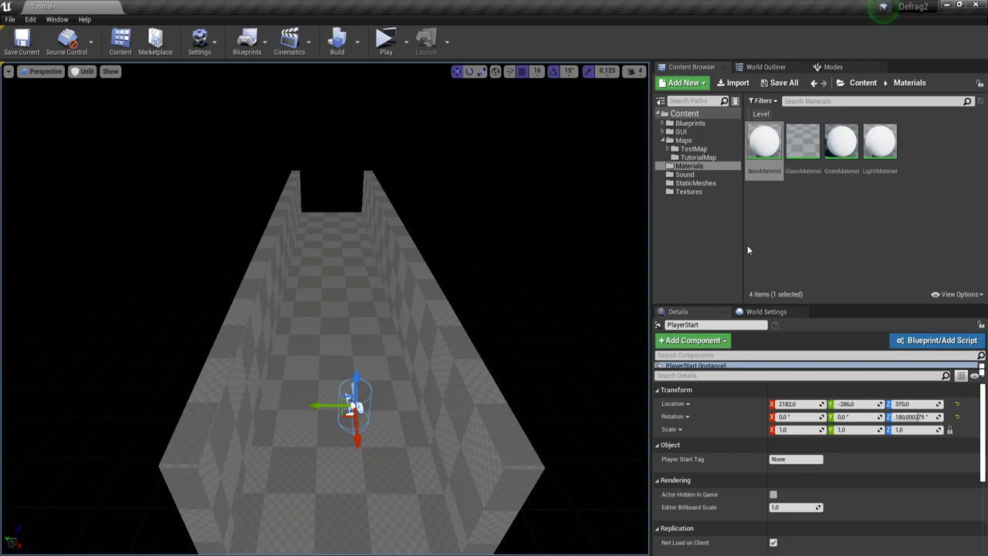
Step: Open LightMaterial, examine the EmissionCol parameter's default colour, and close the material
double_click(885, 163)
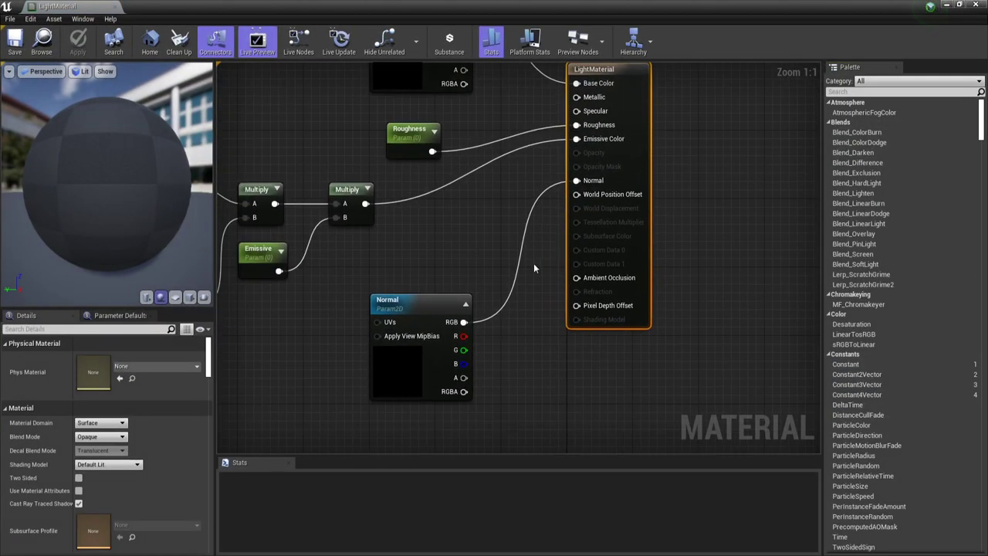
left_click(392, 308)
scroll(392, 310, "up", 2)
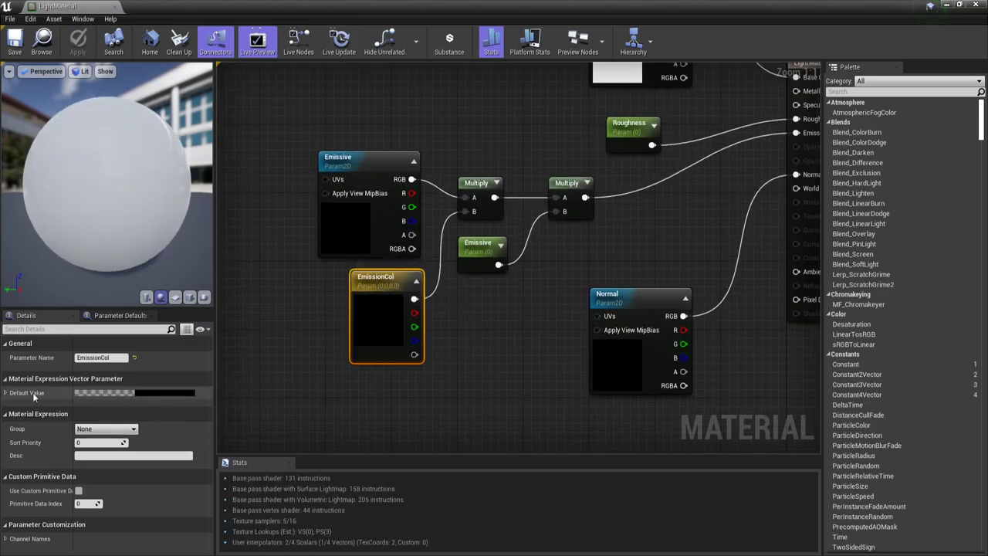
left_click(166, 394)
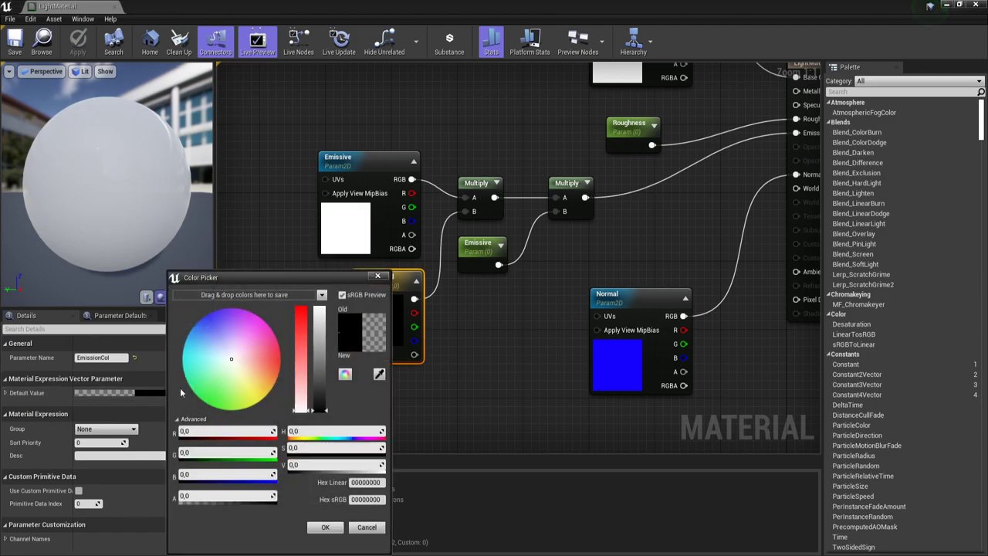
mouse_move(231, 362)
left_mouse_down()
mouse_move(213, 358)
mouse_move(231, 384)
mouse_move(239, 365)
left_mouse_up()
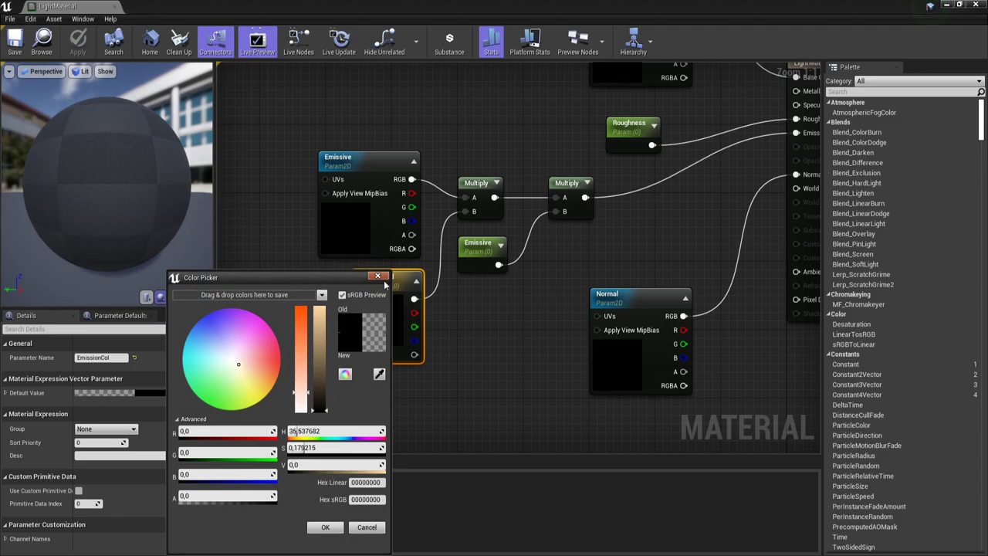
left_click(377, 276)
left_click(983, 6)
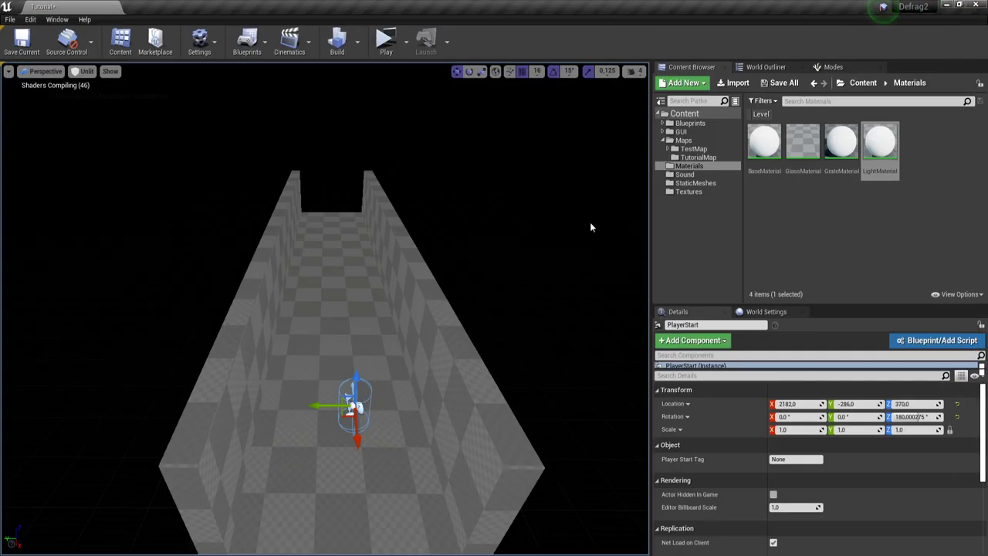
Step: Create a material instance of BaseMaterial named i_Floor
right_click(764, 164)
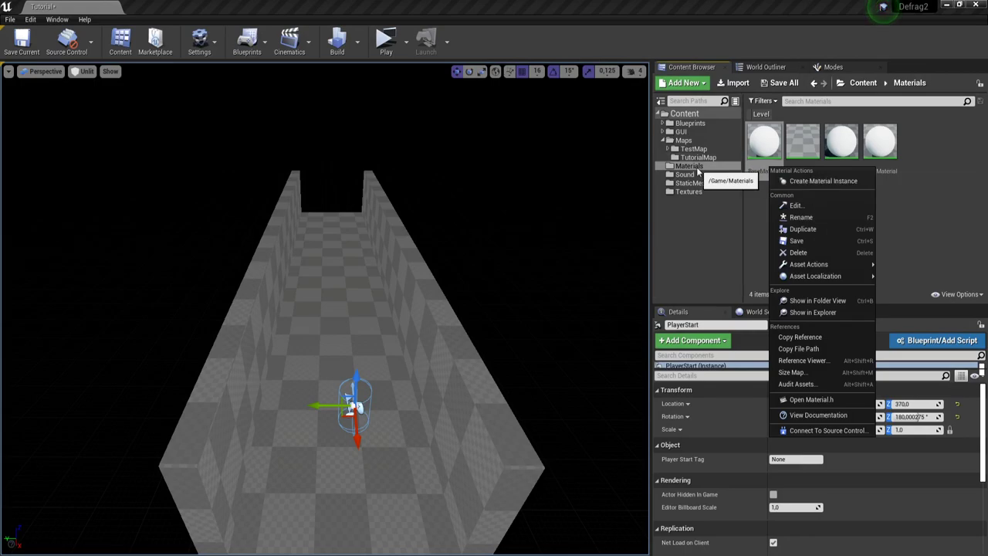
left_click(809, 183)
type("i_")
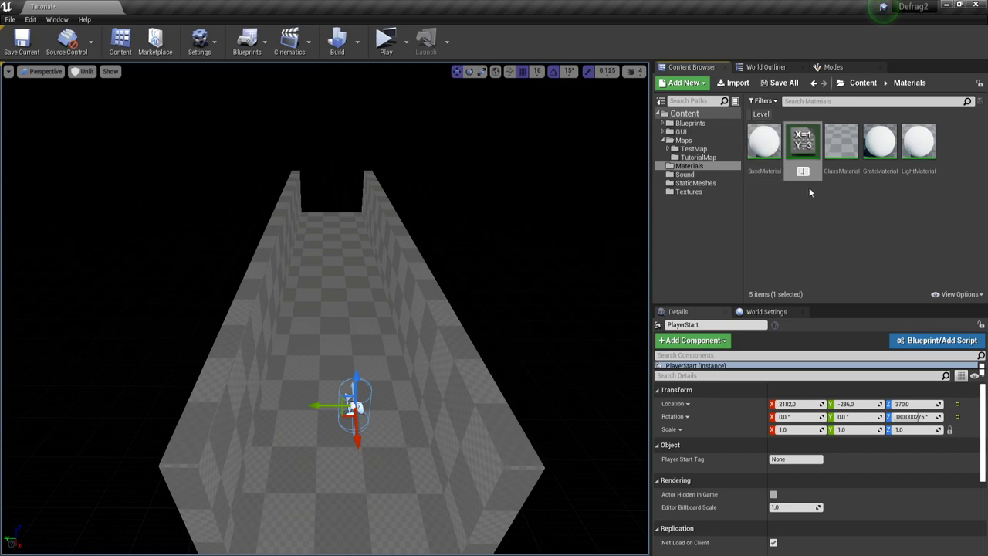
type("Floor")
key("Return")
mouse_move(874, 147)
left_mouse_down()
mouse_move(708, 172)
mouse_move(875, 152)
left_mouse_up()
left_click(851, 198)
Step: Create a subfolder named Textures in the Maps/TutorialMap folder
left_click(698, 157)
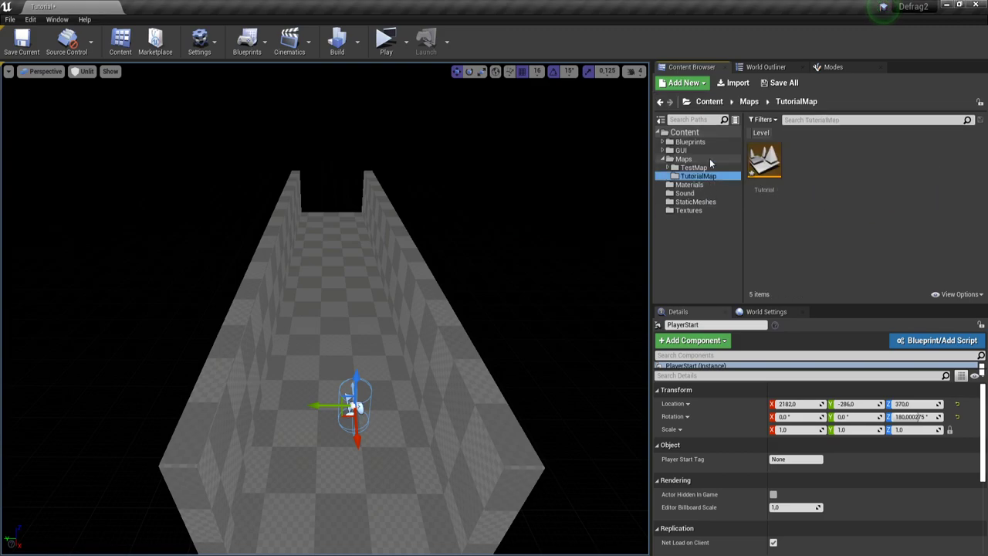
right_click(699, 177)
left_click(736, 181)
type("T")
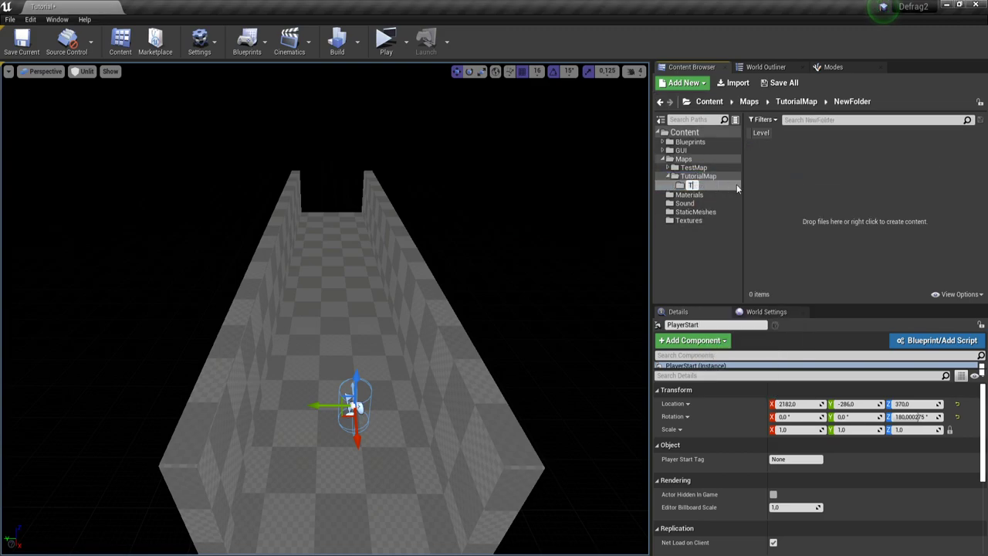
type("extures")
key("Return")
Step: Create a subfolder named Materials in the Maps/TutorialMap folder
right_click(714, 179)
left_click(730, 185)
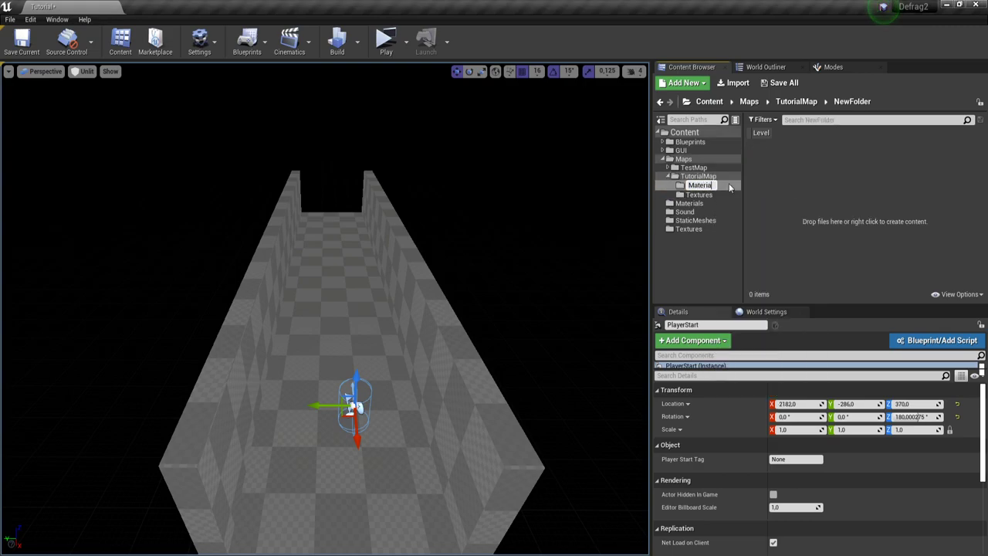
key("Return")
left_click(722, 184)
key("End")
type("s")
key("Return")
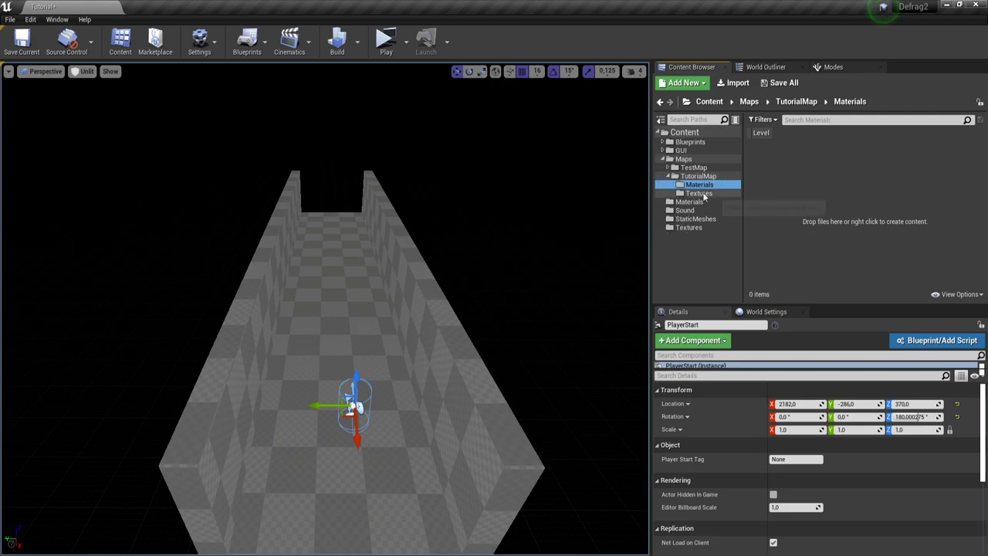
Step: Move the i_Floor instance from the main Materials folder into TutorialMap/Materials
left_click(690, 201)
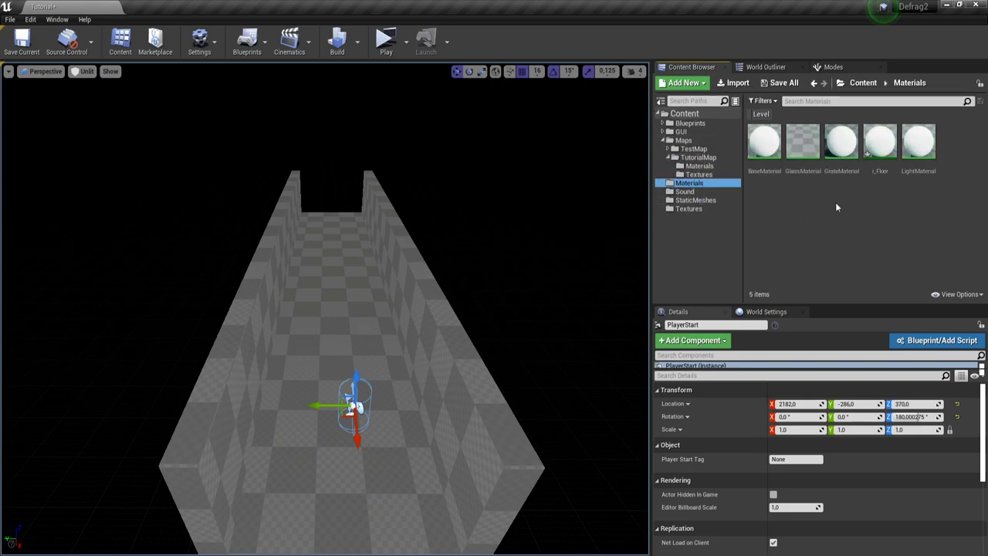
left_click(881, 154)
left_click_drag(880, 154, 712, 172)
left_click(760, 193)
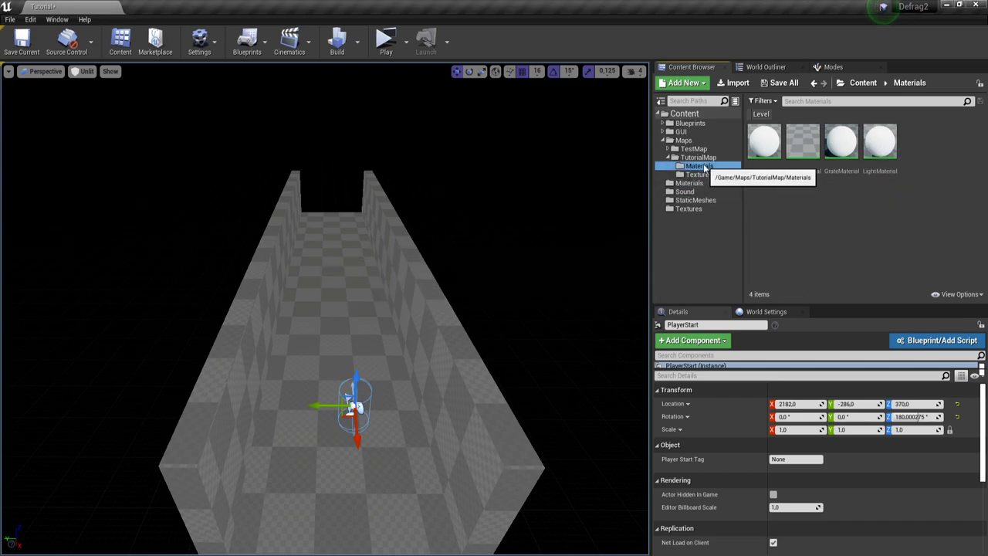
Step: Open the i_Floor material instance from the TutorialMap/Materials folder
left_click(698, 166)
double_click(773, 168)
left_click_drag(357, 294, 494, 286)
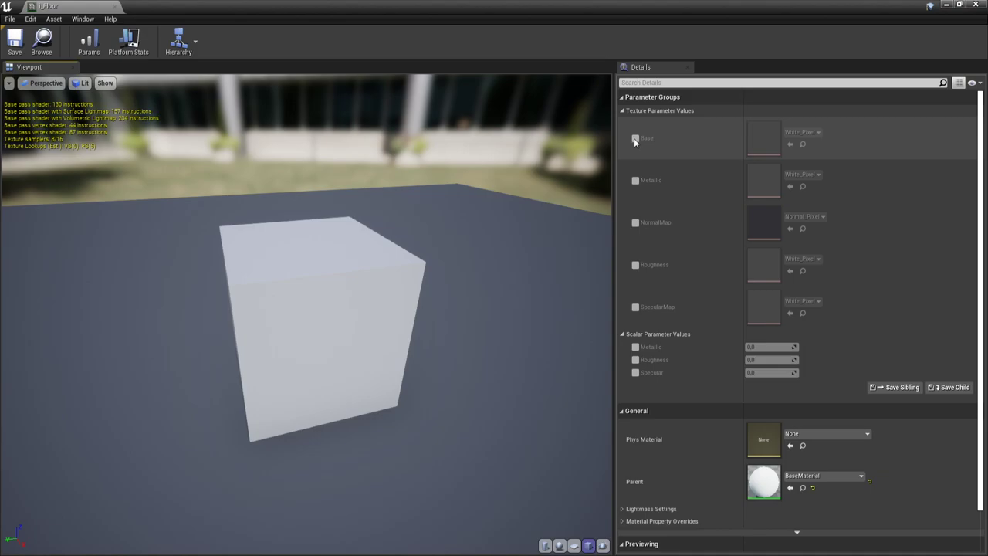
Step: Enable all five texture parameters and the Metallic, Roughness and Specular scalar parameters of the i_Floor material instance
left_click(636, 373)
left_click(636, 360)
left_click(635, 347)
left_click(636, 306)
left_click(636, 266)
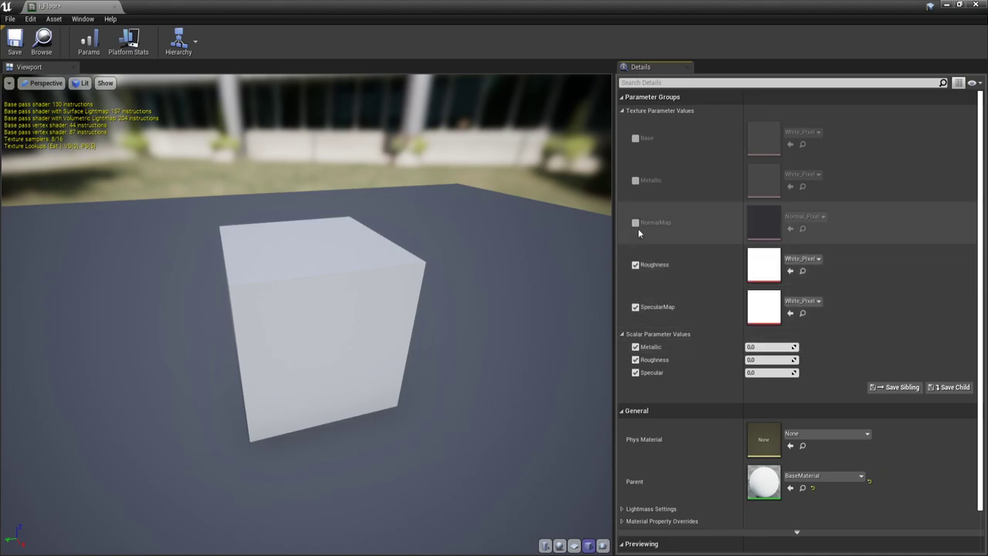
left_click(636, 223)
left_click(636, 181)
left_click(636, 138)
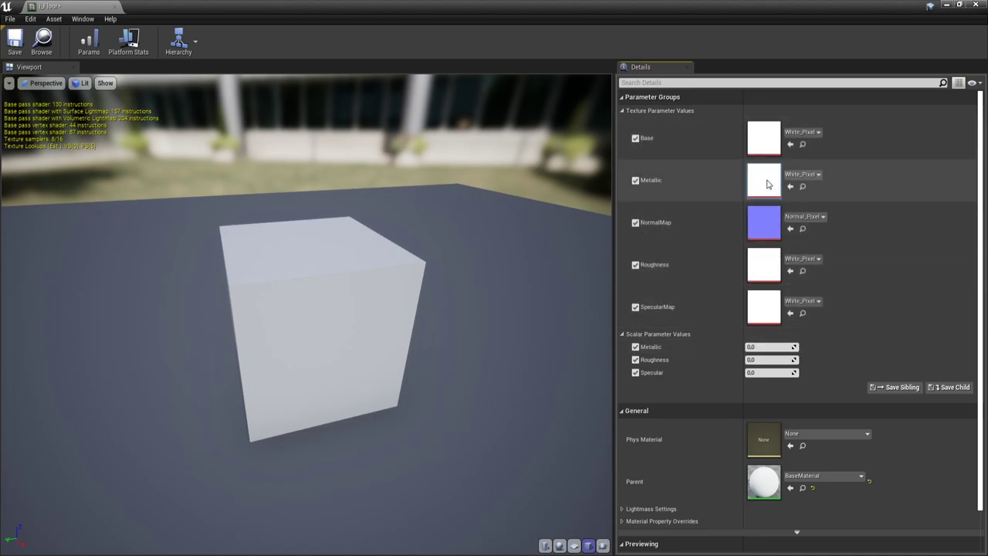
left_click(635, 179)
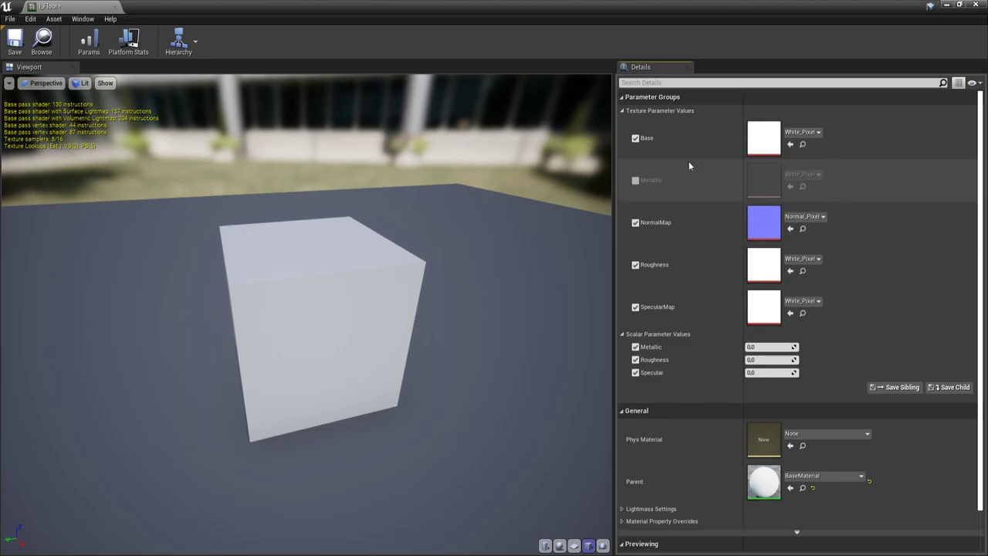
left_click(636, 181)
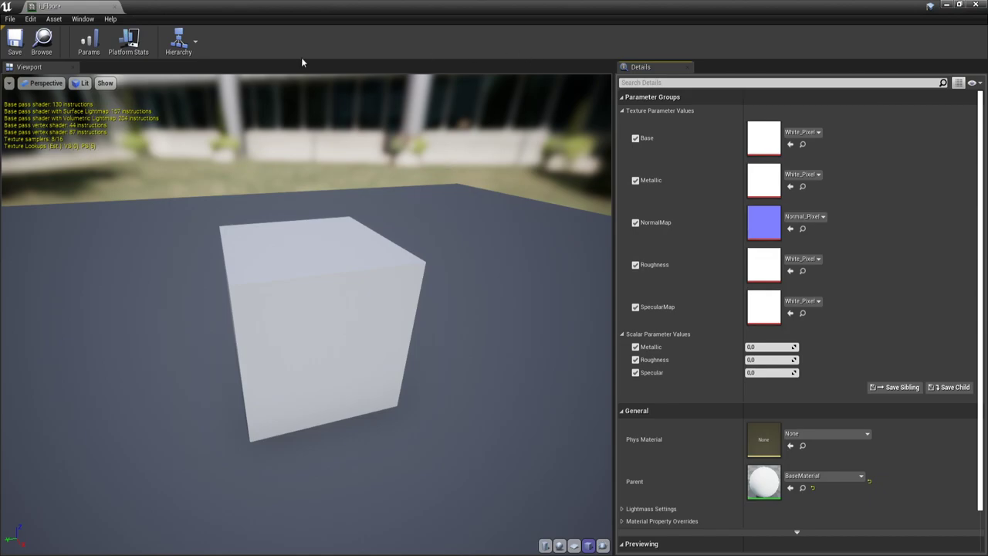
Step: Save the i_Floor material instance and close its editor
left_click(16, 42)
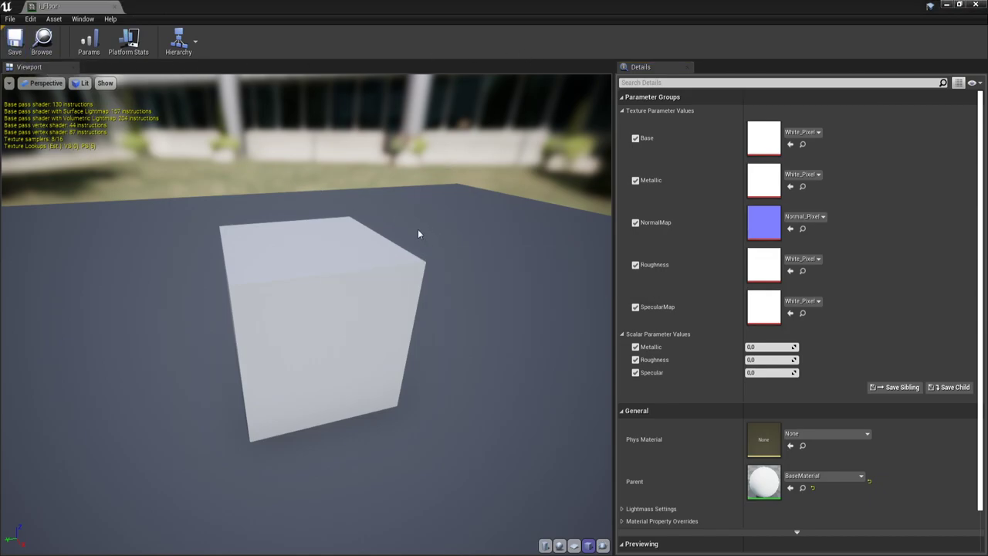
left_click_drag(845, 15, 785, 137)
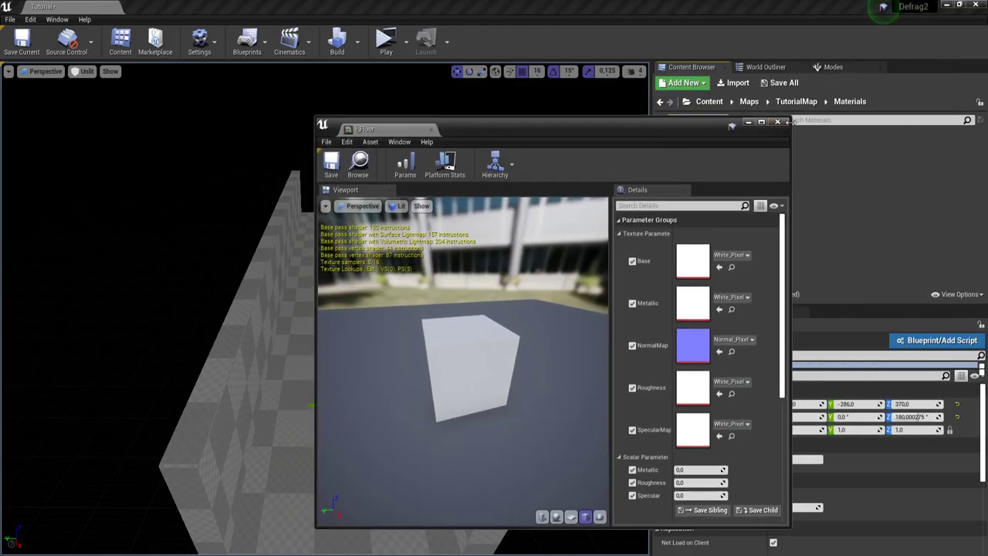
left_click(778, 122)
Step: Import rock_ground.jpg from the Tutorial folder on disk into the TutorialMap/Textures folder
left_click(697, 193)
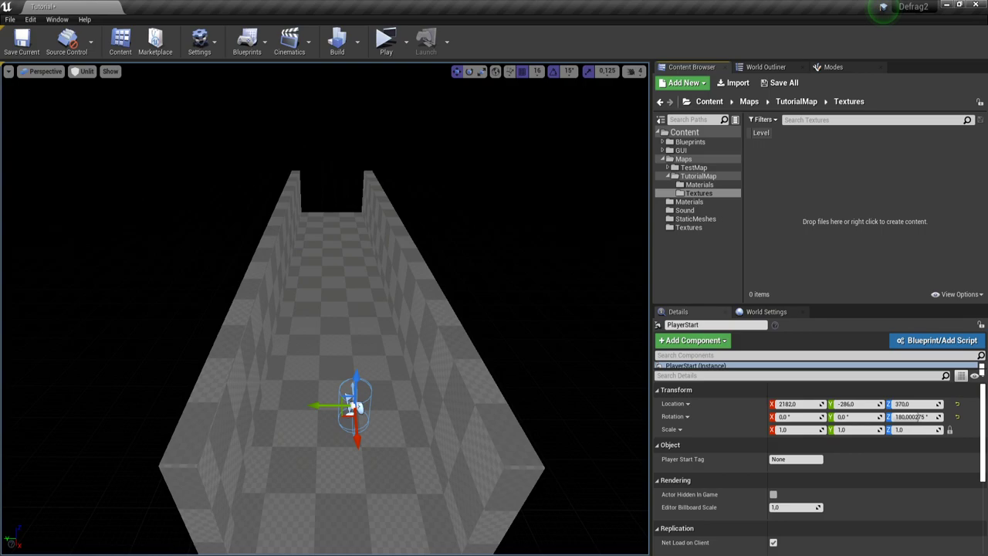
left_click(165, 552)
left_click_drag(195, 250, 723, 223)
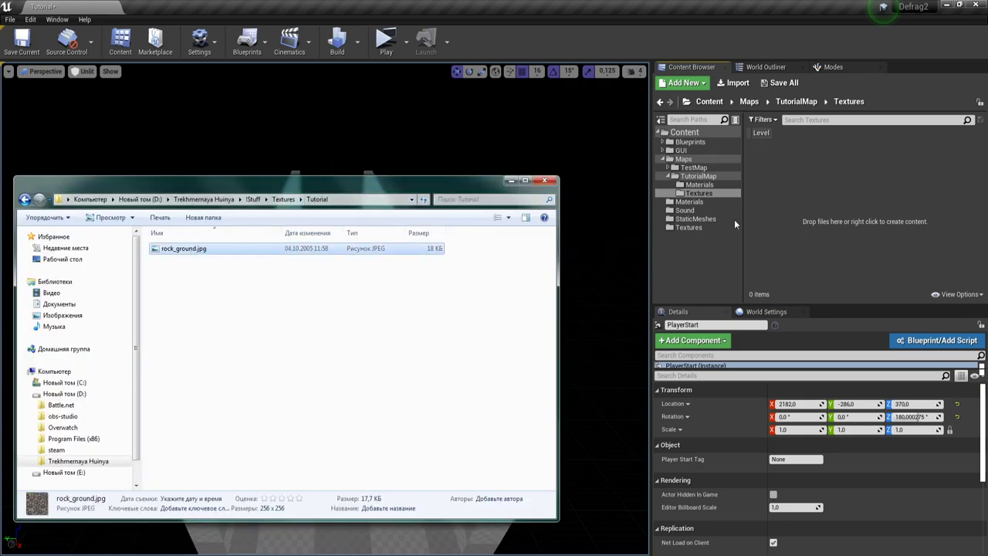
left_click(507, 181)
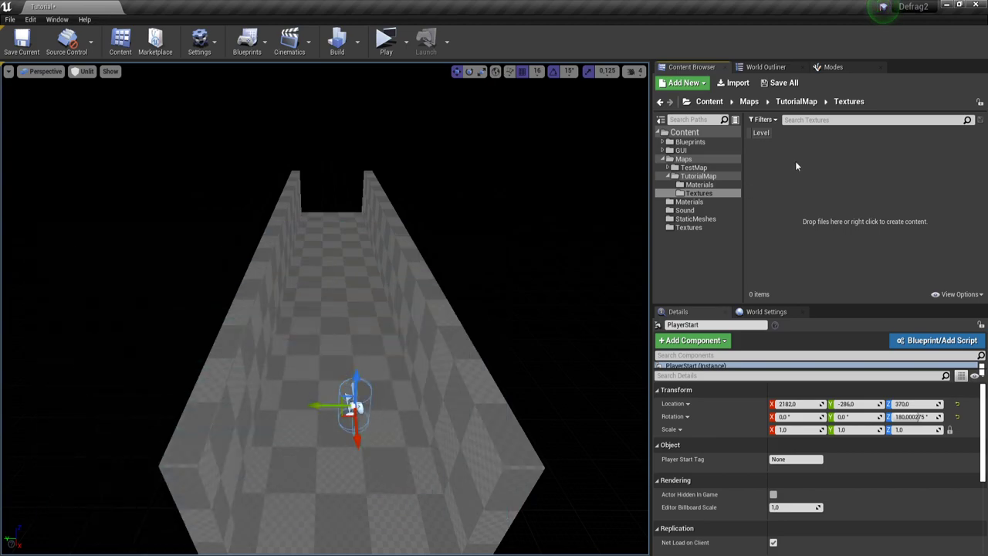
left_click(165, 553)
left_click_drag(214, 251, 831, 206)
left_click(510, 180)
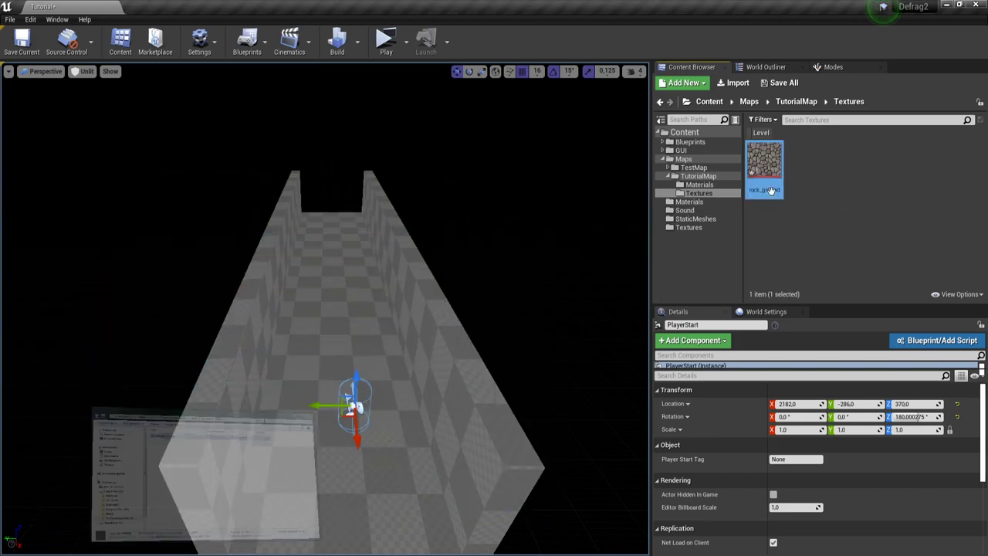
Step: Open the rock_ground texture, try a higher brightness and reset it to the default
left_click(892, 175)
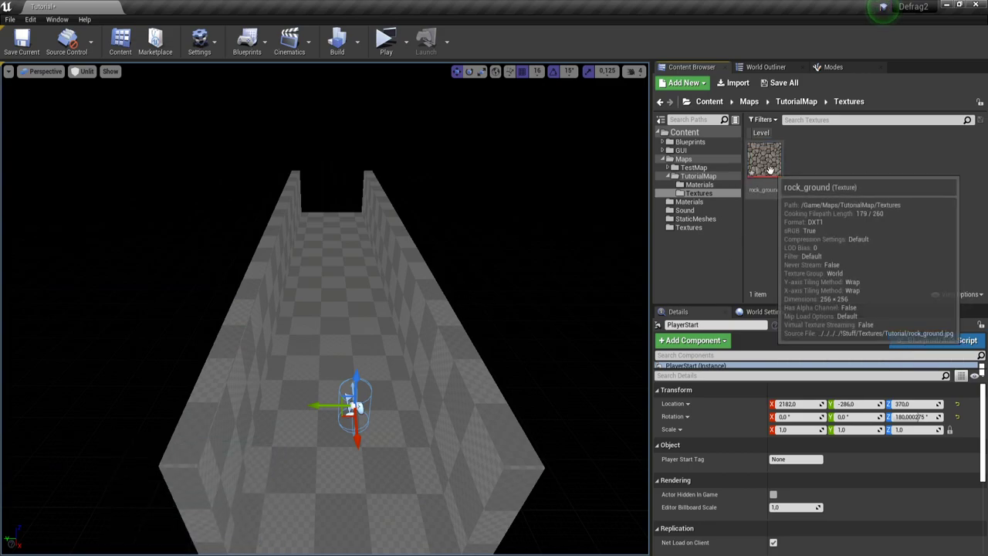
left_click(766, 167)
double_click(765, 166)
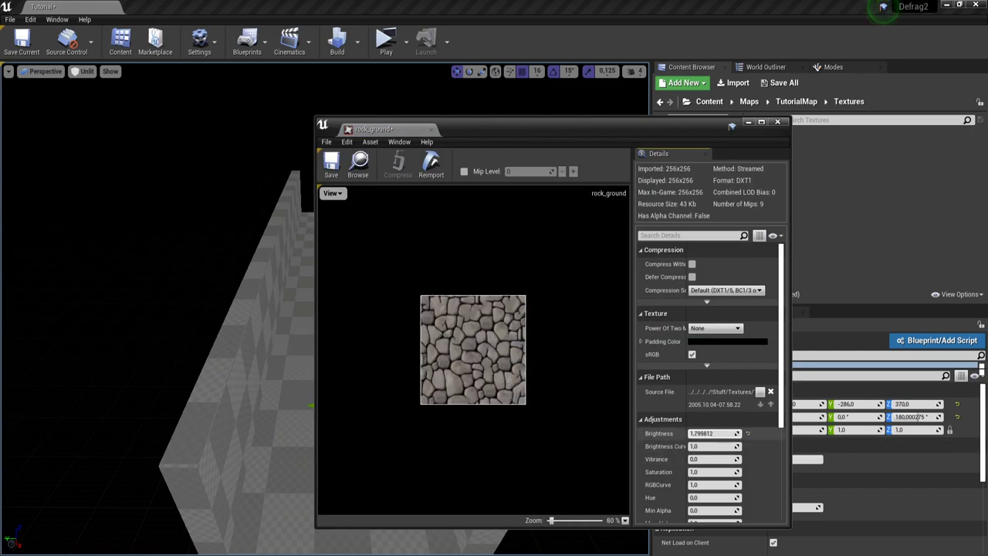
left_click_drag(726, 434, 735, 433)
left_click(748, 435)
Step: Look through the adjustment, level of detail and compositing settings of the rock_ground texture, and close its editor
scroll(663, 483, "down", 4)
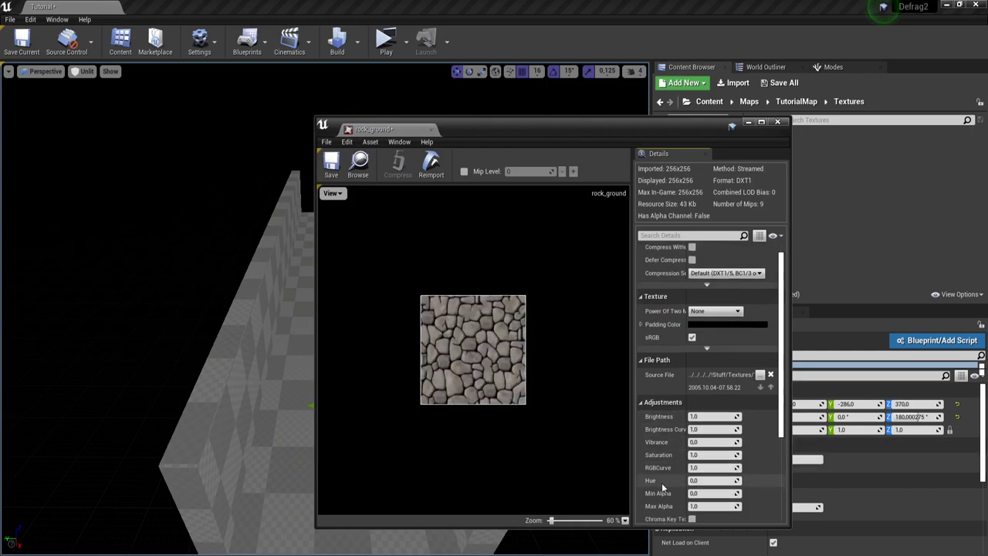
scroll(670, 489, "down", 5)
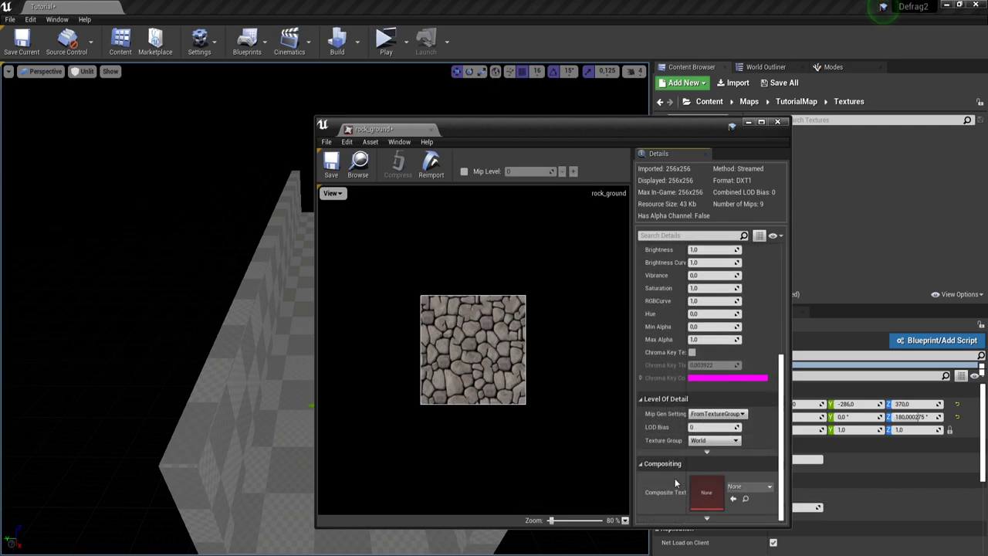
scroll(672, 479, "up", 4)
scroll(540, 404, "up", 1)
scroll(535, 400, "up", 2)
scroll(502, 392, "down", 1)
left_click(779, 122)
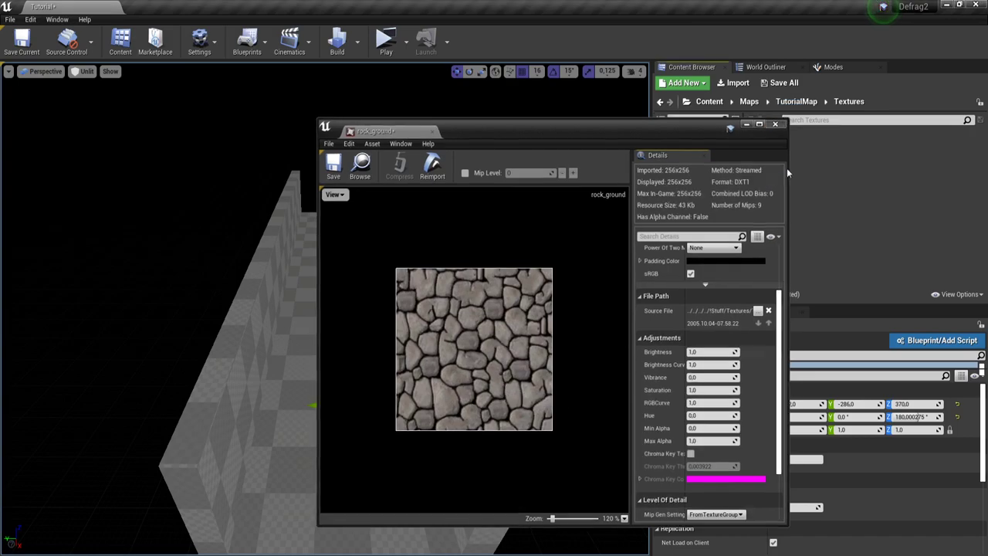
left_click(786, 229)
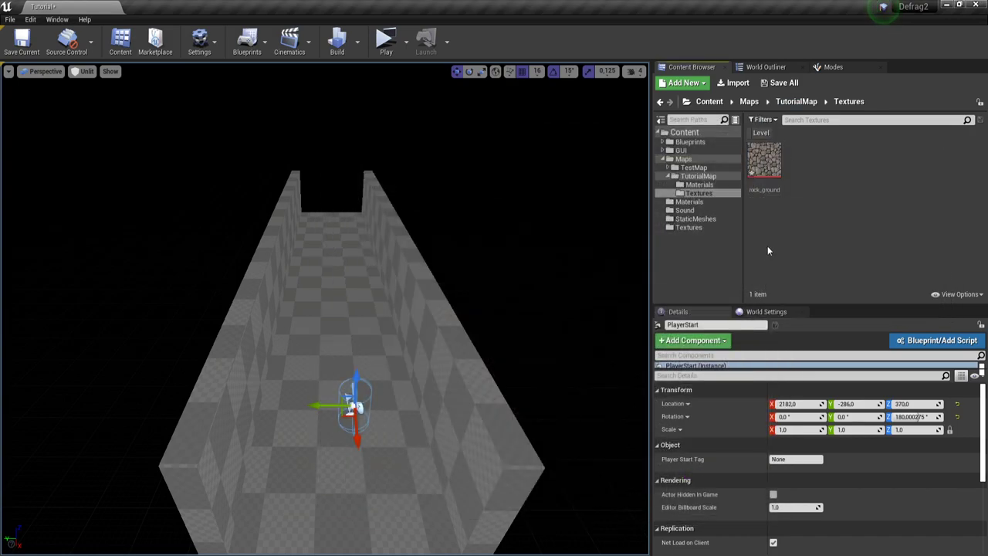
Step: Open the i_Floor instance from TutorialMap/Materials and select the rock_ground texture in TutorialMap/Textures
left_click(699, 185)
left_click(758, 176)
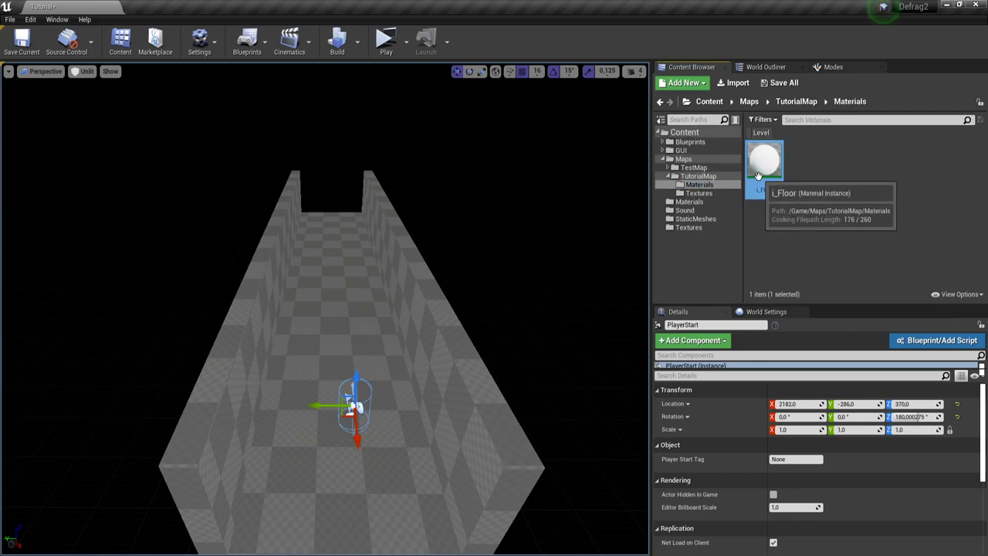
double_click(758, 176)
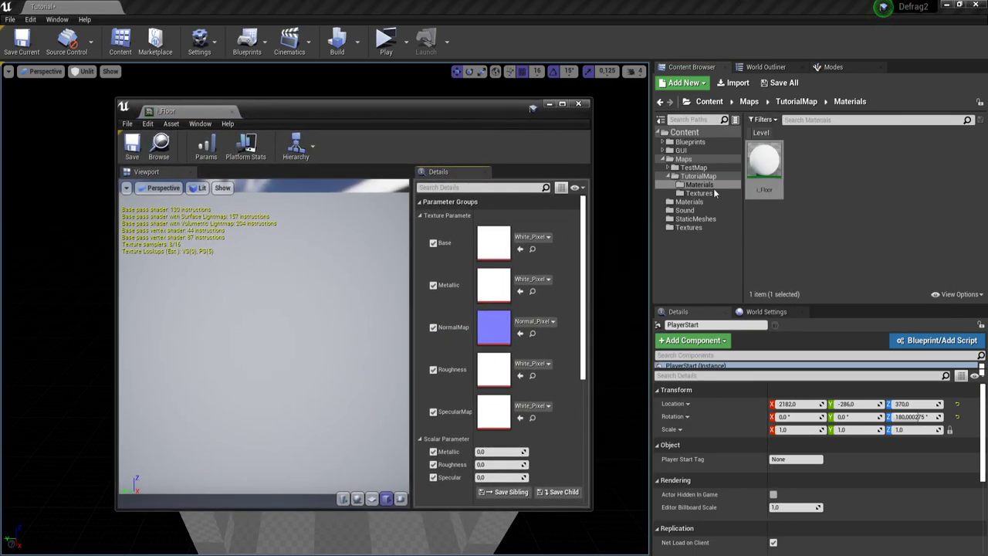
left_click(700, 193)
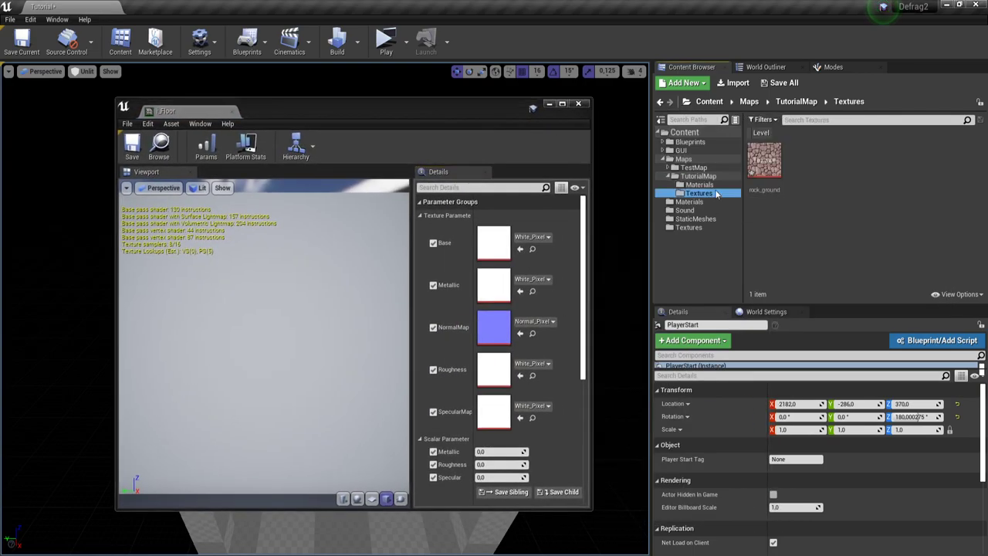
left_click(765, 162)
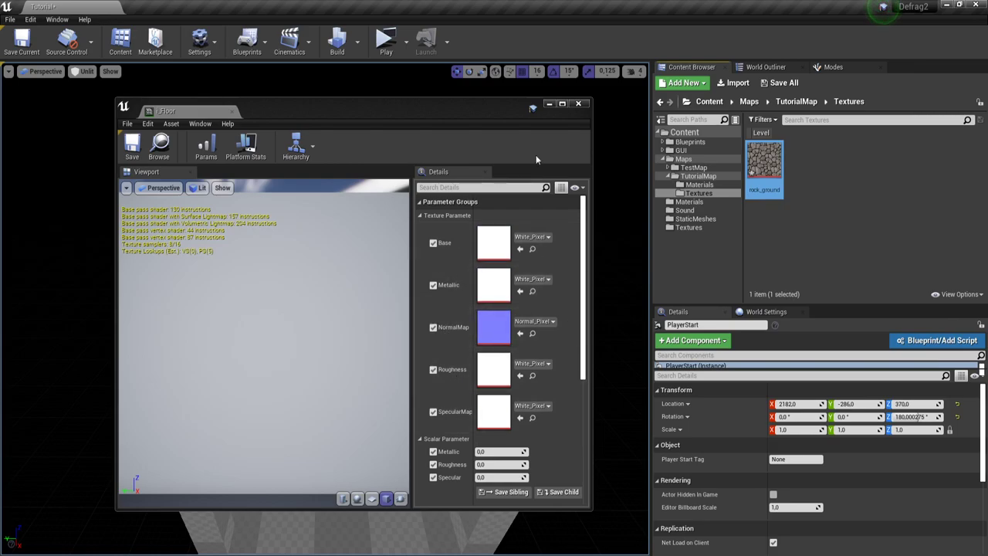
left_click_drag(496, 112, 474, 109)
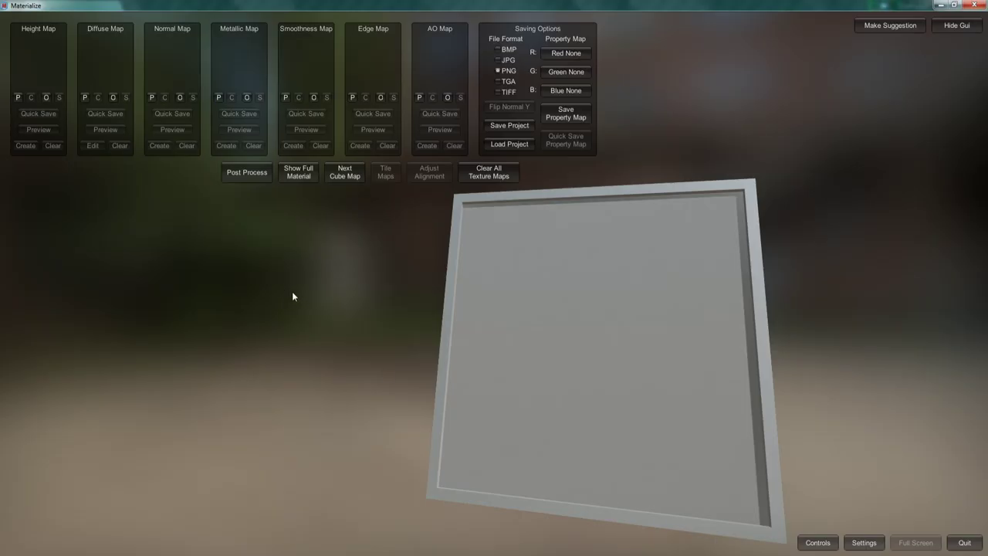
Step: Switch to Materialize and load rock_ground.jpg as the diffuse map
mouse_move(544, 308)
right_mouse_down()
mouse_move(553, 314)
mouse_move(542, 307)
right_mouse_up()
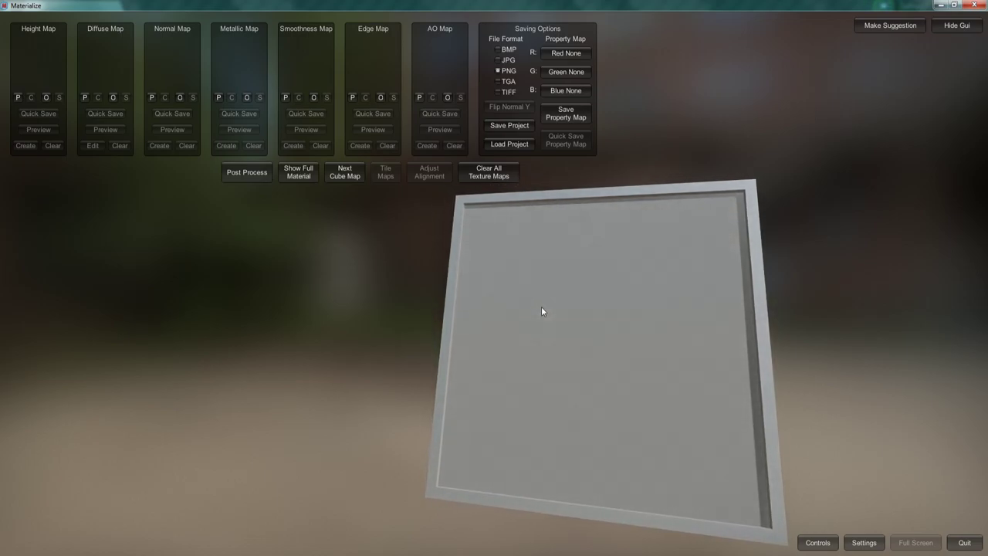
left_click(113, 97)
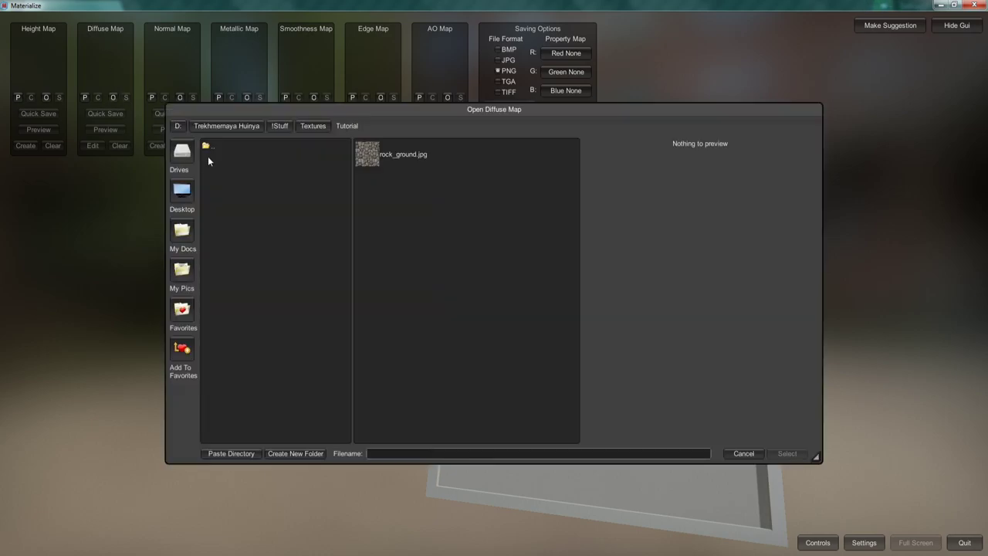
double_click(398, 159)
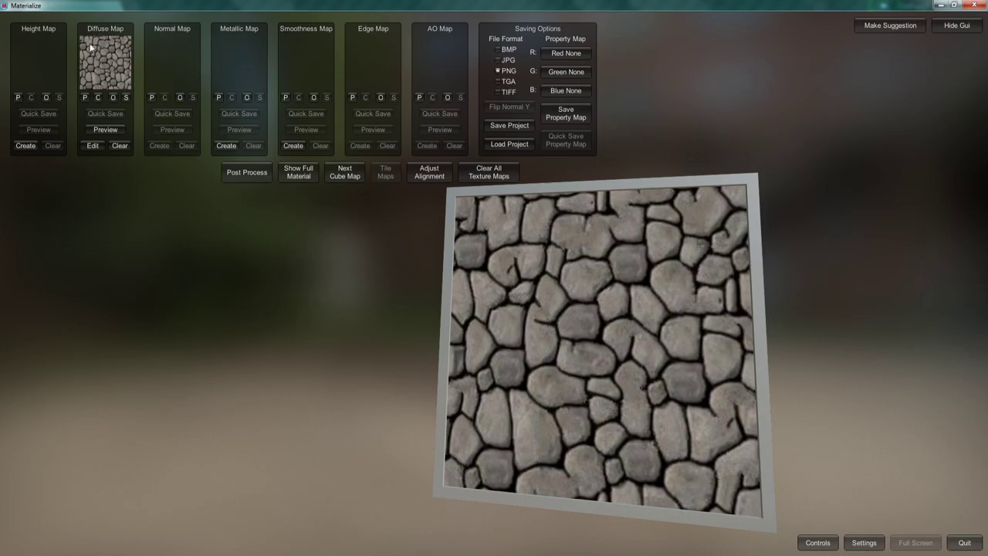
Step: View the diffuse map's edit settings, and start creating a height map from the original diffuse
left_click(95, 148)
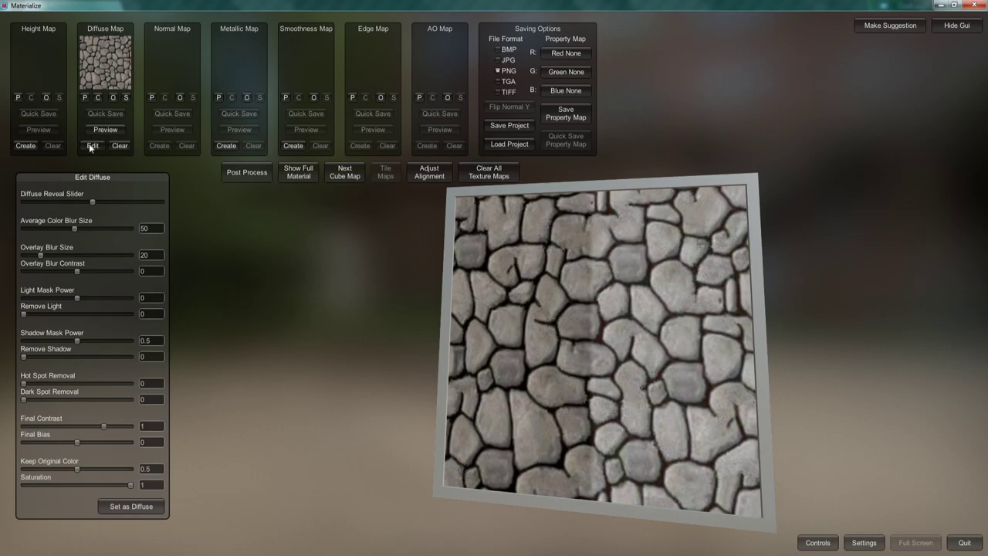
left_click(29, 146)
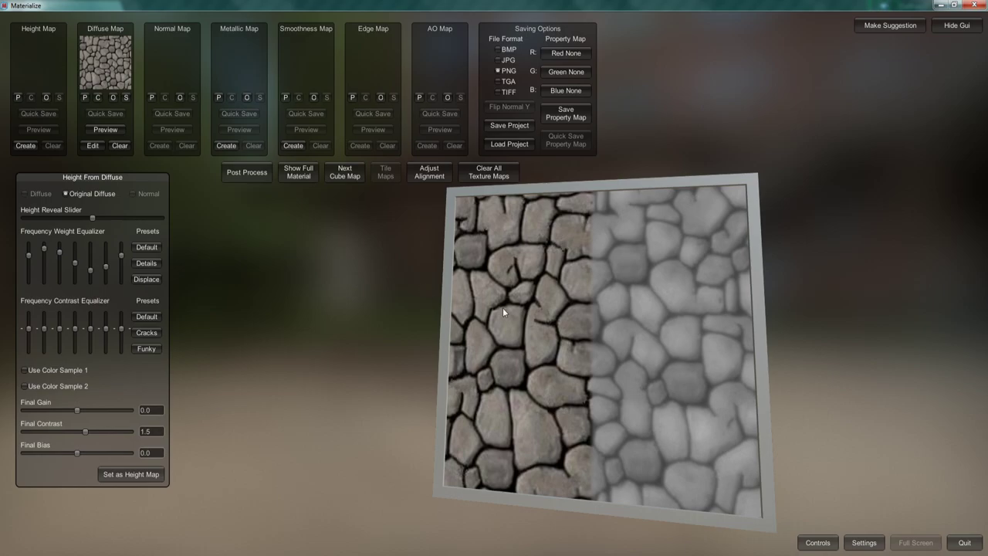
right_click_drag(545, 337, 555, 293)
left_click_drag(554, 292, 555, 327)
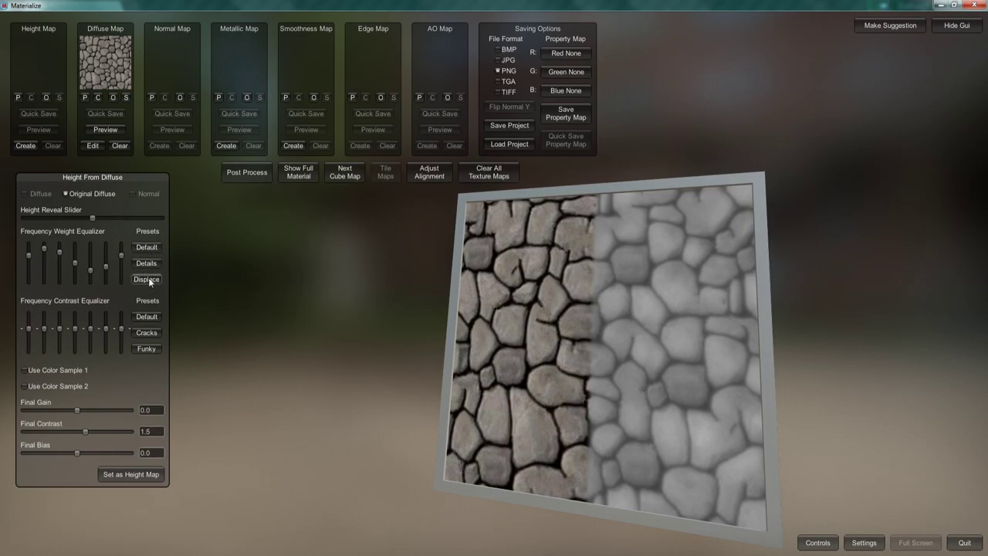
Step: Try the Funky and Cracks contrast presets and the Details and Displace weight presets, returning both equalizers to Default
left_click(153, 349)
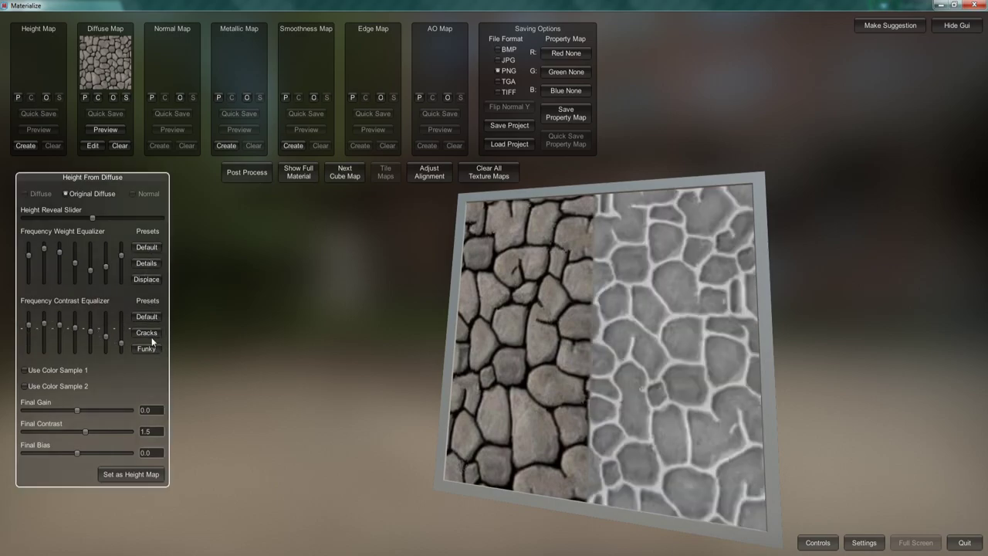
left_click(151, 335)
left_click(150, 318)
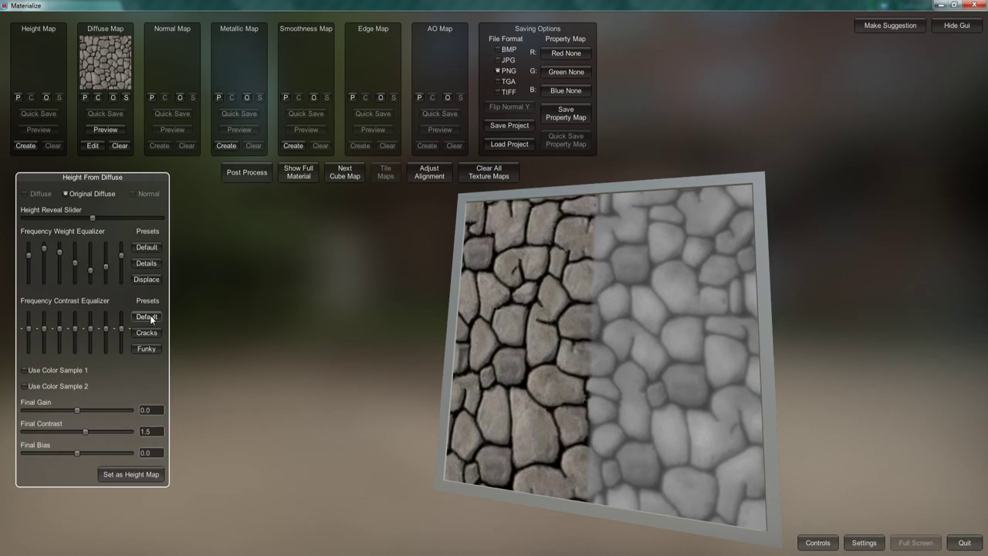
left_click(146, 264)
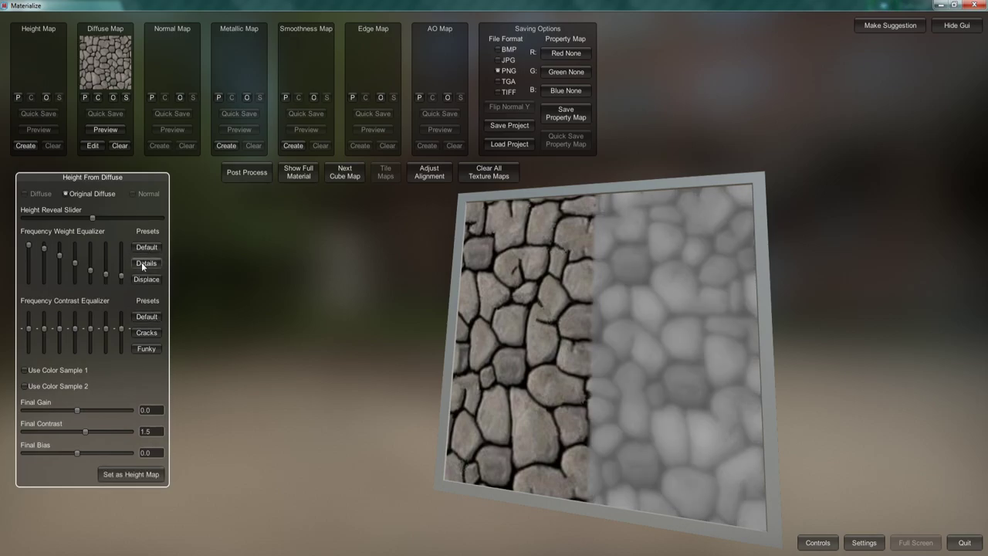
left_click(143, 266)
left_click(147, 279)
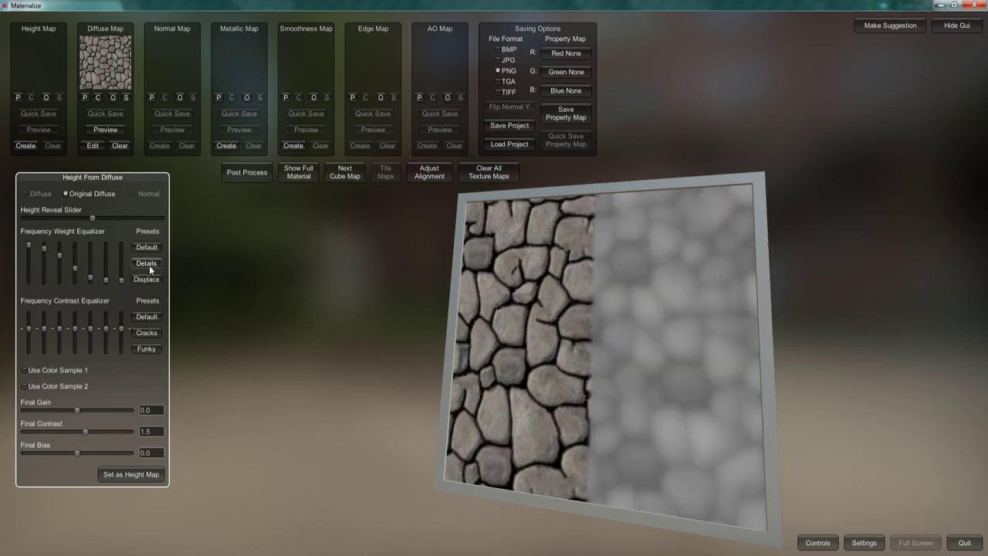
left_click(147, 263)
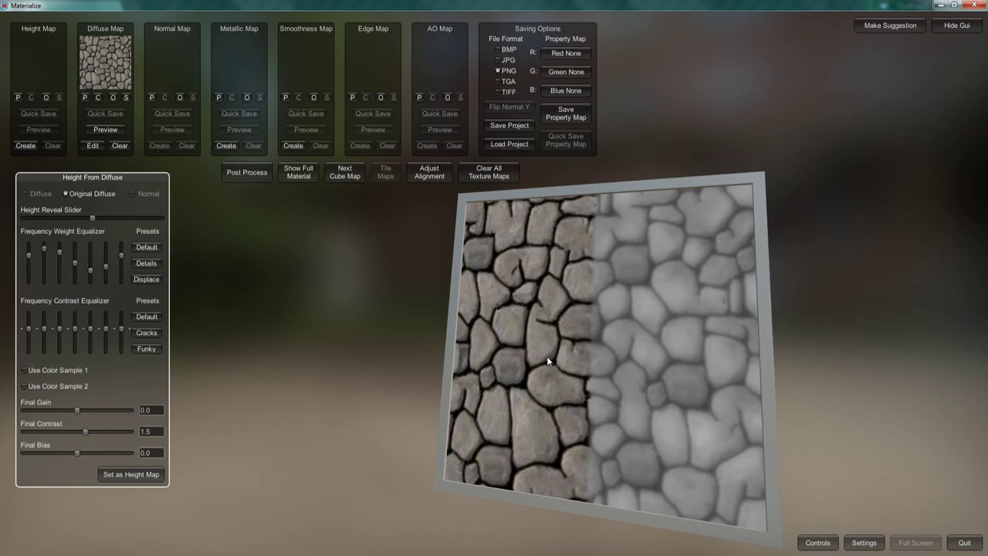
Step: Set the generated result as the height map and show the full material at an oblique angle
right_click_drag(564, 361, 463, 316)
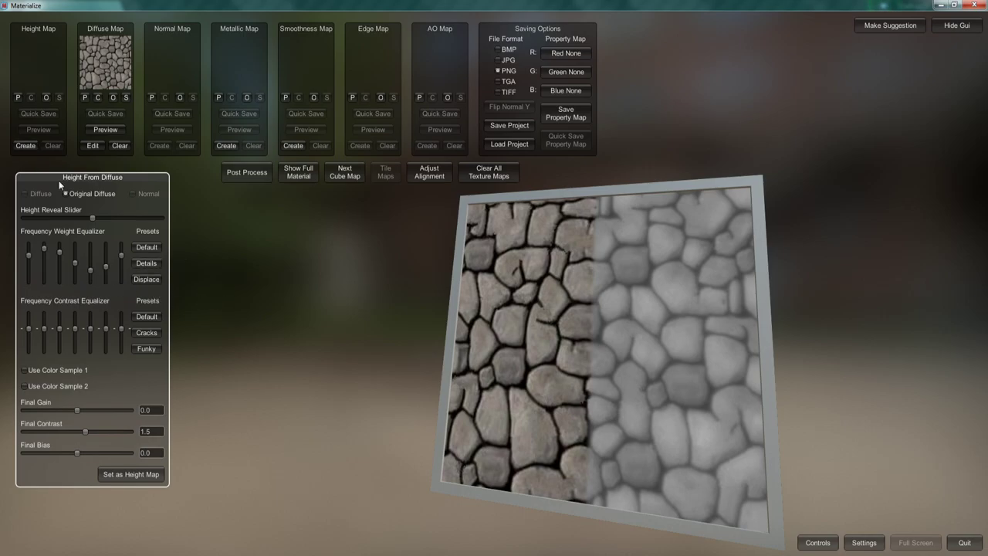
left_click(129, 476)
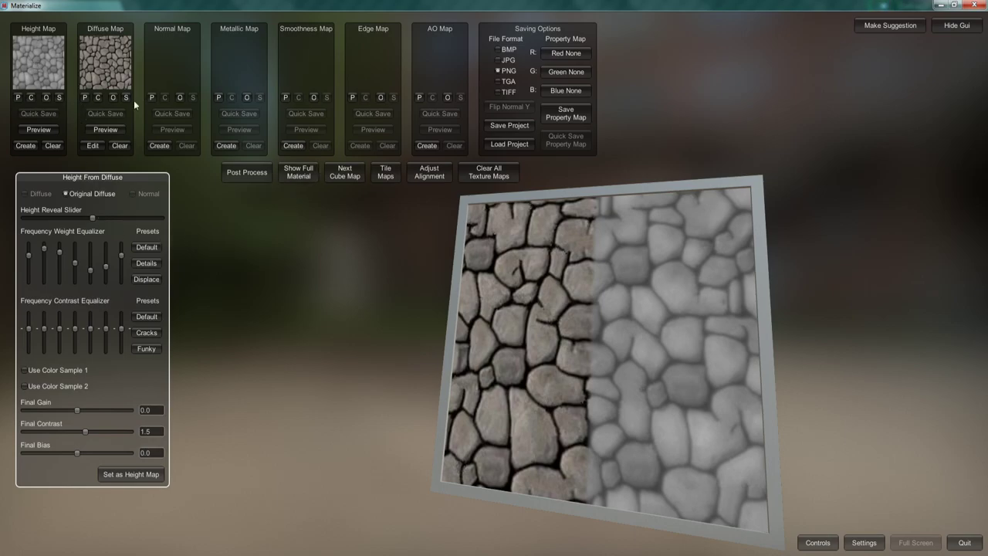
left_click(300, 177)
mouse_move(622, 362)
left_mouse_down()
mouse_move(560, 274)
mouse_move(498, 246)
mouse_move(500, 283)
mouse_move(609, 367)
mouse_move(589, 353)
mouse_move(588, 364)
mouse_move(586, 343)
mouse_move(607, 332)
mouse_move(571, 372)
left_mouse_up()
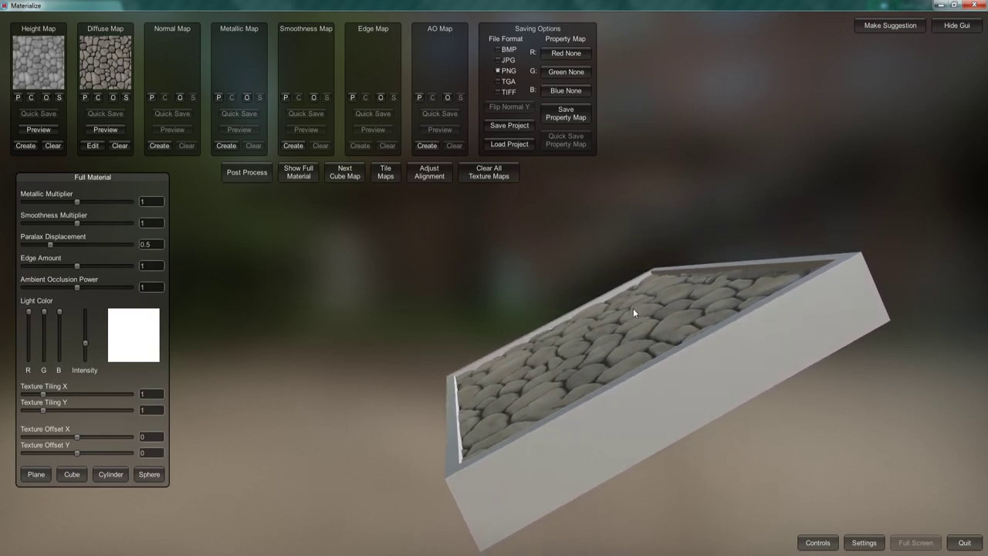
Step: Generate a normal map from the height map, set it as the normal map, and show the full material
left_click_drag(570, 357, 846, 383)
right_click_drag(845, 380, 684, 471)
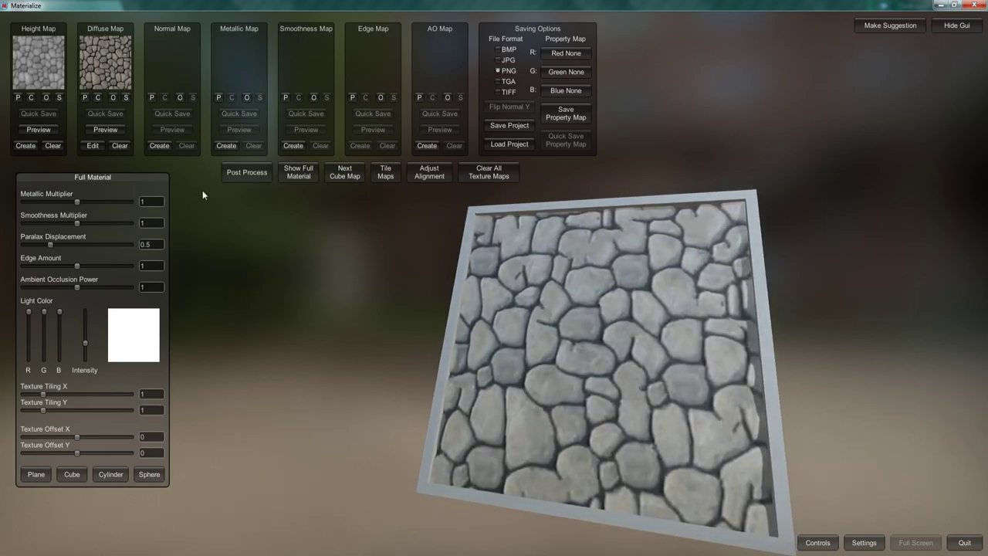
left_click(160, 146)
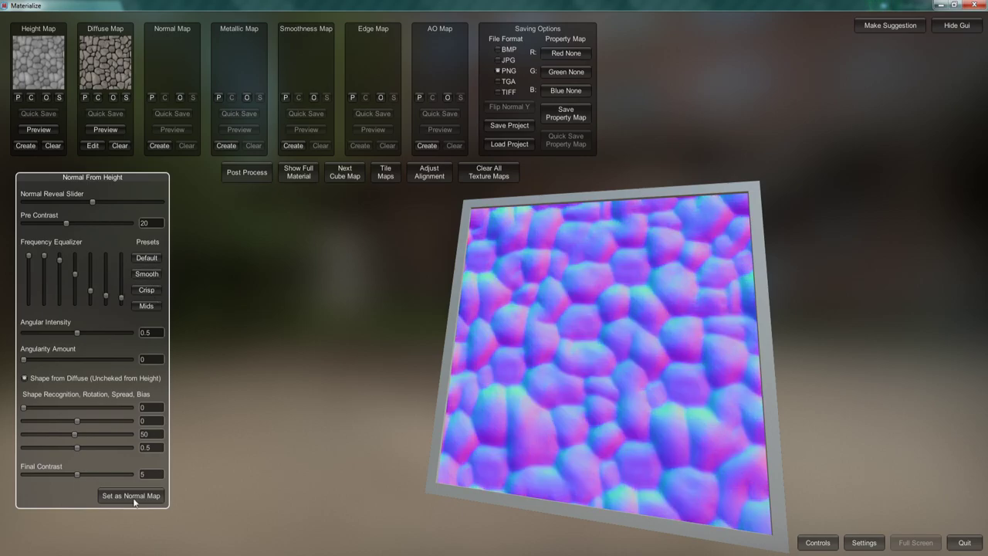
left_click(131, 497)
left_click(304, 178)
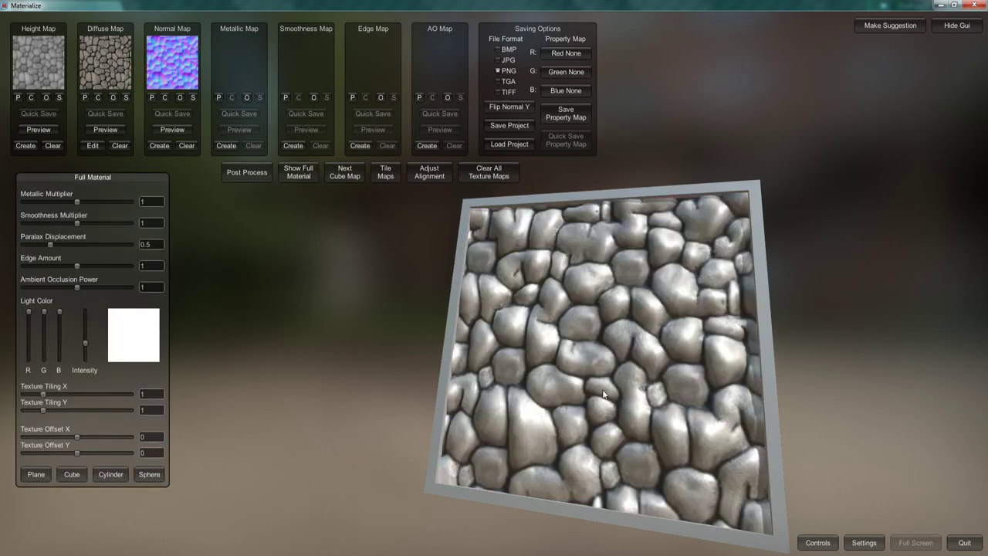
right_click_drag(721, 263, 606, 385)
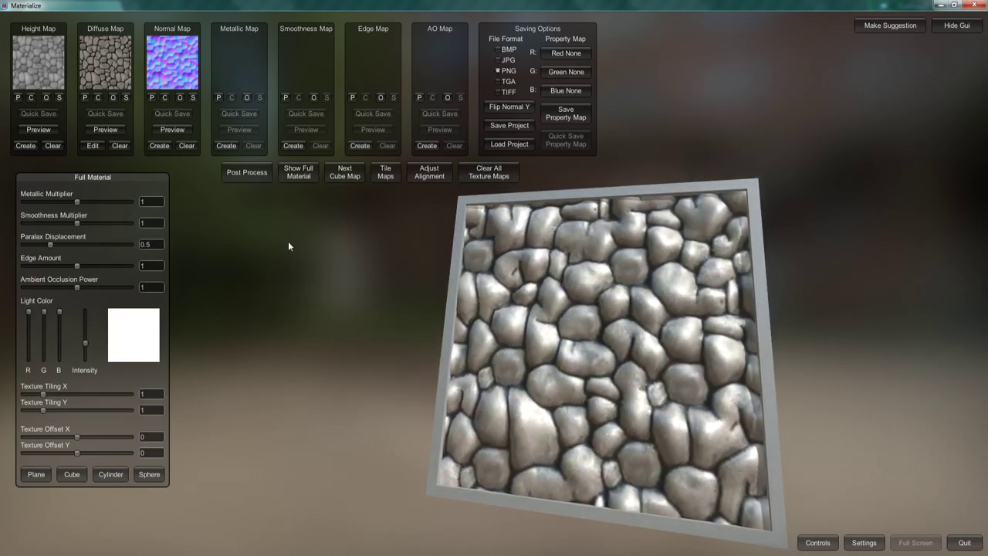
Step: Create a metallic map from the original diffuse and set it as the metallic map
left_click(226, 145)
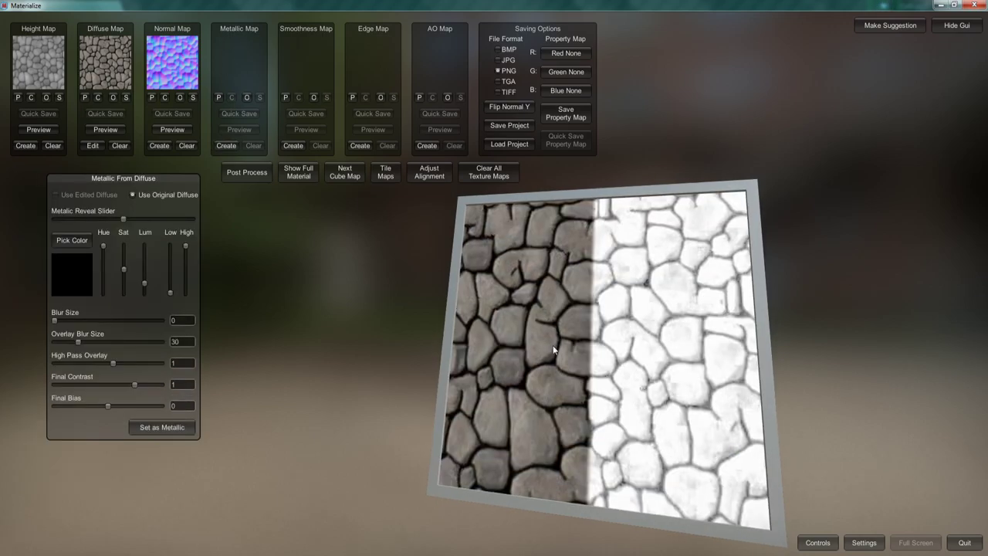
left_click_drag(104, 246, 108, 221)
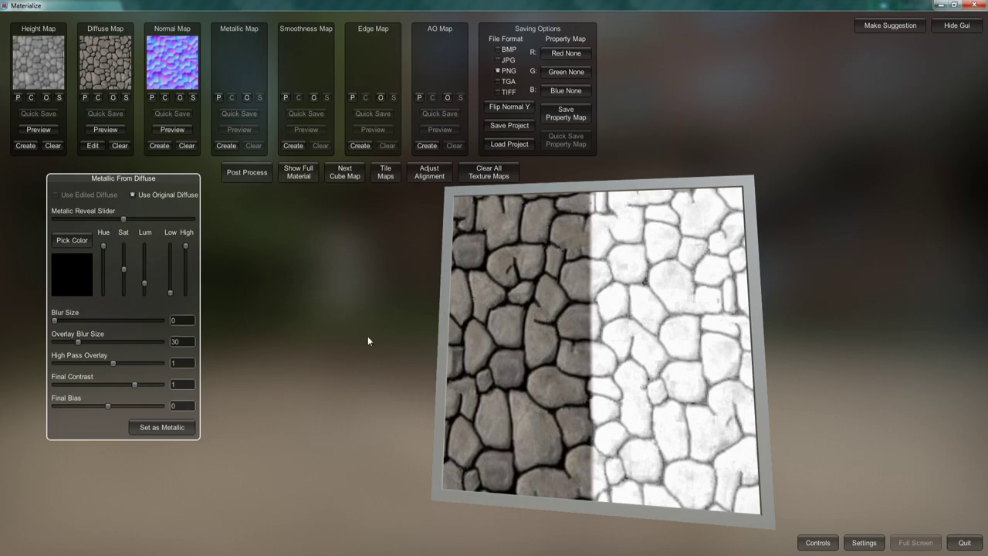
left_click(168, 429)
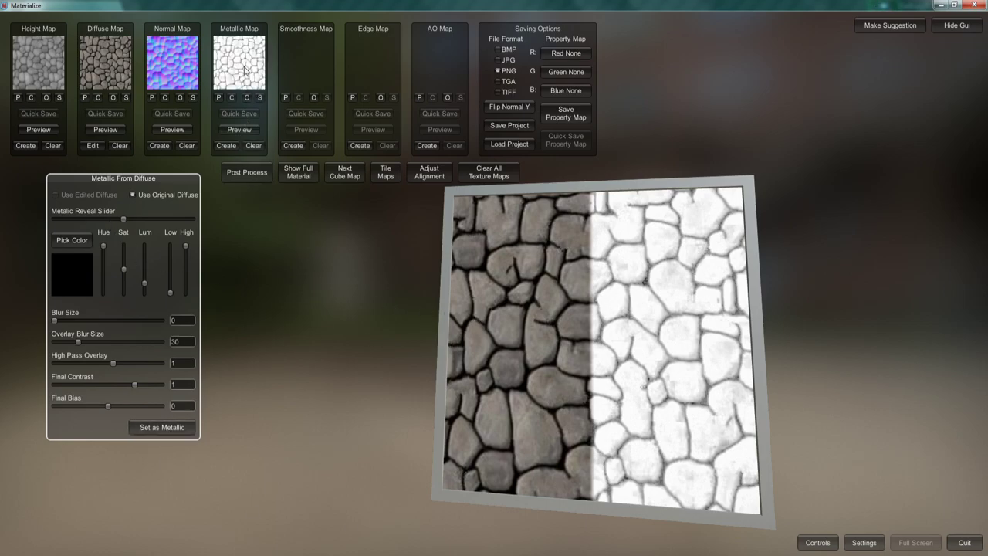
Step: Save the project with its maps as floor_rock in the Textures/Tutorial folder
left_click(520, 128)
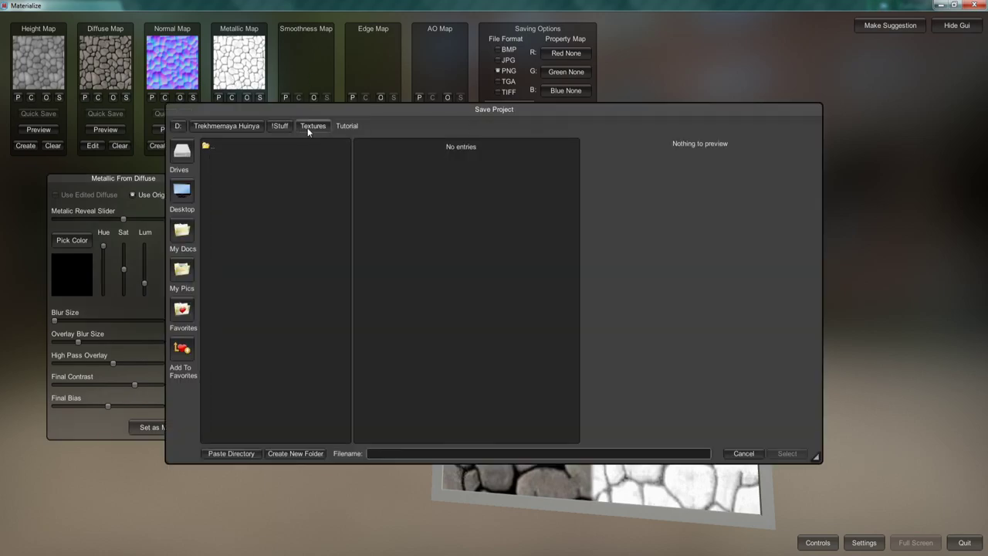
left_click(385, 453)
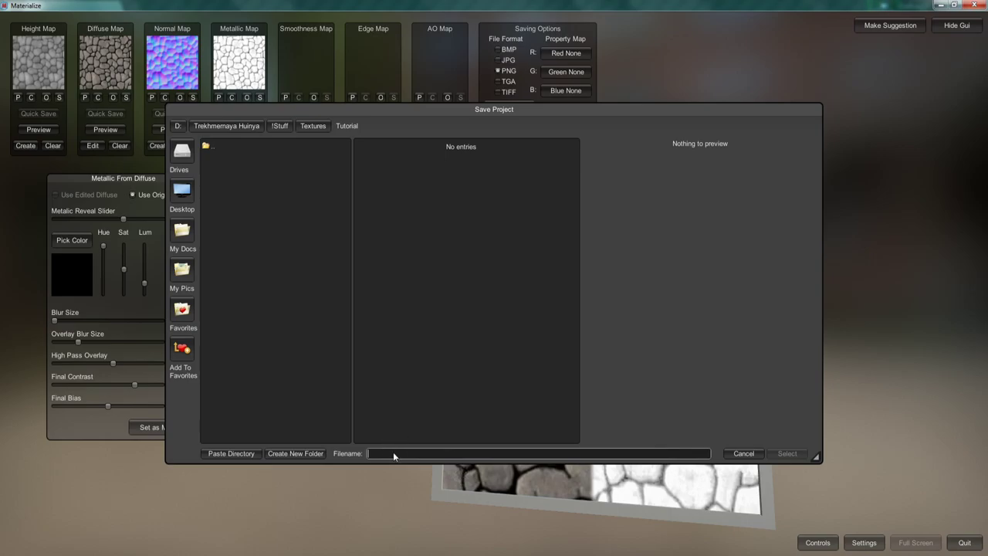
type("floor_rock")
left_click(786, 454)
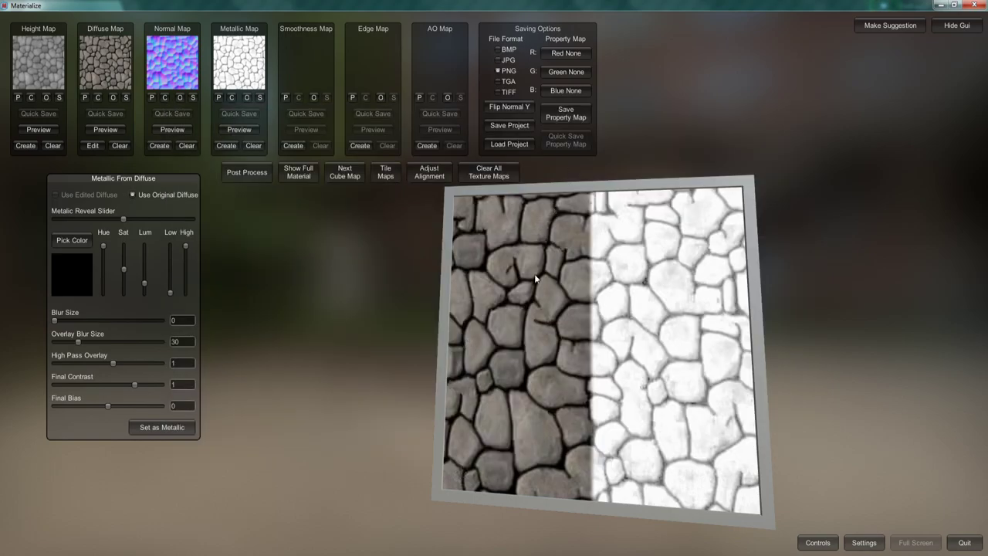
Step: Switch to the file explorer and check the exported floor_rock maps in the Tutorial folder, selecting the four PNG files
key("alt+Tab")
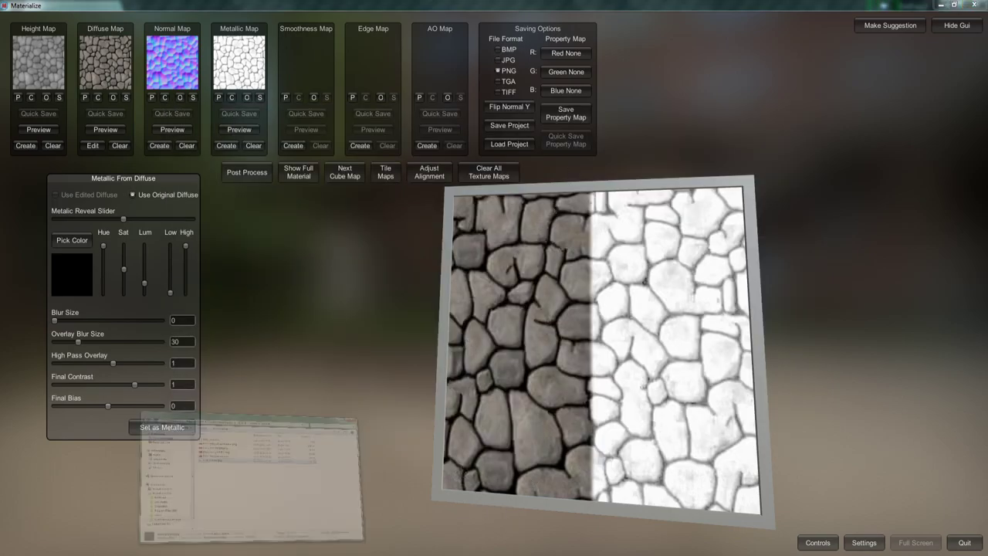
left_click_drag(263, 183, 302, 183)
left_click(232, 293)
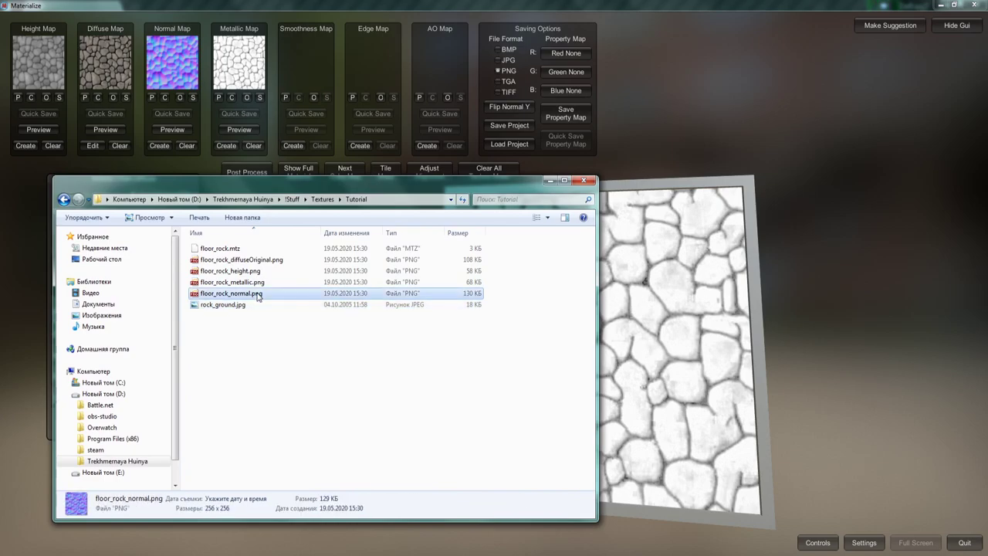
left_click_drag(520, 181, 486, 212)
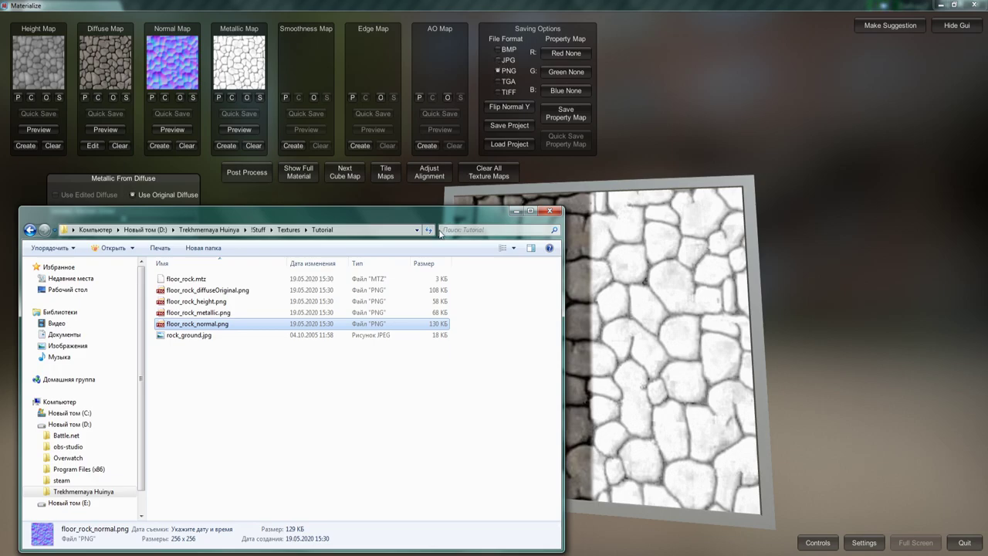
left_click_drag(434, 213, 435, 197)
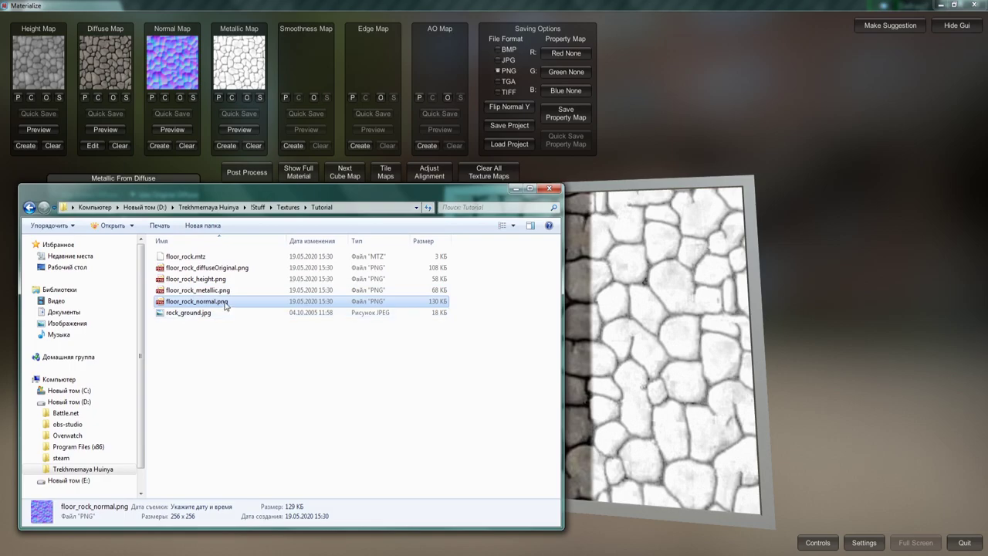
left_click(207, 268)
left_click(212, 302, "shift")
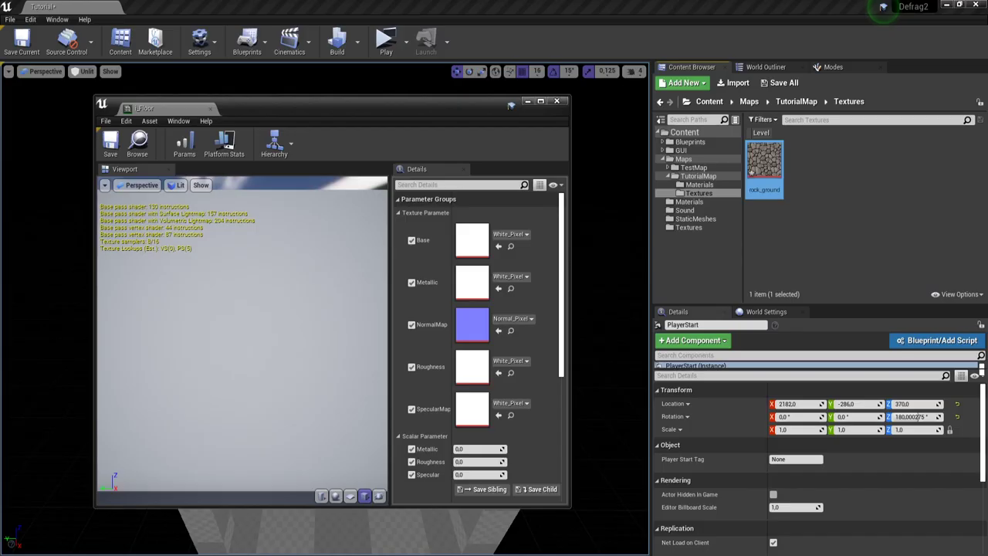
Step: Switch to the Unreal Editor and delete the rock_ground texture from the TutorialMap Textures folder
mouse_move(778, 171)
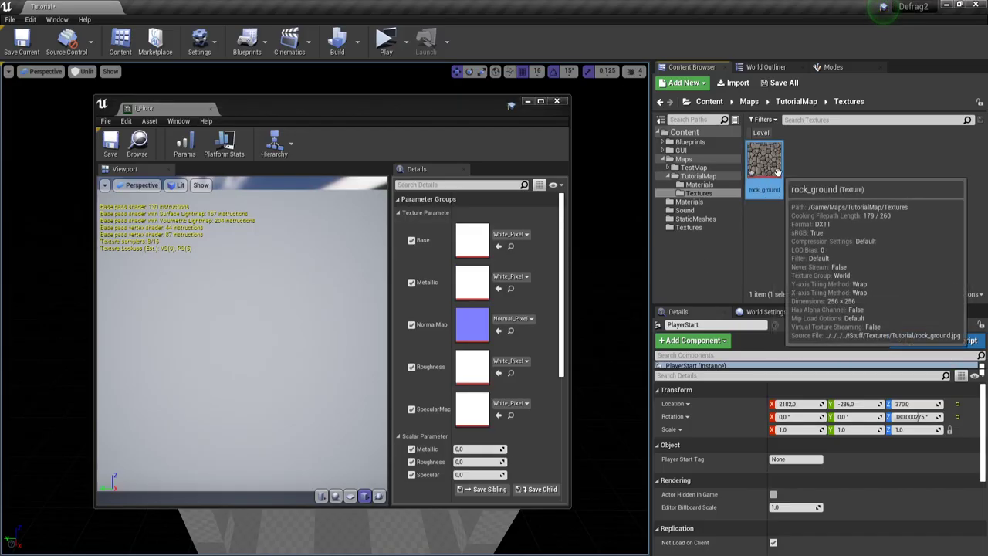
key("Delete")
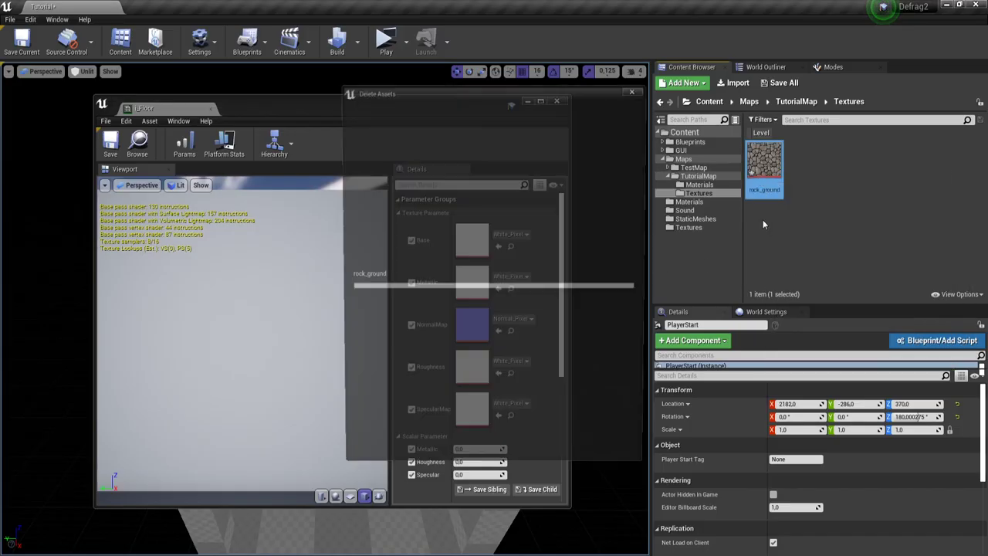
left_click(436, 457)
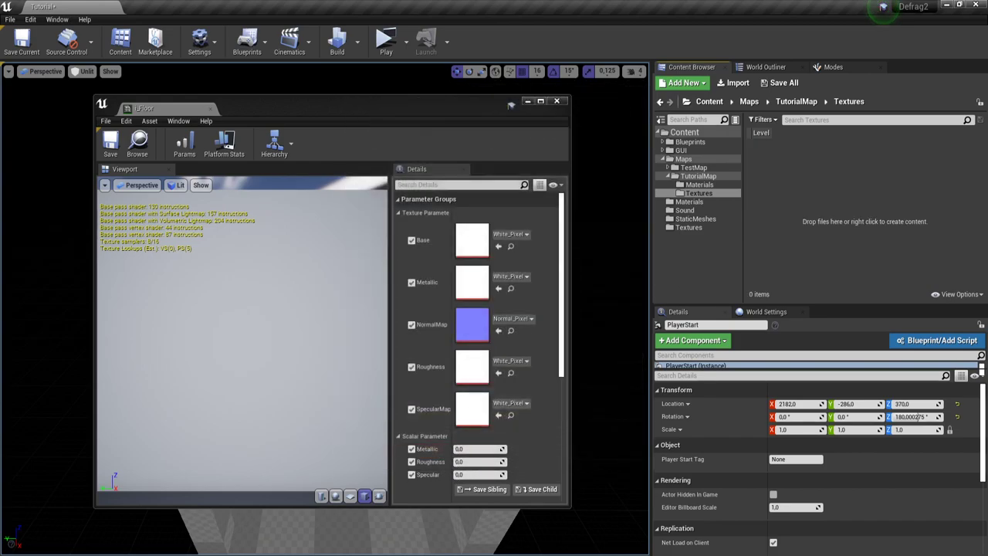
Step: Import the floor_rock diffuseOriginal, height, metallic and normal PNG files from the file explorer into the TutorialMap Textures folder
left_click(238, 554)
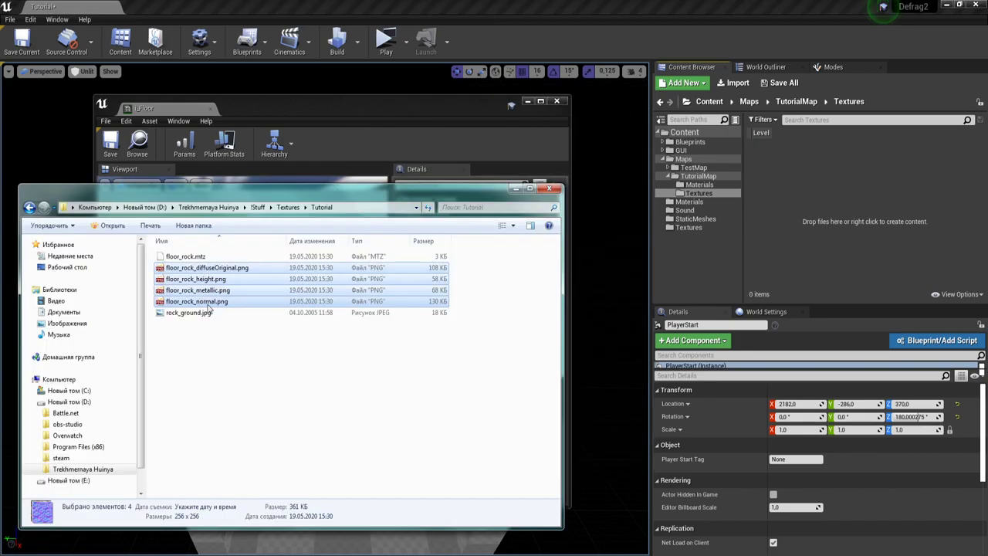
left_click(207, 268)
left_click(164, 280)
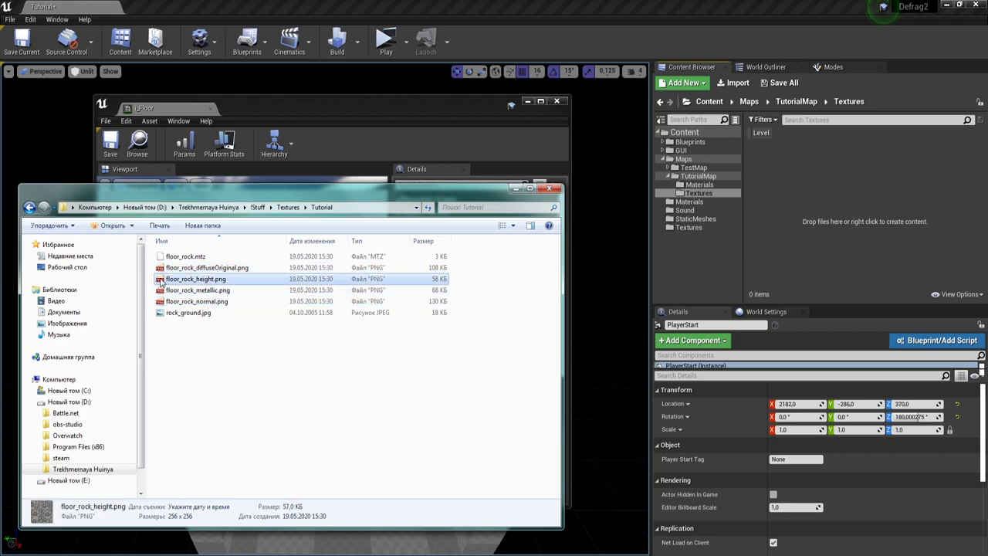
left_click(209, 290)
left_click(216, 301)
left_click(191, 256)
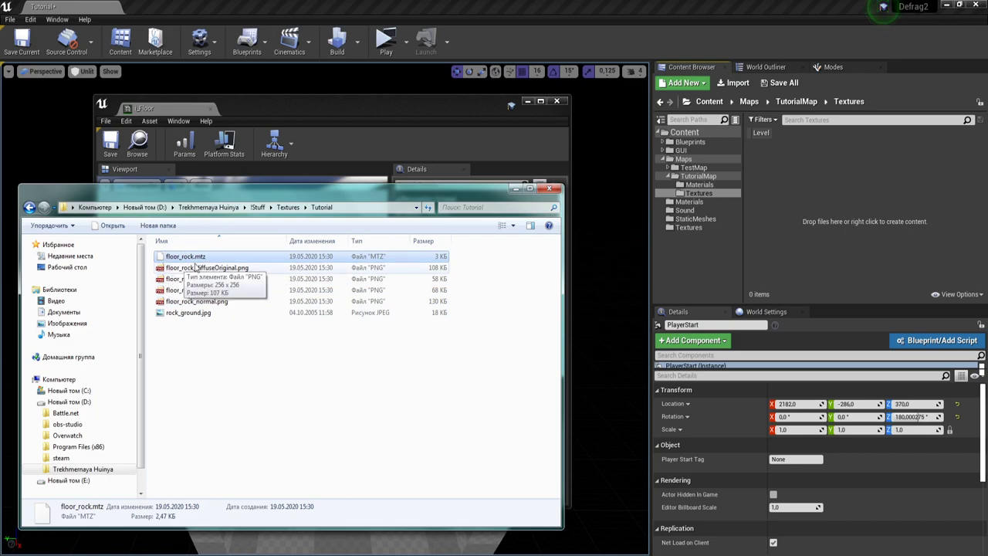
left_click(214, 269)
left_click(232, 301, "shift")
left_click_drag(239, 271, 768, 212)
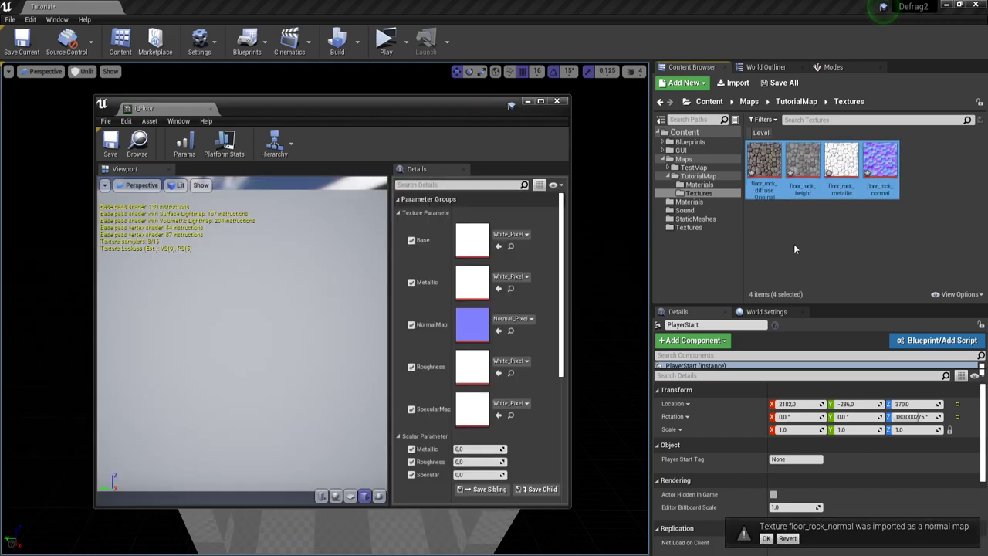
left_click(794, 244)
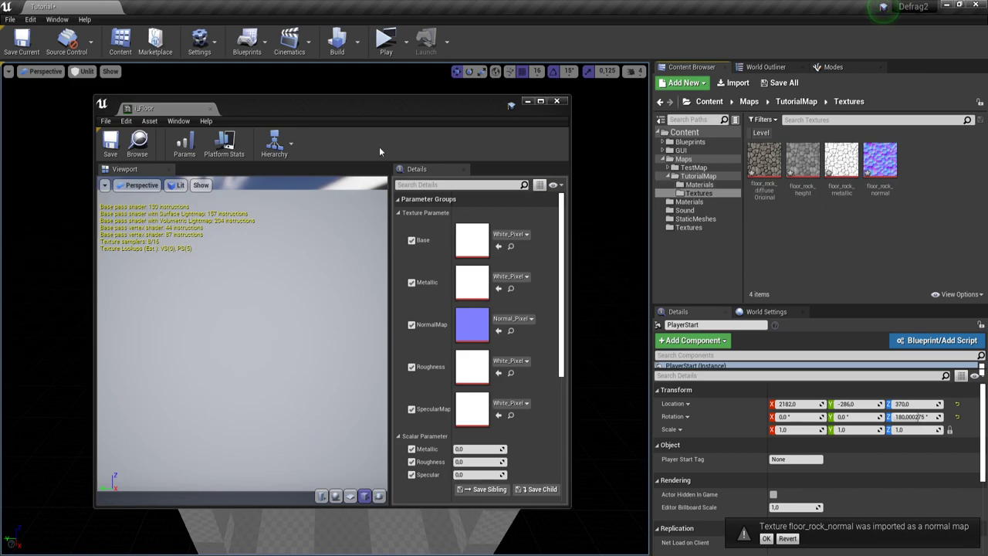
Step: Assign floor_rock_diffuseOriginal to the floor material instance's Base texture parameter, with the whole preview cube in view
mouse_move(374, 100)
left_mouse_down()
mouse_move(357, 99)
mouse_move(372, 96)
left_mouse_up()
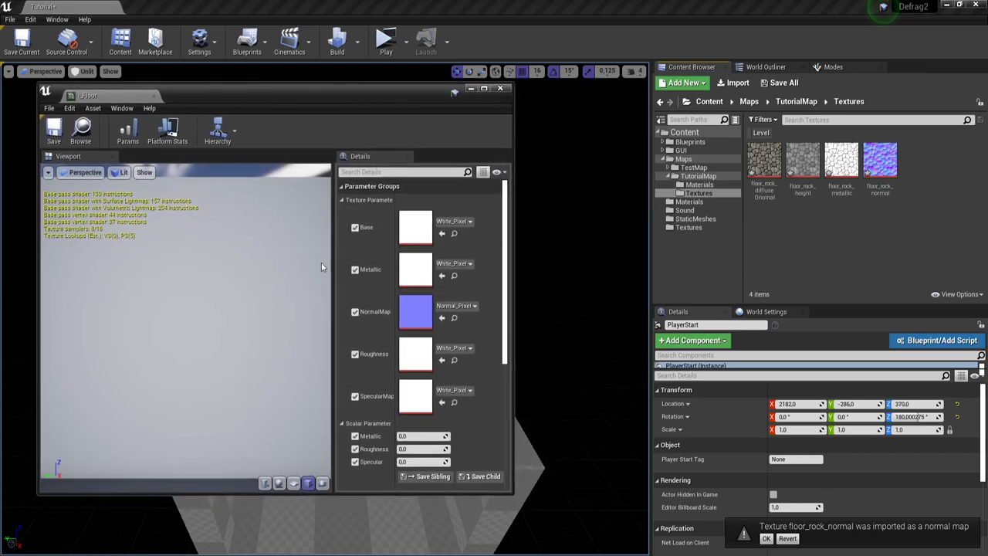
scroll(254, 302, "down", 5)
left_click_drag(254, 302, 293, 321)
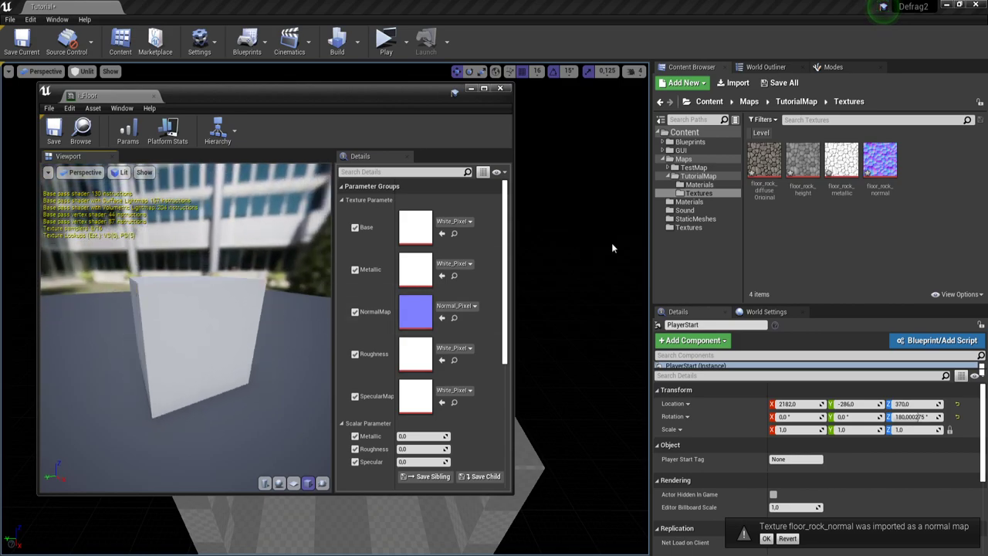
left_click(441, 234)
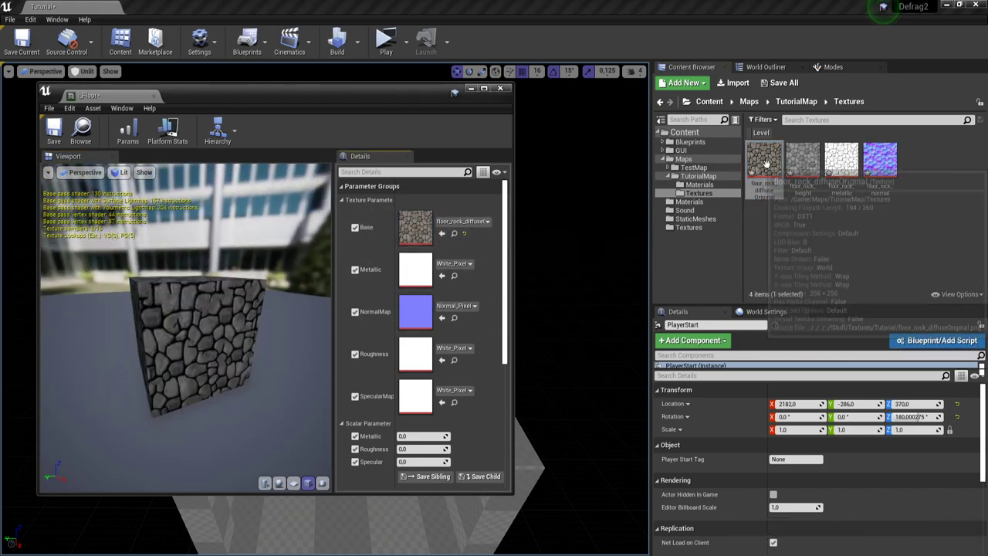
left_click(462, 222)
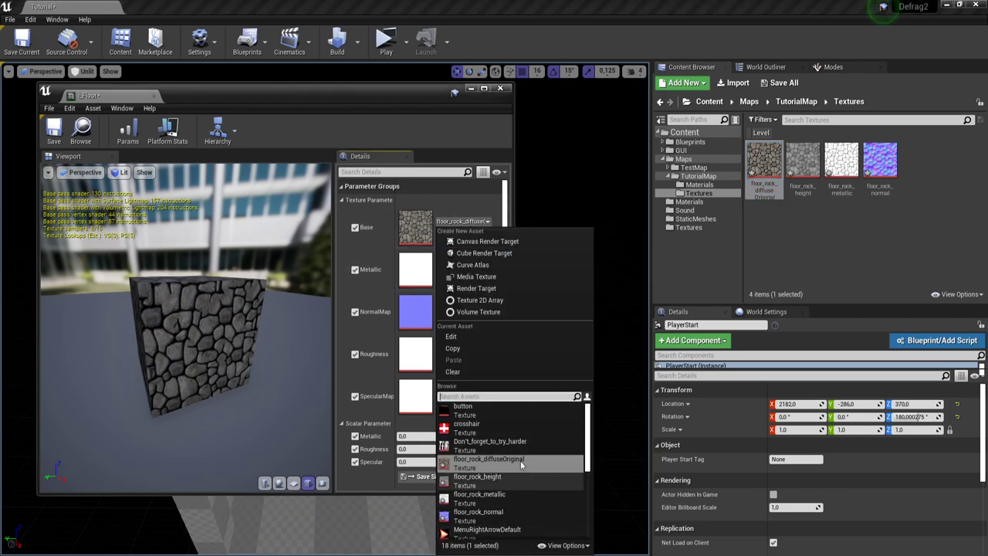
left_click(479, 201)
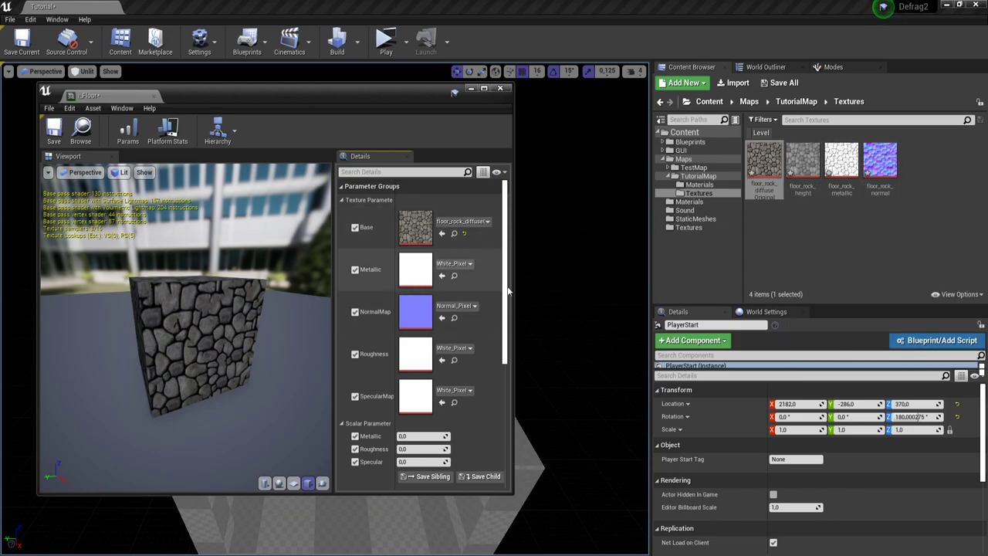
Step: Assign floor_rock_metallic to the Metallic texture parameter and floor_rock_normal to NormalMap
left_click(840, 168)
left_click(442, 277)
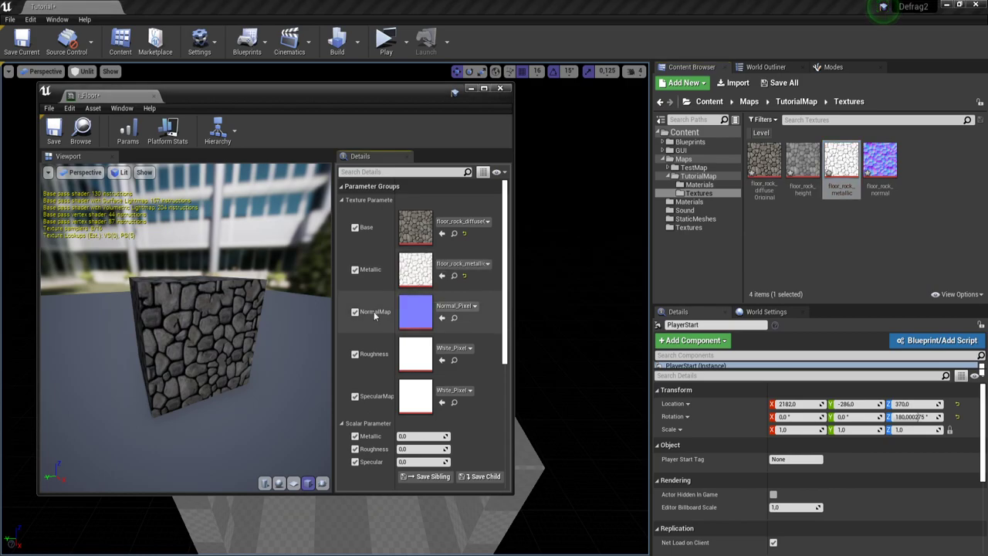
left_click(881, 161)
left_click(442, 318)
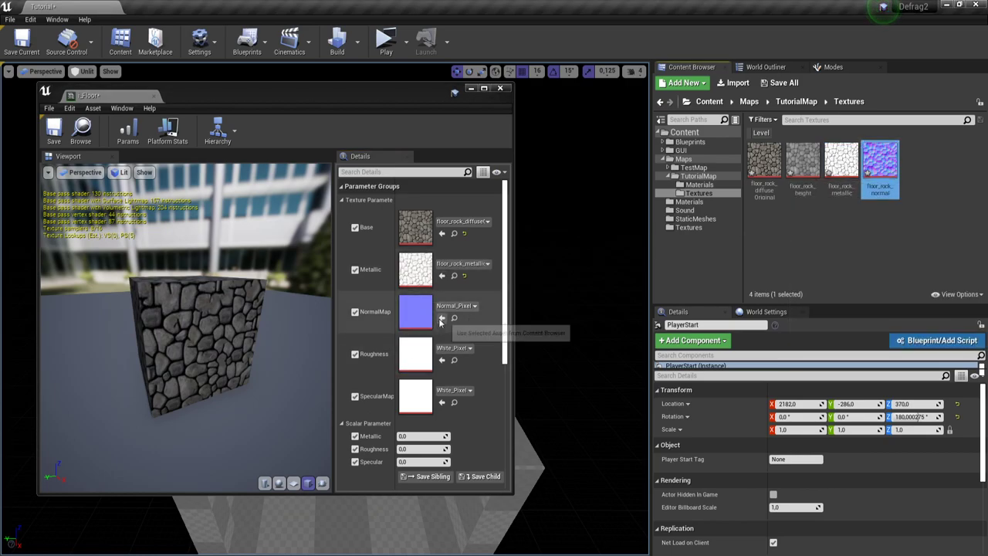
Step: Assign floor_rock_height to the Roughness texture parameter and floor_rock_metallic to SpecularMap
left_click(795, 176)
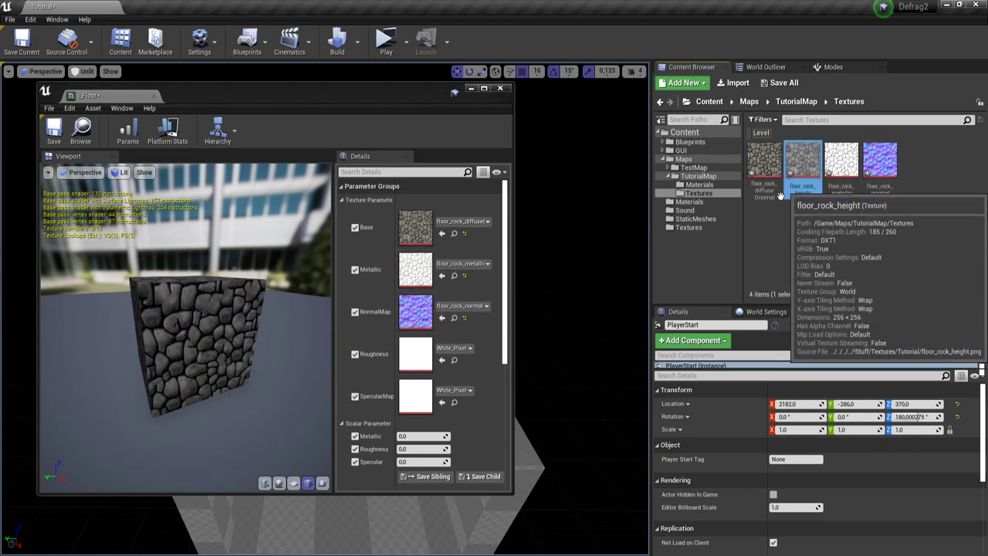
left_click(442, 361)
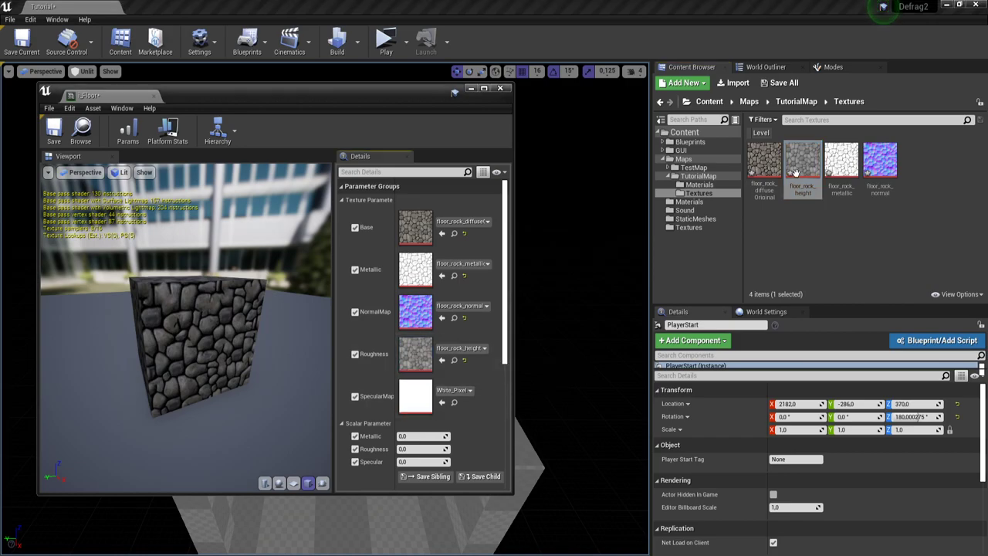
left_click(842, 162)
left_click(442, 403)
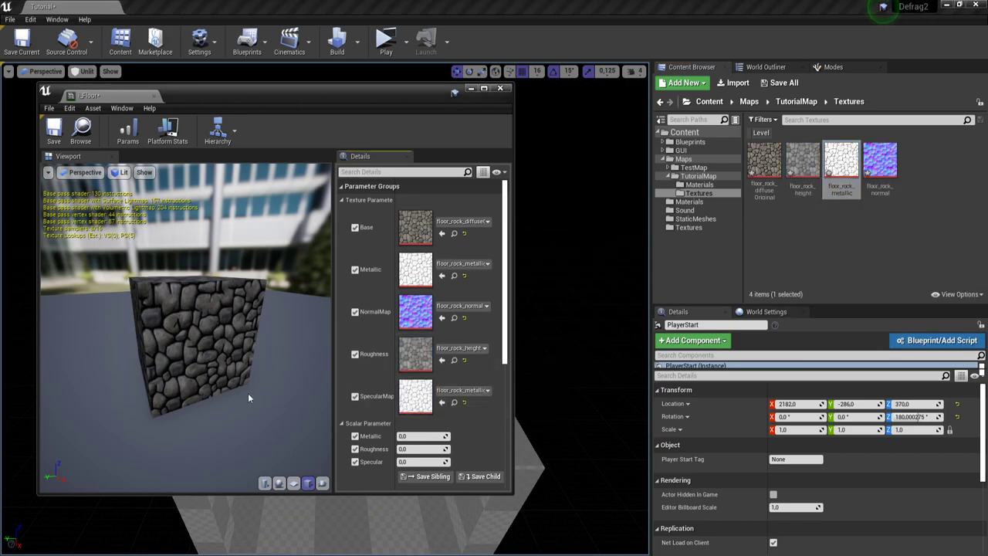
Step: Maximize the material instance editor and set the scalar parameters Metallic to about 0.74, Roughness to about 0.70 and Specular to about 0.62
double_click(330, 97)
right_click_drag(323, 286, 323, 313)
left_click_drag(323, 286, 434, 355)
left_click_drag(793, 348, 822, 348)
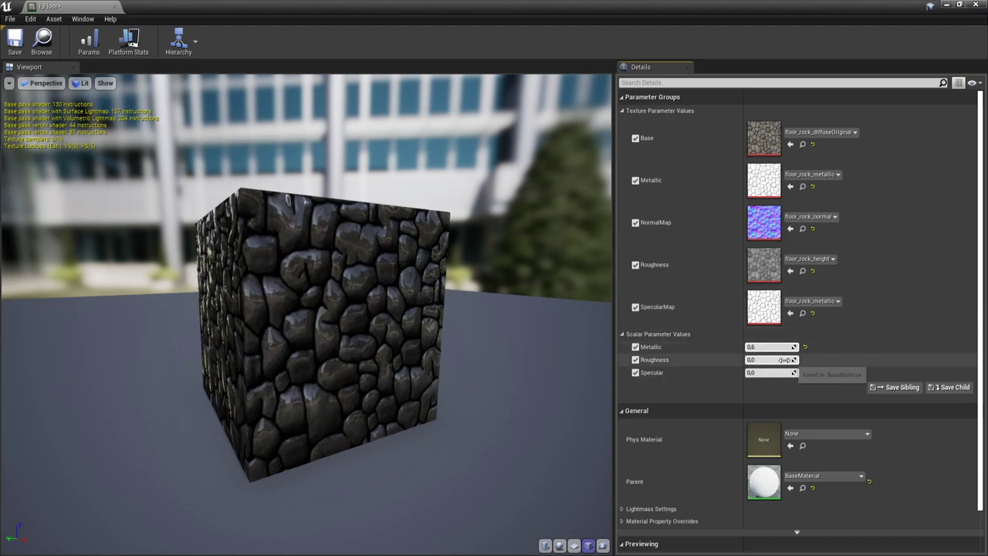
mouse_move(765, 360)
left_mouse_down()
mouse_move(791, 347)
mouse_move(776, 347)
mouse_move(775, 372)
left_mouse_up()
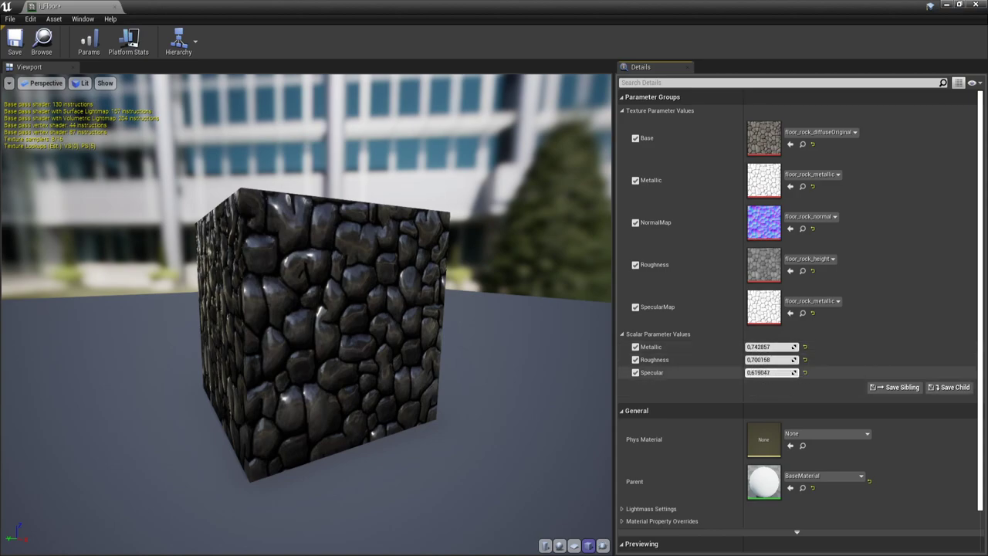
Step: Set the floor material instance's Specular scalar to about 0.62 and Roughness to about 0.51
left_click_drag(772, 372, 760, 372)
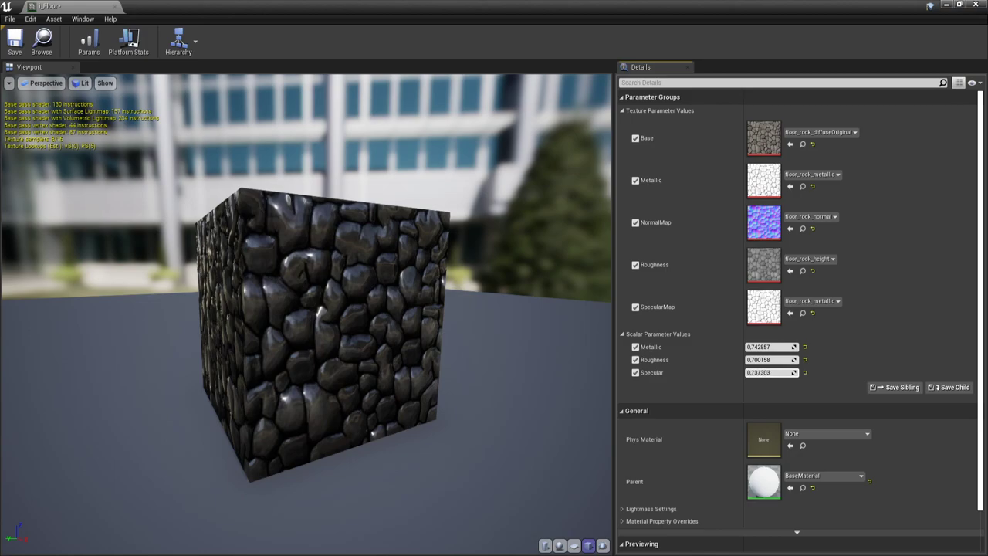
left_click_drag(784, 372, 777, 372)
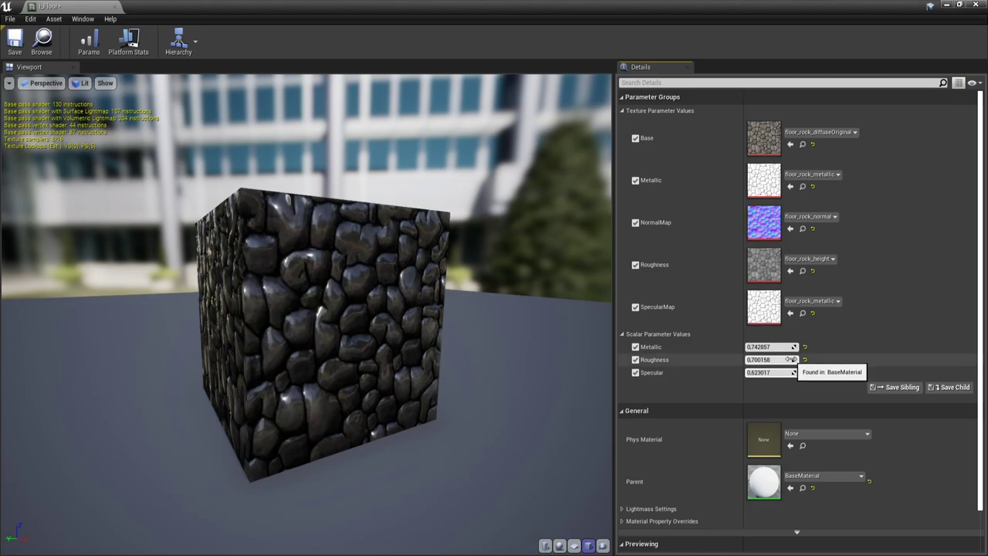
left_click_drag(791, 359, 783, 360)
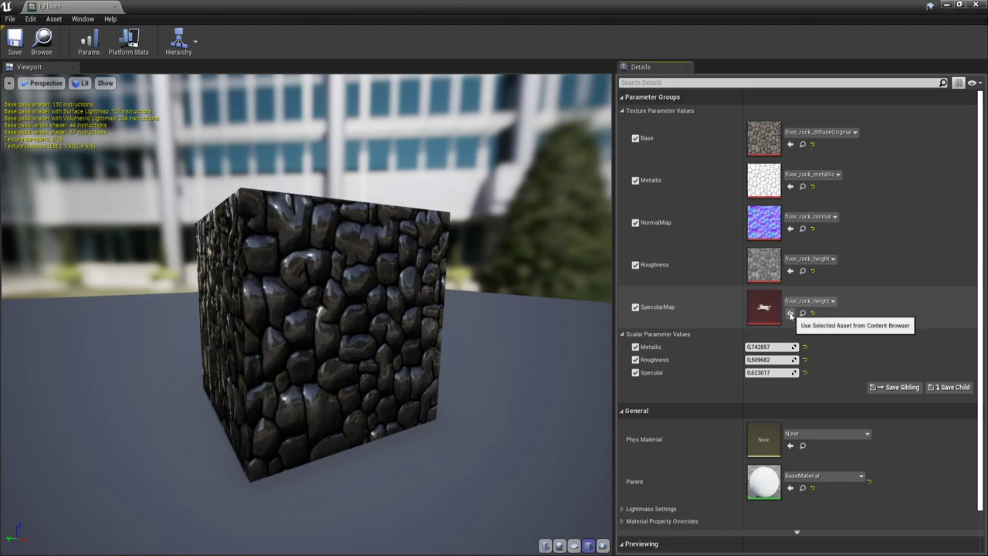
Step: Assign floor_rock_height to the SpecularMap texture parameter and floor_rock_metallic to Roughness
left_click(790, 270)
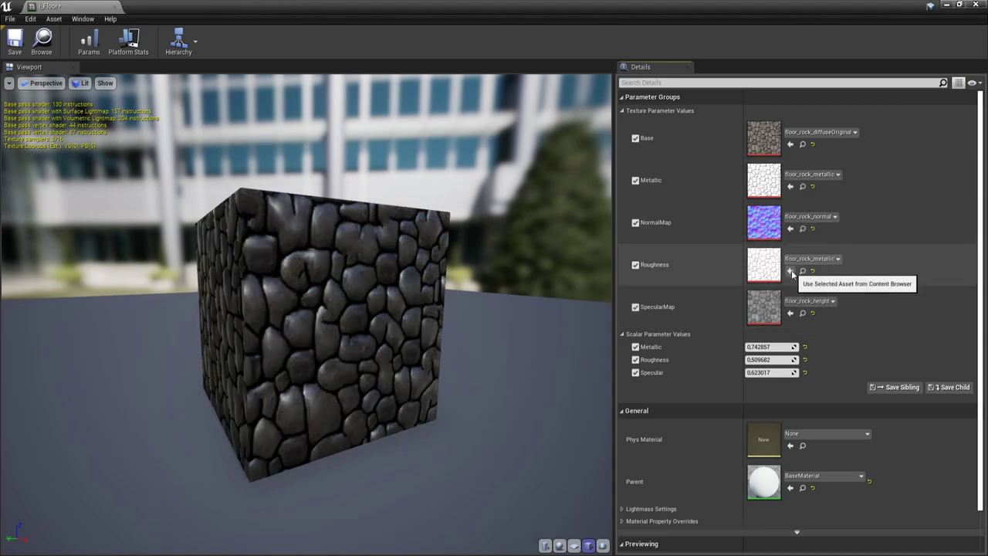
scroll(375, 329, "down", 2)
mouse_move(375, 329)
left_mouse_down()
mouse_move(386, 255)
mouse_move(386, 324)
left_mouse_up()
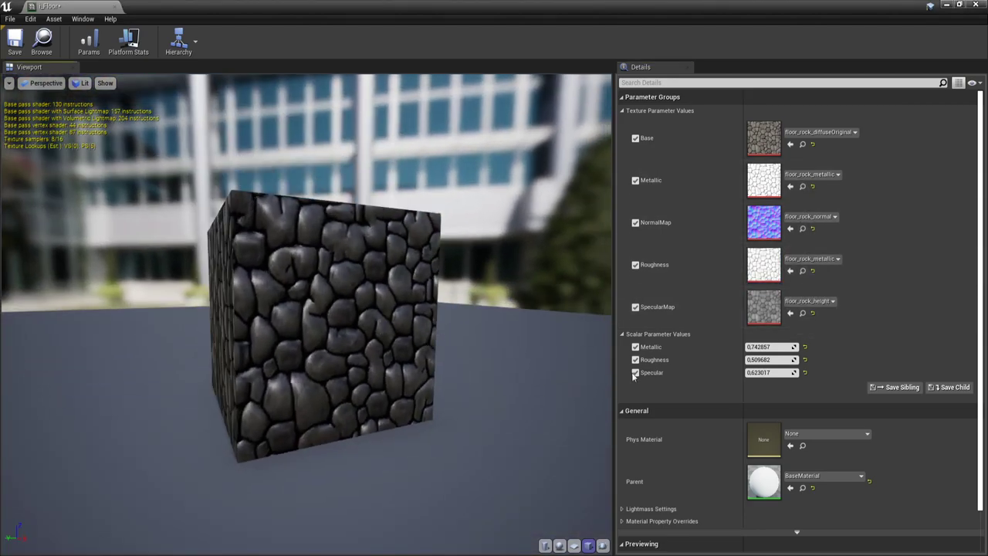
Step: Set the Metallic scalar to about 0.39 and the Roughness scalar to about 0.55, checking the preview cube from below
left_click_drag(792, 348, 769, 347)
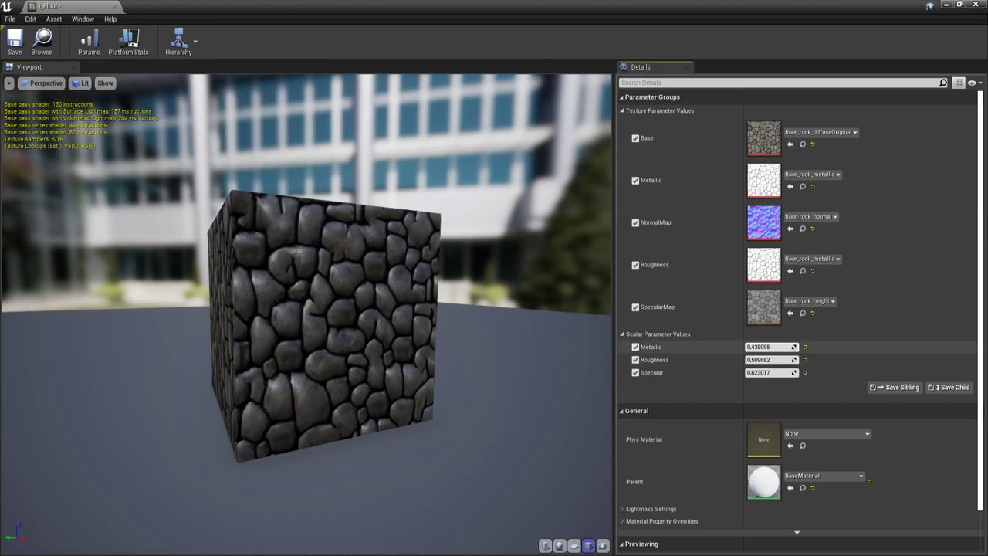
left_click_drag(386, 325, 563, 325)
mouse_move(307, 310)
left_mouse_down()
mouse_move(340, 278)
mouse_move(306, 310)
left_mouse_up()
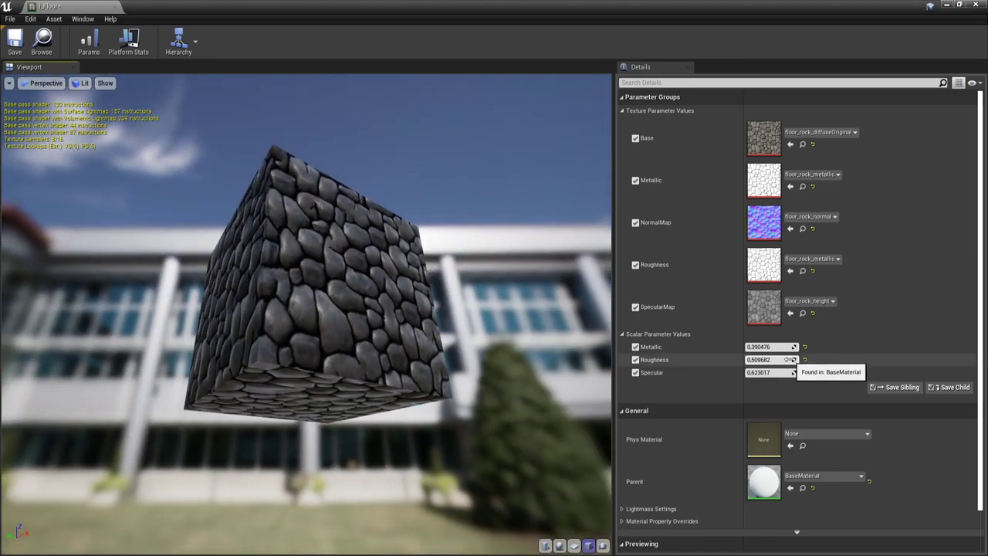
mouse_move(772, 360)
left_mouse_down()
mouse_move(745, 360)
mouse_move(780, 360)
mouse_move(756, 360)
left_mouse_up()
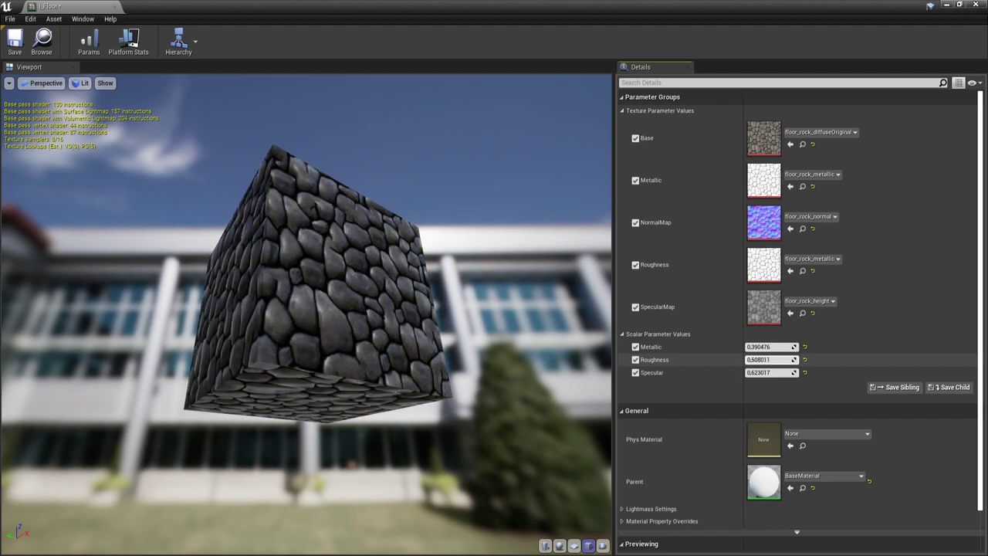
mouse_move(502, 332)
left_mouse_down()
mouse_move(432, 359)
mouse_move(513, 308)
mouse_move(518, 332)
mouse_move(506, 336)
left_mouse_up()
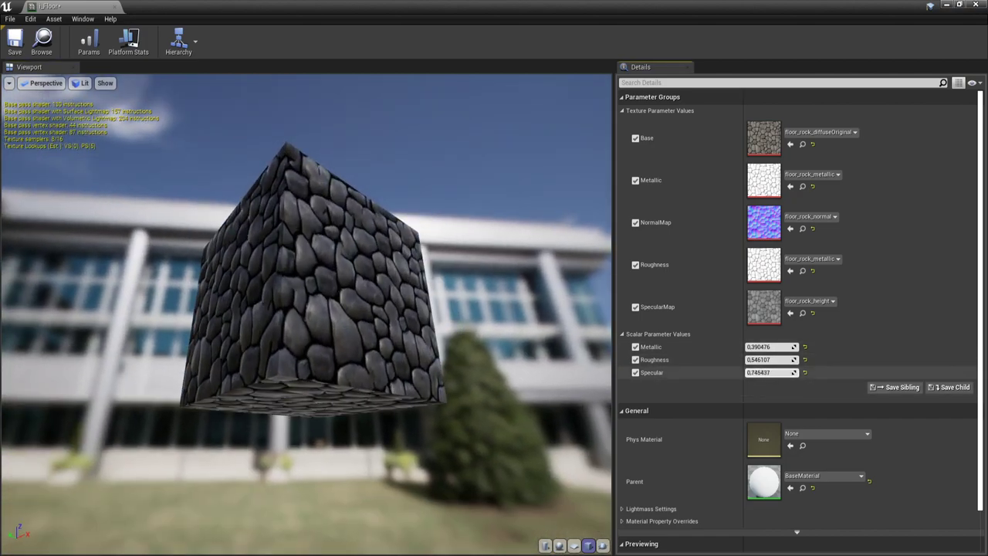
Step: Set the Specular scalar to about 0.33, fine-tune Metallic, and save the floor material instance
left_click_drag(780, 372, 795, 359)
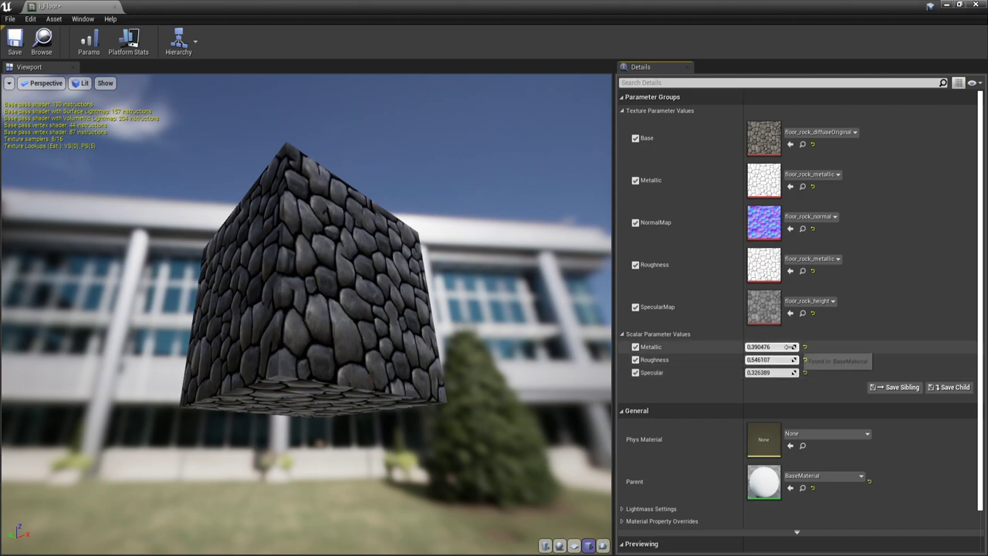
left_click_drag(787, 347, 789, 347)
left_click_drag(432, 308, 301, 282)
left_click(16, 54)
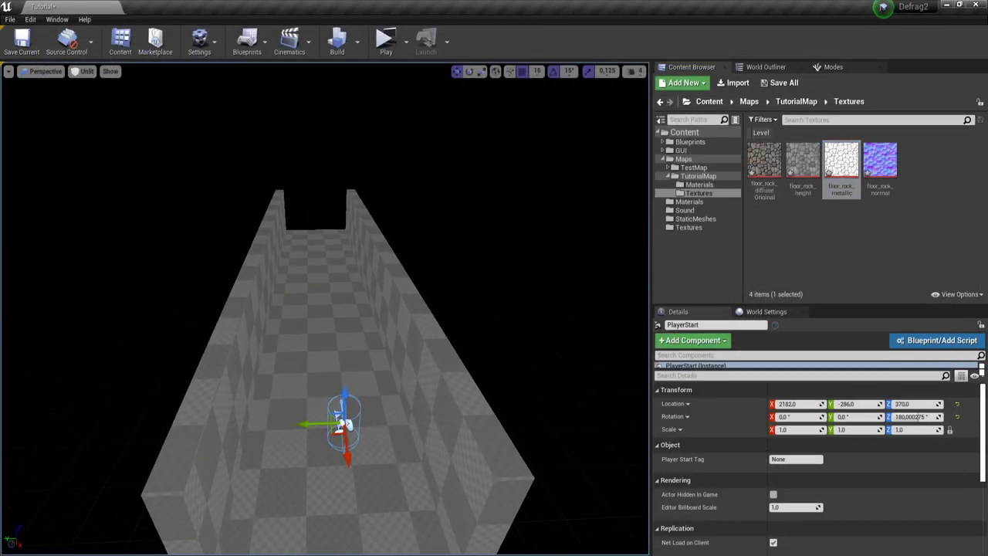
Step: Assign the i_Floor material instance from TutorialMap's Materials folder to the corridor floor brush
left_click(316, 340)
right_click_drag(316, 339, 321, 394)
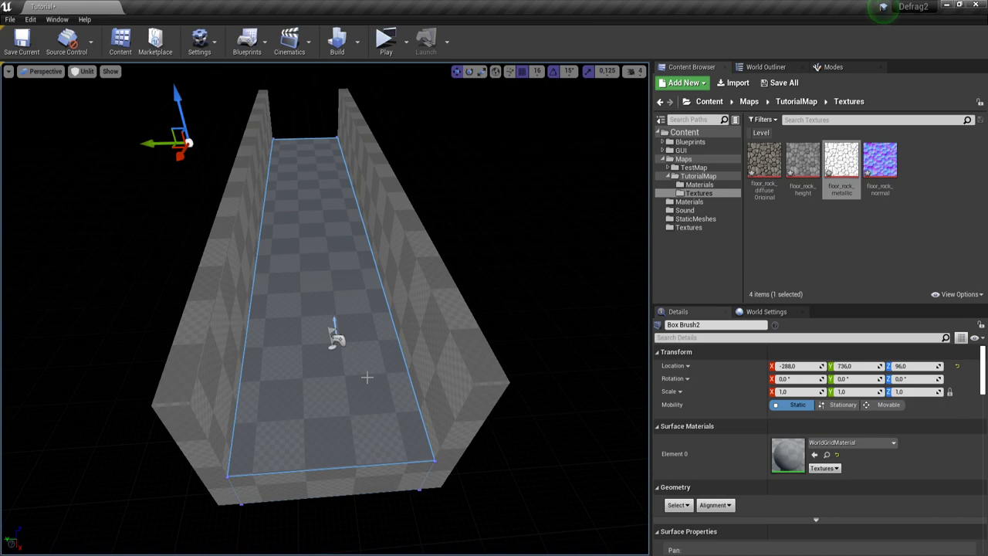
mouse_move(366, 376)
right_mouse_down()
mouse_move(417, 420)
mouse_move(371, 413)
mouse_move(390, 405)
mouse_move(340, 394)
mouse_move(367, 402)
mouse_move(371, 332)
mouse_move(359, 309)
right_mouse_up()
right_click_drag(352, 359, 256, 149)
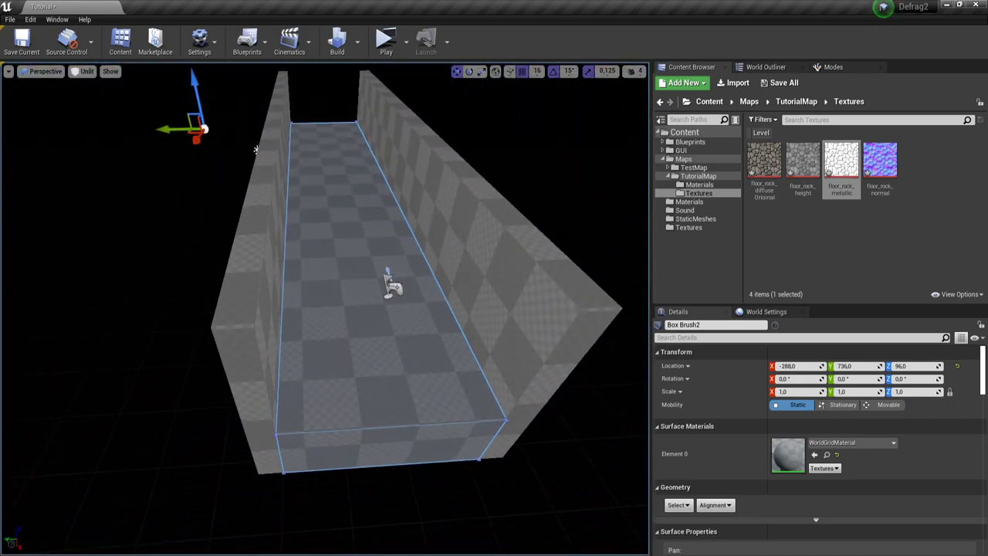
left_click(364, 407)
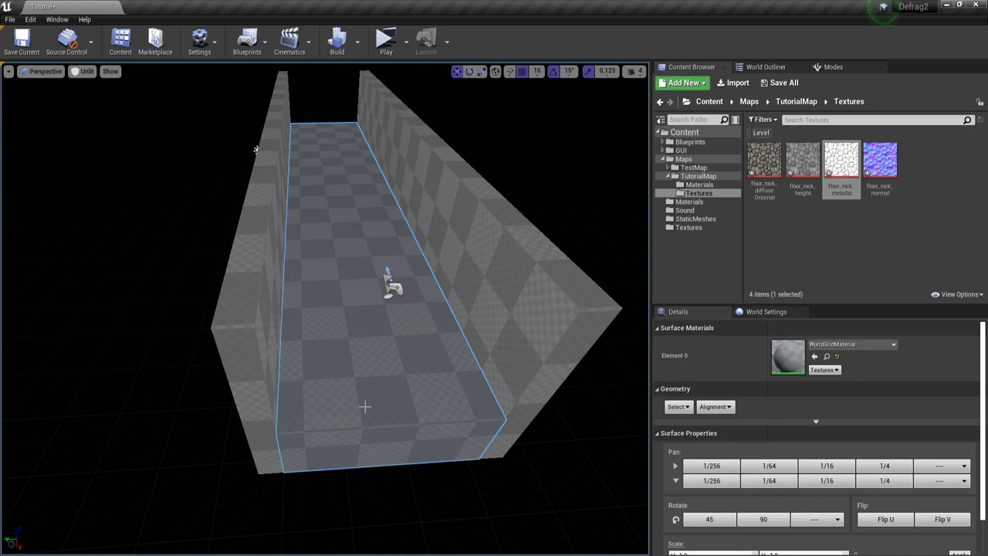
left_click(699, 184)
left_click(765, 174)
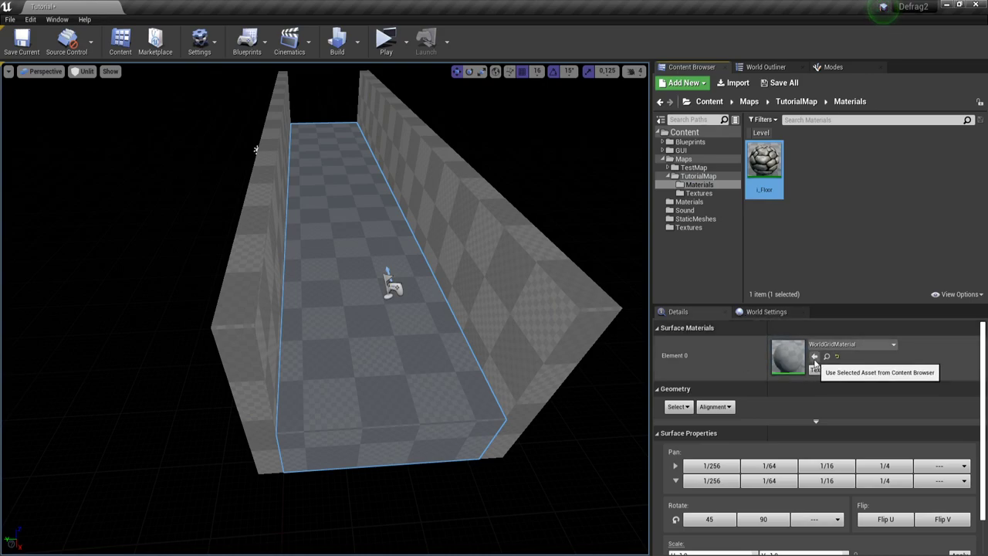
mouse_move(765, 166)
left_mouse_down()
mouse_move(381, 366)
mouse_move(749, 165)
left_mouse_up()
left_click(814, 242)
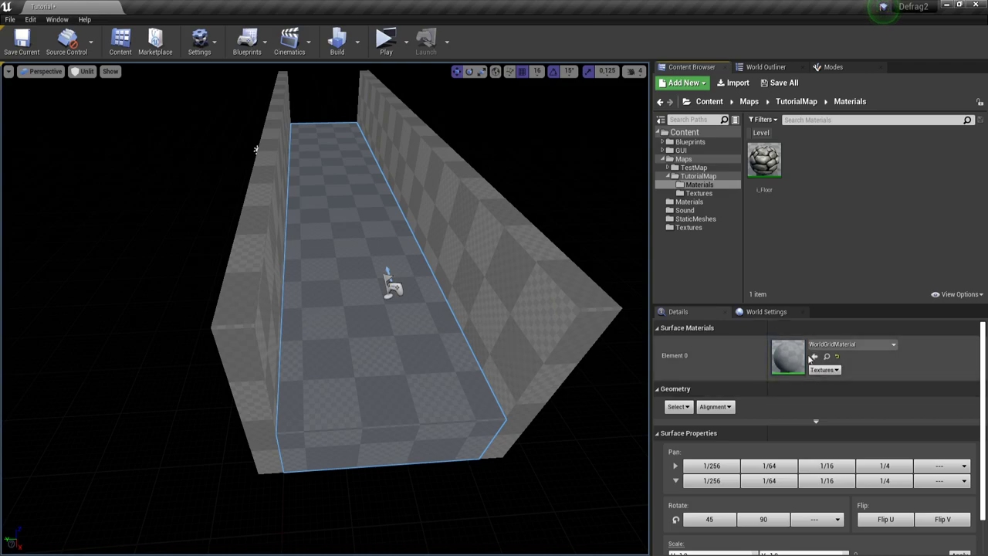
left_click(764, 166)
left_click(816, 357)
Step: Examine the stone texture on the corridor floor from close up and from farther back
mouse_move(451, 373)
right_mouse_down()
mouse_move(449, 426)
mouse_move(394, 436)
mouse_move(432, 461)
right_mouse_up()
key("w")
key("s")
key("w")
left_click(451, 374)
mouse_move(538, 329)
right_mouse_down()
mouse_move(509, 255)
mouse_move(534, 306)
mouse_move(531, 298)
right_mouse_up()
left_click(537, 329)
key("s")
Step: Preview the stone floor in Lit view mode from several angles and return the viewport to Unlit
left_click(85, 72)
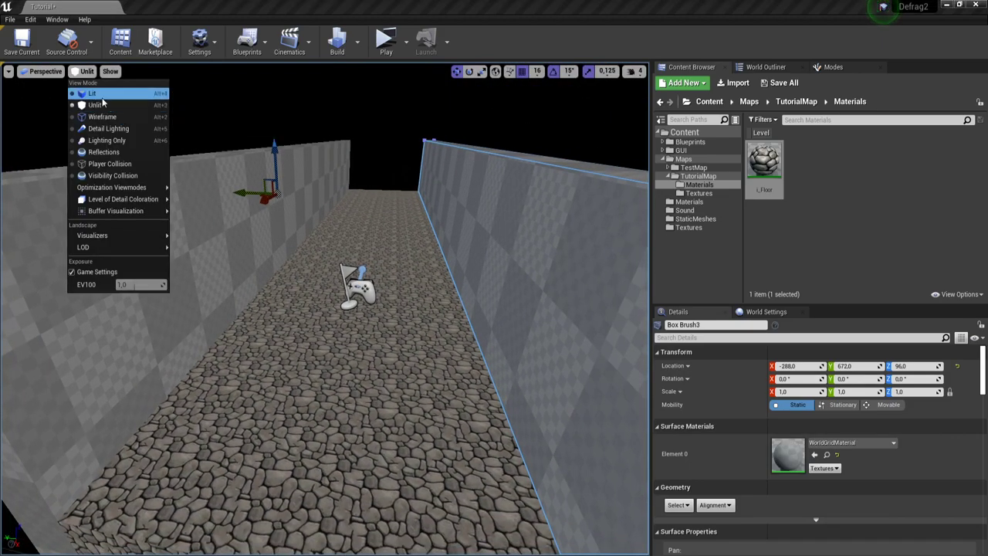
left_click(106, 95)
right_click_drag(363, 318, 363, 318)
key("w")
mouse_move(363, 233)
right_mouse_down()
mouse_move(419, 110)
mouse_move(352, 224)
right_mouse_up()
key("s")
right_click_drag(363, 318, 363, 318)
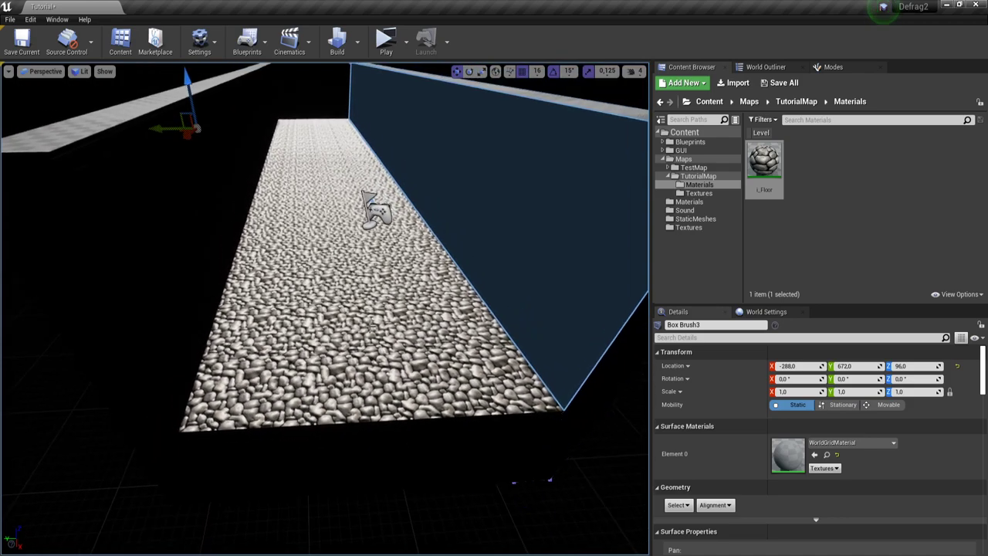
left_click(80, 71)
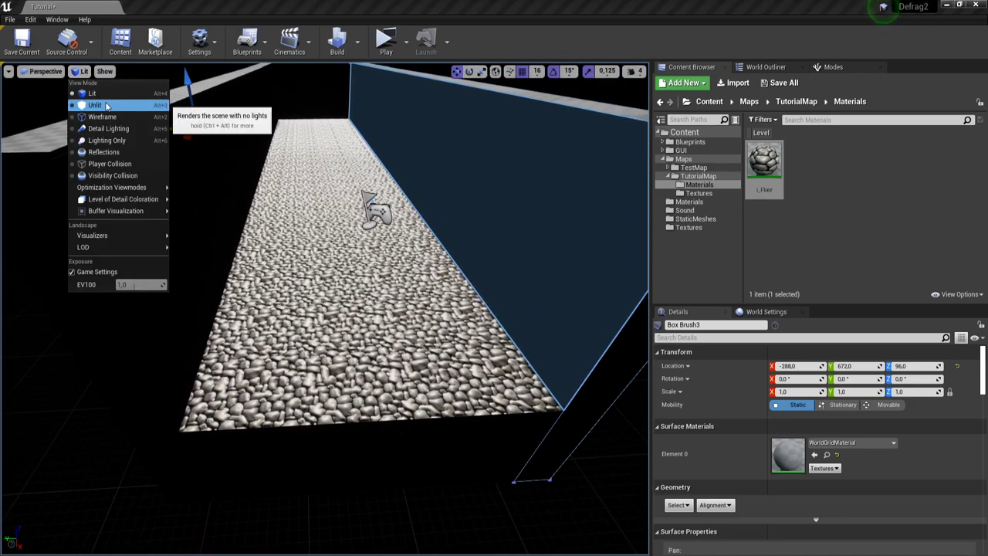
left_click(94, 105)
right_click_drag(363, 318, 362, 318)
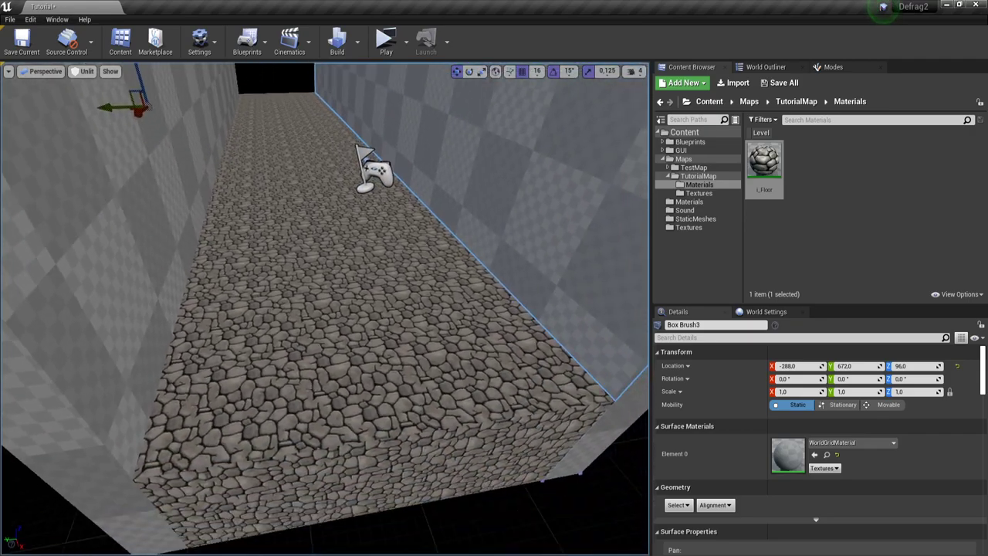
Step: Assign i_Floor to the inner faces of both corridor walls
scroll(767, 461, "down", 1)
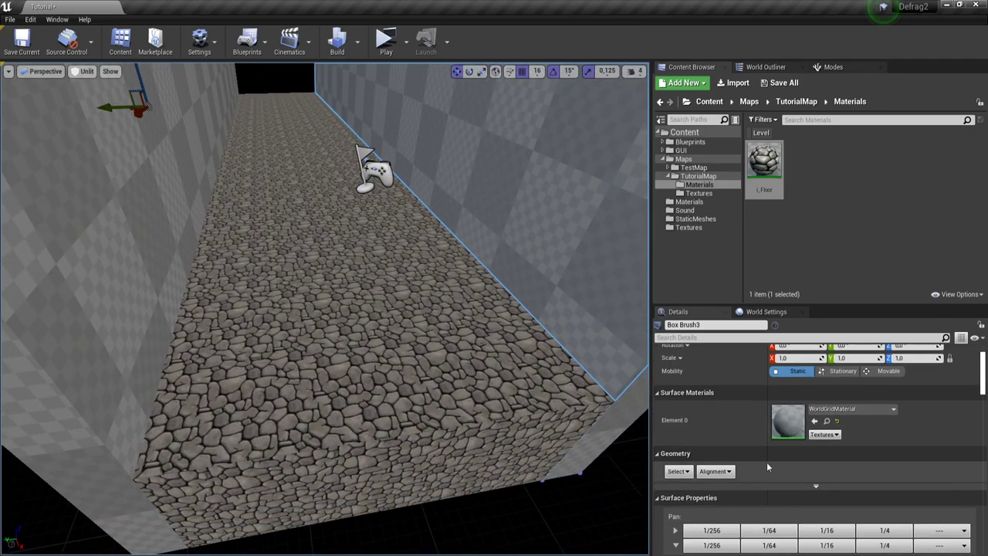
right_click_drag(556, 394, 514, 313)
right_click_drag(361, 376, 360, 376)
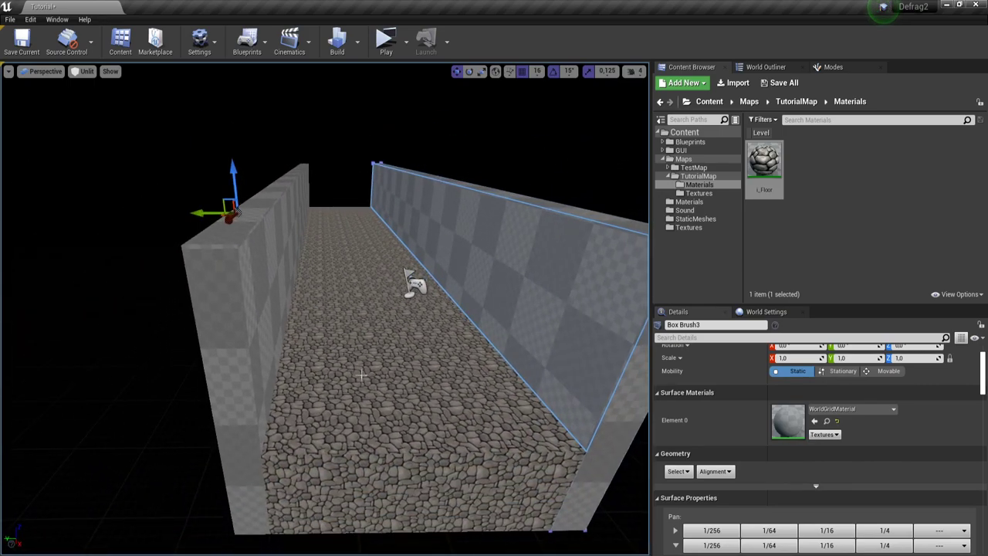
left_click(270, 342)
left_click(554, 315, "ctrl")
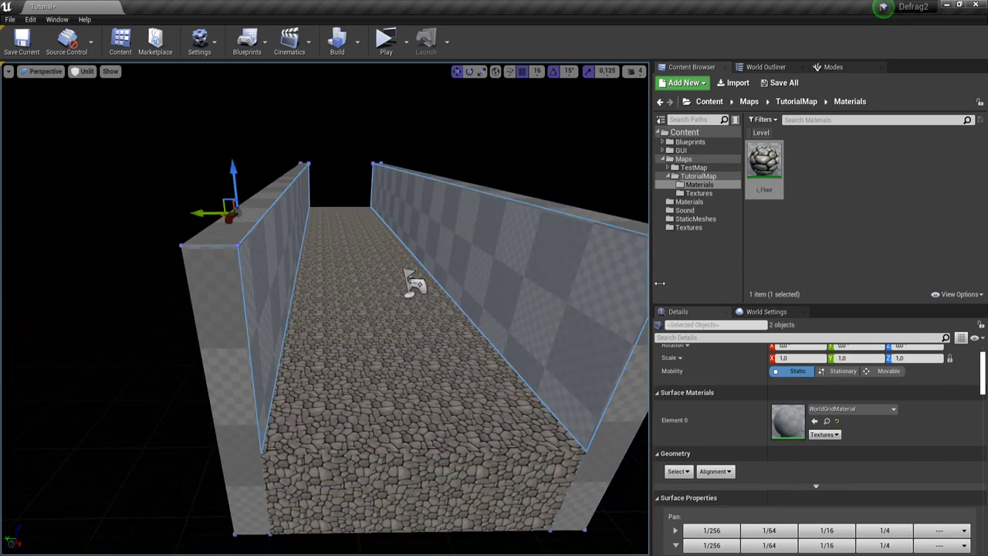
left_click(814, 421)
Step: Select the floor and both wall brushes together and apply Align Surface Default to their textures
right_click_drag(550, 377, 550, 377)
left_click(487, 397)
left_click(622, 544)
right_click_drag(622, 544, 623, 544)
right_click_drag(429, 446, 429, 446)
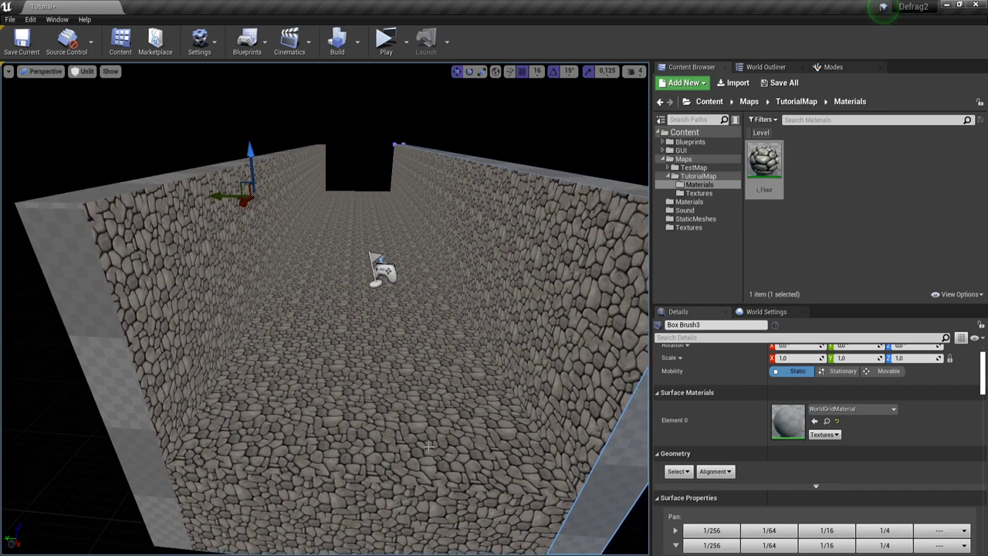
left_click(429, 446)
left_click(224, 313, "ctrl")
left_click(541, 282, "ctrl")
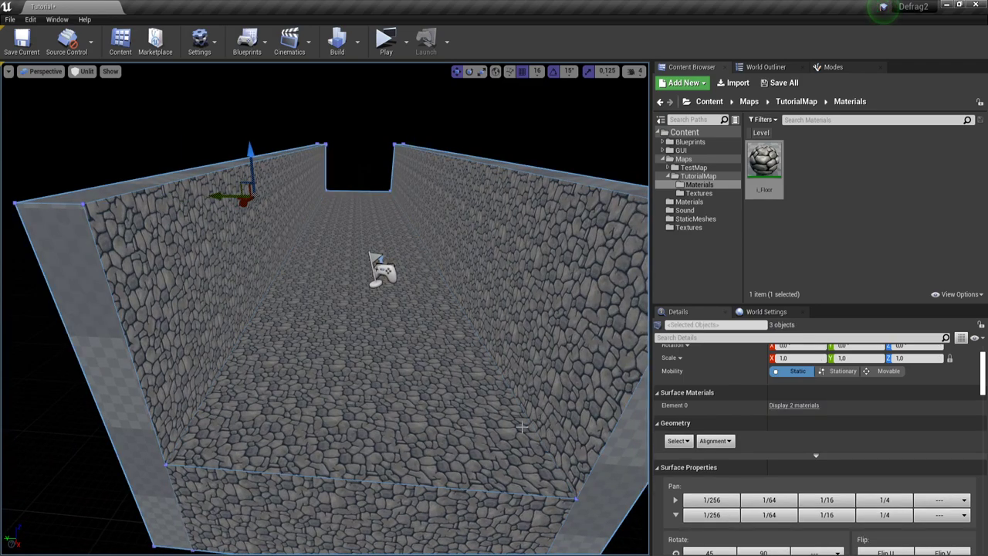
left_click(714, 440)
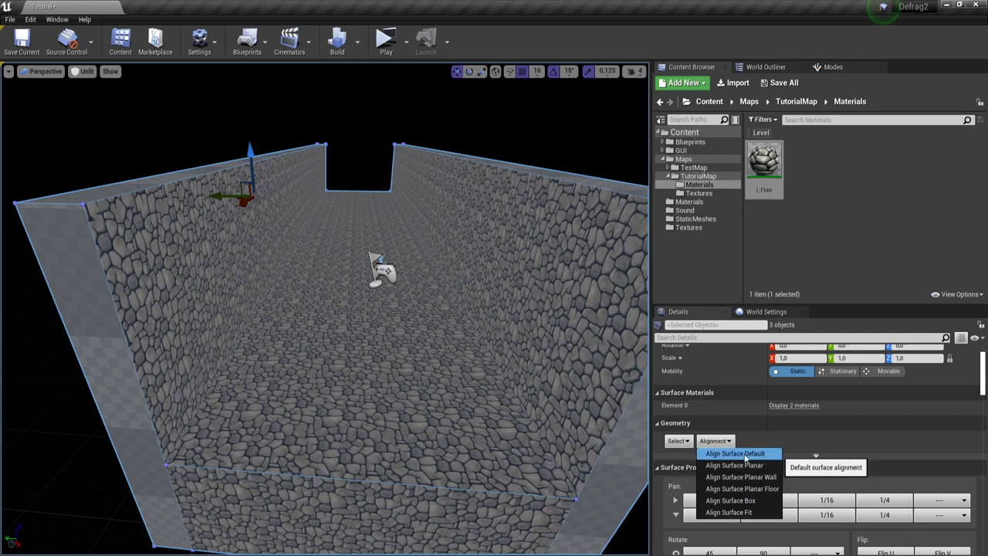
left_click(745, 456)
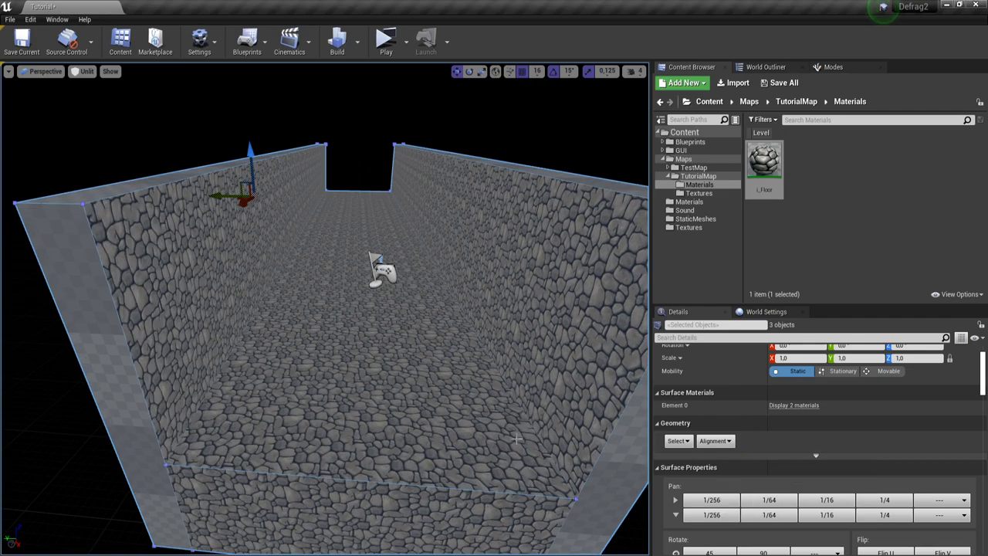
Step: Try the Planar, Planar Wall and Planar Floor surface alignments on the selected floor and walls
right_click_drag(478, 386, 472, 398)
left_click(714, 441)
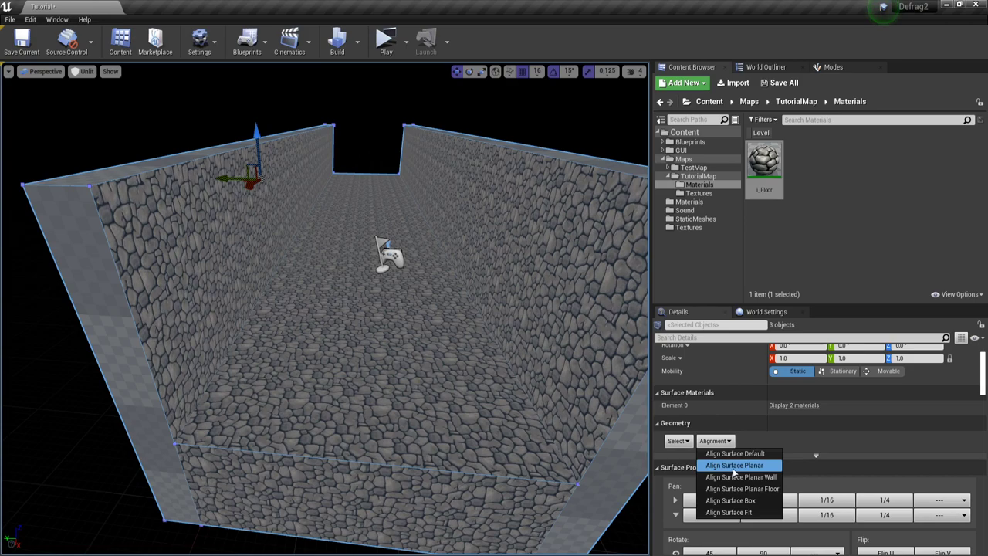
left_click(734, 467)
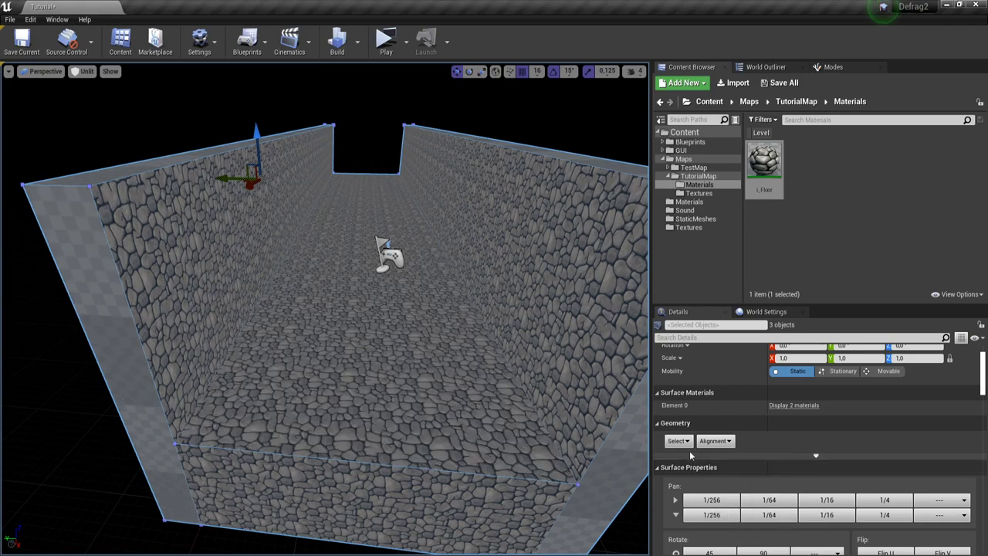
left_click(713, 441)
left_click(733, 473)
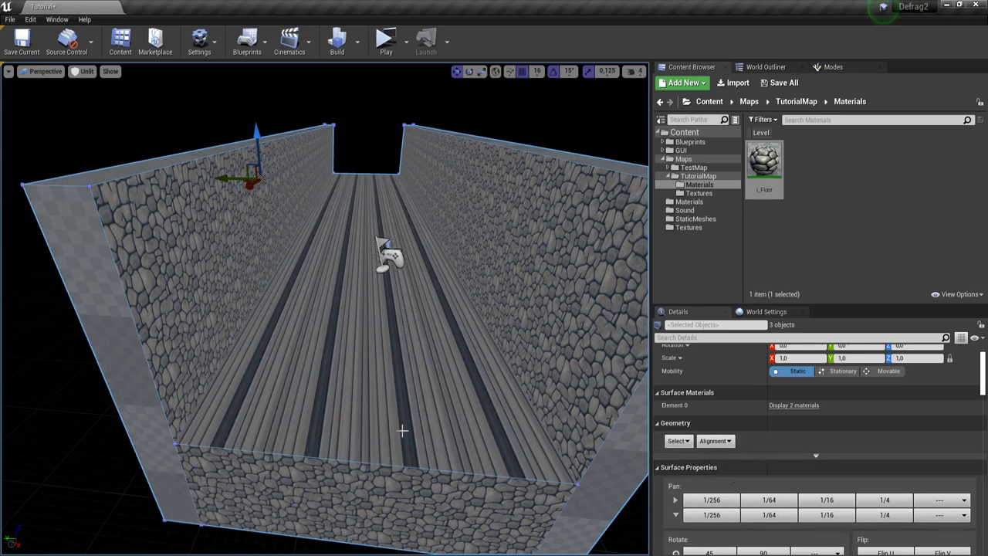
left_click(713, 441)
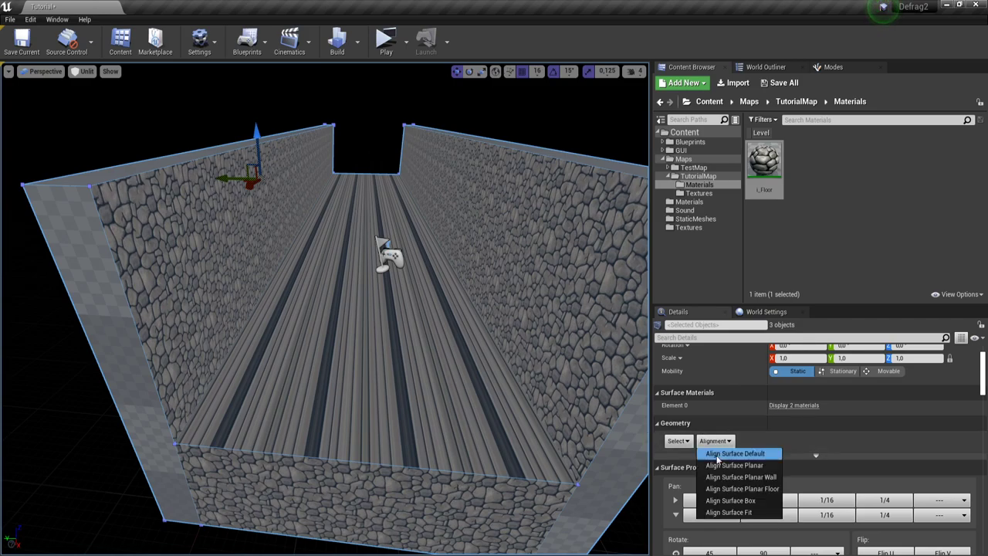
left_click(734, 480)
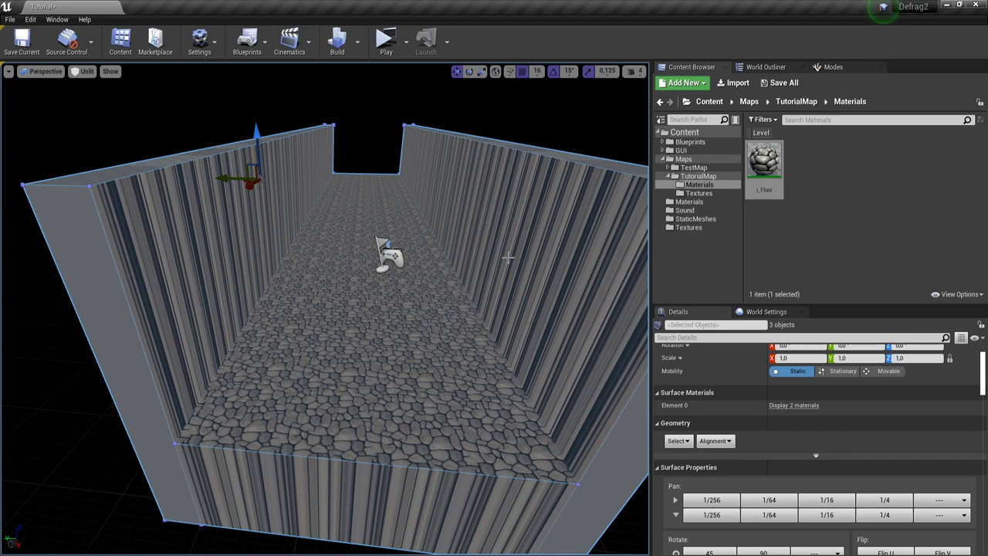
Step: Try the Box and Fit surface alignments on the selected floor and walls
left_click(714, 440)
left_click(750, 501)
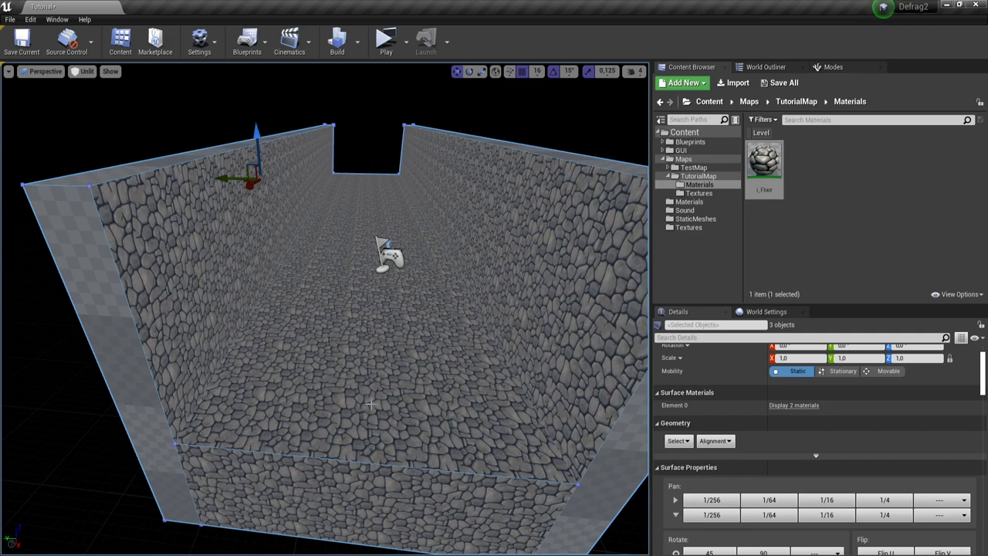
left_click(714, 441)
left_click(730, 511)
mouse_move(481, 416)
right_mouse_down()
mouse_move(433, 392)
mouse_move(379, 390)
mouse_move(479, 394)
mouse_move(495, 421)
right_mouse_up()
Step: Apply Align Surface Planar to the floor and walls and clear the selection
left_click(714, 441)
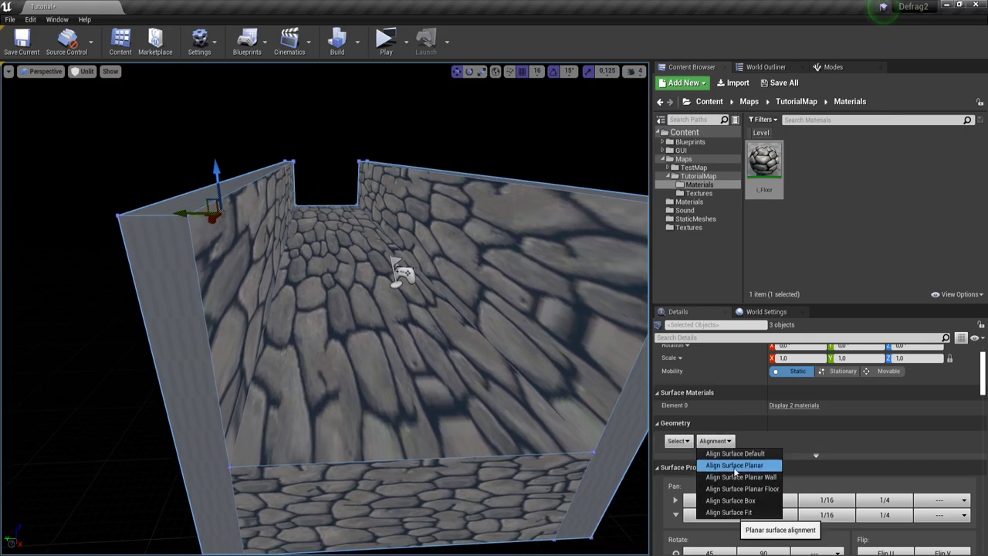
left_click(734, 466)
key("Escape")
Step: Select both corridor wall brushes together and clear their i_Floor surface material to None
key("w")
right_click_drag(324, 308, 301, 255)
key("d")
left_click(310, 330)
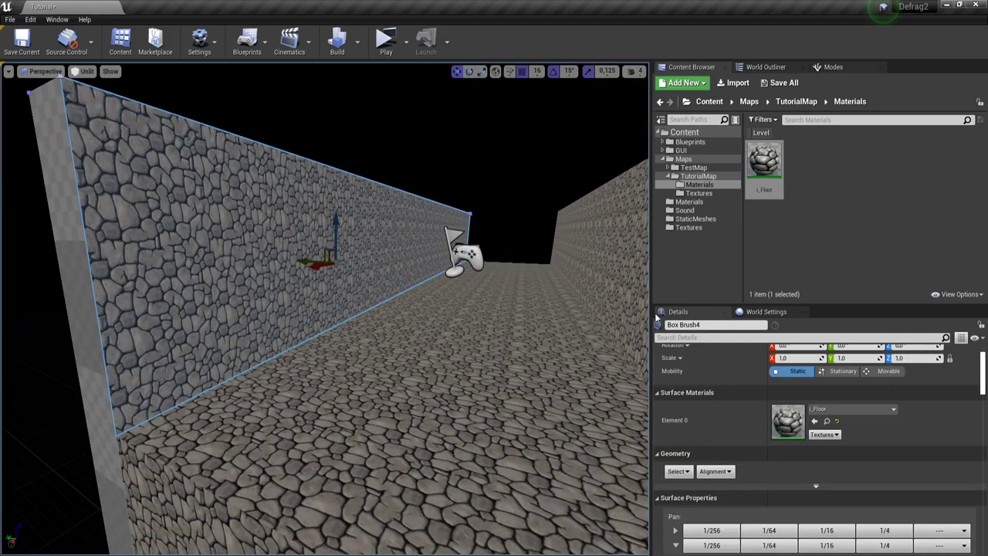
left_click(610, 304, "ctrl")
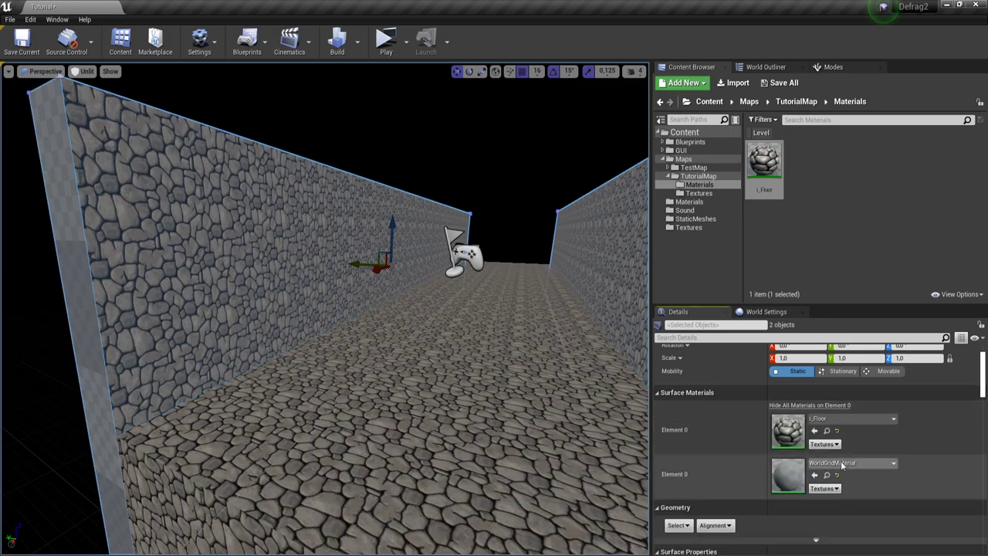
left_click(838, 433)
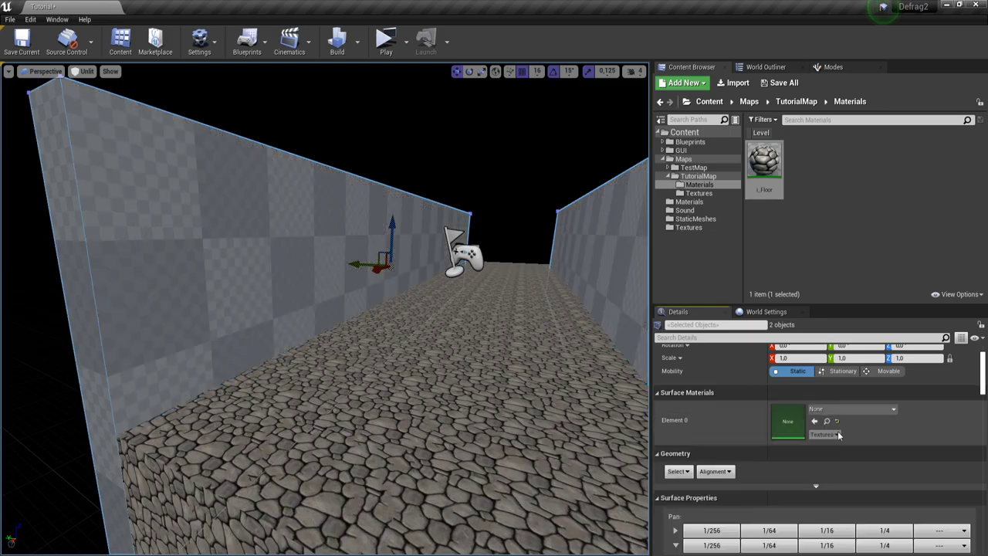
key("s")
right_click_drag(541, 416, 599, 448)
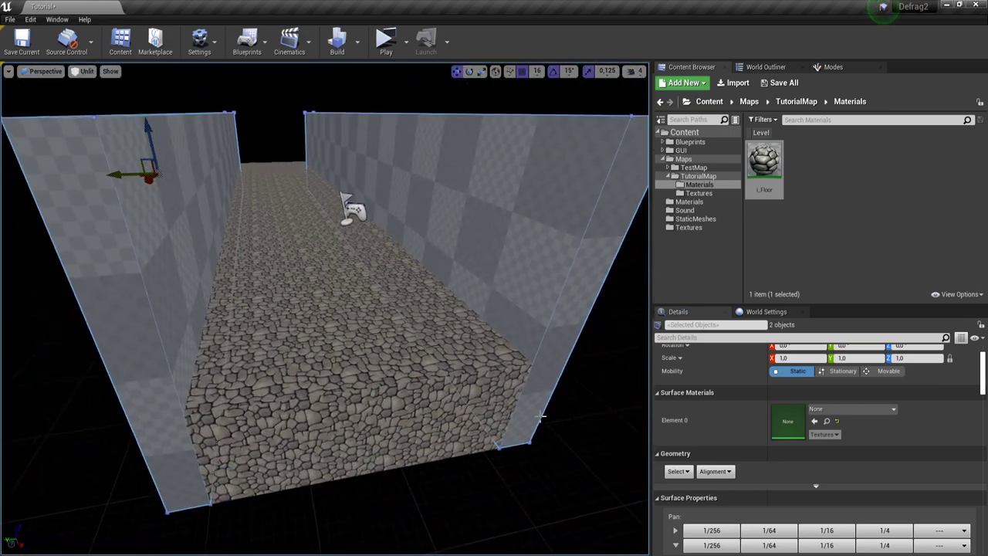
Step: Clear the wall selection and select the corridor's floor brush
key("Escape")
key("w")
mouse_move(455, 391)
right_mouse_down()
mouse_move(442, 336)
mouse_move(448, 421)
mouse_move(450, 386)
mouse_move(477, 351)
mouse_move(469, 355)
right_mouse_up()
left_click(456, 391)
key("w")
key("w")
key("s")
key("w")
key("d")
key("s")
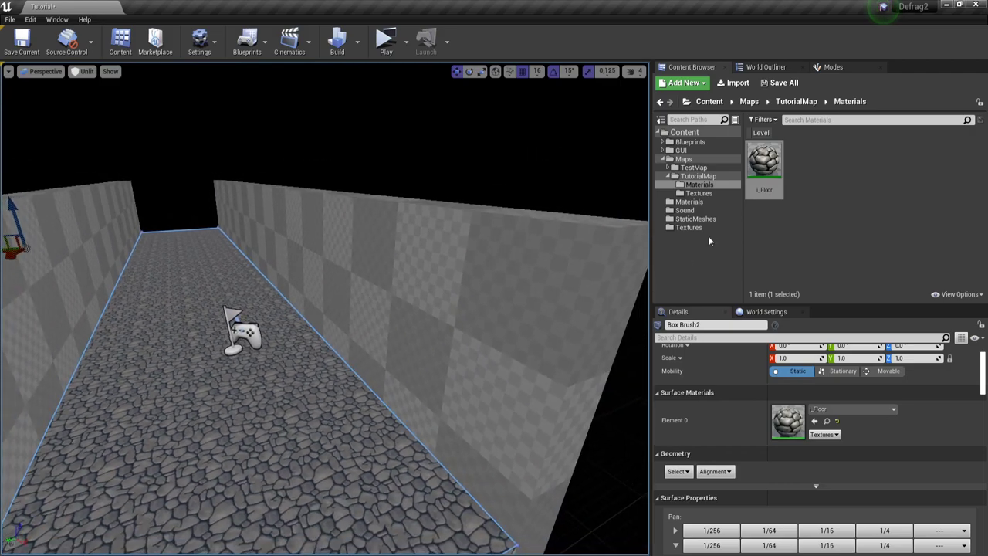
Step: Go to the main Content Materials folder, inspect GrateMaterial and create a material instance from it
left_click(701, 202)
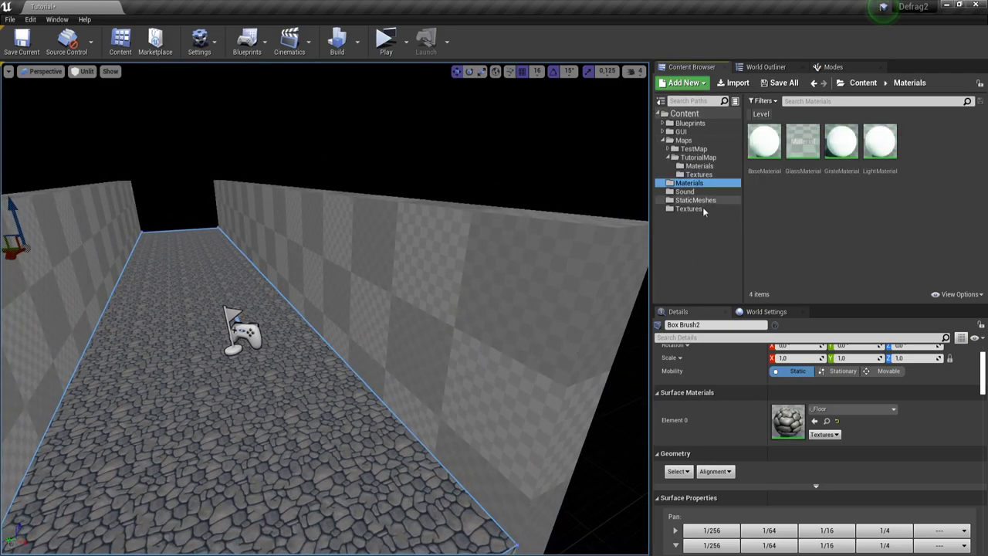
double_click(844, 154)
scroll(456, 285, "down", 1)
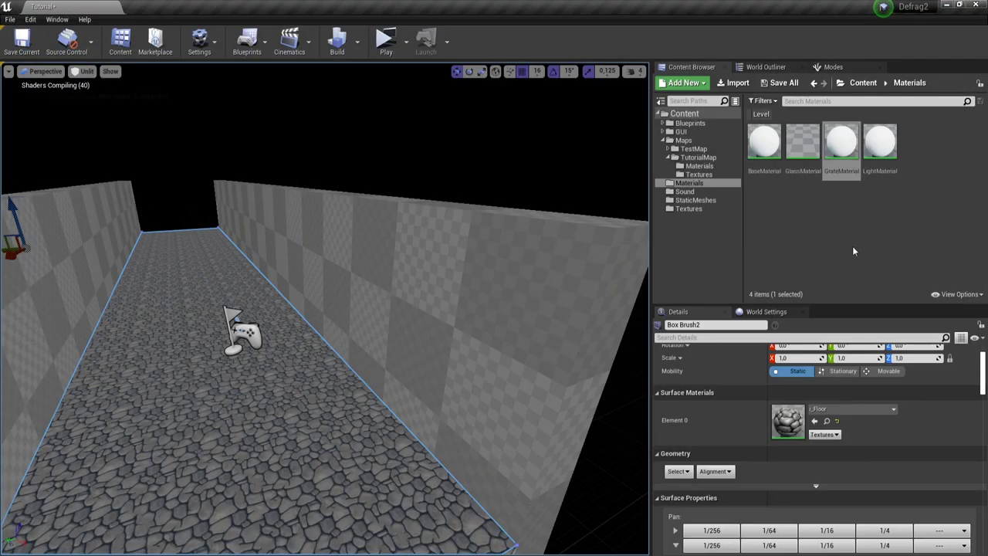
right_click(842, 147)
left_click(868, 154)
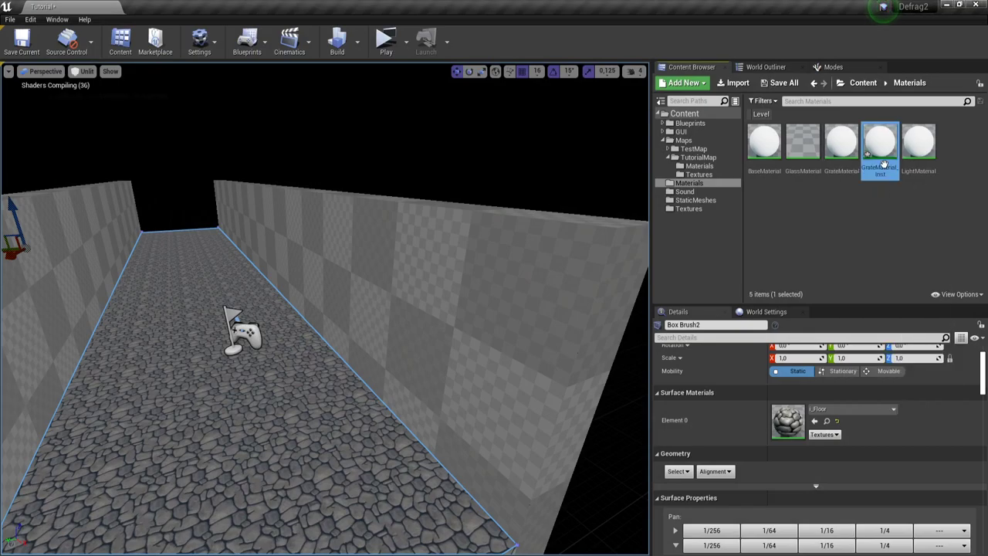
Step: Open GrateMaterial_Inst, enable its Base texture parameter while examining the preview cube, and delete the instance
double_click(881, 146)
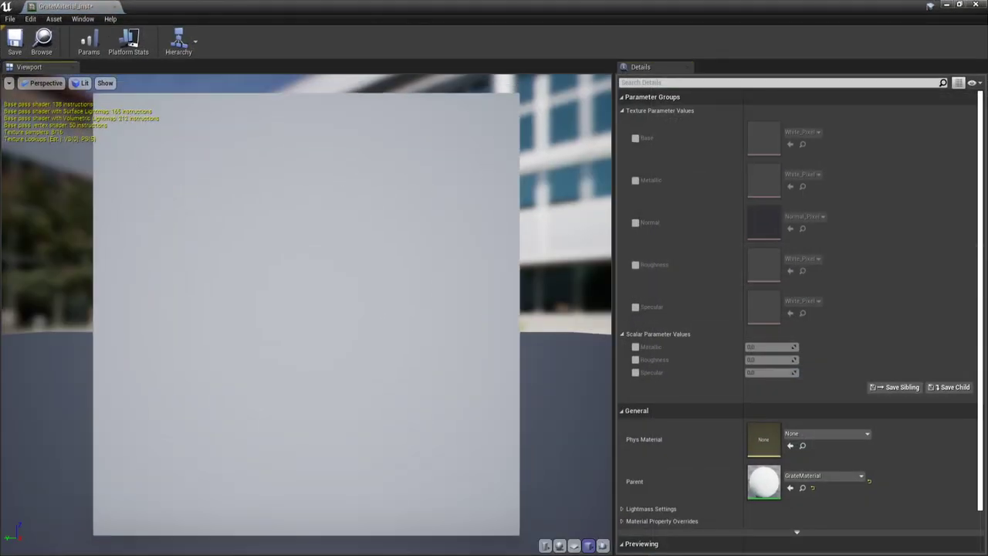
scroll(432, 262, "down", 4)
left_click_drag(432, 262, 475, 311)
left_click(635, 138)
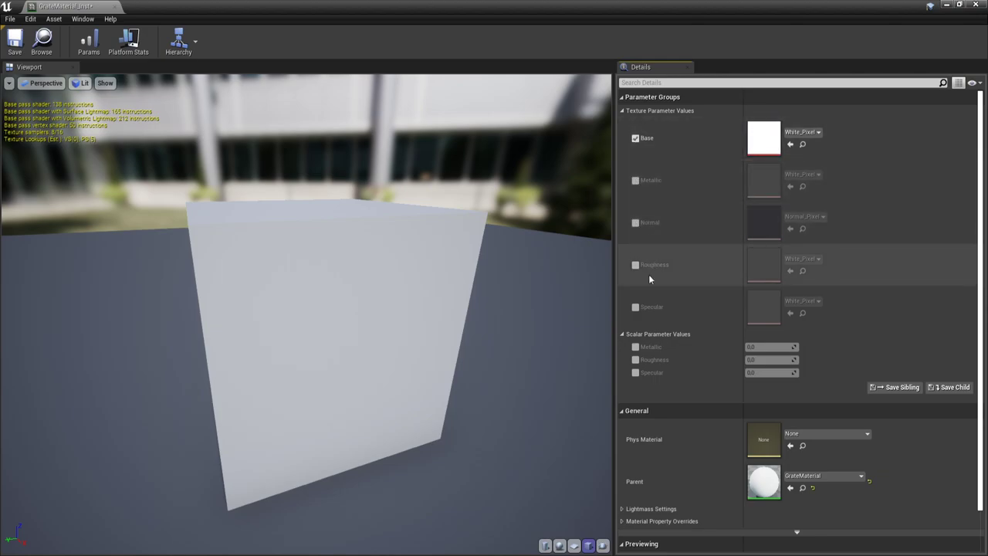
left_click_drag(376, 320, 473, 267)
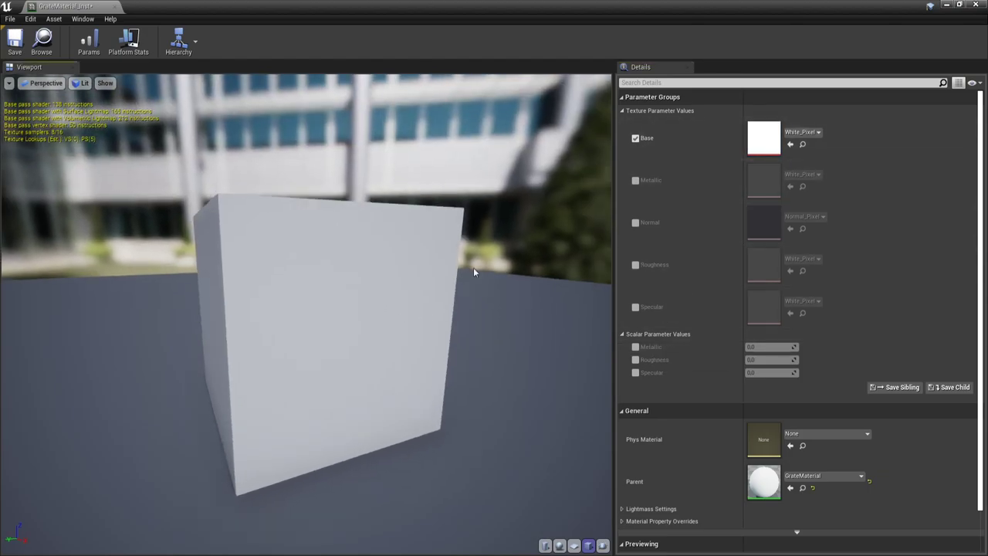
left_click(979, 6)
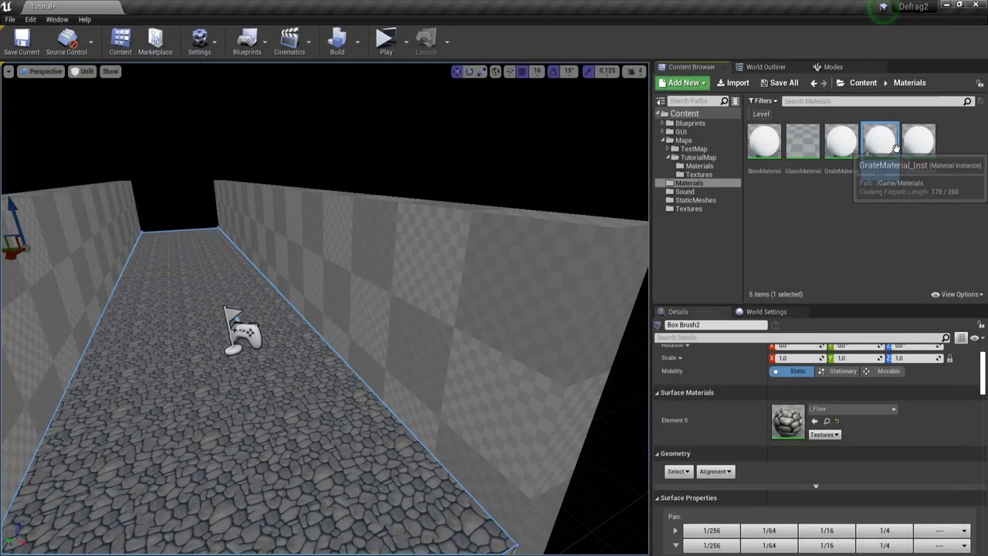
key("Delete")
left_click(420, 454)
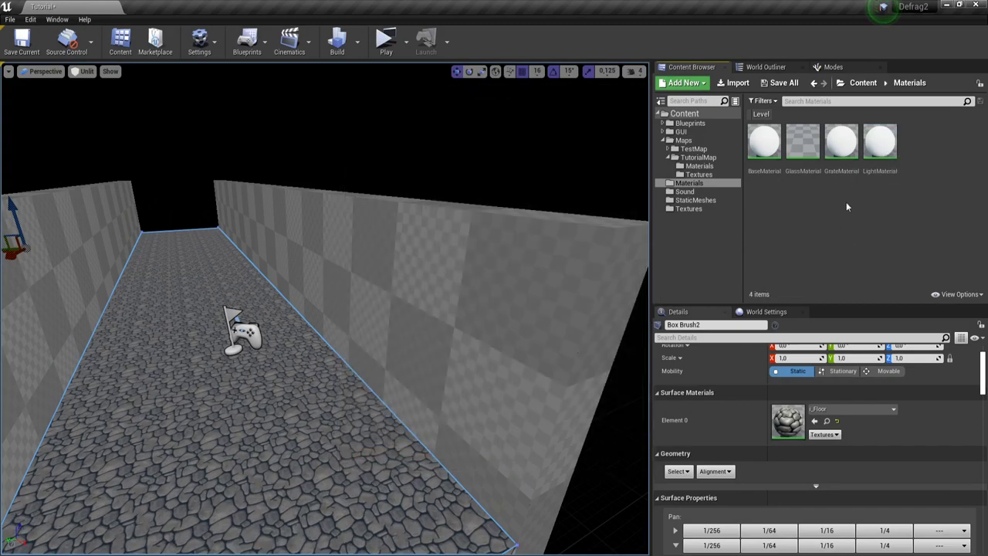
Step: Create a material instance of LightMaterial, name it i_Lamp and move it into TutorialMap's Materials folder
left_click(884, 146)
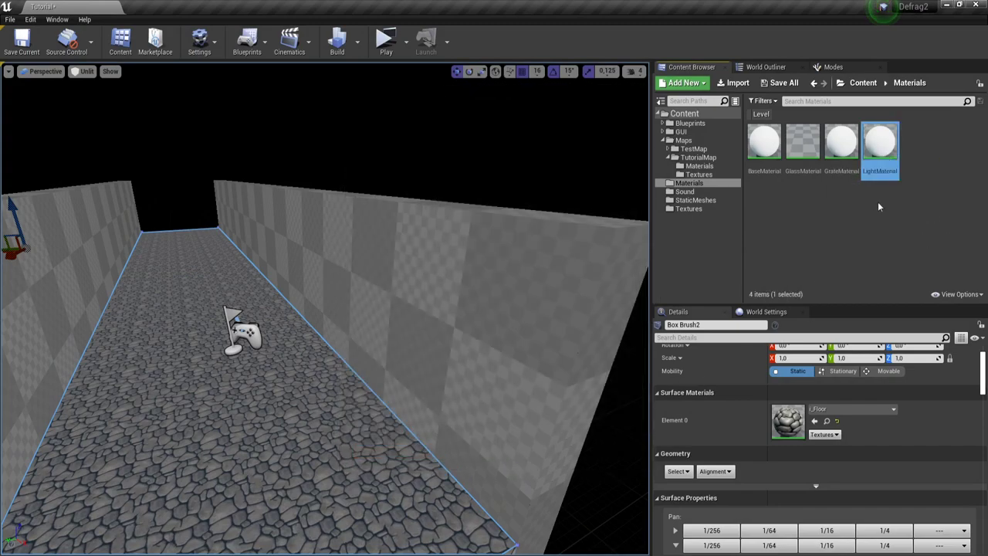
right_click(886, 148)
left_click(857, 165)
type("i_Ligmp")
key("Return")
left_click_drag(885, 138, 699, 167)
left_click(741, 178)
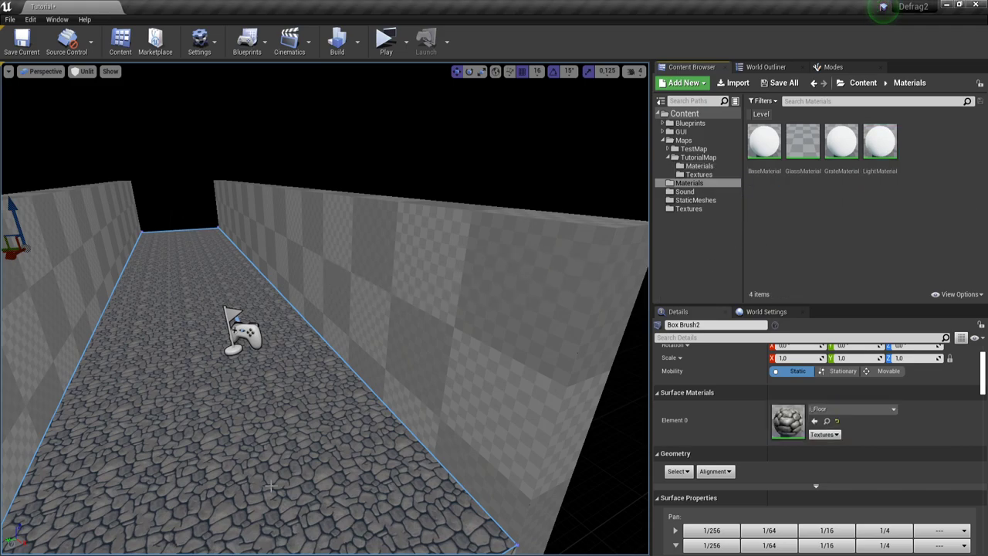
Step: Switch to Windows Explorer and open the st2 texture folder to locate the light texture files
left_click(190, 554)
left_click(293, 207)
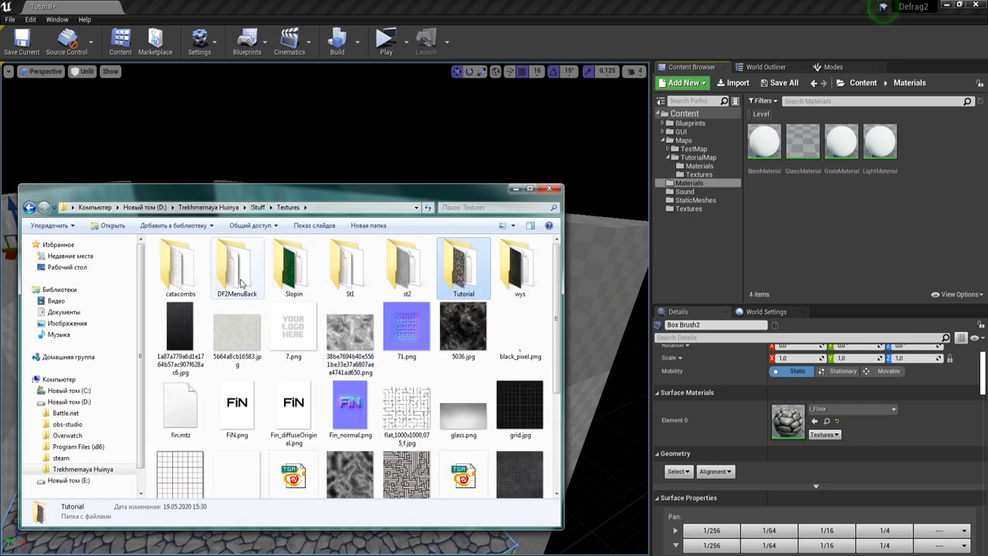
double_click(407, 267)
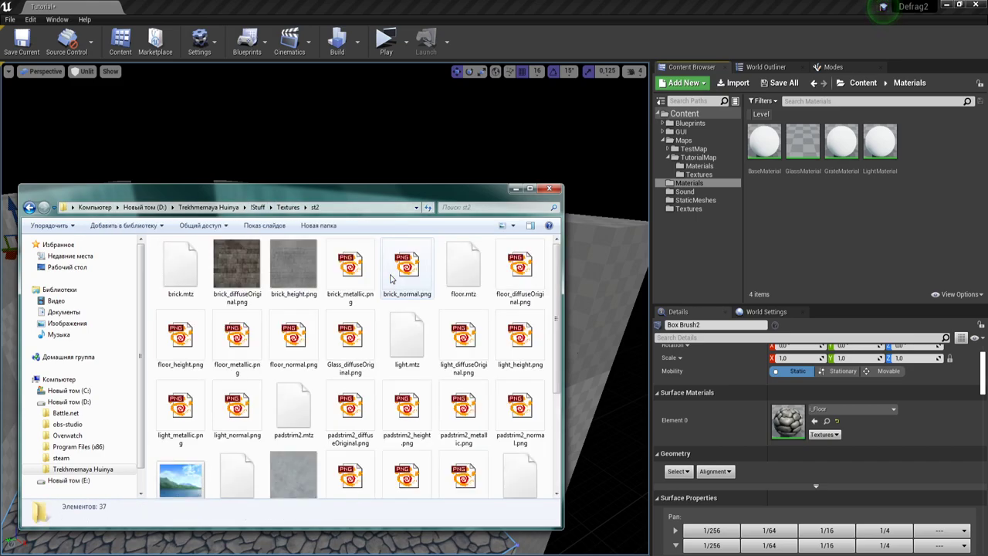
scroll(393, 386, "down", 3)
scroll(477, 315, "up", 3)
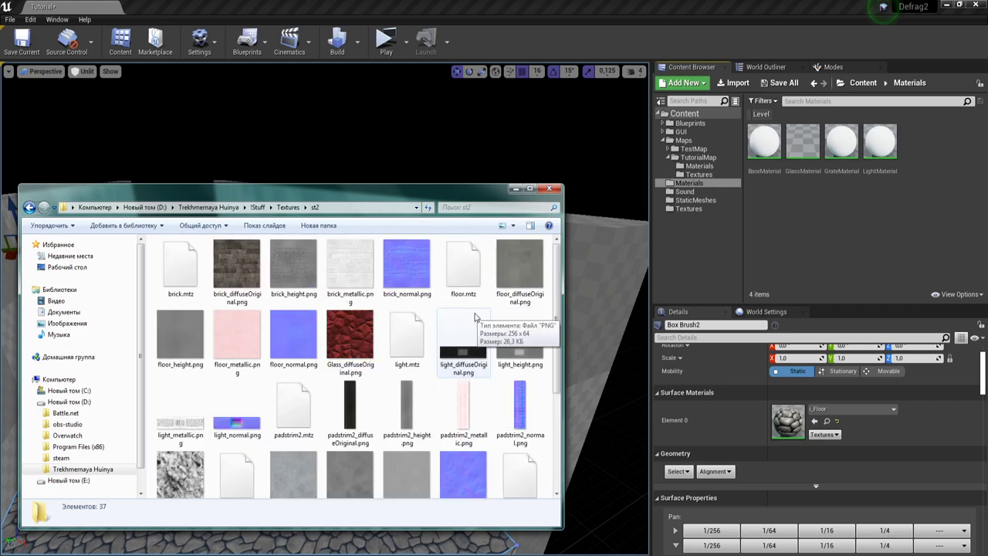
Step: Import the light_diffuseOriginal, light_height, light_metallic and light_normal PNG files into TutorialMap's Textures folder
left_click(461, 357)
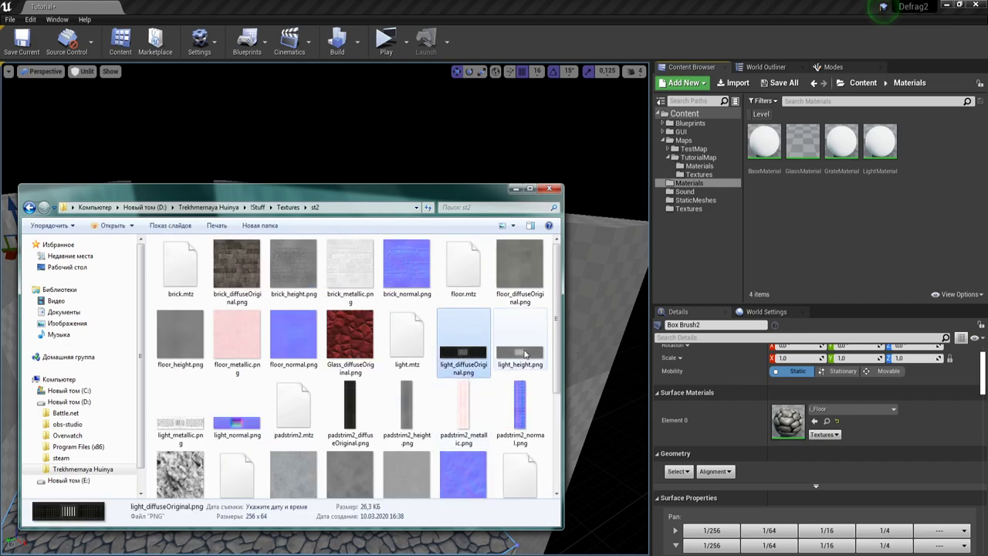
left_click(237, 410, "shift")
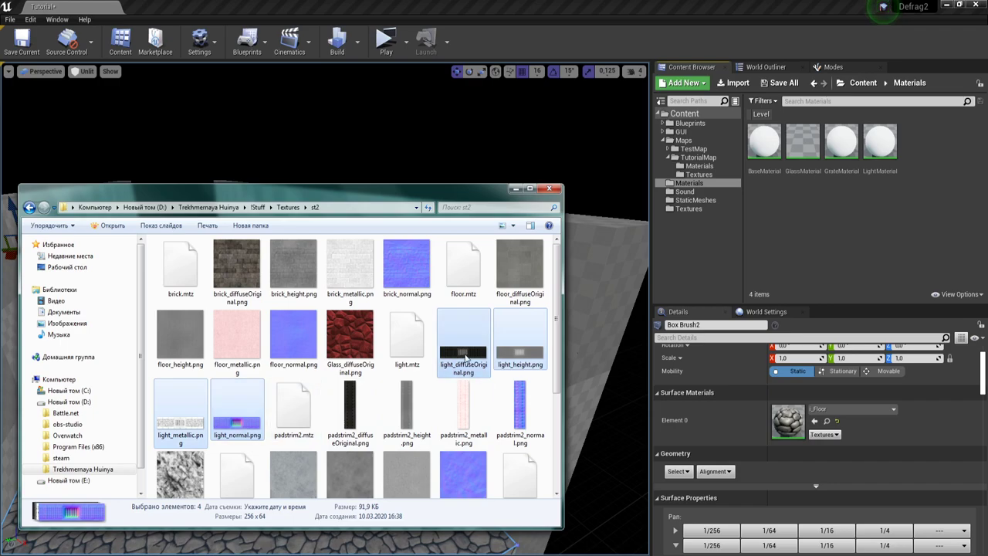
left_click_drag(767, 256, 698, 175)
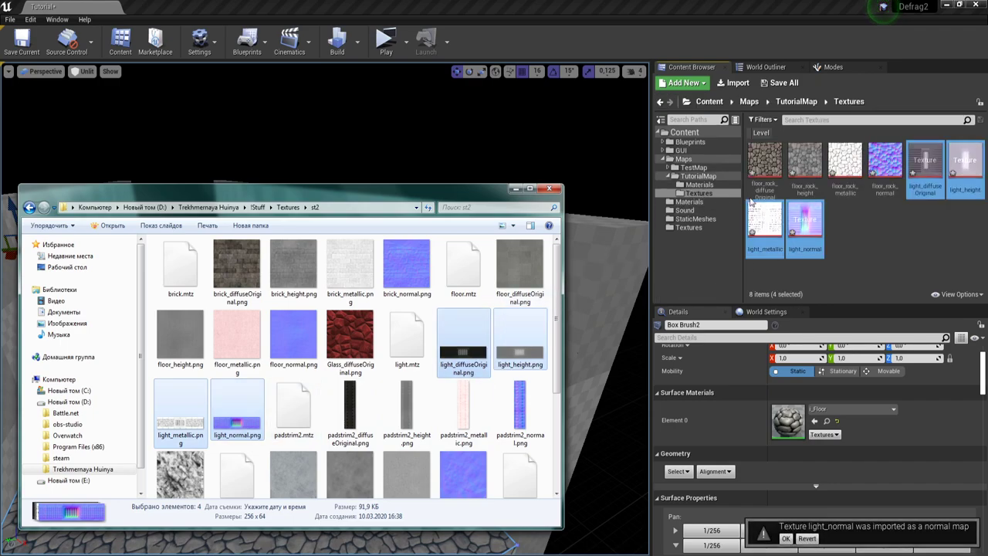
left_click(517, 190)
Step: Open the i_Lamp instance and enable its Base, Emissive and Normal texture parameters
left_click(699, 184)
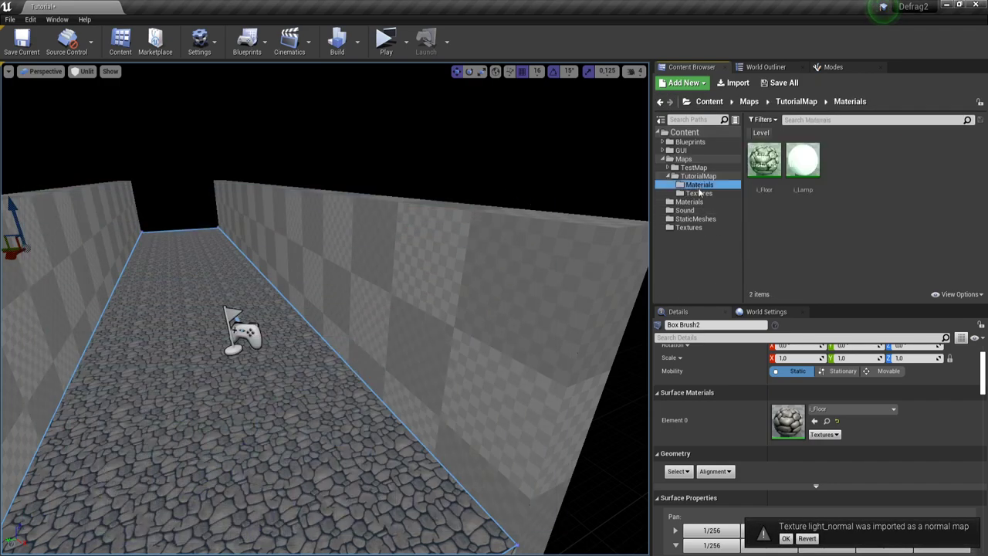
double_click(799, 166)
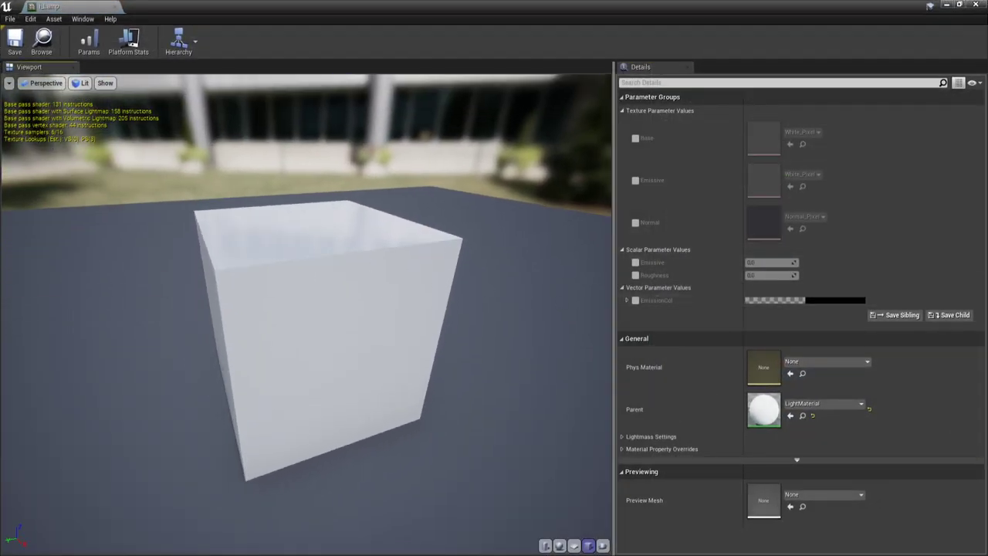
left_click(635, 137)
left_click(635, 180)
left_click(636, 222)
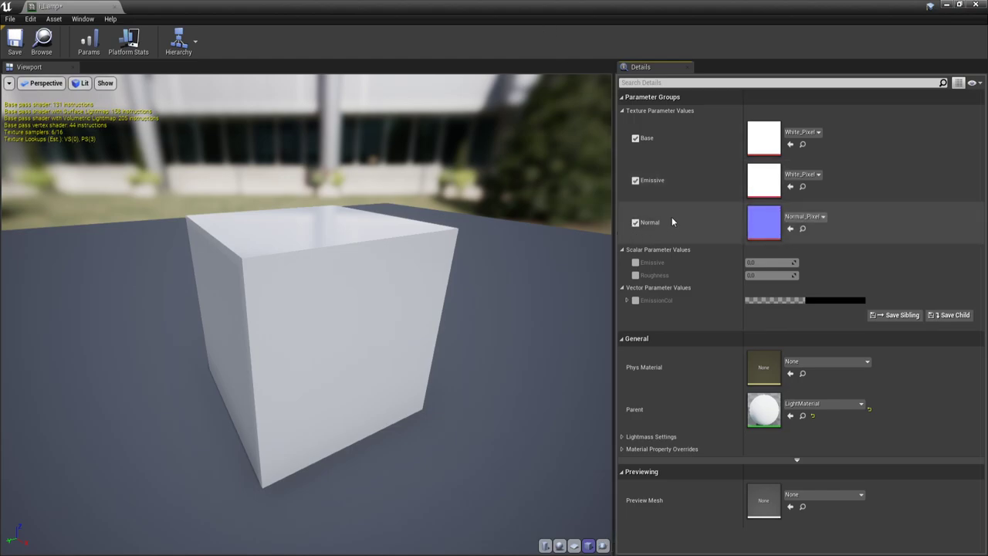
Step: Place the i_Lamp editor beside TutorialMap's Textures folder and assign light_diffuseOriginal as the Base texture
left_click_drag(450, 10, 295, 81)
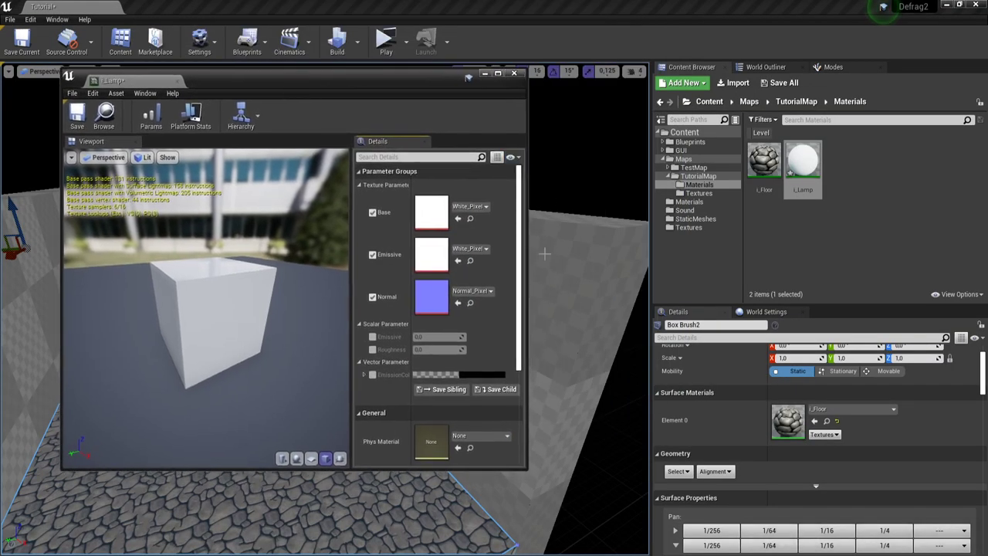
left_click(714, 192)
left_click_drag(444, 75, 373, 73)
left_click(926, 163)
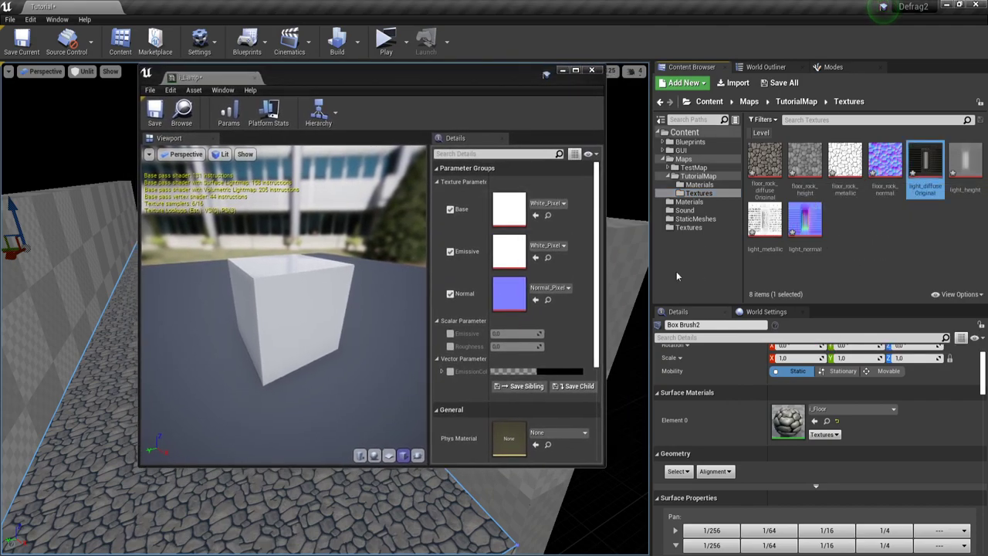
left_click(538, 219)
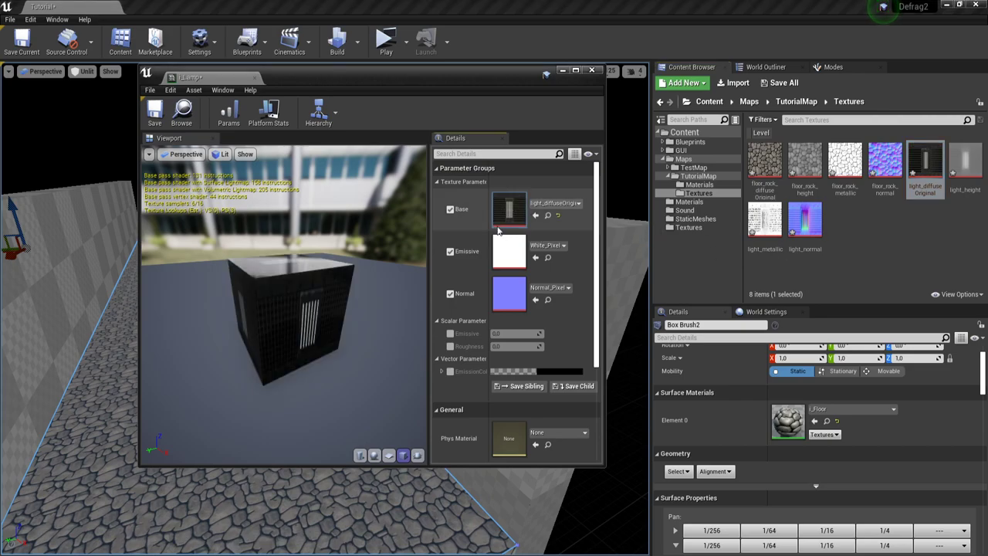
Step: Look over the imported light textures and assign light_normal as i_Lamp's Normal texture
left_click(931, 168)
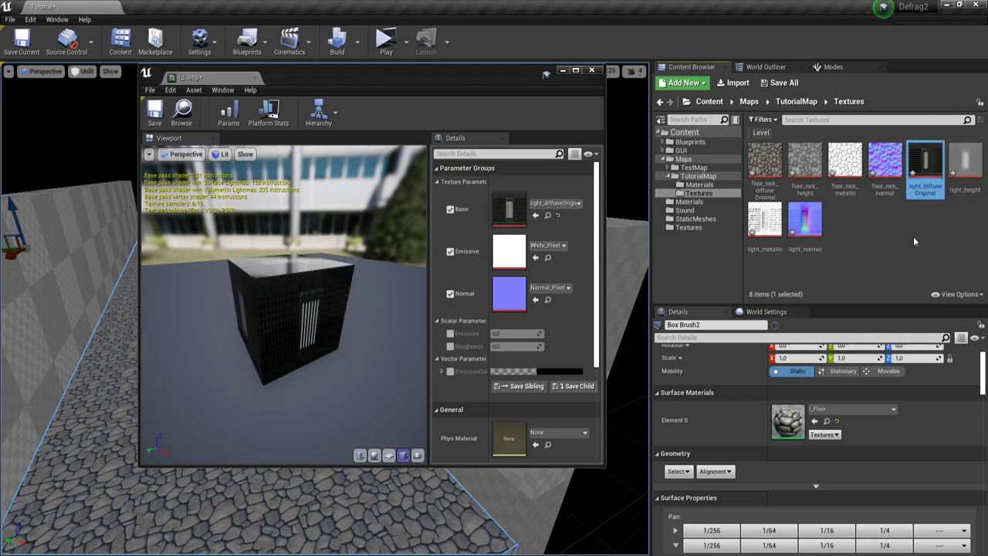
left_click(953, 193)
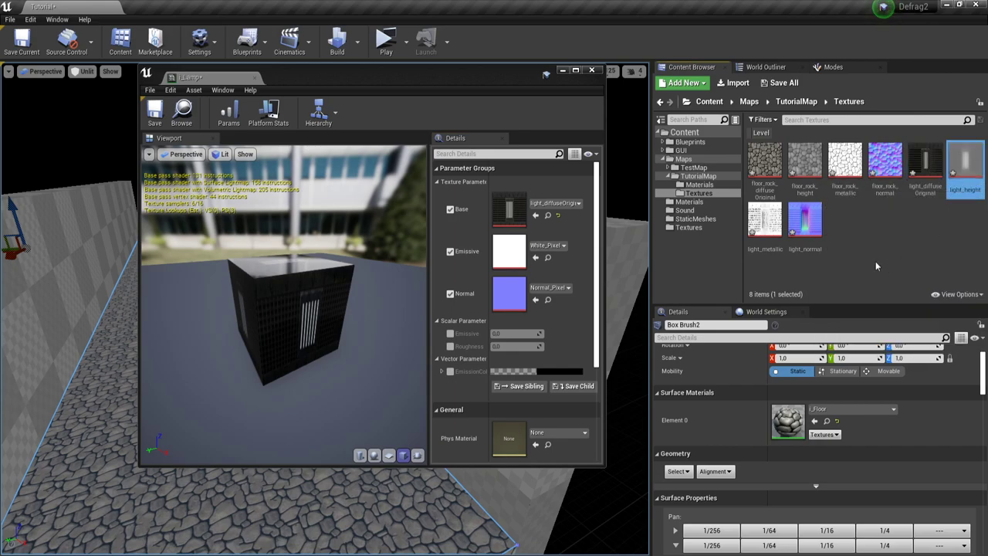
left_click(764, 225)
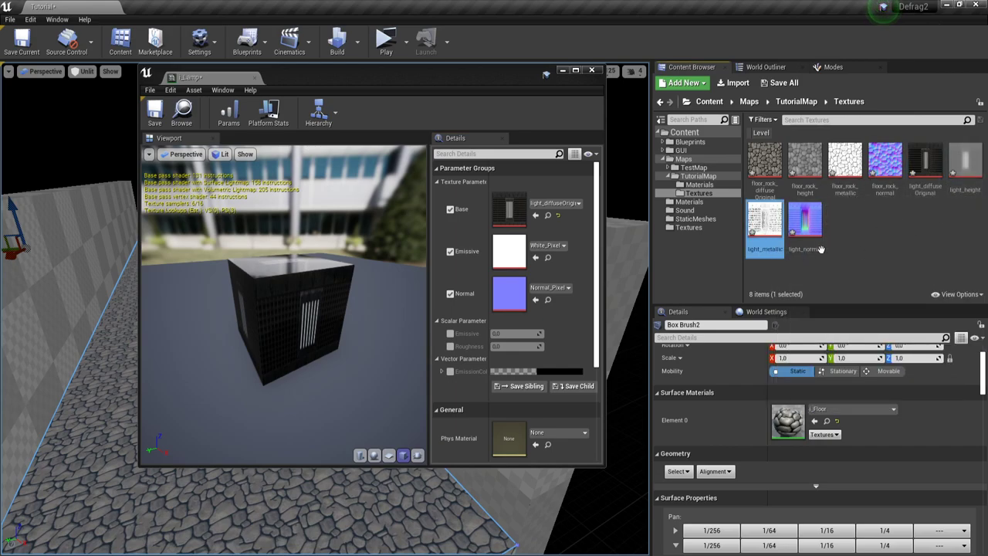
left_click(807, 225)
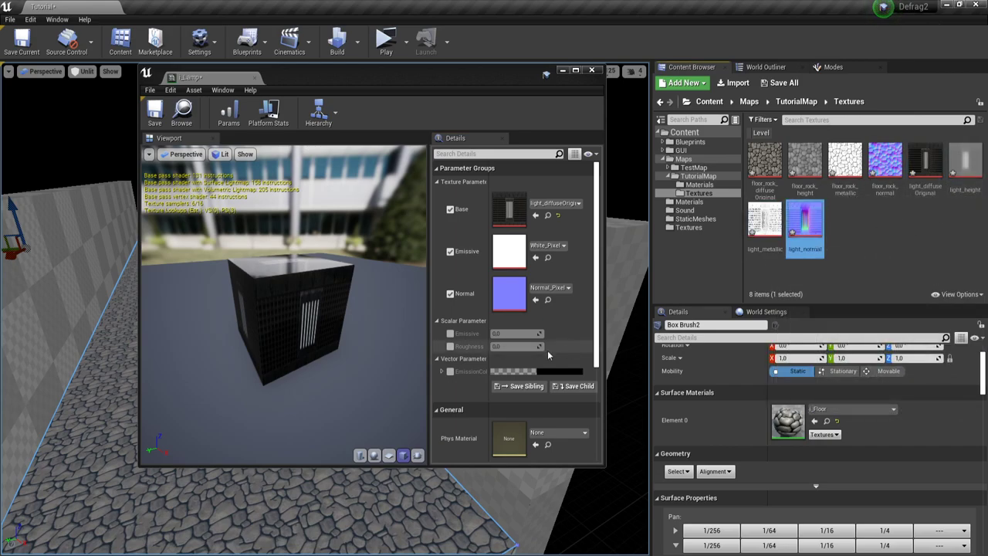
left_click(536, 299)
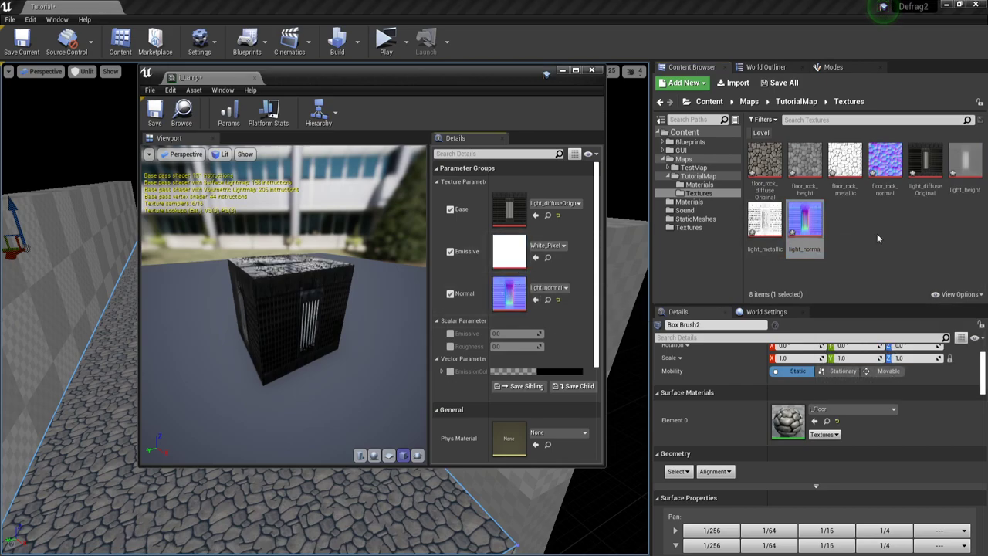
Step: Look through the st2 and St1 texture folders for lamp textures
key("alt+Tab")
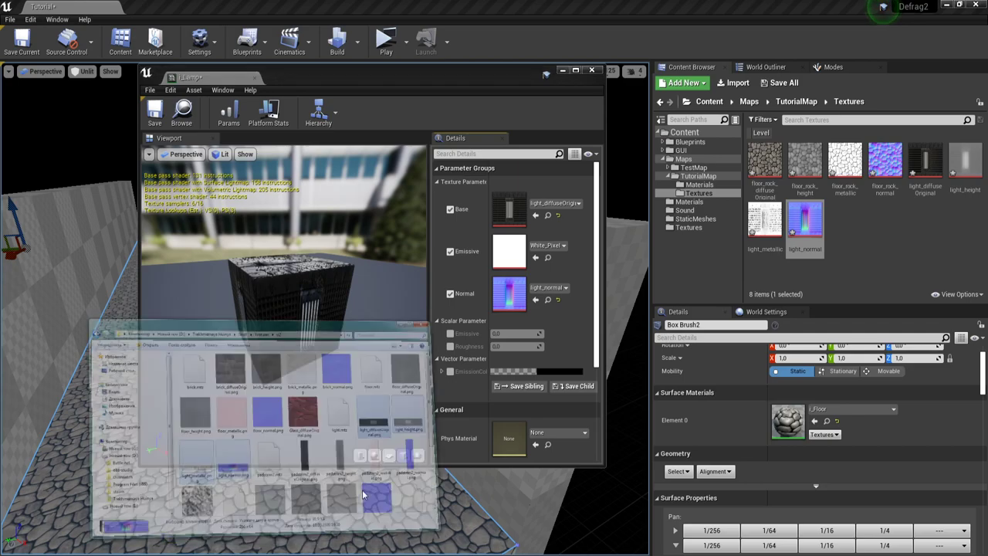
scroll(380, 417, "down", 1)
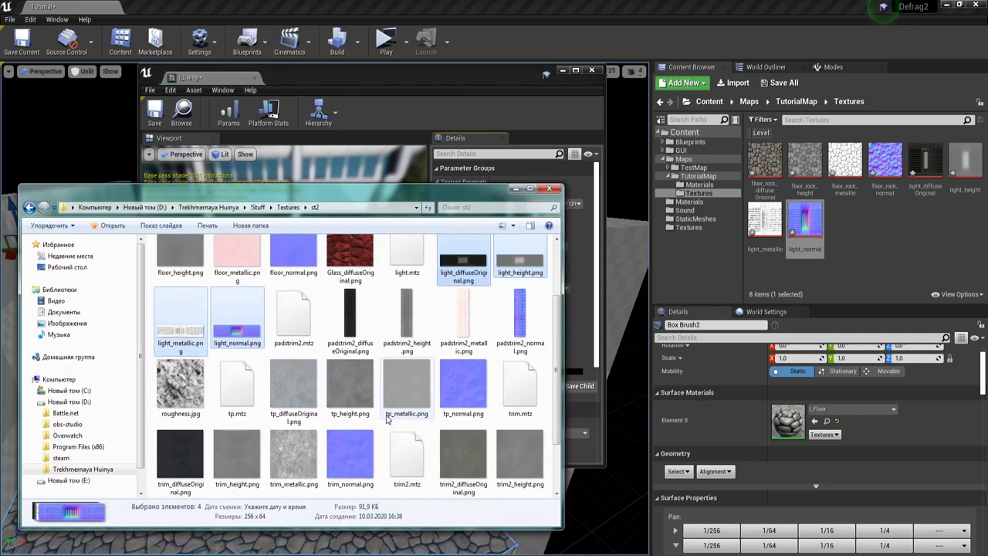
scroll(387, 419, "up", 1)
scroll(387, 420, "down", 2)
scroll(387, 419, "up", 2)
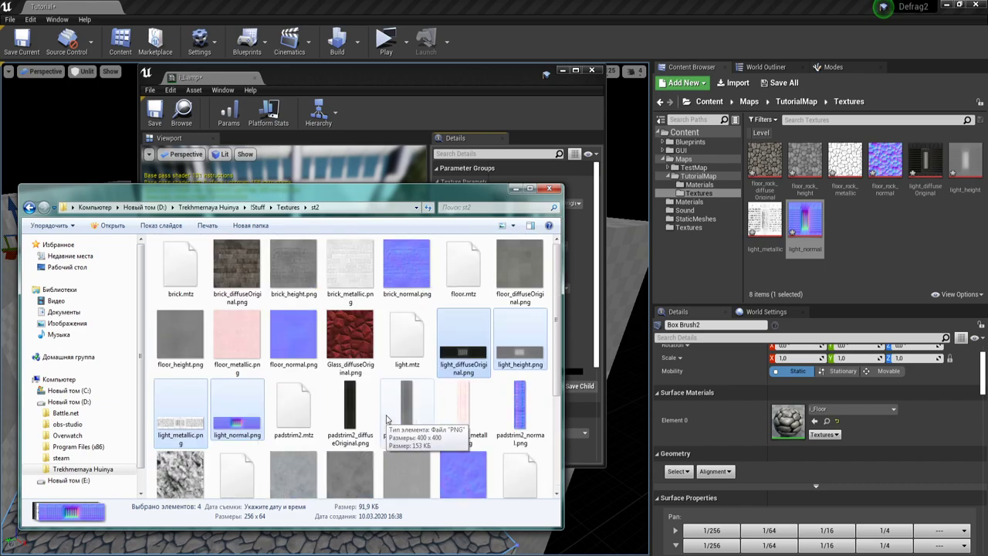
left_click(288, 207)
left_click(344, 275)
double_click(344, 276)
scroll(390, 332, "down", 3)
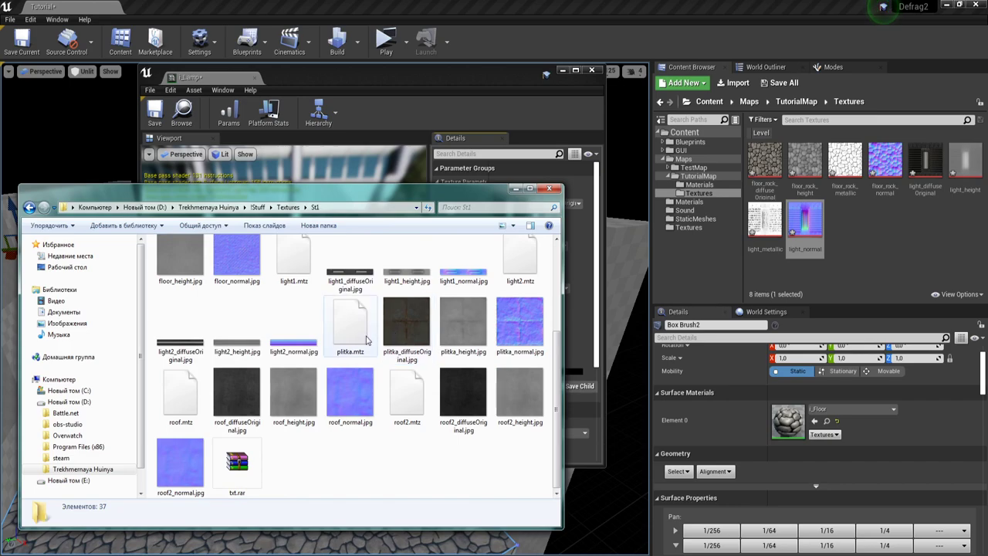
scroll(382, 339, "up", 5)
Step: Import t_wll_fnctrm1.png from DF Textures' evil2_basewall folder into TutorialMap's Textures folder
left_click(288, 207)
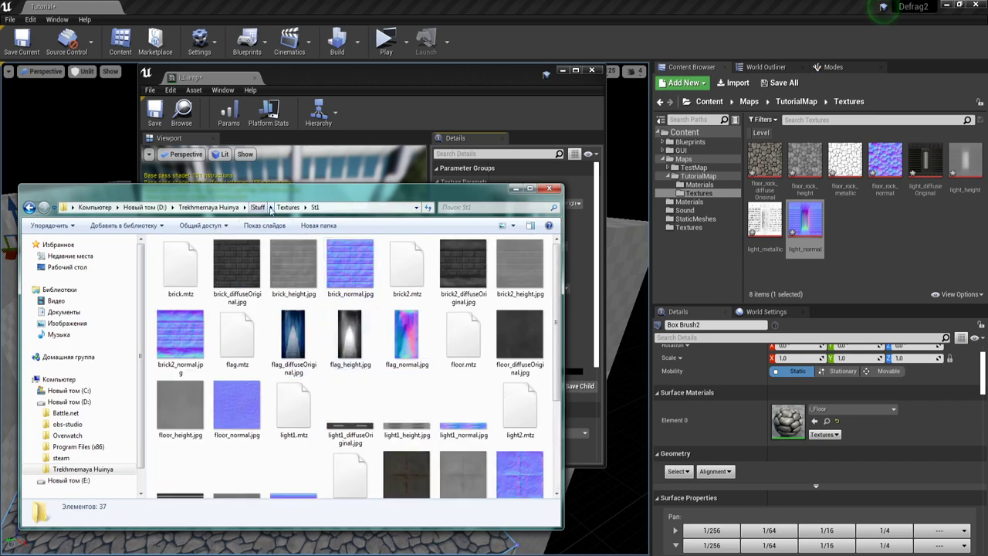
left_click(255, 207)
double_click(189, 283)
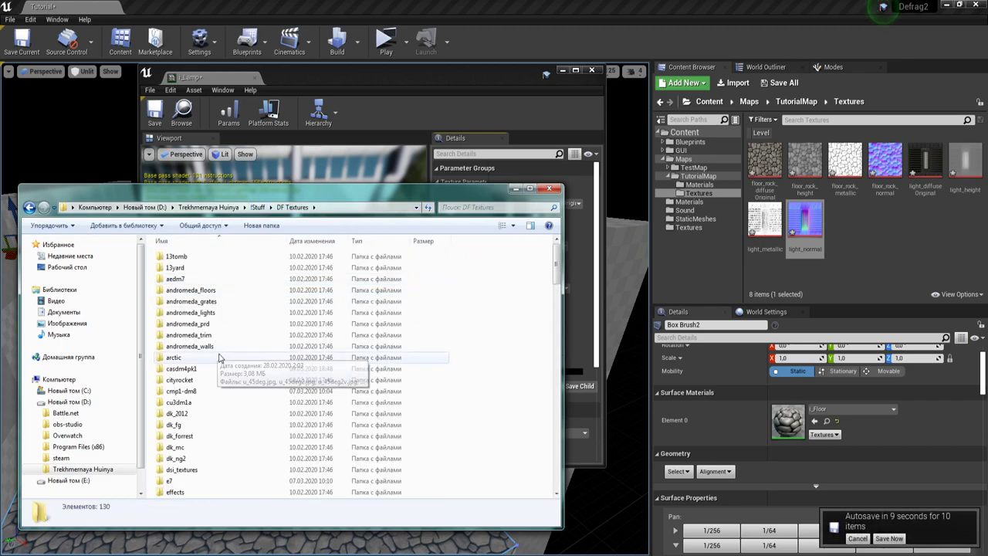
scroll(255, 446, "down", 9)
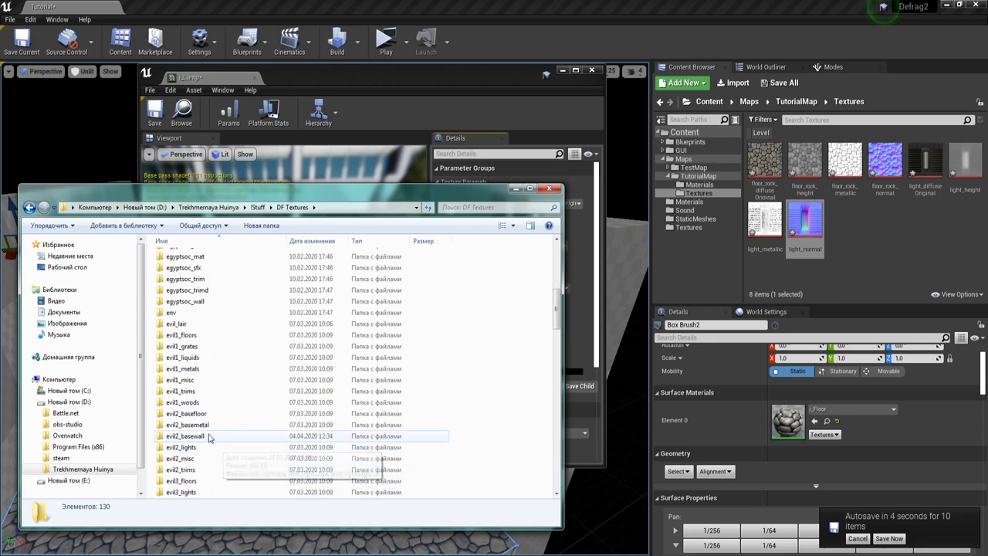
double_click(208, 437)
key("BackSpace")
double_click(224, 492)
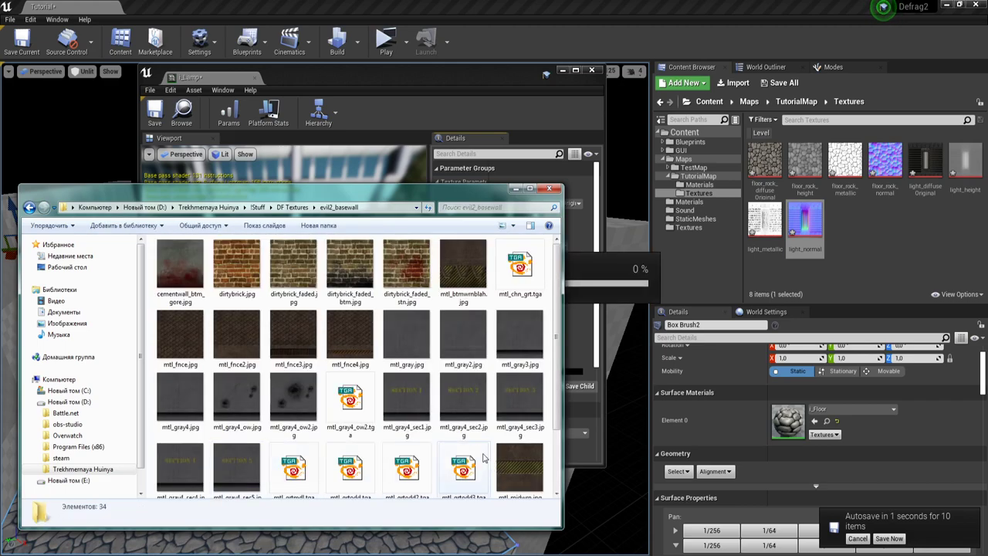
scroll(355, 363, "down", 3)
left_click(406, 462)
left_click_drag(852, 291, 866, 230)
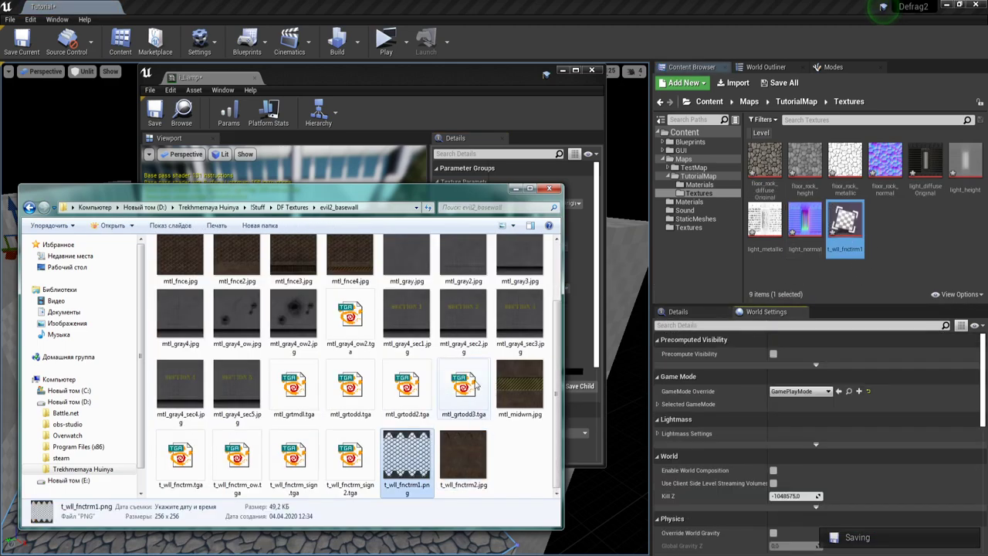
Step: Check the evil2_lights folder in DF Textures and switch to XnView for image previews
left_click(407, 386)
key("BackSpace")
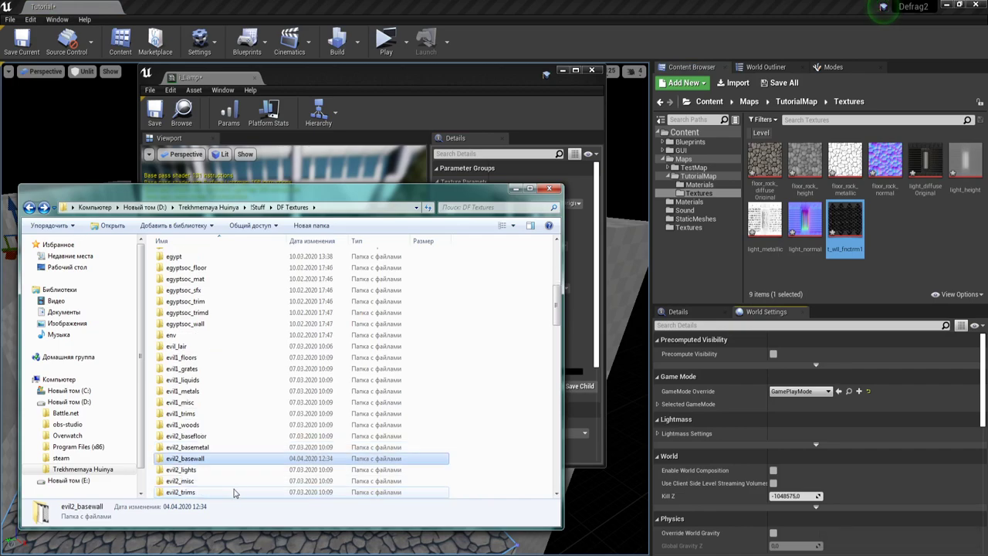
double_click(242, 469)
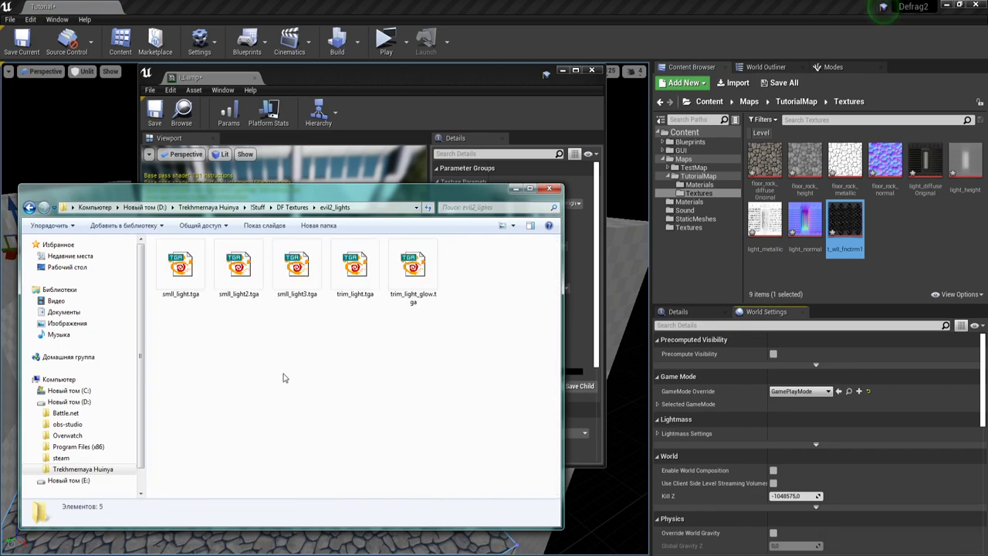
key("super")
left_click(93, 277)
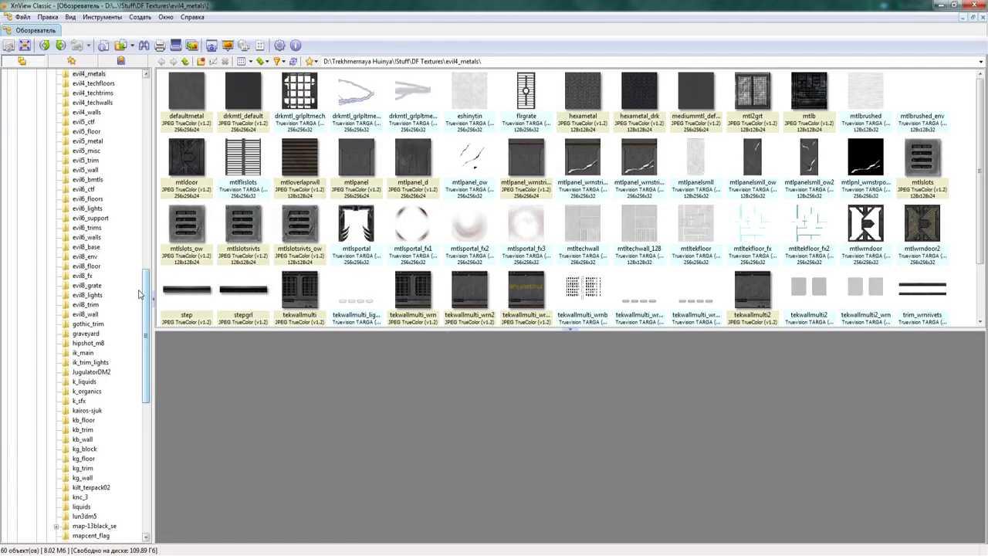
Step: Browse the evil2_basewall, evil2_basemetal, evil2_lights and evil3_lights folders for a light texture with a matching glow image
scroll(113, 318, "up", 2)
scroll(89, 137, "up", 6)
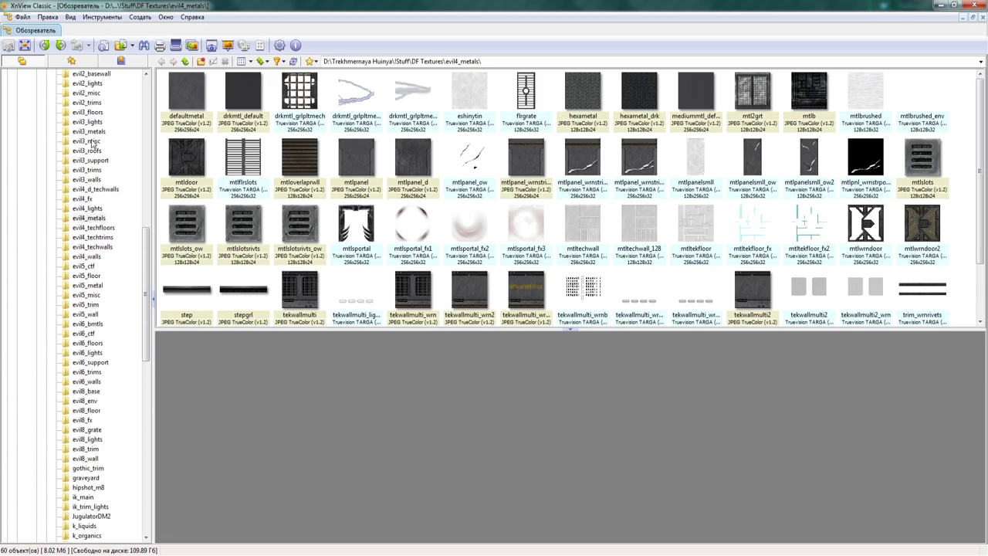
left_click(93, 170)
left_click(95, 162)
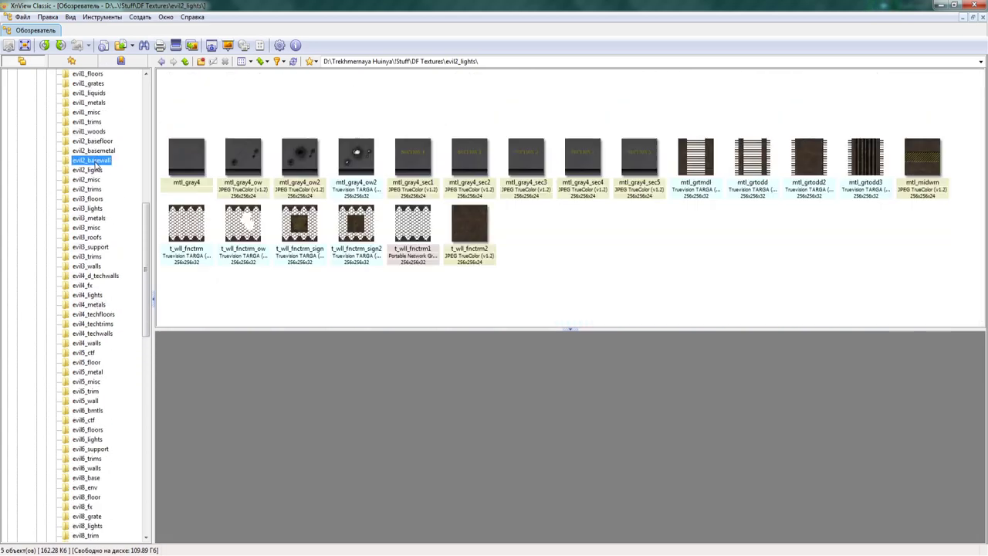
left_click(92, 151)
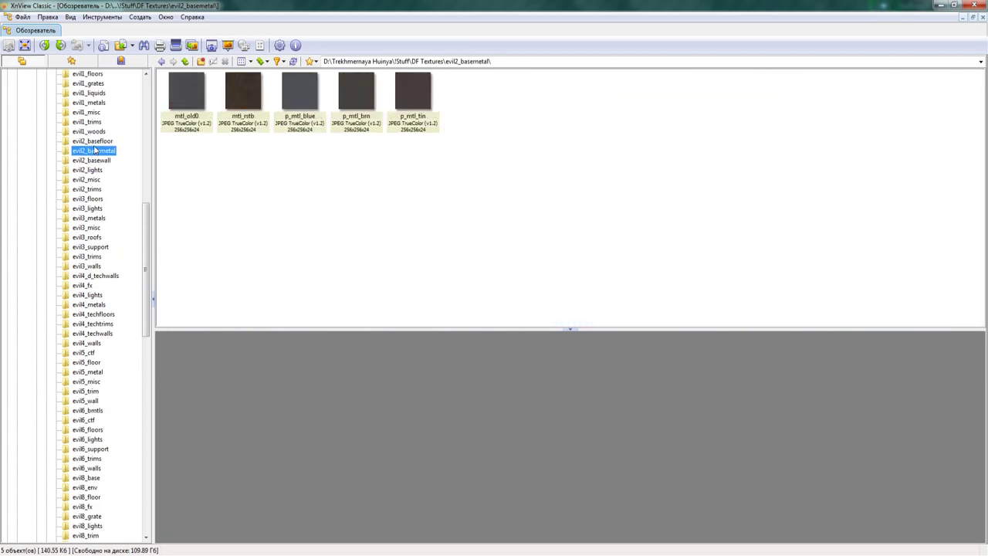
key("Up")
left_click(91, 172)
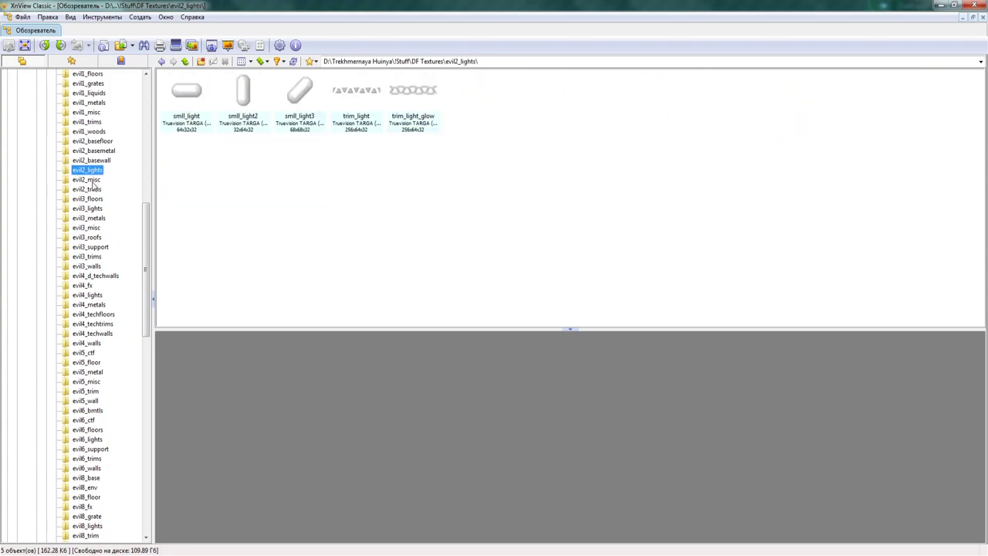
left_click(94, 209)
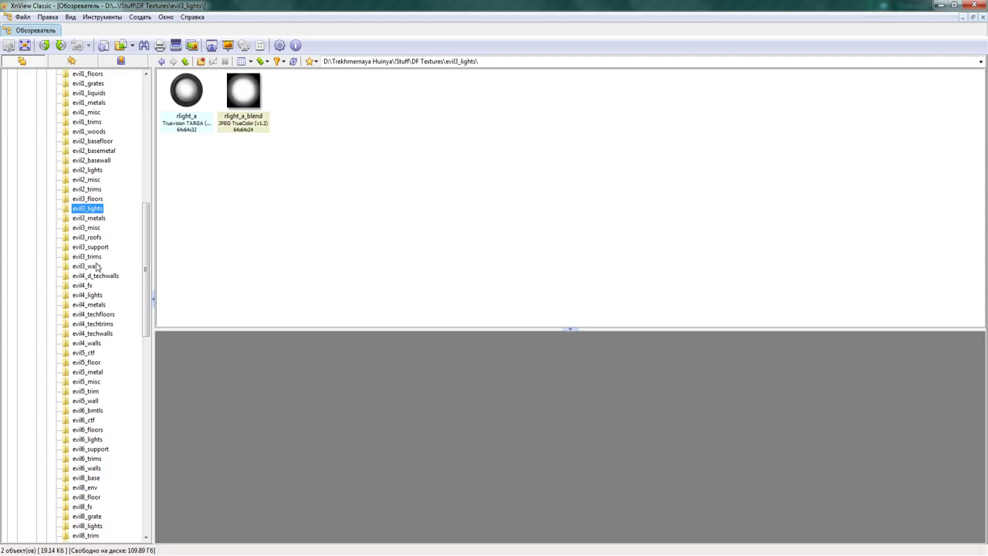
Step: Import drkmtlsupport_light and drkmtlsupport_light_glow from the evil4_lights folder into TutorialMap's Textures folder in Unreal Editor
left_click(89, 295)
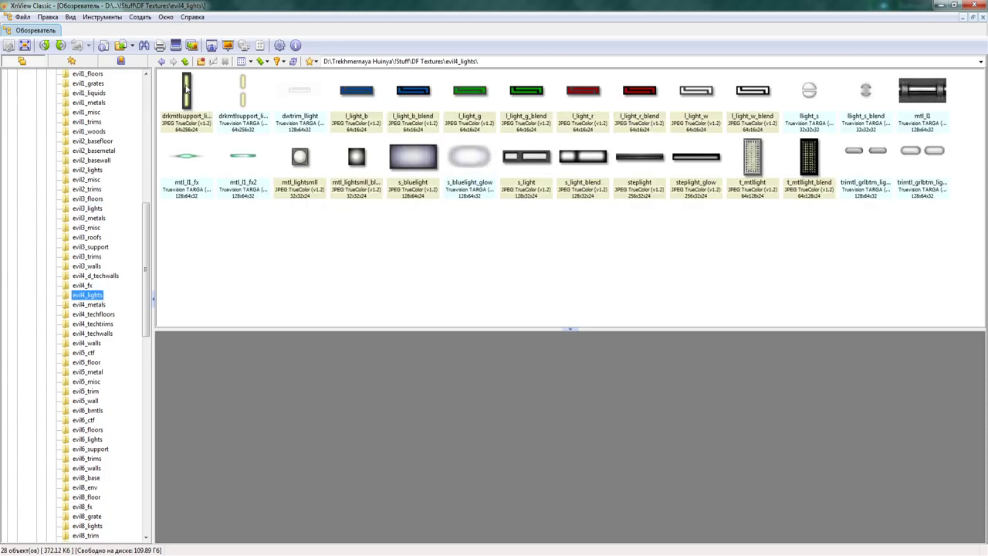
left_click(189, 97)
left_click(258, 108, "ctrl")
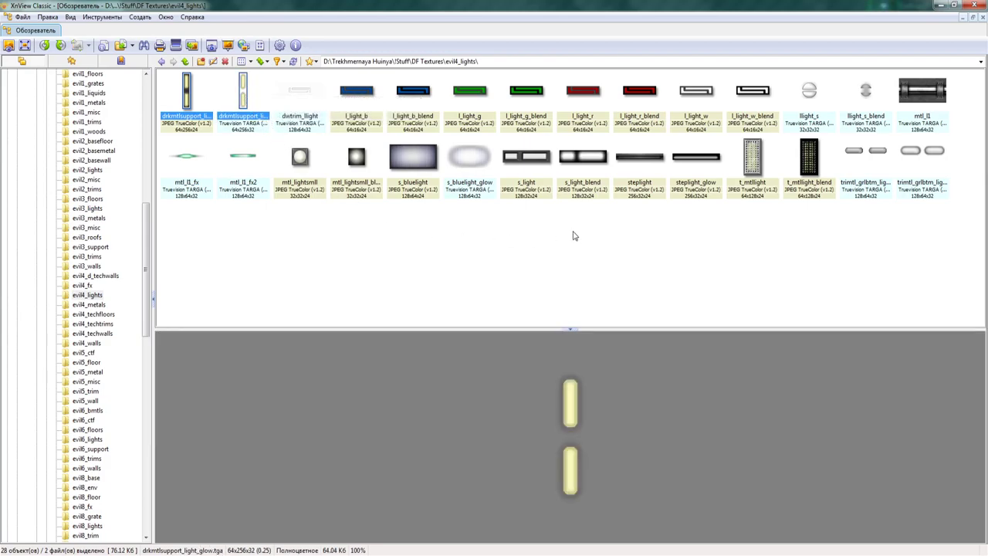
left_click_drag(257, 94, 684, 468)
key("alt+Tab")
left_click_drag(873, 262, 872, 263)
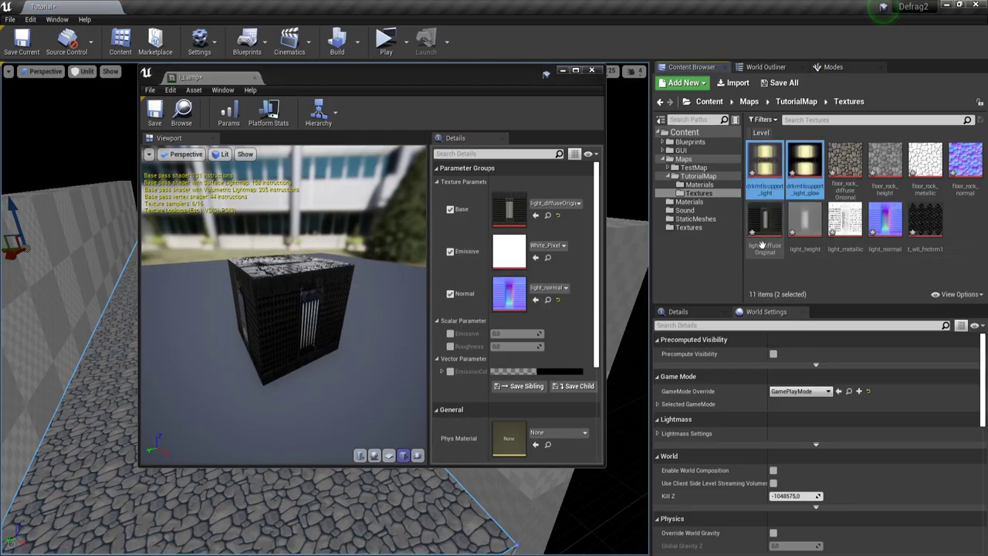
Step: Inspect the drkmtlsupport_light_glow texture, then reopen i_Lamp from the Materials folder and return to the Textures folder
left_click_drag(528, 70, 510, 84)
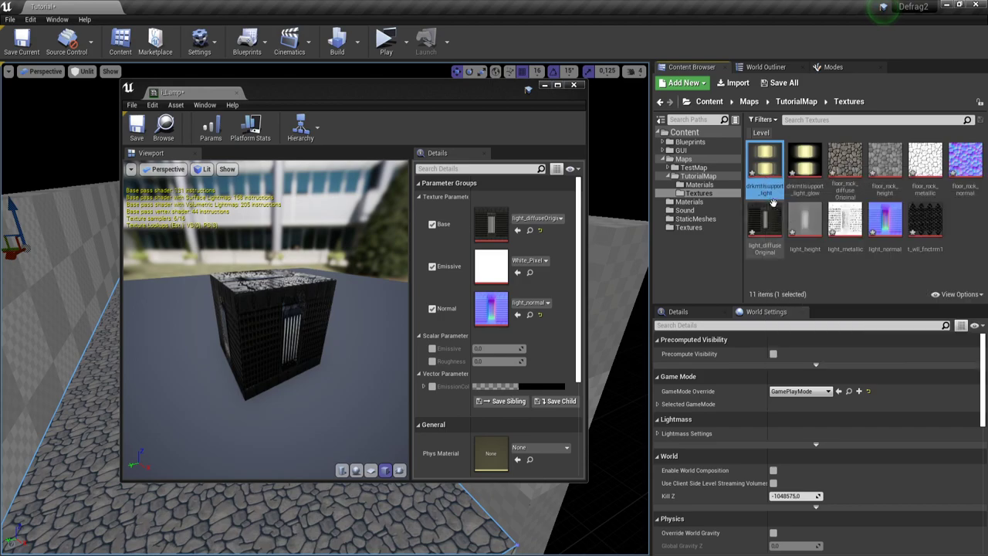
double_click(807, 177)
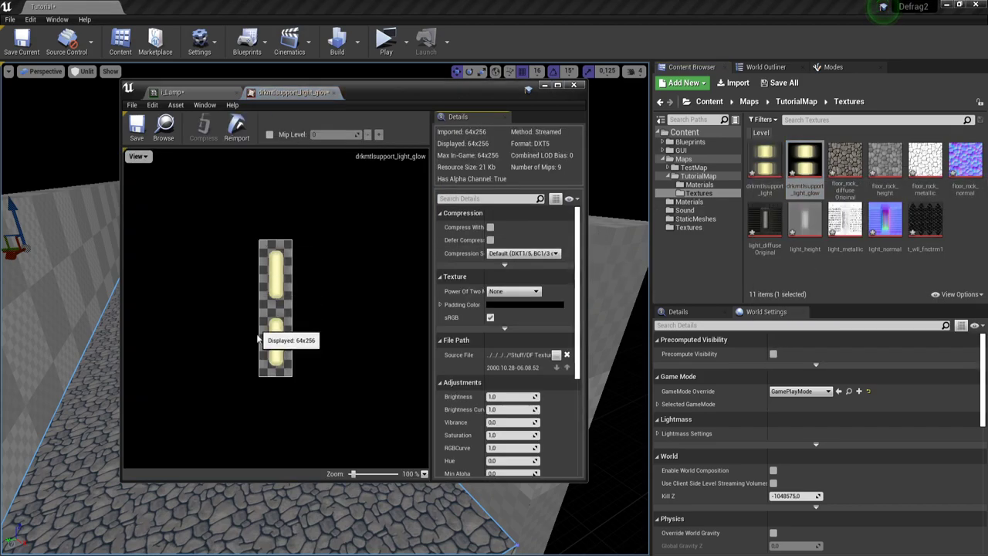
left_click(574, 85)
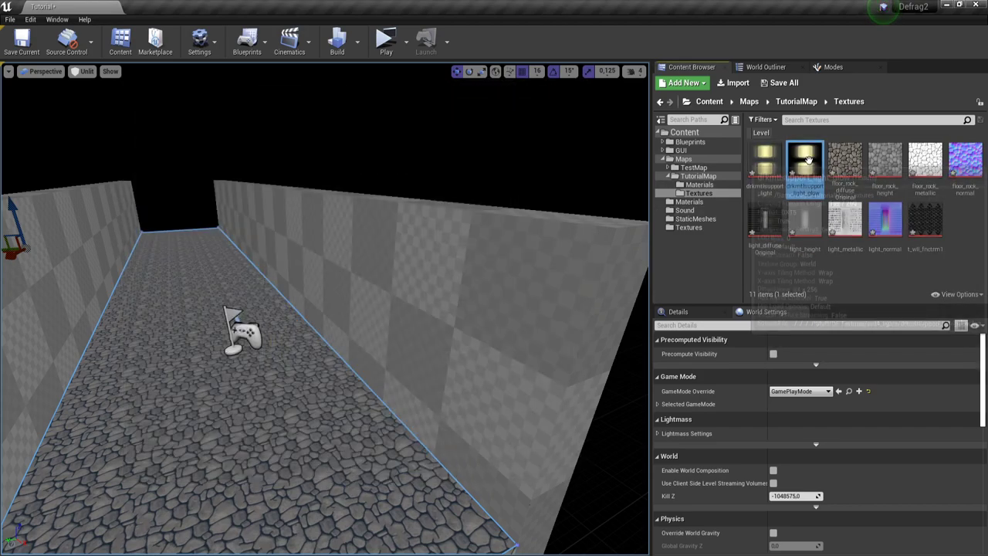
left_click(706, 186)
double_click(806, 174)
left_click(716, 194)
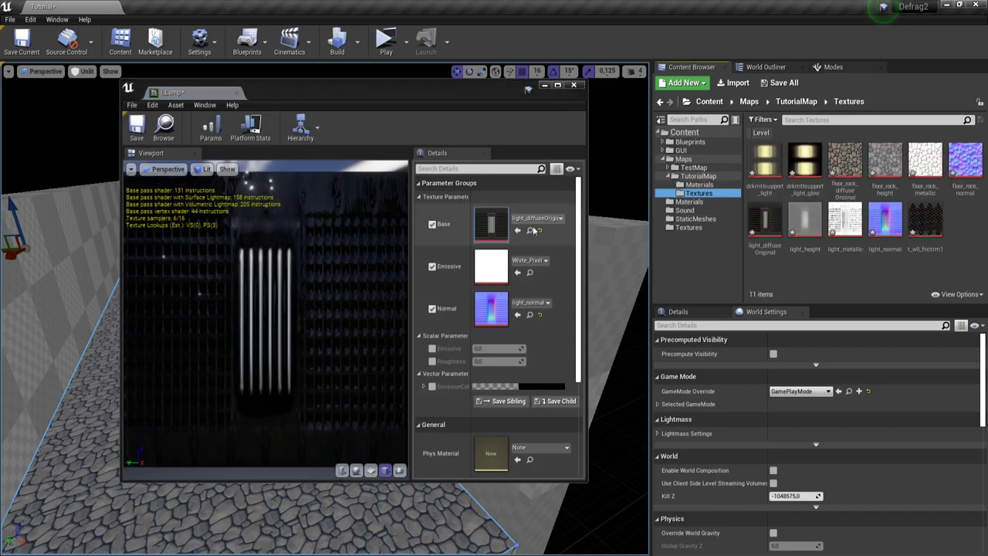
Step: Assign drkmtlsupport_light as i_Lamp's Base texture and inspect it on the preview cube
left_click_drag(765, 162, 510, 227)
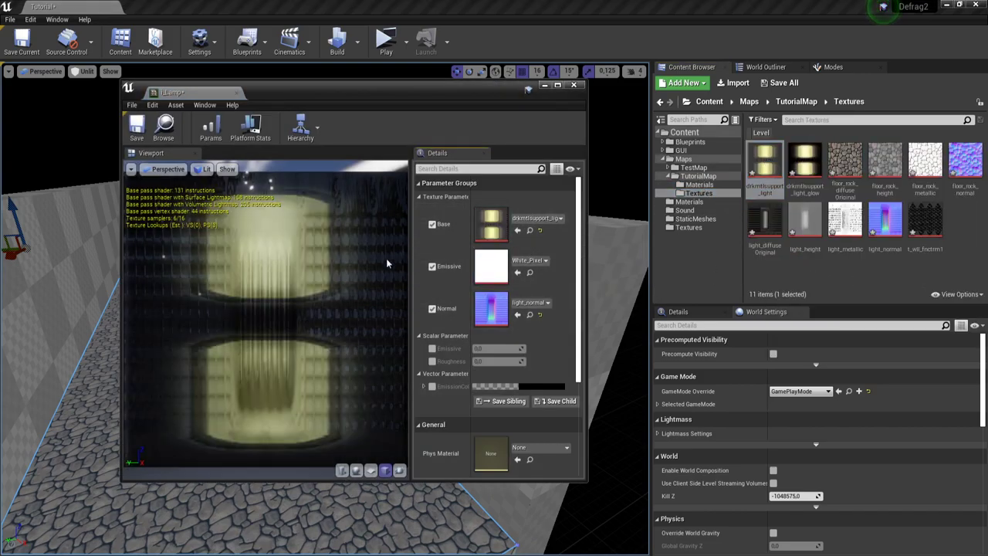
scroll(295, 317, "down", 5)
left_click_drag(295, 318, 254, 302)
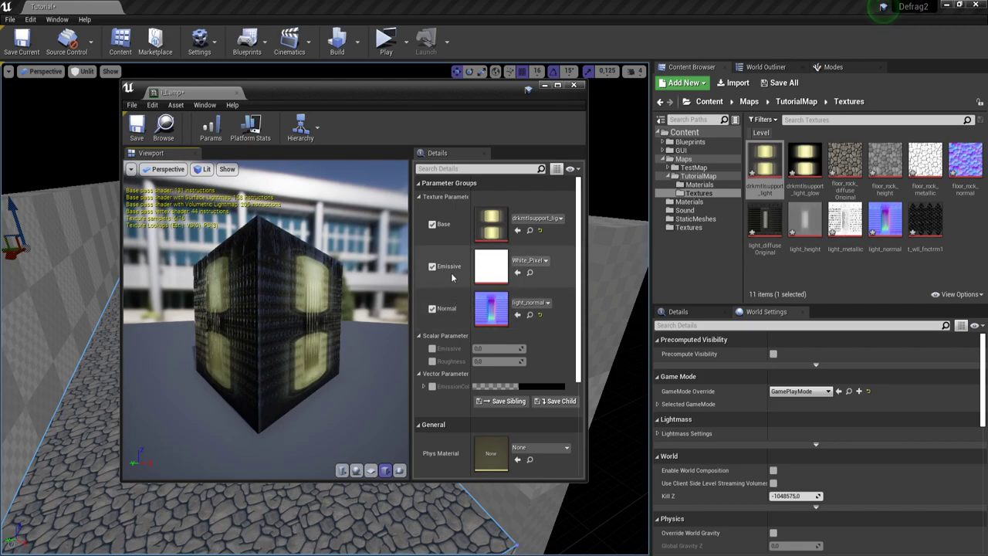
left_click_drag(285, 311, 251, 309)
mouse_move(332, 332)
left_mouse_down()
mouse_move(282, 324)
mouse_move(287, 305)
mouse_move(328, 332)
left_mouse_up()
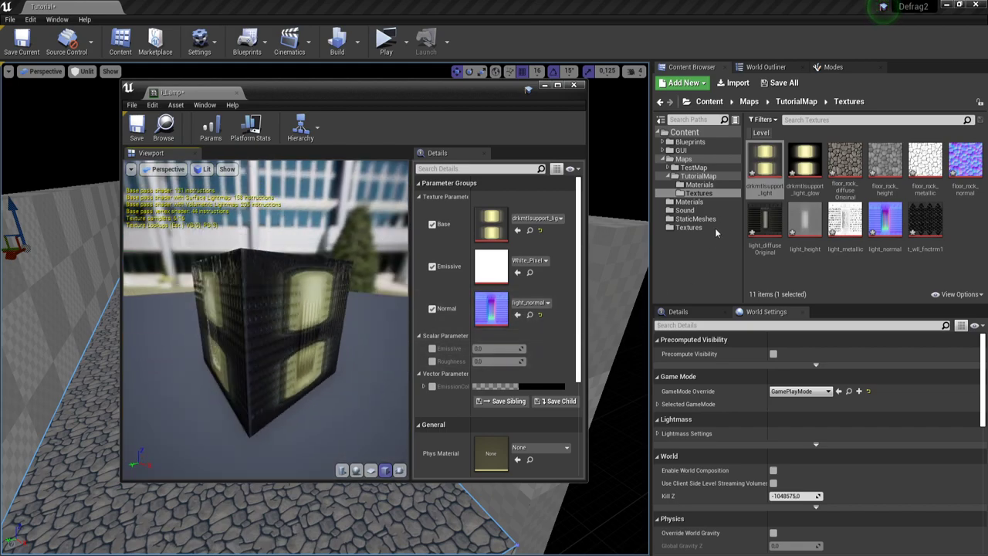
Step: Reset i_Lamp's Normal texture to the default Normal_Pixel and check the preview cube
left_click(804, 162)
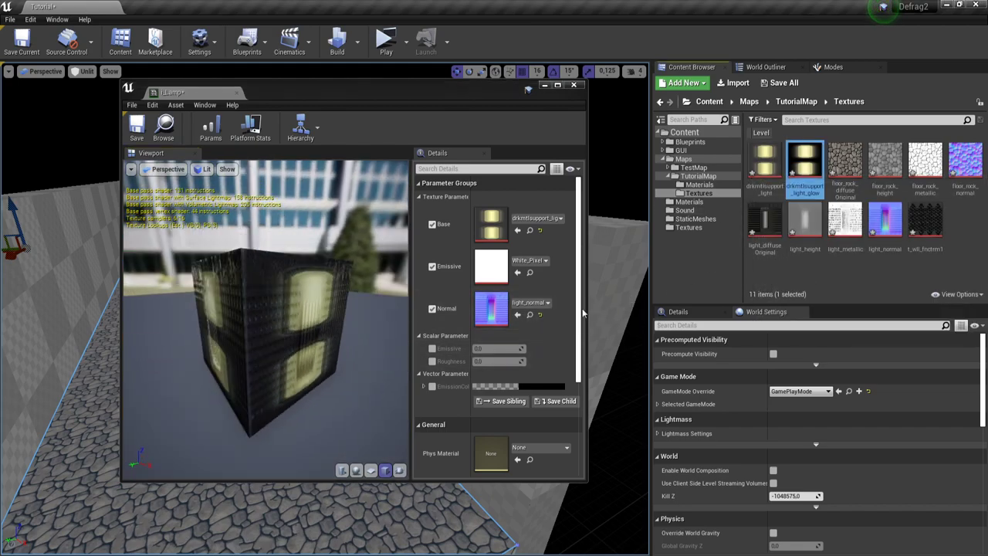
left_click(539, 315)
left_click_drag(270, 317, 347, 337)
Step: Assign drkmtlsupport_light_glow as i_Lamp's Emissive texture
left_click(802, 165)
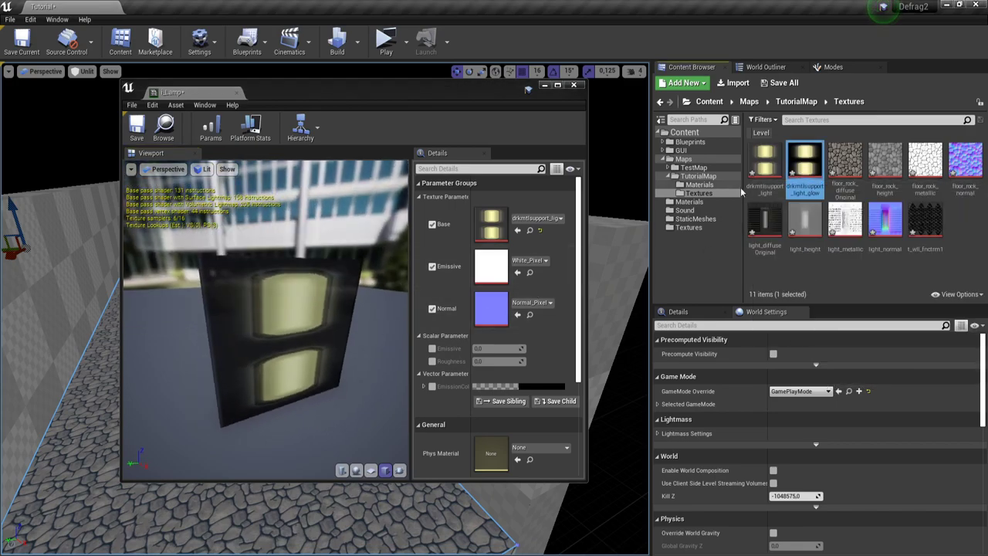
mouse_move(805, 165)
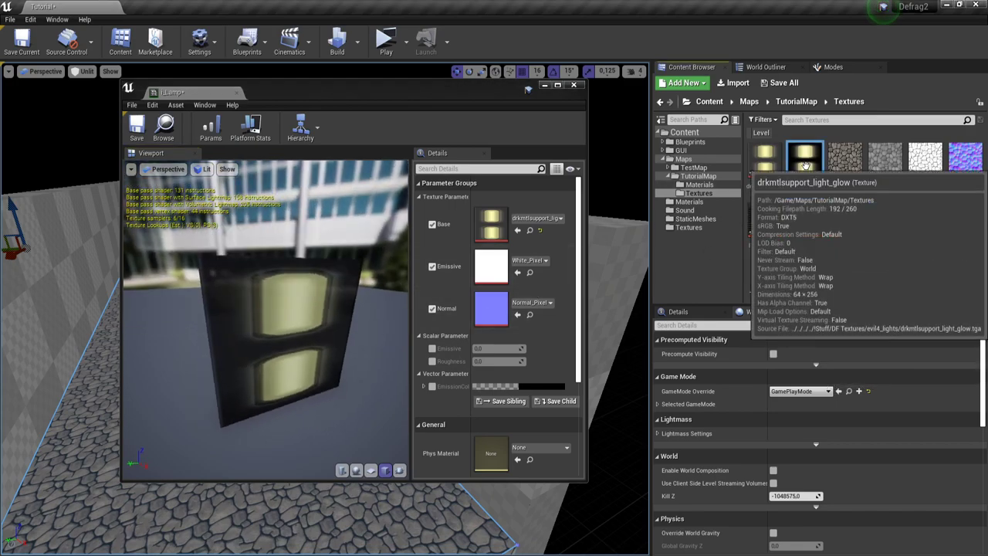
left_click(518, 273)
left_click_drag(247, 355, 291, 357)
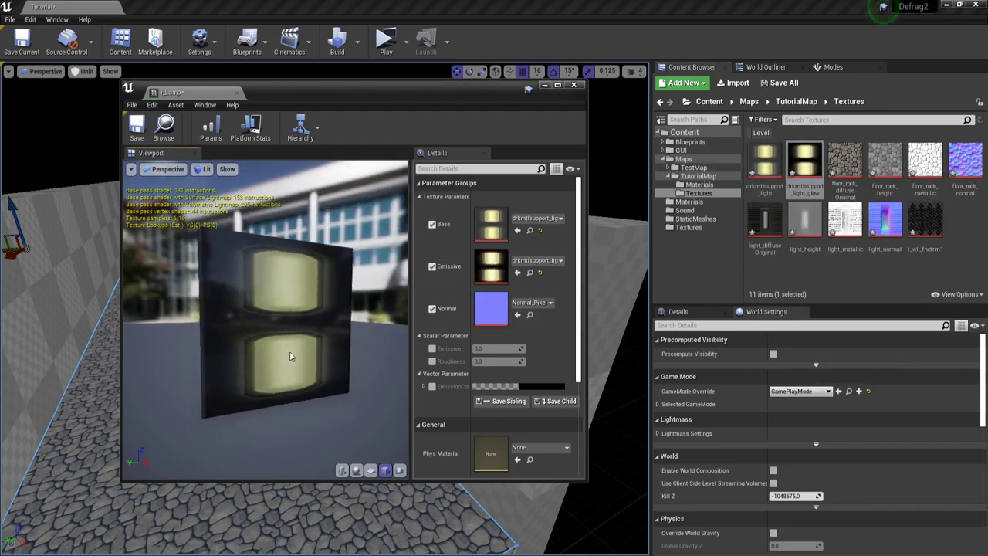
Step: Enable i_Lamp's Emissive and Roughness scalar parameters, setting Roughness to 0.770522 and Emissive to 0.795656
left_click(433, 349)
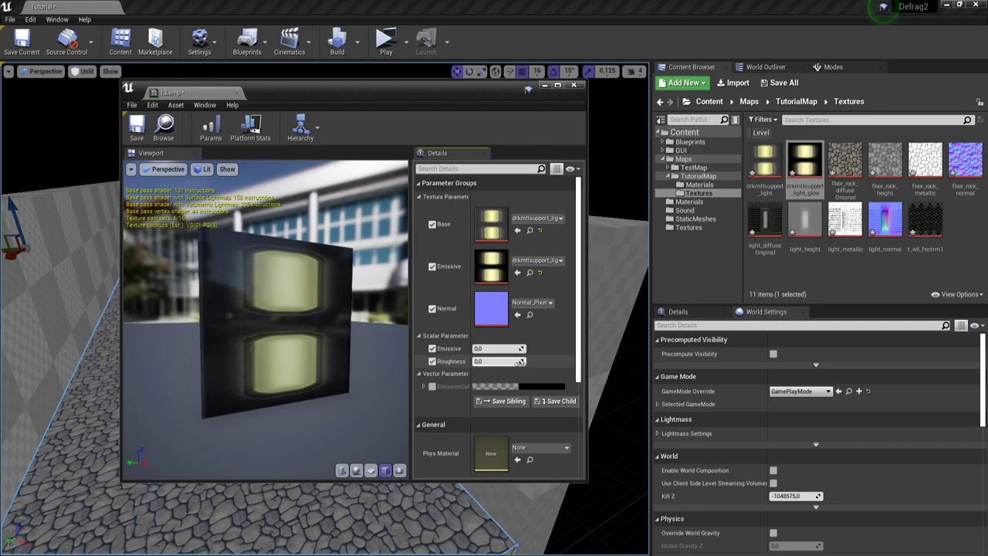
left_click_drag(494, 361, 516, 362)
left_click_drag(340, 355, 297, 340)
mouse_move(515, 363)
left_mouse_down()
mouse_move(556, 362)
mouse_move(513, 362)
left_mouse_up()
left_click_drag(224, 323, 270, 343)
left_click_drag(498, 348, 511, 348)
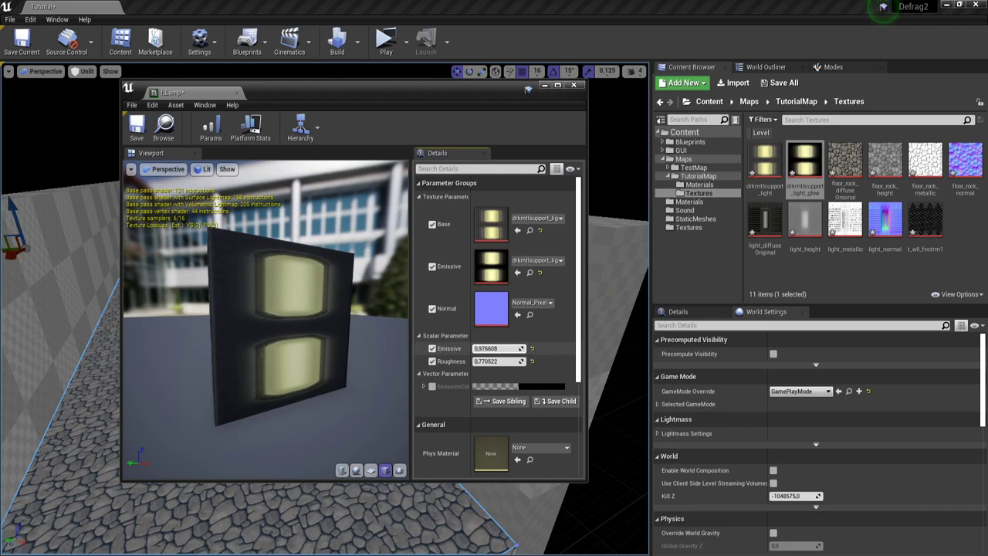
Step: Enable i_Lamp's EmissionCol parameter and set it to the pale yellow sampled from the lamp texture in the preview, hex sRGB B4B690FF
left_click(431, 386)
double_click(437, 91)
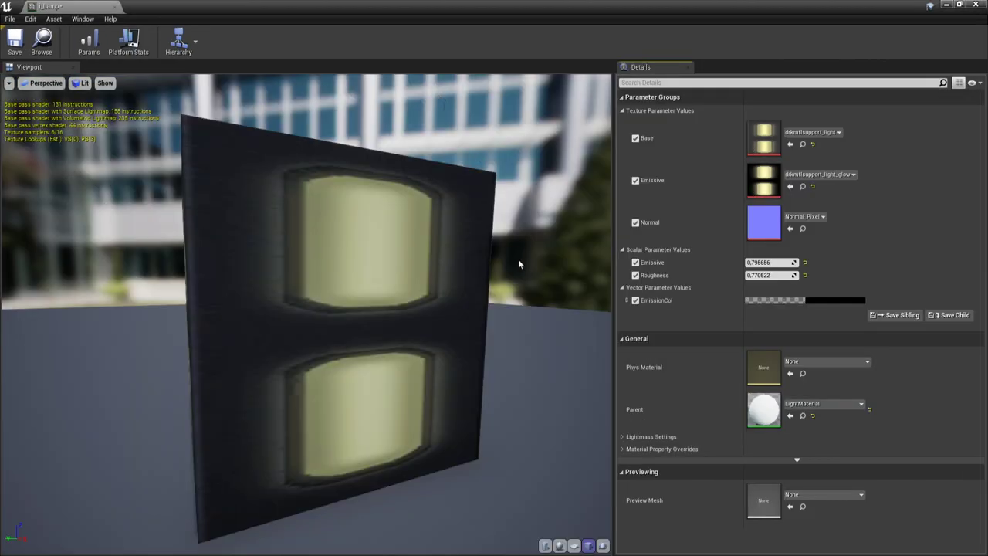
left_click(824, 302)
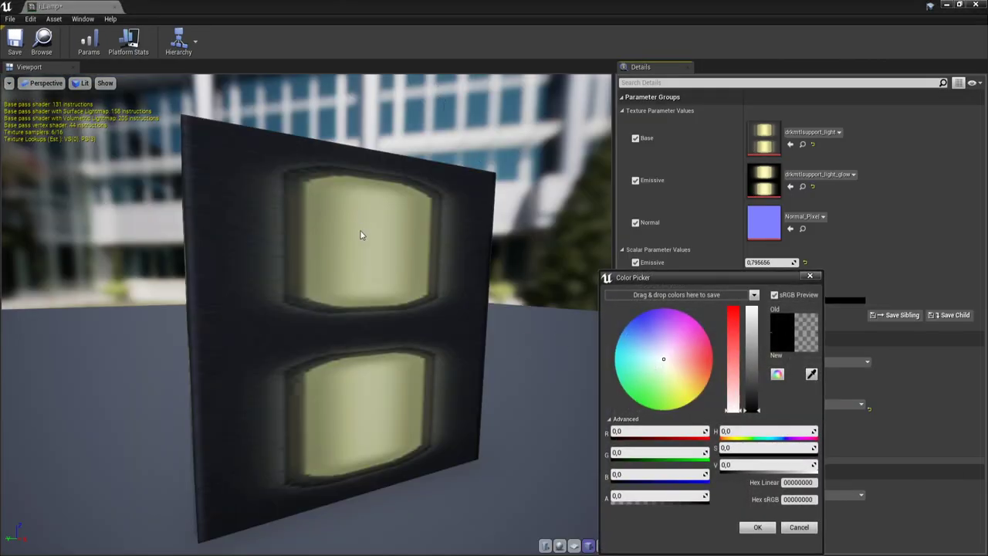
mouse_move(665, 363)
left_mouse_down()
mouse_move(681, 405)
mouse_move(685, 396)
left_mouse_up()
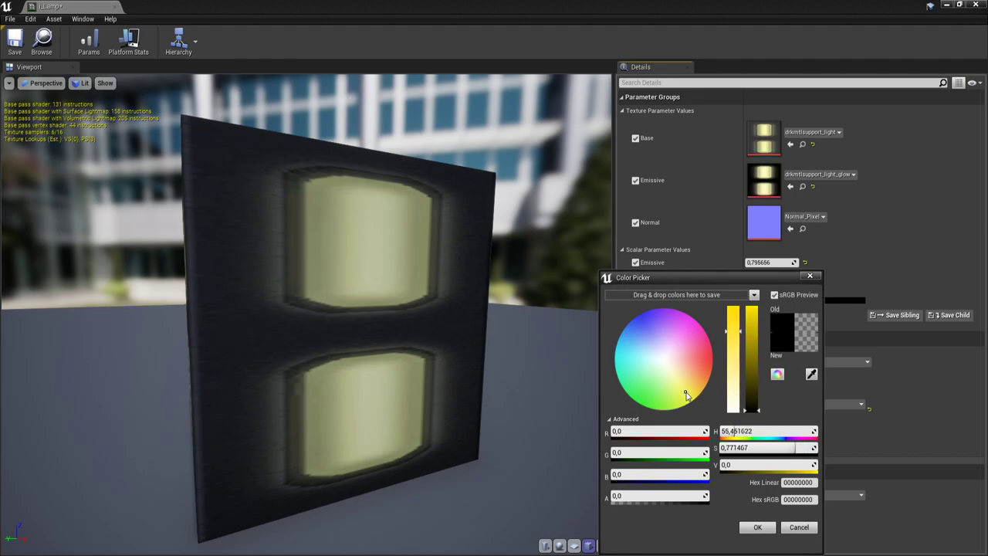
left_click(806, 377)
left_click(355, 245)
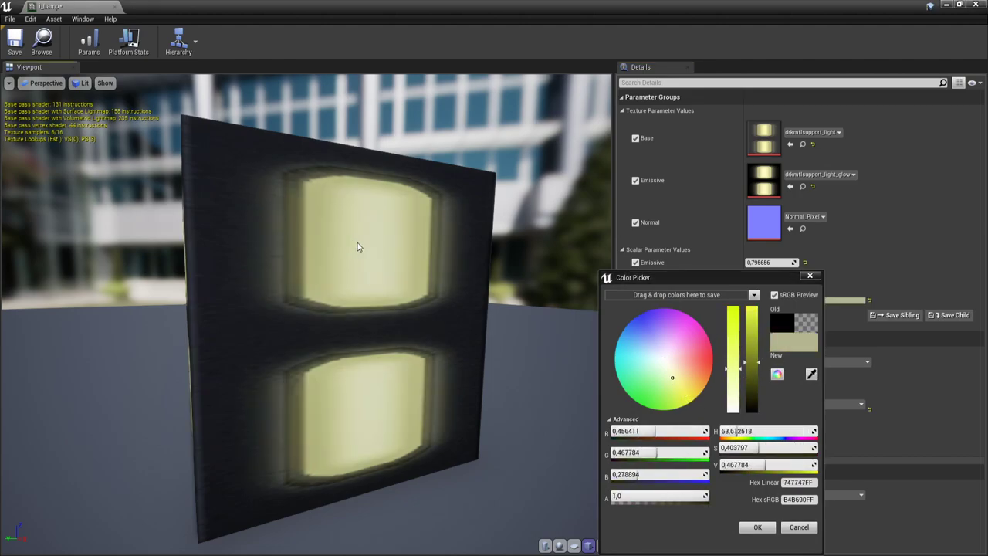
left_click(757, 527)
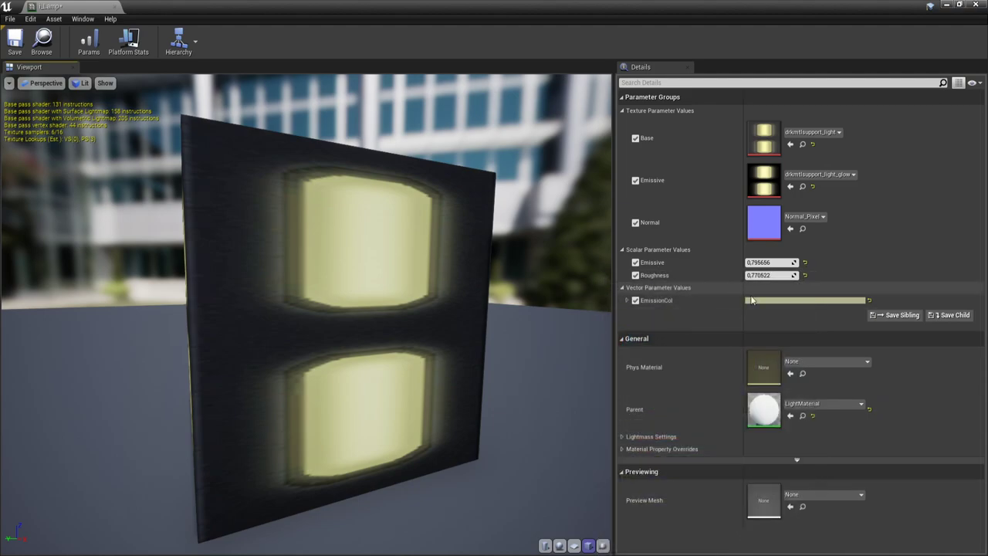
Step: Raise i_Lamp's Emissive scalar to 5.380677, save the material instance and close its editor
left_click_drag(788, 262, 837, 263)
left_click(16, 45)
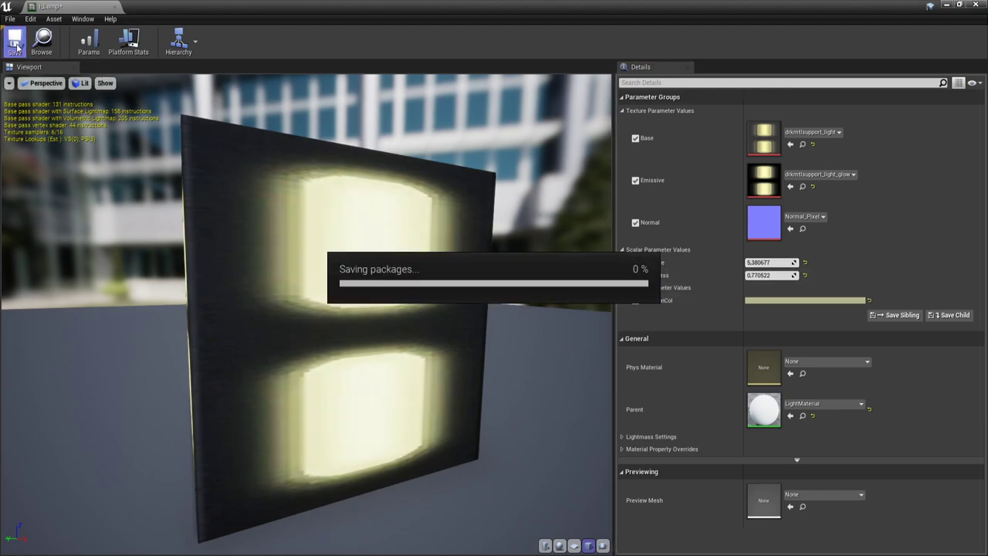
left_click(979, 6)
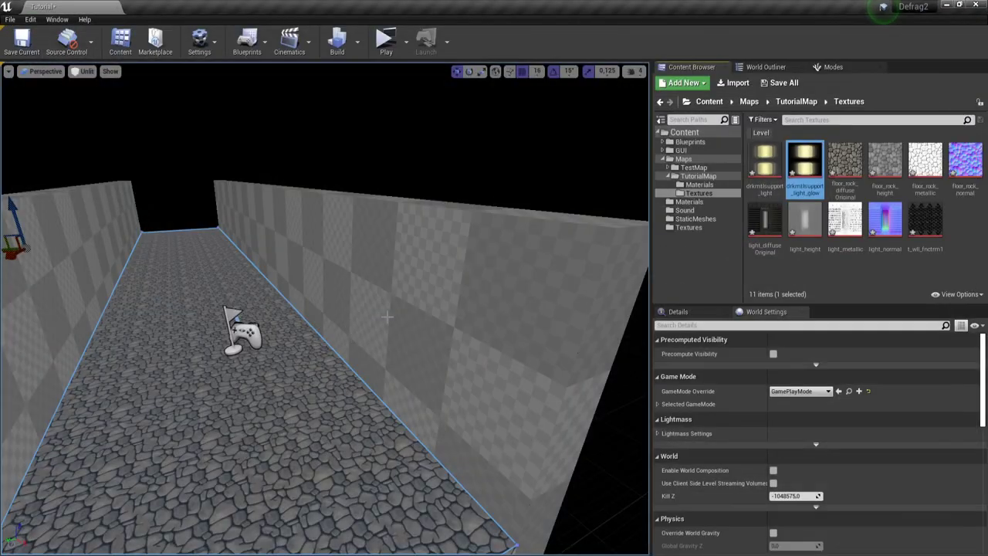
Step: Place an additive Box geometry brush on the corridor floor near the player start
left_click(741, 67)
left_click(833, 66)
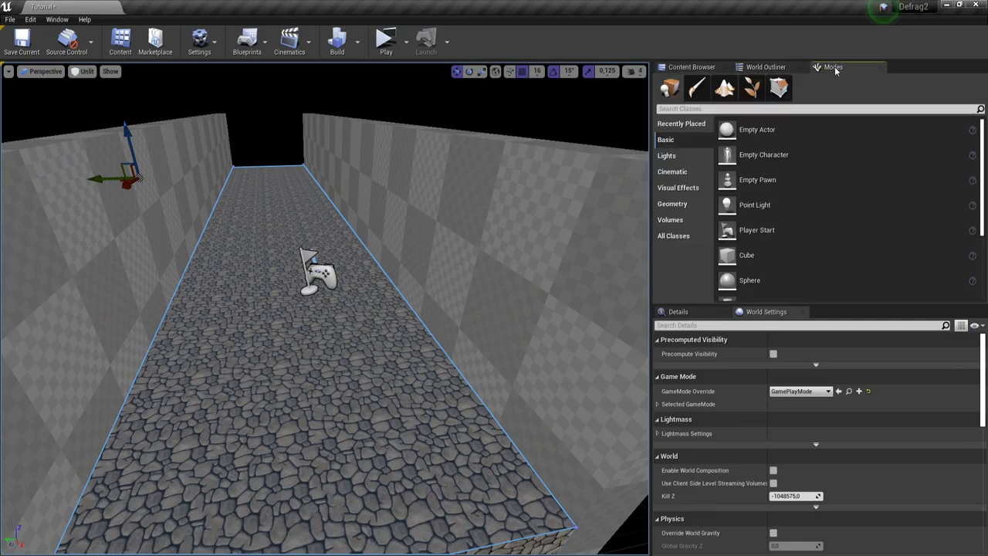
left_click(686, 205)
left_click_drag(741, 129, 370, 332)
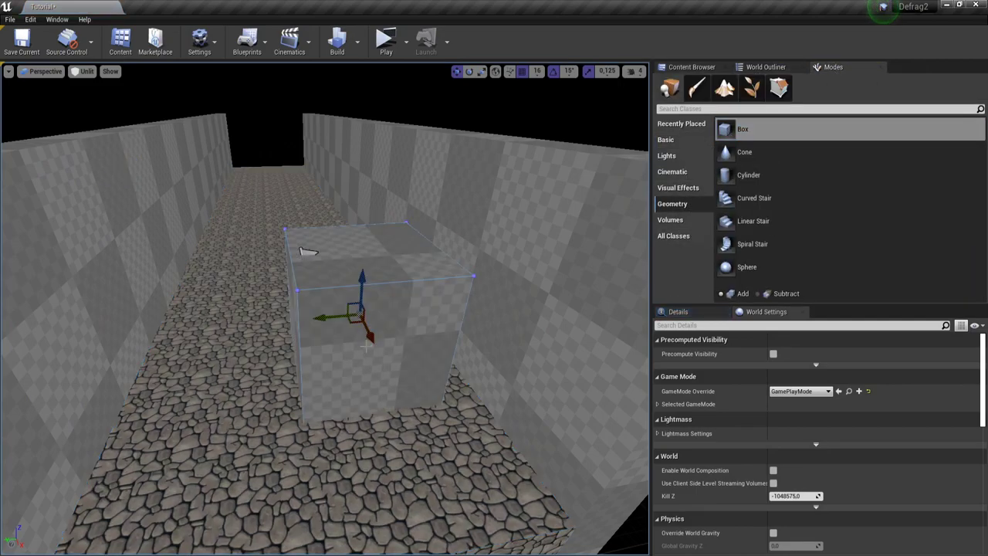
Step: Examine the box brush in the top view and look through its brush and physics details
key("alt+j")
key("alt+j")
scroll(366, 345, "down", 10)
right_click_drag(559, 305, 461, 358)
scroll(460, 361, "up", 10)
key("shift+5")
scroll(457, 362, "up", 2)
key("shift+1")
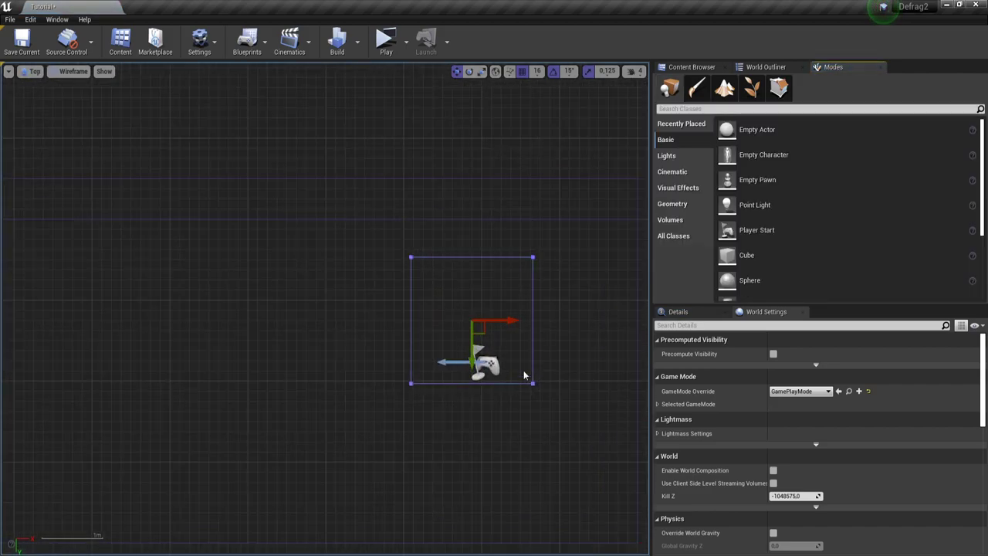
scroll(732, 495, "down", 5)
scroll(764, 501, "down", 4)
scroll(764, 502, "up", 7)
scroll(765, 508, "up", 3)
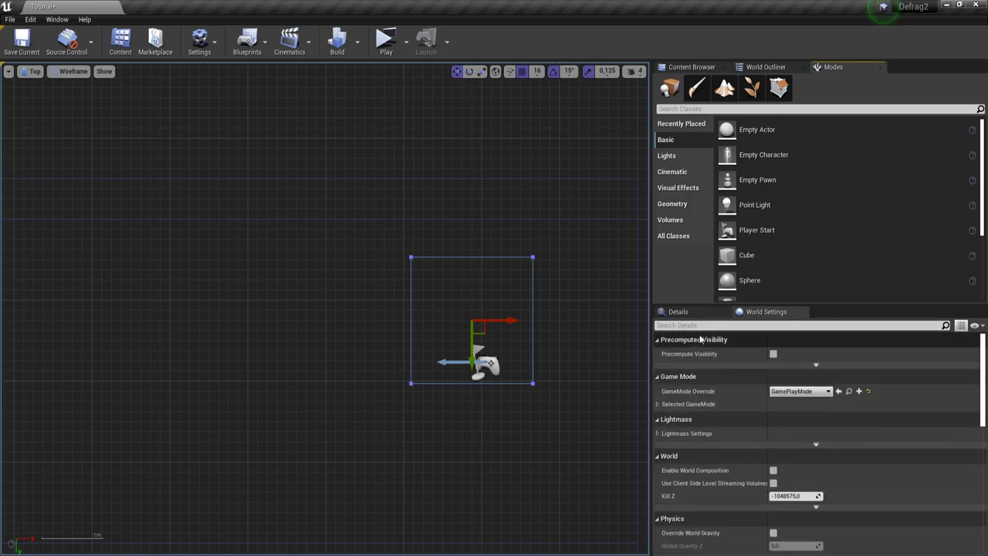
left_click(682, 312)
scroll(764, 502, "down", 4)
scroll(763, 500, "down", 6)
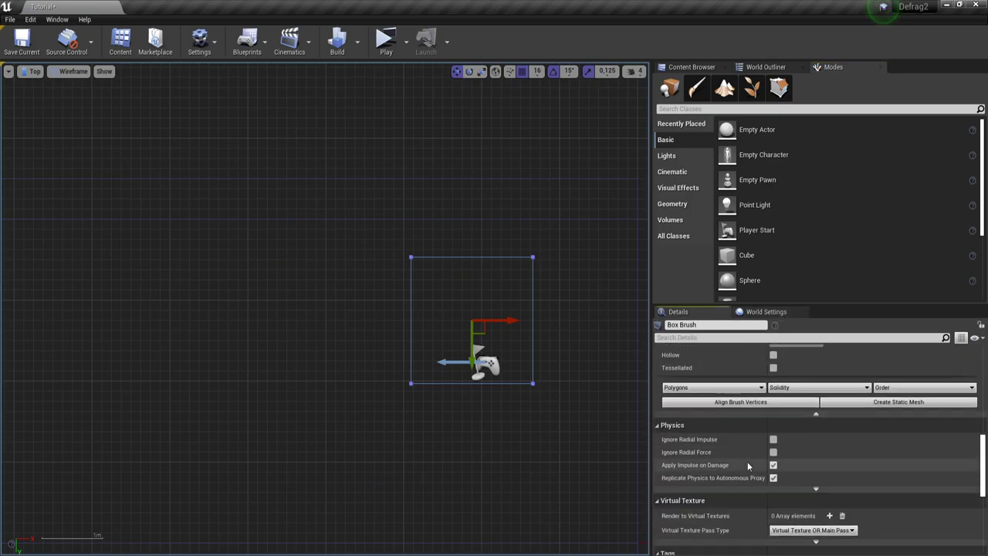
Step: Shrink the box brush's footprint to a square about 0.3 m wide by moving its vertices in the top view
right_click_drag(535, 366, 415, 404)
scroll(375, 382, "up", 1)
key("shift+5")
left_click_drag(255, 265, 440, 328)
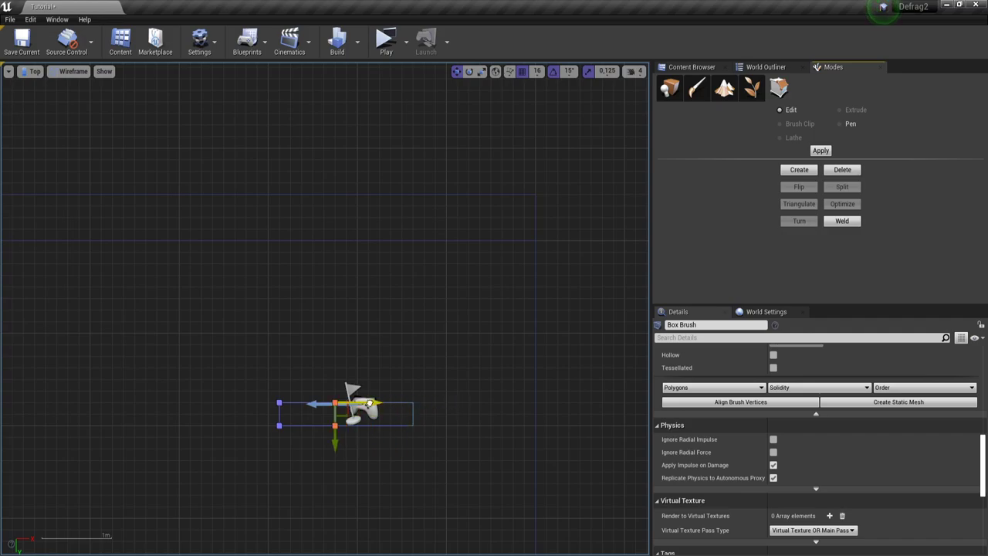
key("alt+g")
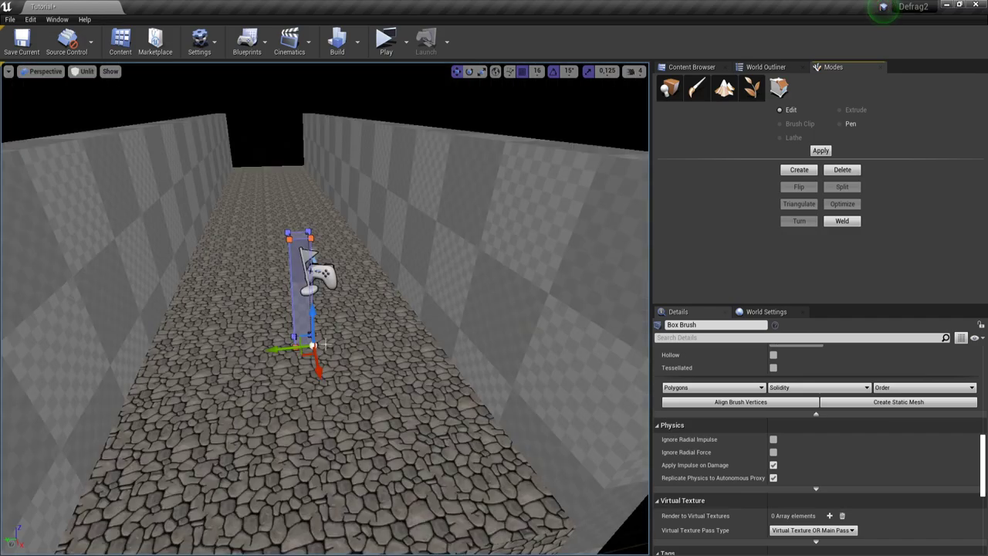
key("alt+j")
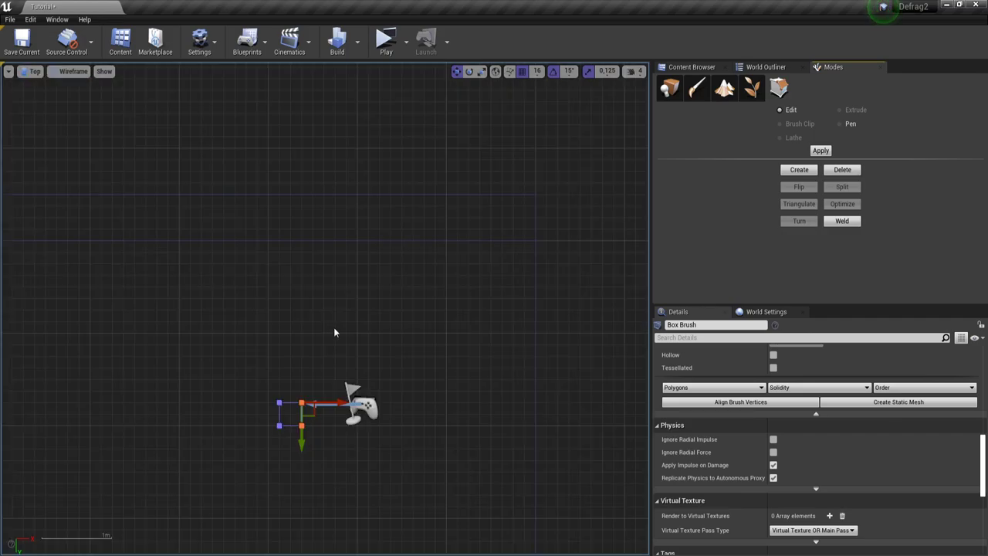
Step: Lower the box brush's upper vertices in the left view until it is a cube about 0.3 m high
key("alt+k")
right_click_drag(333, 319, 321, 468)
left_click_drag(400, 360, 390, 358, "ctrl+alt")
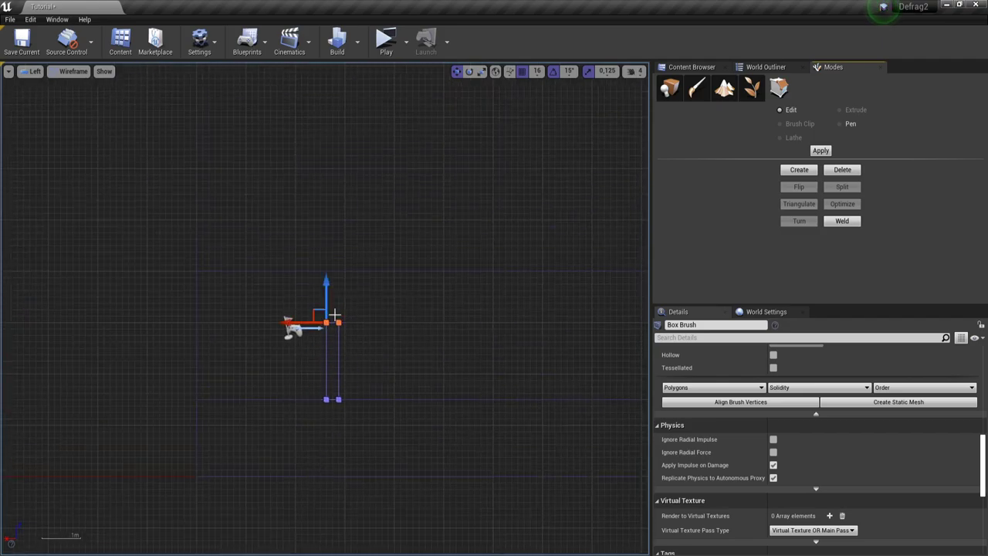
key("shift+1")
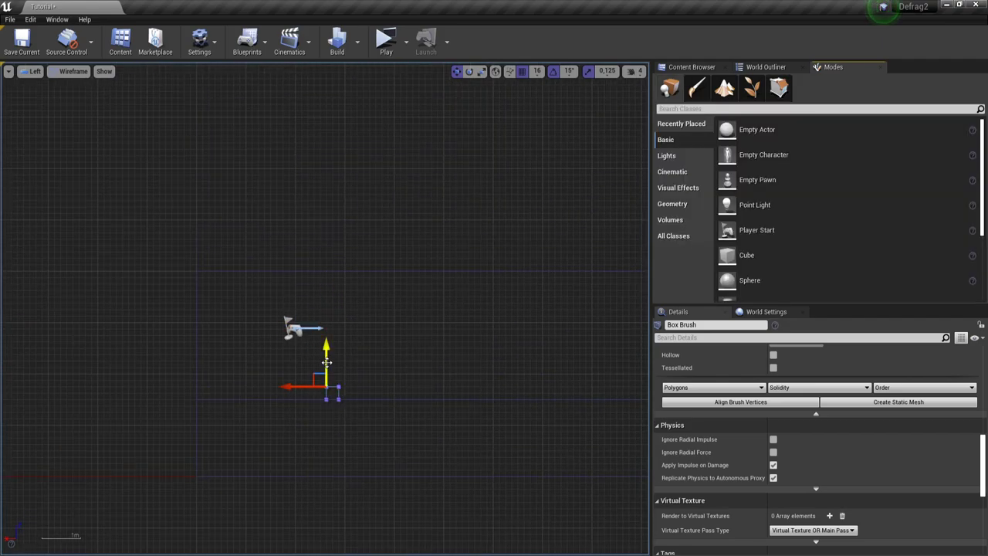
scroll(327, 329, "up", 2)
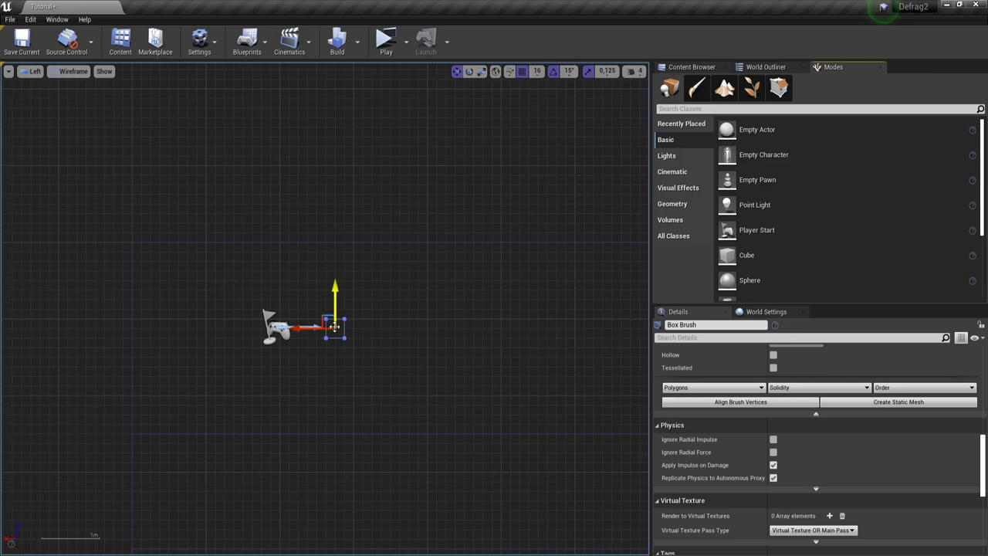
Step: Set the box brush's pivot so it is centred on the resized cube in the top view
right_click(370, 335)
mouse_move(421, 282)
left_click(488, 311)
key("alt+g")
right_click_drag(360, 355, 540, 347)
key("alt+j")
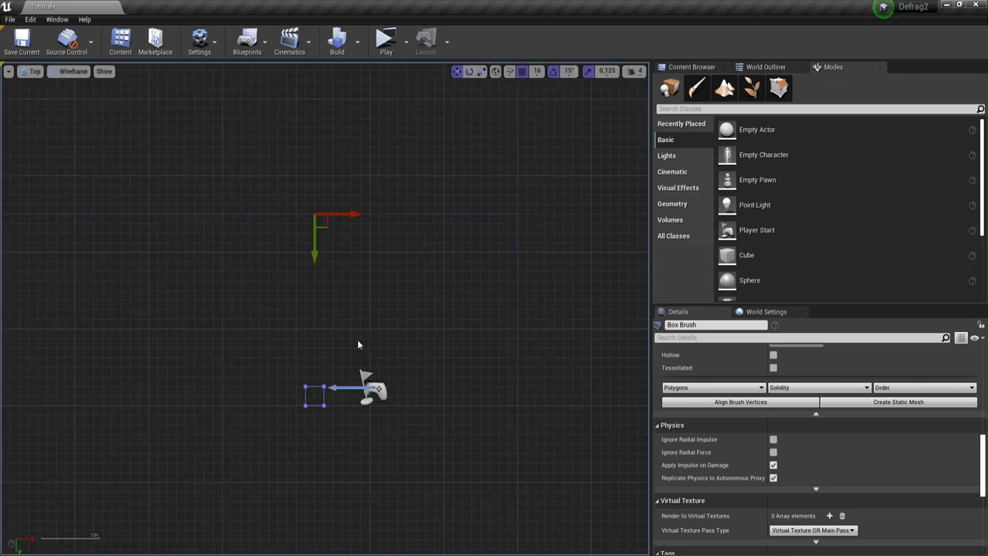
right_click(315, 384)
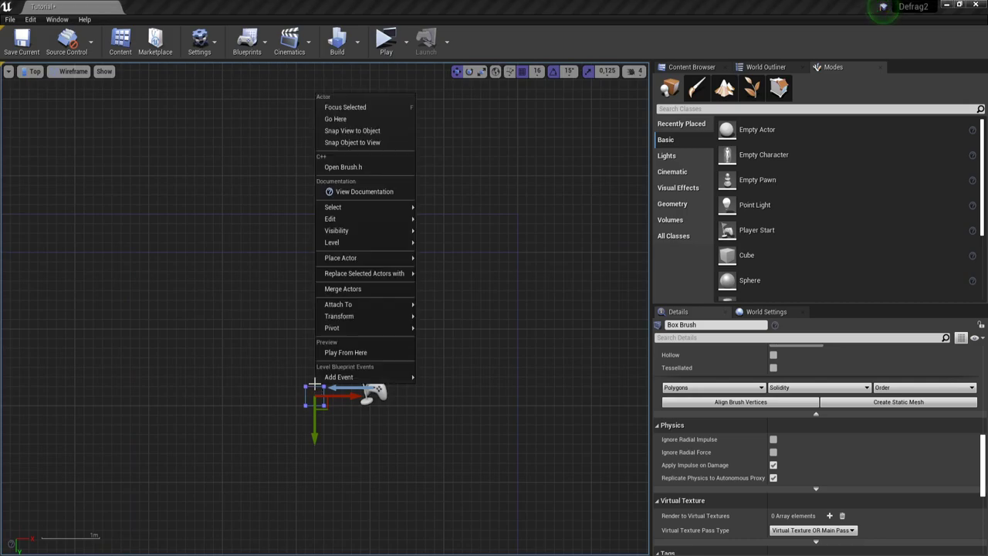
left_click(449, 328)
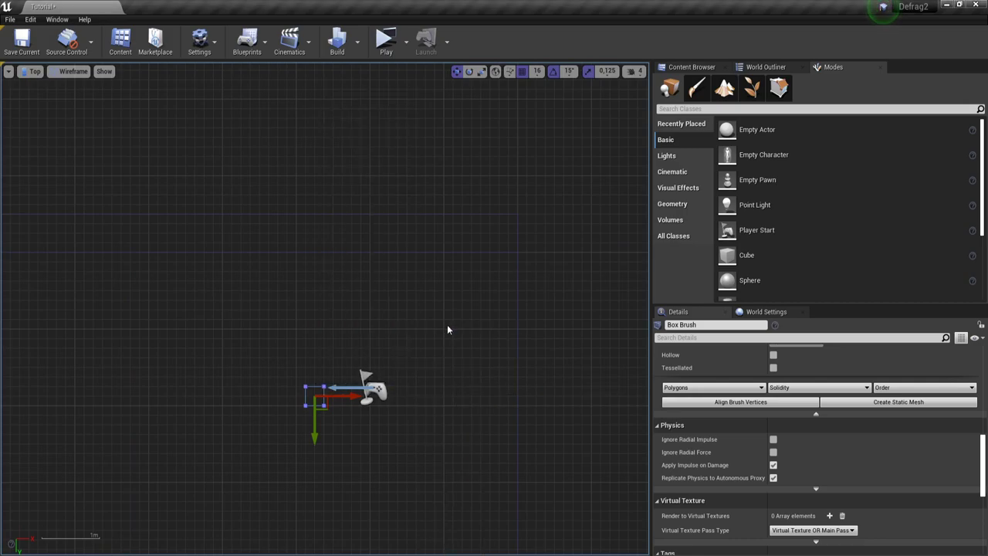
Step: Assign the i_Lamp material from the TutorialMap Materials folder to the small box brush's surfaces
key("alt+g")
mouse_move(313, 328)
right_mouse_down()
mouse_move(259, 352)
mouse_move(224, 324)
mouse_move(212, 297)
right_mouse_up()
left_click(314, 274)
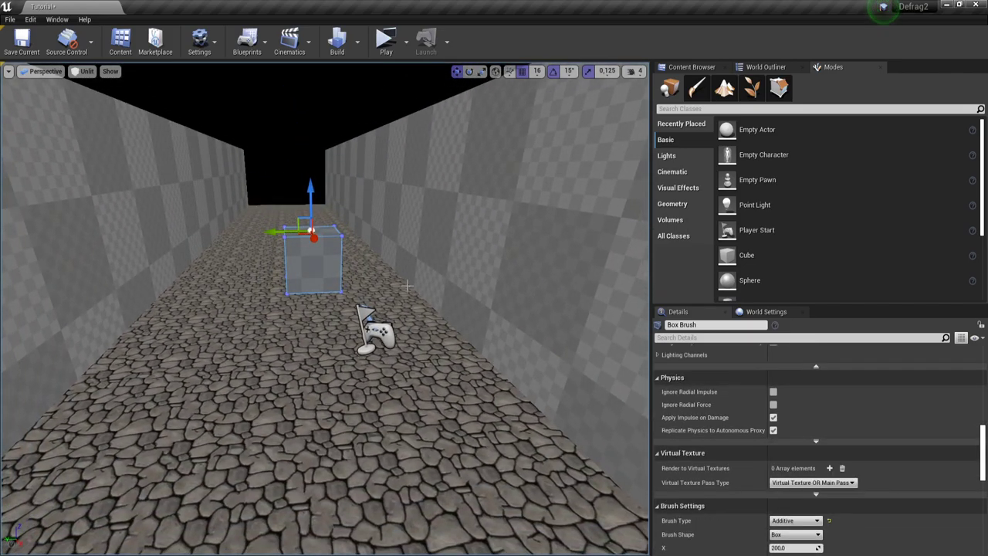
left_click(692, 66)
left_click(699, 184)
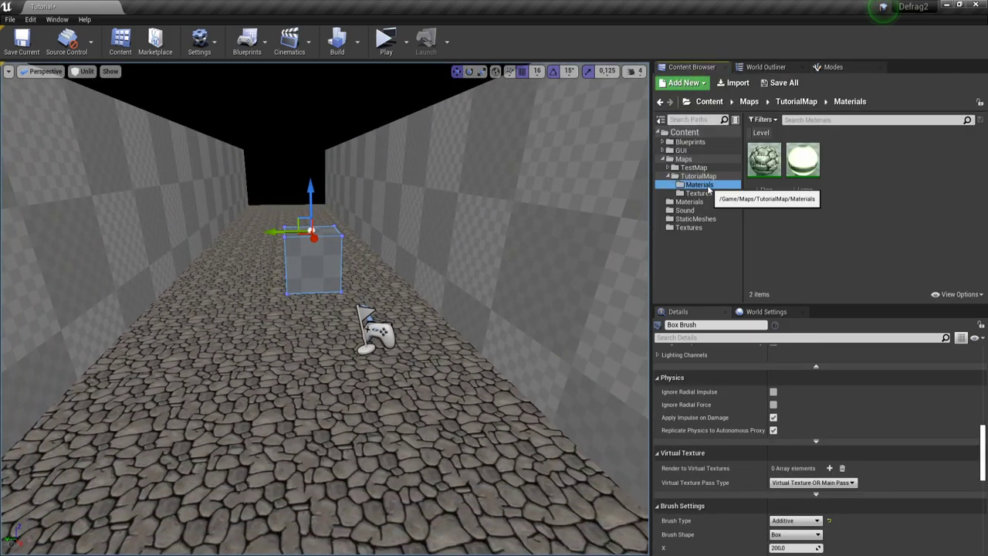
left_click(803, 162)
scroll(835, 412, "up", 5)
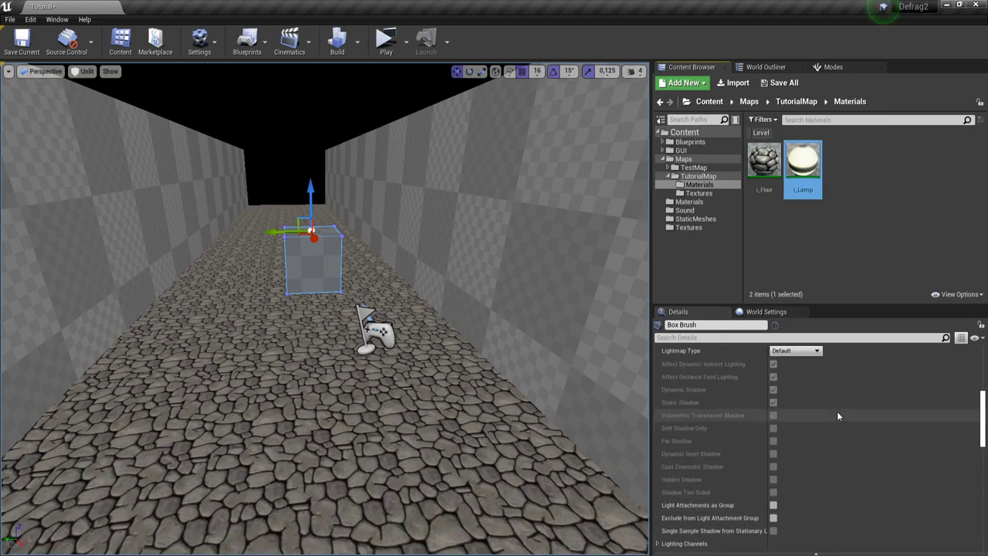
left_click_drag(985, 405, 983, 369)
left_click(815, 455)
Step: Align the lamp texture on the box brush with Align Surface Fit and check it from several sides
right_click_drag(463, 340, 400, 317)
left_click(714, 505)
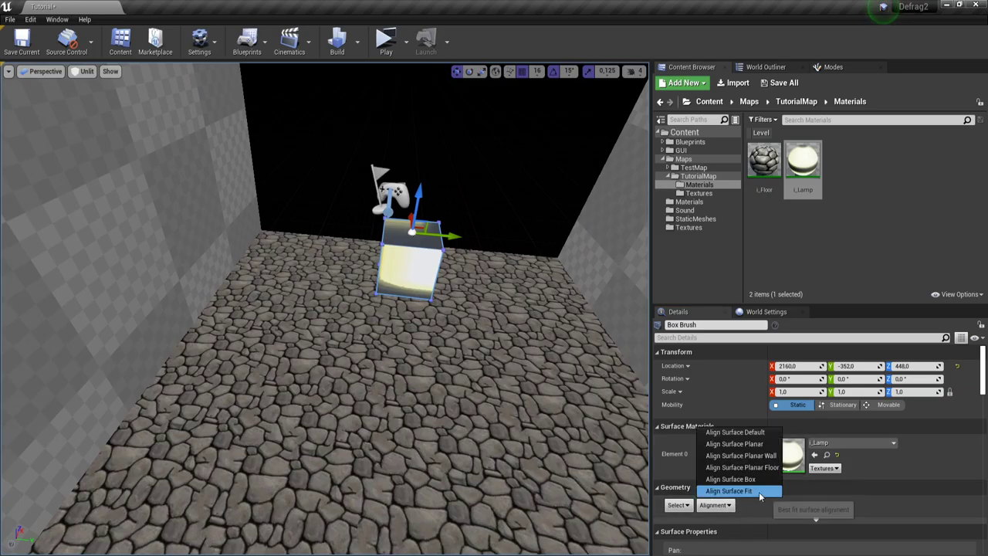
left_click(759, 494)
right_click_drag(529, 344, 679, 324)
right_click_drag(386, 325, 343, 335)
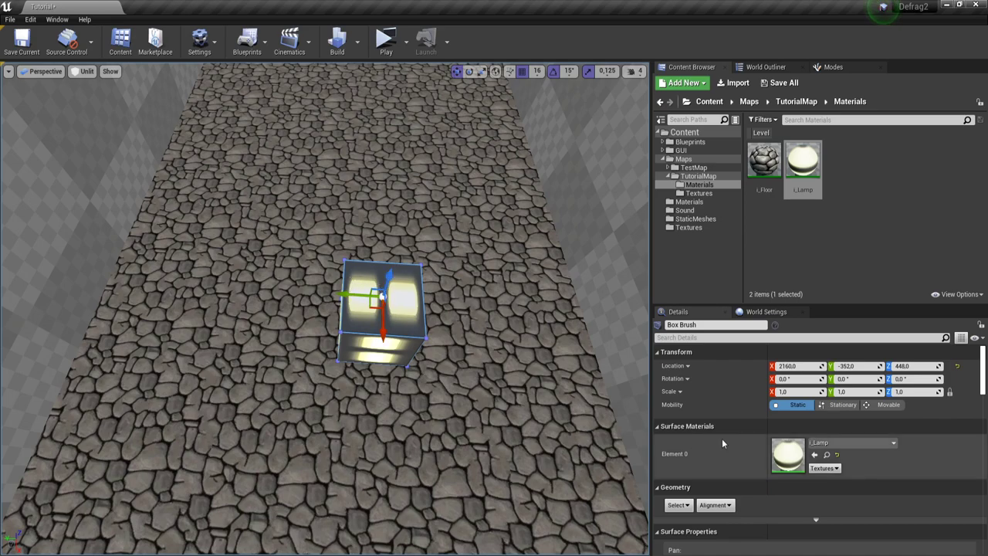
Step: Try panning the box brush's lamp texture by 1/64 and 1/16 in U and by 1/64 in V
scroll(816, 512, "down", 5)
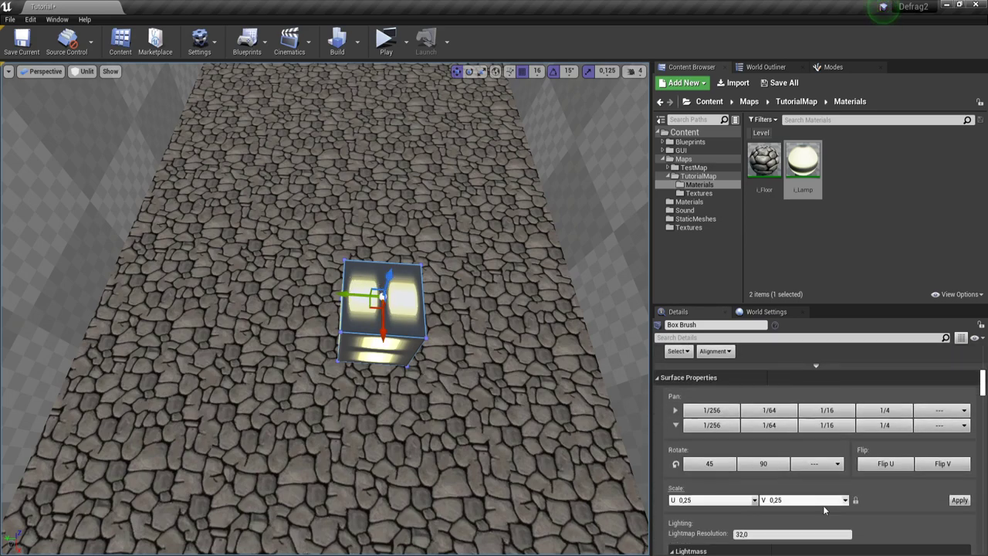
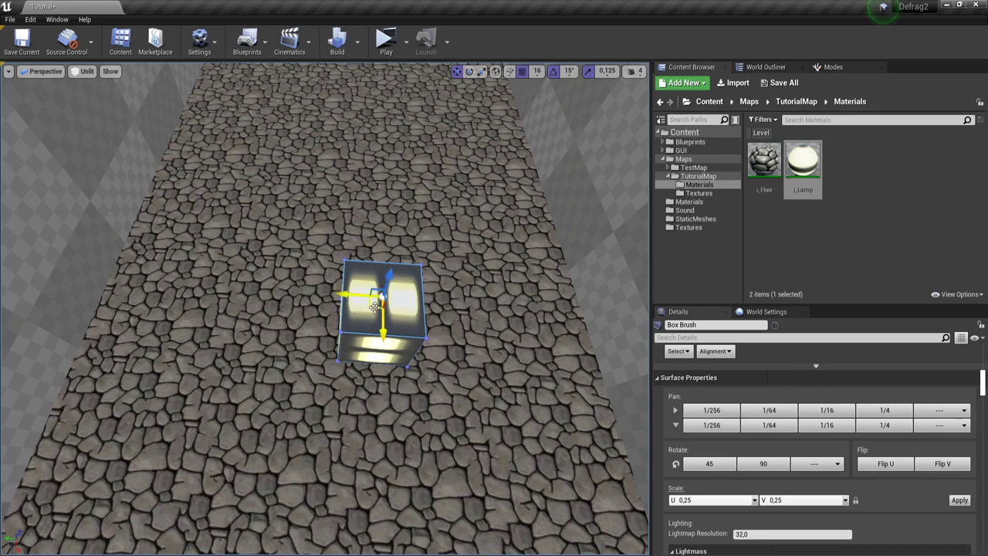
left_click(770, 410)
left_click(771, 409)
left_click(771, 410)
left_click(825, 410)
left_click(825, 410)
left_click(767, 425)
left_click(767, 425)
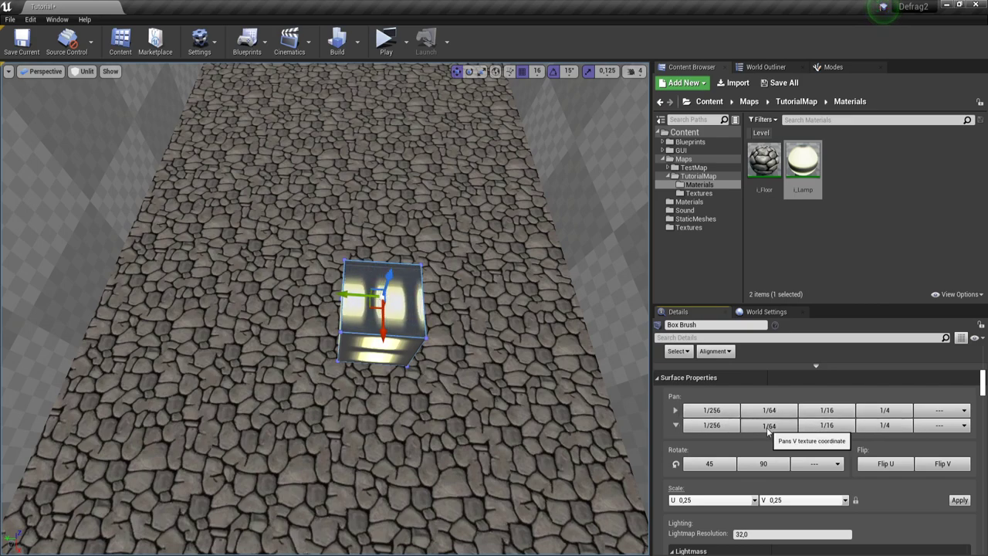
left_click(768, 426)
Step: Reverse the V panning direction and pan the lamp texture back in 1/64 increments
left_click(678, 426)
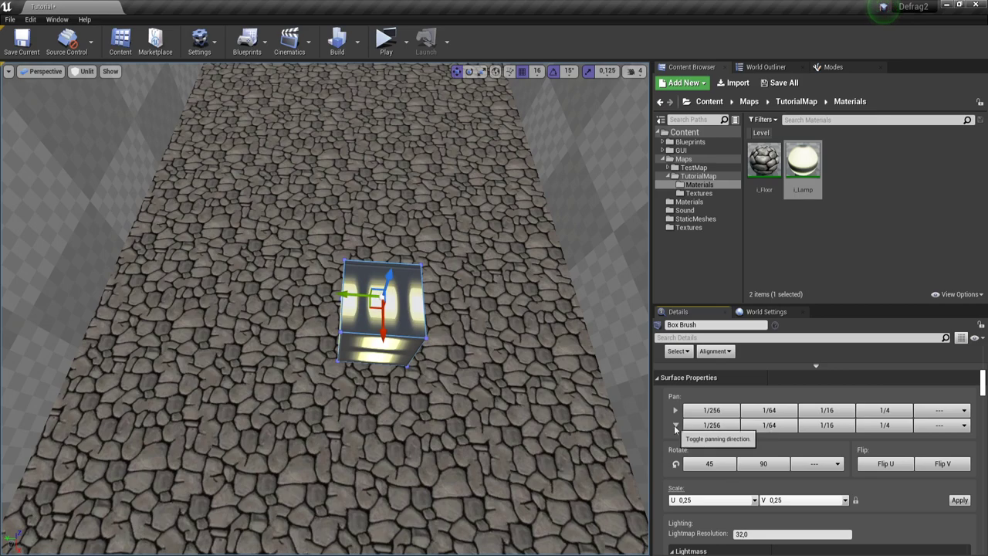
left_click(776, 427)
left_click(780, 430)
left_click(782, 430)
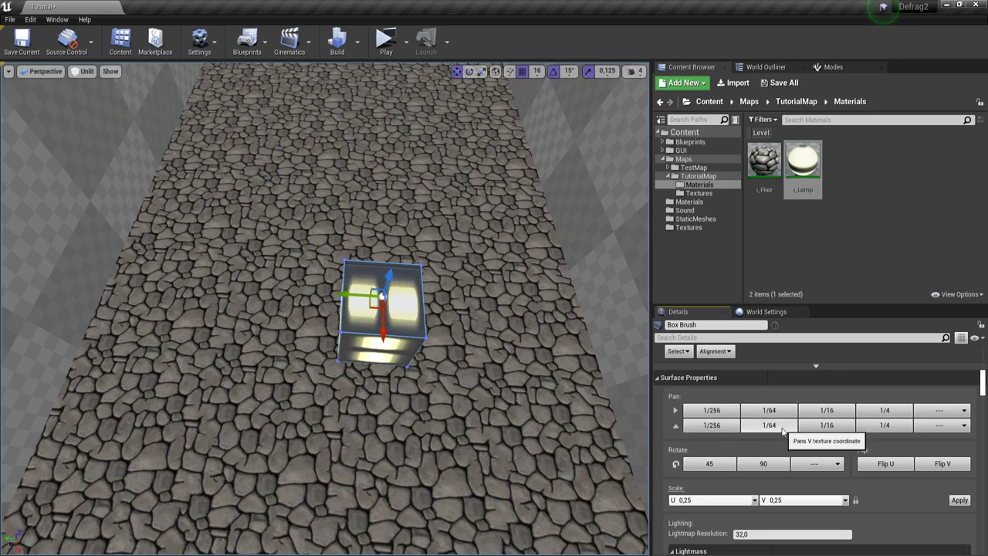
left_click(781, 430)
Step: Try rotating the box brush's lamp texture four times by 45 degrees and twice by 90 degrees
left_click(711, 465)
left_click(712, 465)
left_click(712, 465)
left_click(712, 465)
left_click(776, 468)
left_click(775, 467)
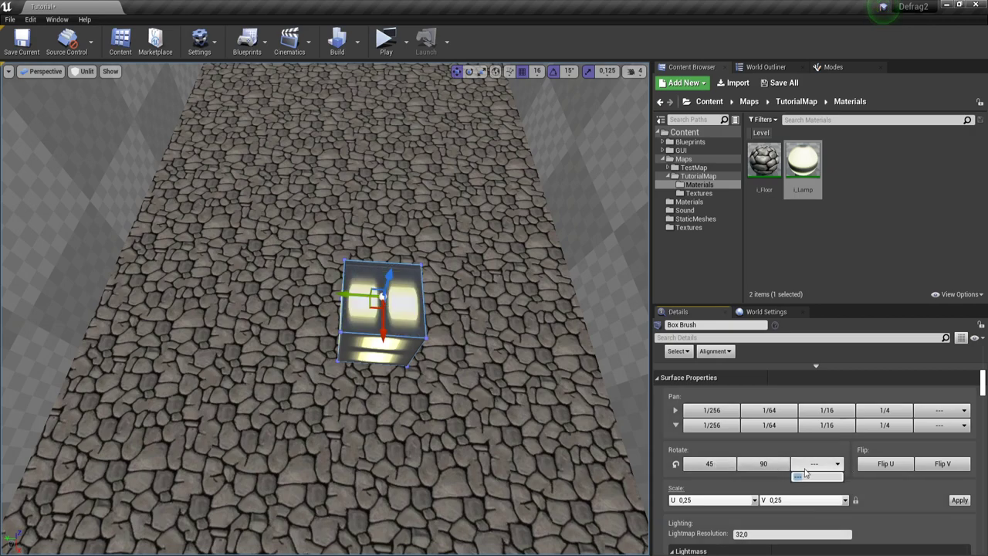
left_click(876, 493)
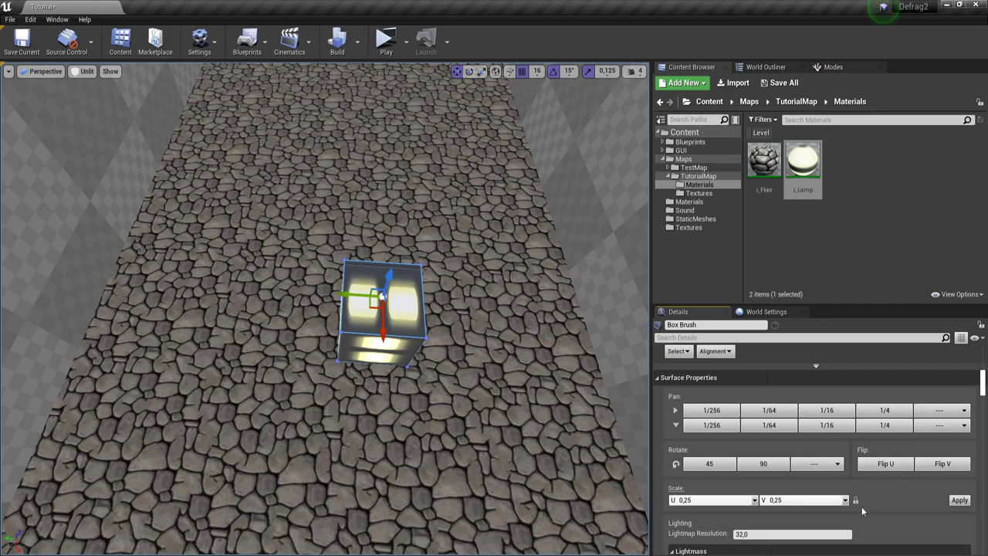
scroll(862, 506, "down", 2)
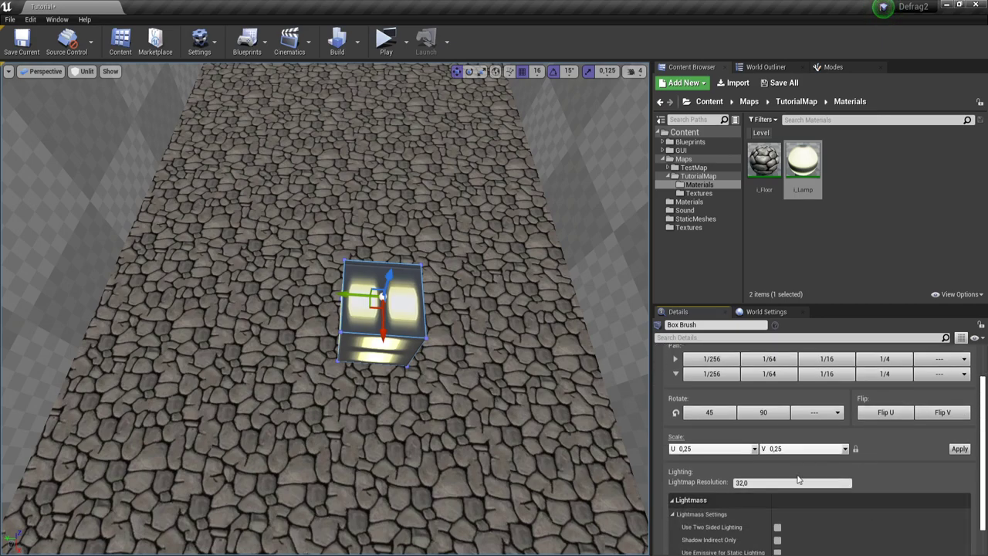
left_click(754, 450)
left_click(752, 452)
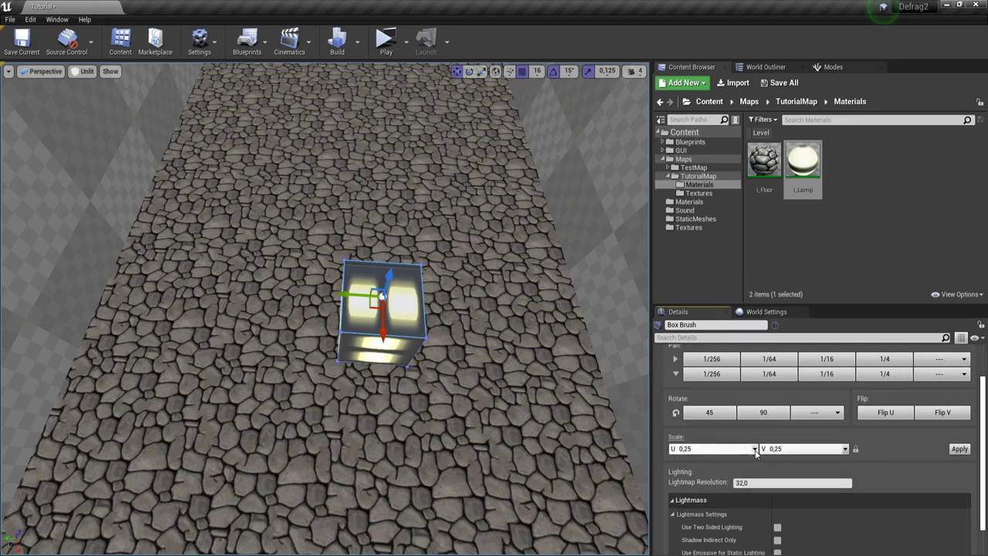
Step: Apply a texture scale of U 0.125 and V 0.25 to the selected face of the lamp box brush
right_click_drag(463, 371, 525, 371)
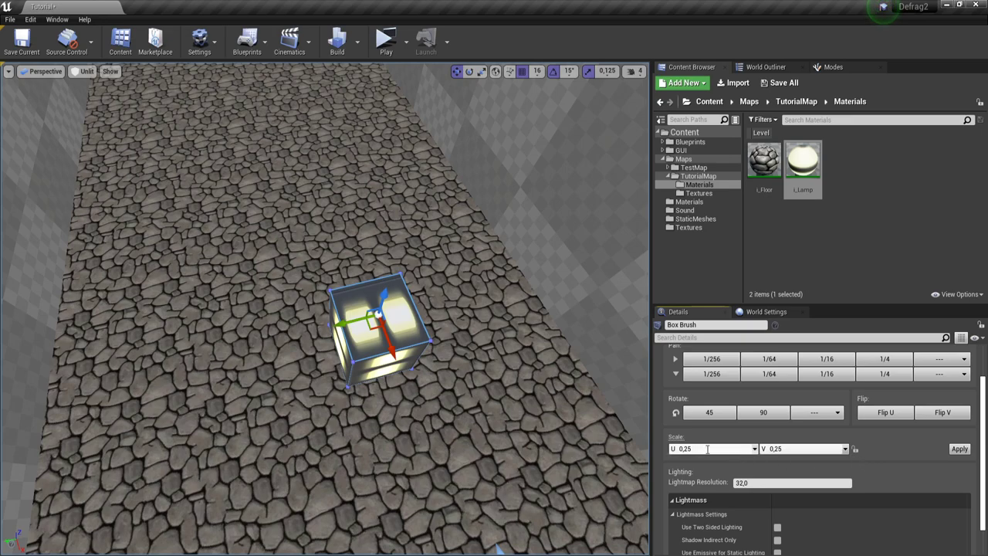
left_click(753, 448)
left_click(725, 463)
left_click(959, 450)
right_click_drag(541, 340, 464, 347)
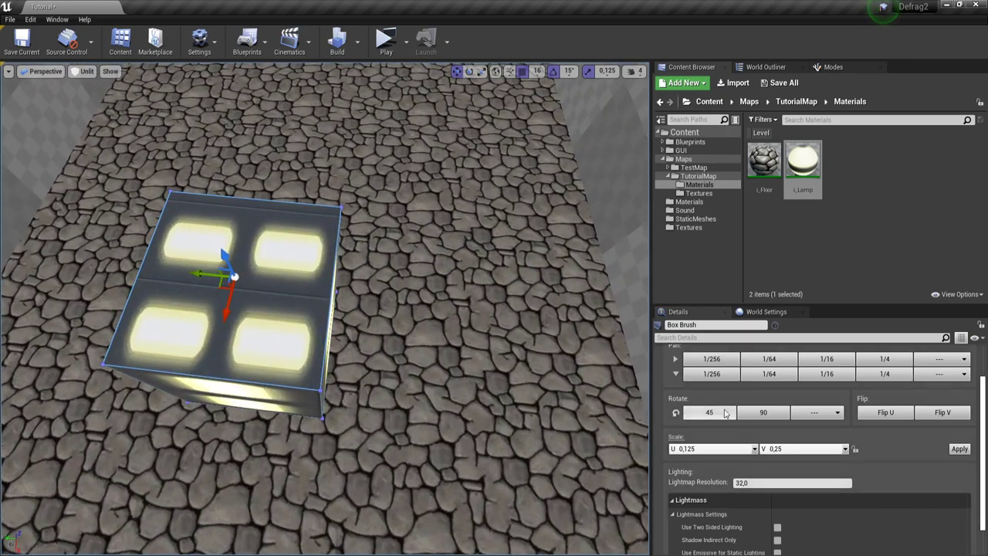
Step: Pan the lamp texture in V in 1/64 increments, reversing the direction, to even out its side margins
left_click(770, 377)
left_click(769, 377)
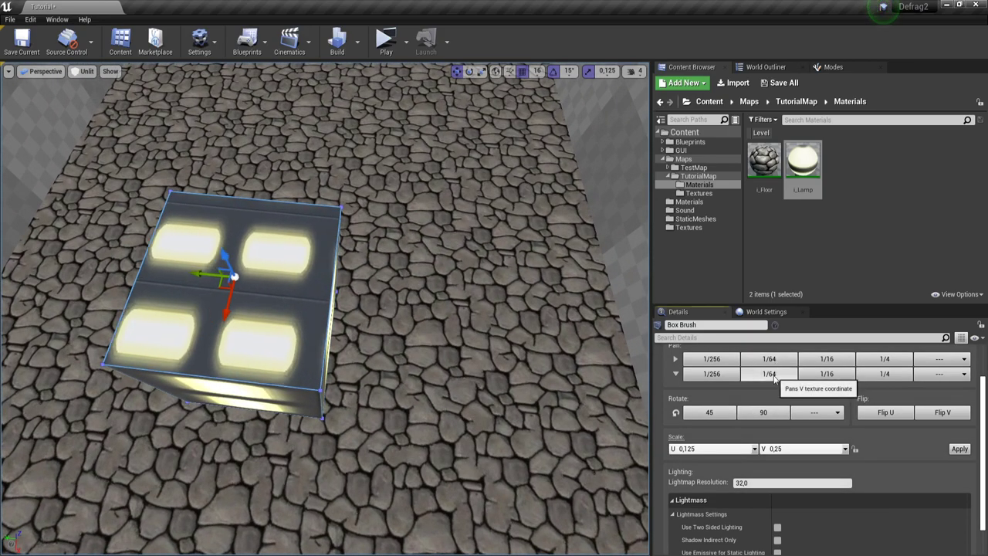
left_click(770, 375)
left_click(770, 375)
Step: Pan the lamp texture in U by 1/64 and 1/16, reversing as needed, until the four lamps sit centred on the face
left_click(769, 360)
left_click(766, 361)
left_click(765, 362)
left_click(765, 362)
left_click(765, 362)
left_click(765, 362)
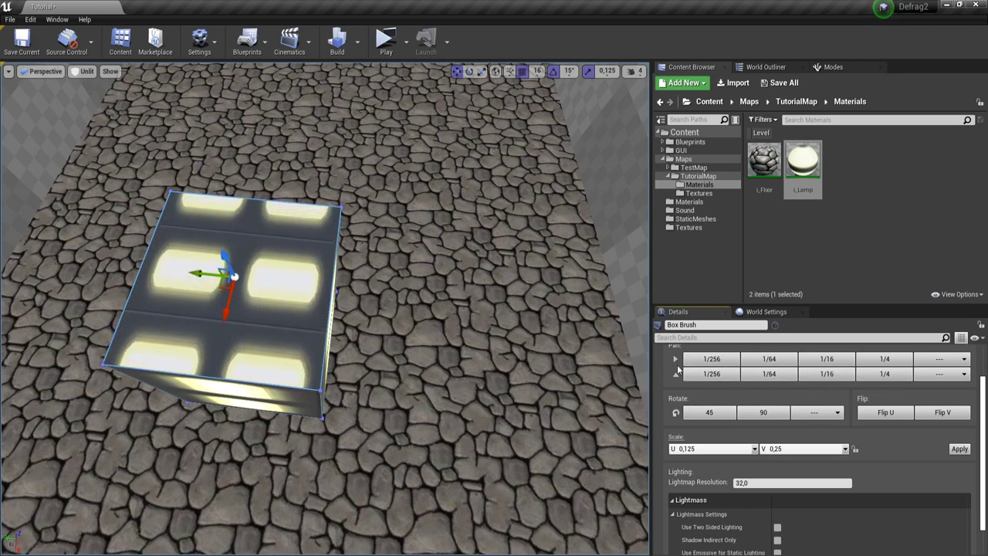
left_click(762, 361)
left_click(812, 361)
left_click(812, 361)
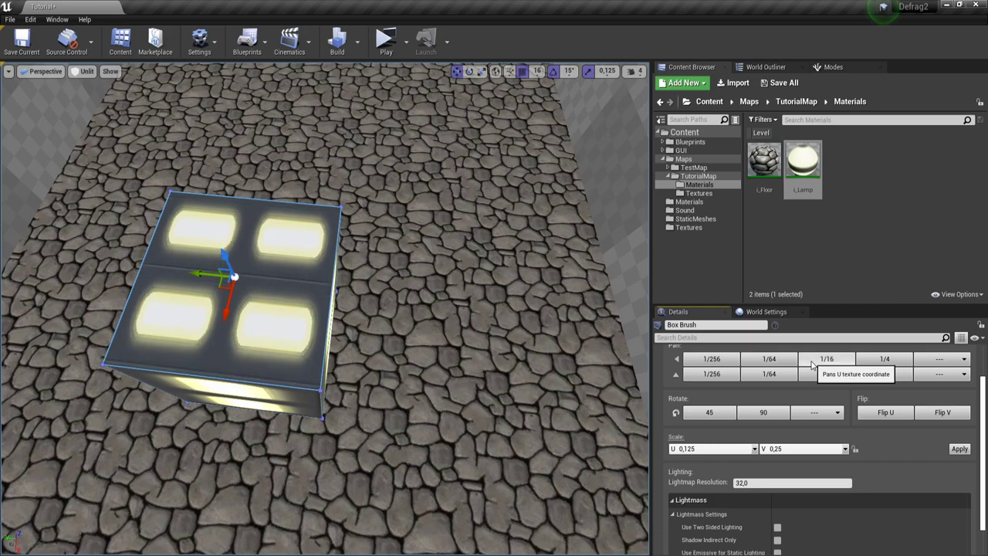
left_click(763, 360)
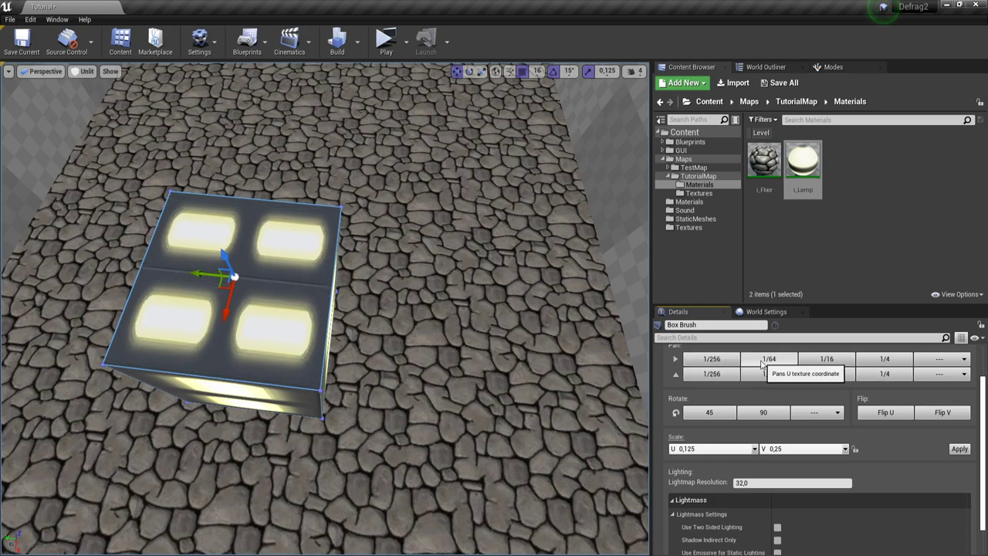
Step: Check the retextured top face of the box brush from farther away
left_click(363, 325)
left_click(288, 314)
key("a")
mouse_move(288, 314)
right_mouse_down()
mouse_move(402, 309)
mouse_move(417, 278)
mouse_move(332, 316)
mouse_move(327, 299)
right_mouse_up()
key("s")
key("w")
key("w")
key("s")
Step: Using geometry editing in the top view, move one side's vertices of the box brush inward to halve its X extent
left_click(355, 307)
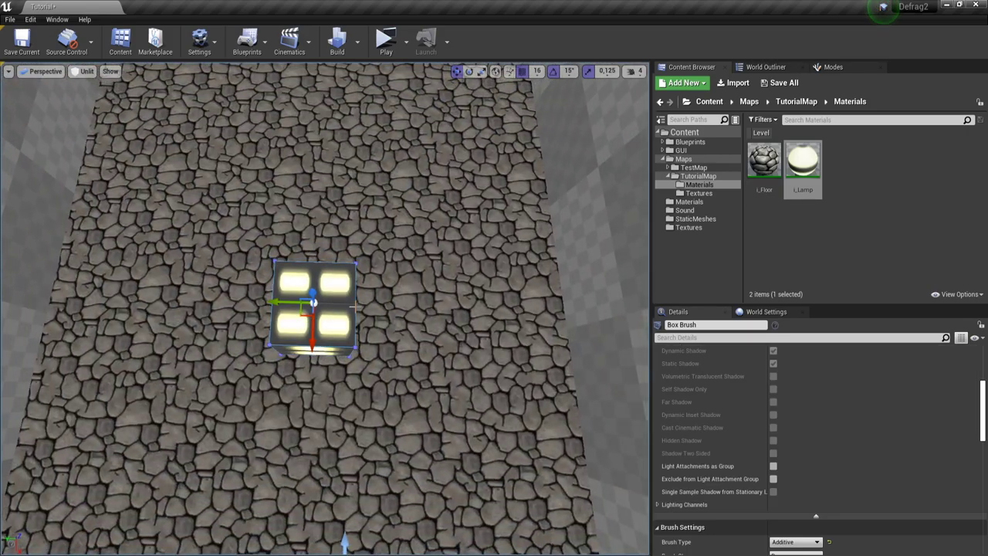
key("alt+j")
scroll(311, 396, "up", 5)
scroll(310, 396, "down", 5)
scroll(310, 395, "up", 5)
key("shift+5")
left_click_drag(287, 358, 393, 379, "ctrl+alt")
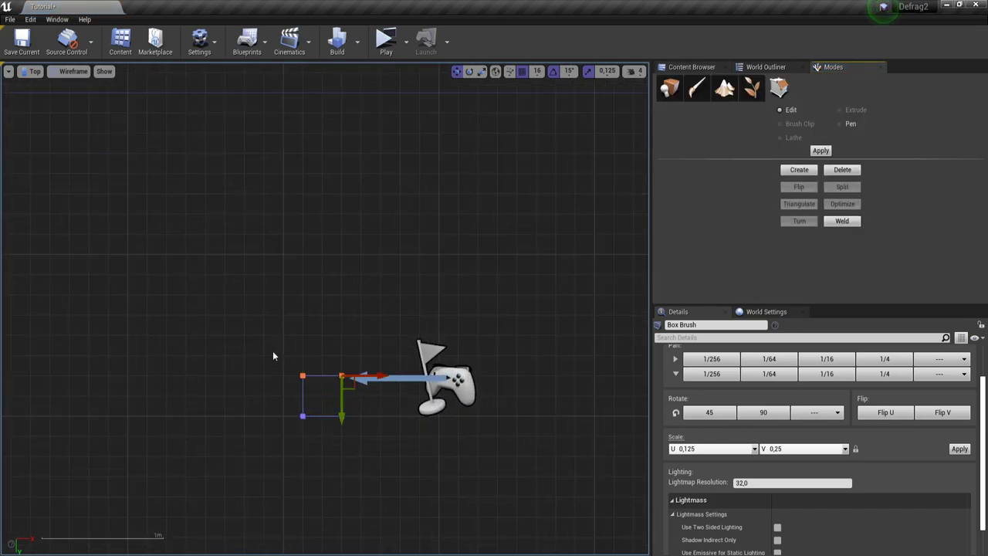
left_click(302, 416)
scroll(298, 432, "up", 2)
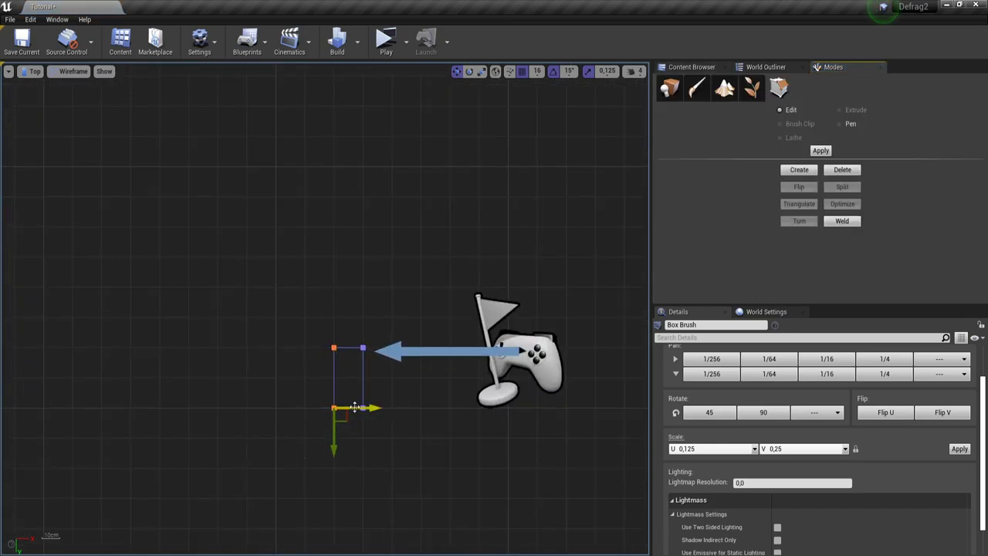
key("alt+g")
Step: Leave geometry editing and rotate the narrowed box brush upright, turning it about the vertical axis in 15-degree increments
left_click(381, 370)
right_click_drag(381, 369, 374, 402)
key("w")
scroll(327, 348, "down", 6)
left_click(327, 350)
scroll(327, 348, "up", 3)
left_click(327, 345)
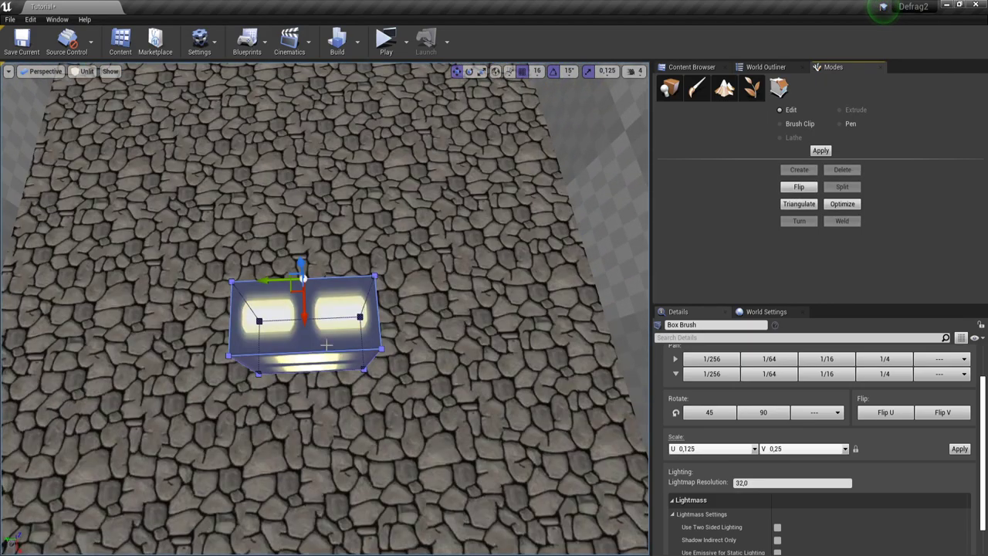
scroll(327, 345, "down", 6)
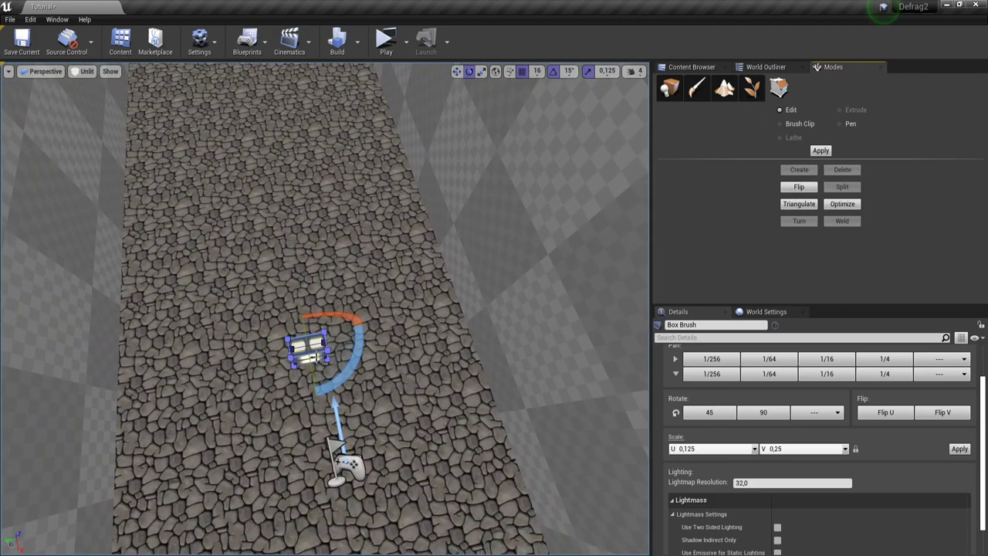
key("shift+1")
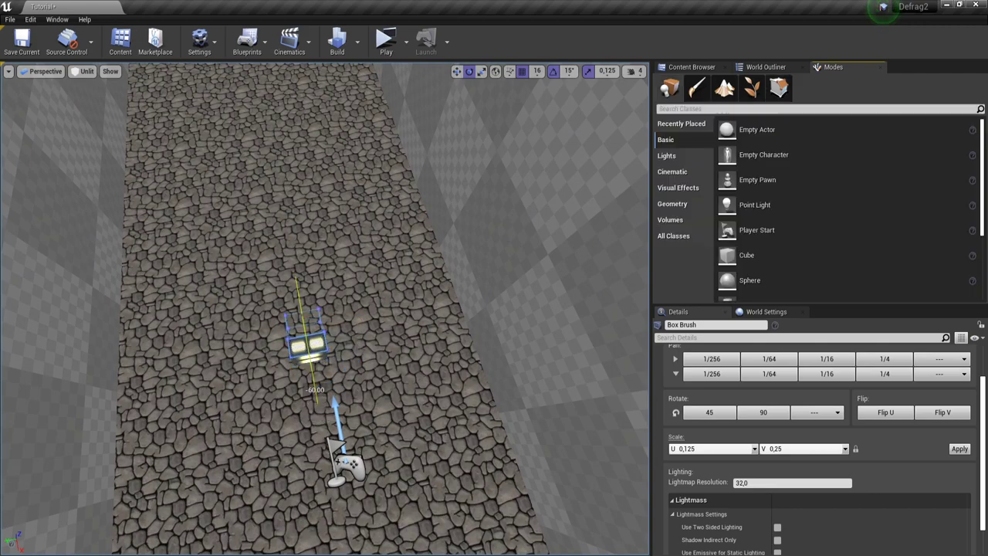
key("w")
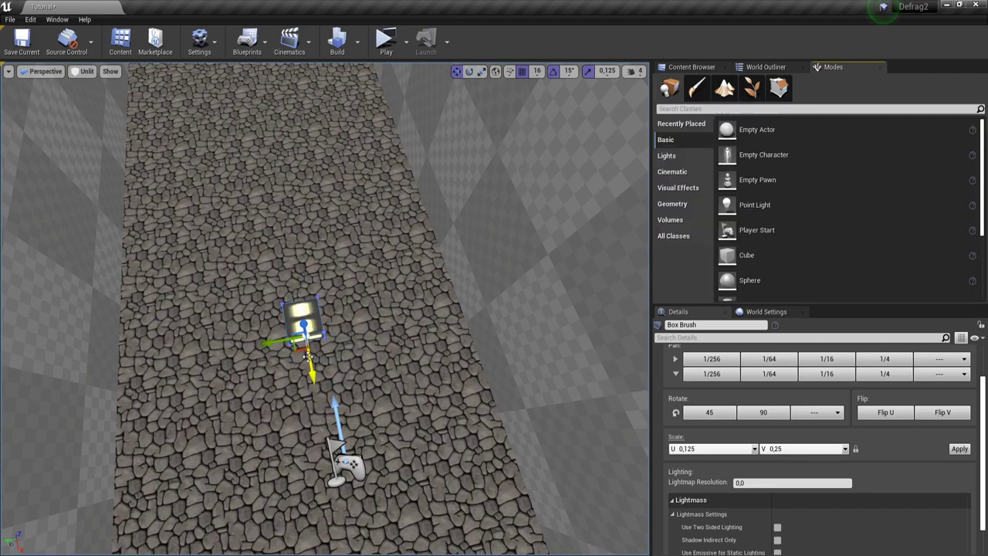
left_click_drag(348, 378, 258, 380)
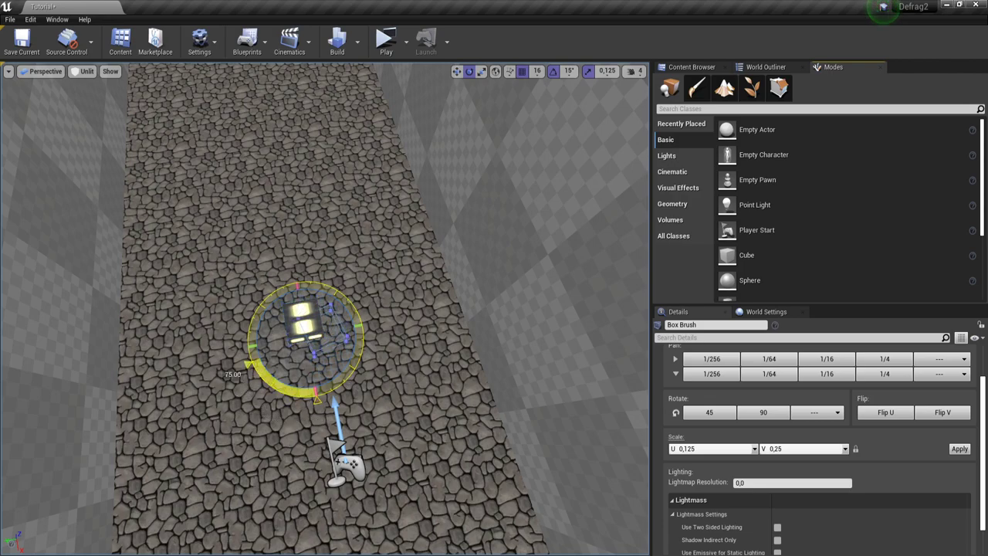
Step: Move the rotated box brush sideways across the corridor until it sits against the side wall, using the top view to check alignment
left_click_drag(258, 379, 402, 379)
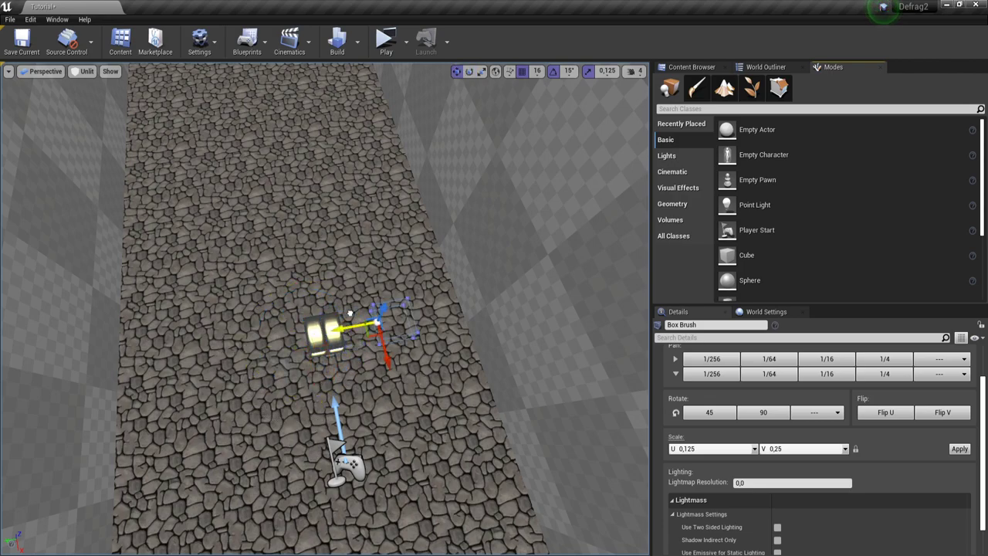
left_click_drag(426, 286, 426, 287)
right_click_drag(426, 287, 386, 224)
left_click_drag(347, 270, 343, 298, "alt")
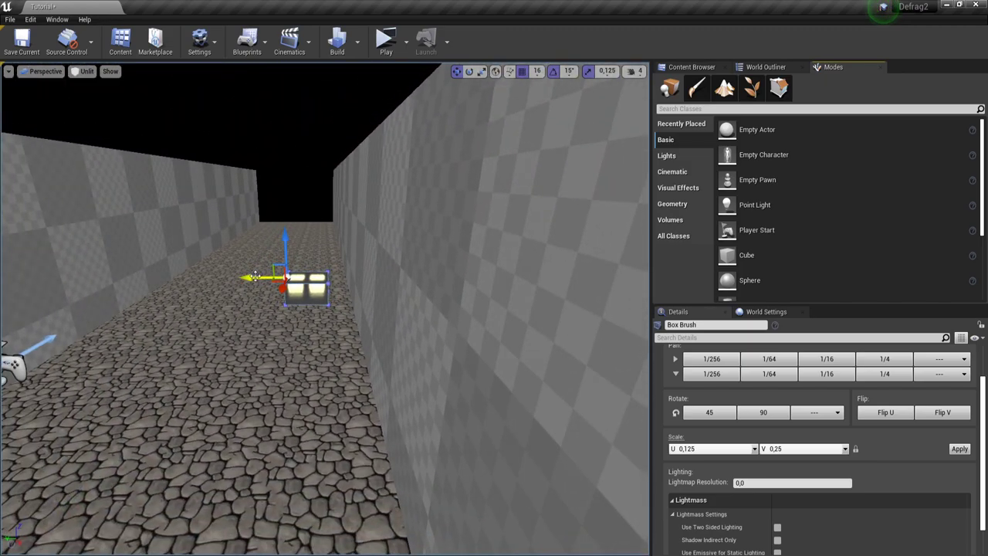
key("alt+h")
key("alt+j")
scroll(317, 367, "down", 8)
right_click_drag(370, 358, 381, 457)
scroll(369, 450, "up", 2)
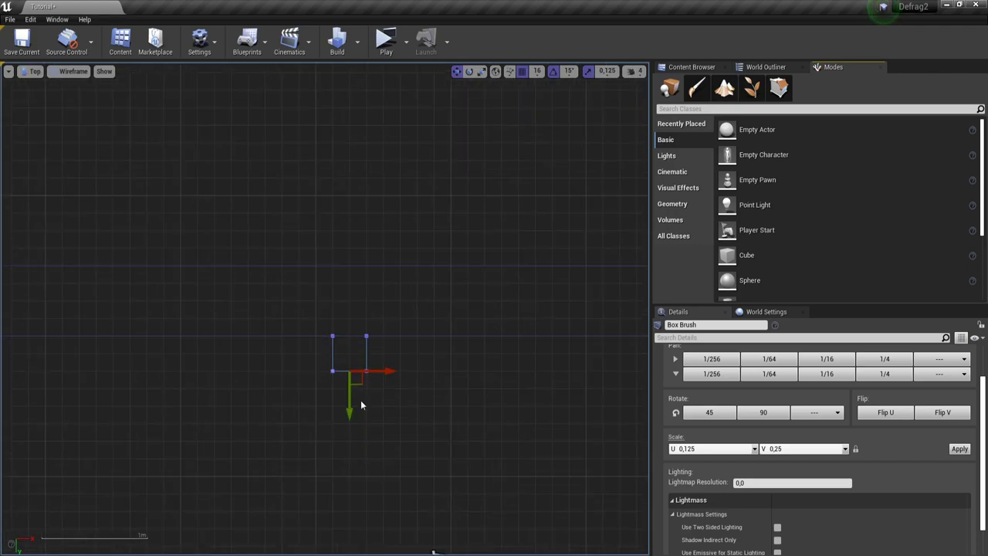
key("alt+g")
mouse_move(367, 403)
right_mouse_down()
mouse_move(425, 401)
mouse_move(486, 371)
mouse_move(425, 424)
mouse_move(525, 409)
mouse_move(370, 394)
right_mouse_up()
Step: Select the box brush's faces other than the front and reset their i_Lamp material to None
left_click(364, 328)
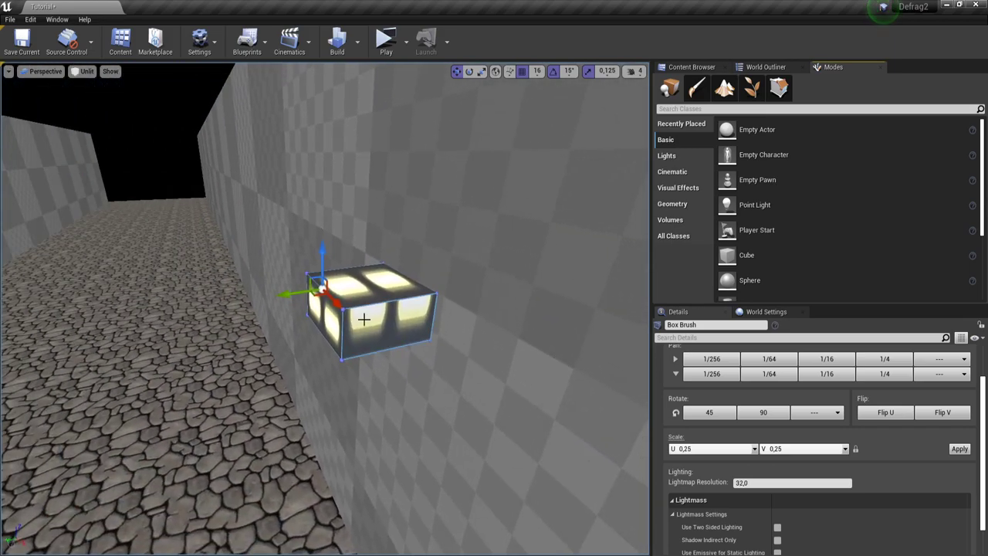
mouse_move(367, 279)
right_mouse_down()
mouse_move(510, 279)
mouse_move(532, 289)
right_mouse_up()
left_click(367, 287)
left_click(388, 299)
left_click(413, 301)
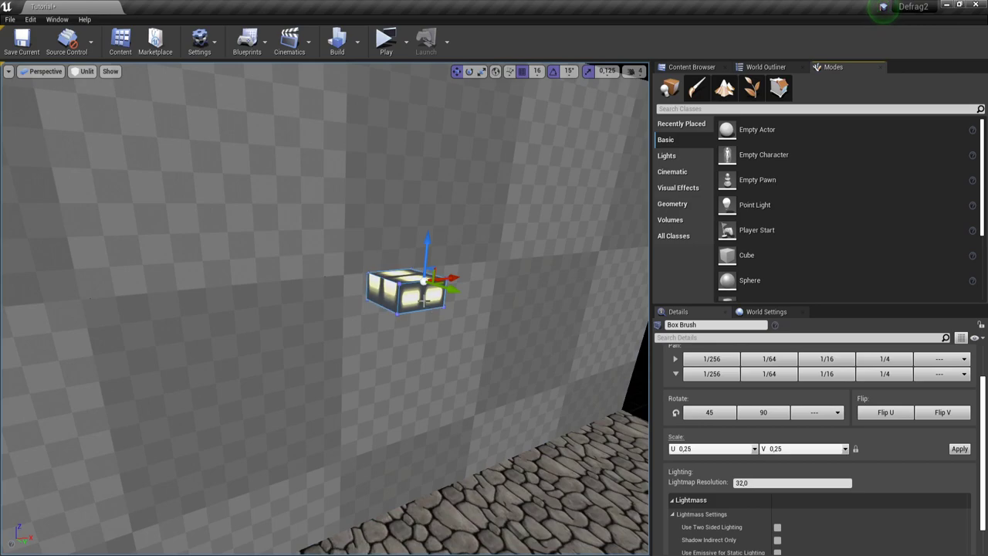
scroll(421, 296, "up", 5)
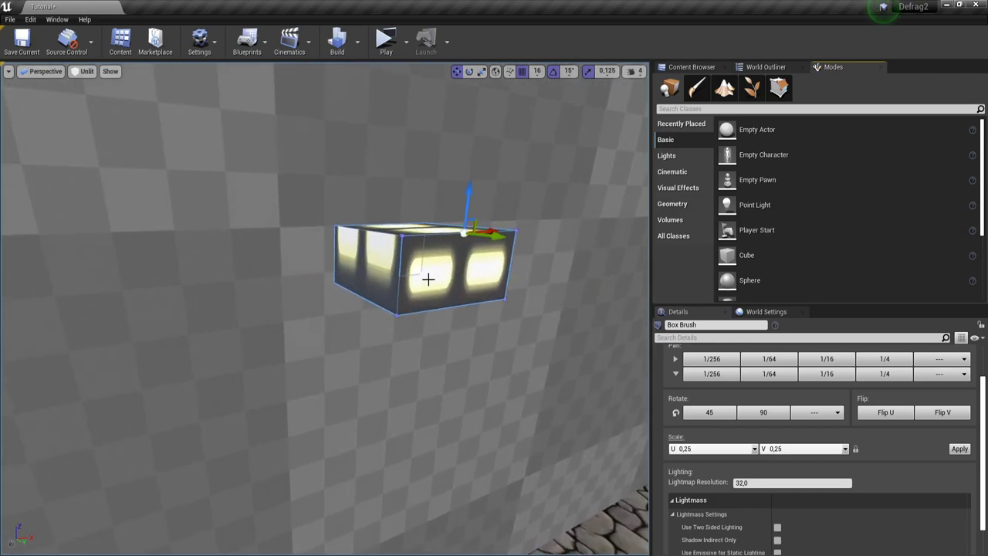
scroll(828, 471, "up", 10)
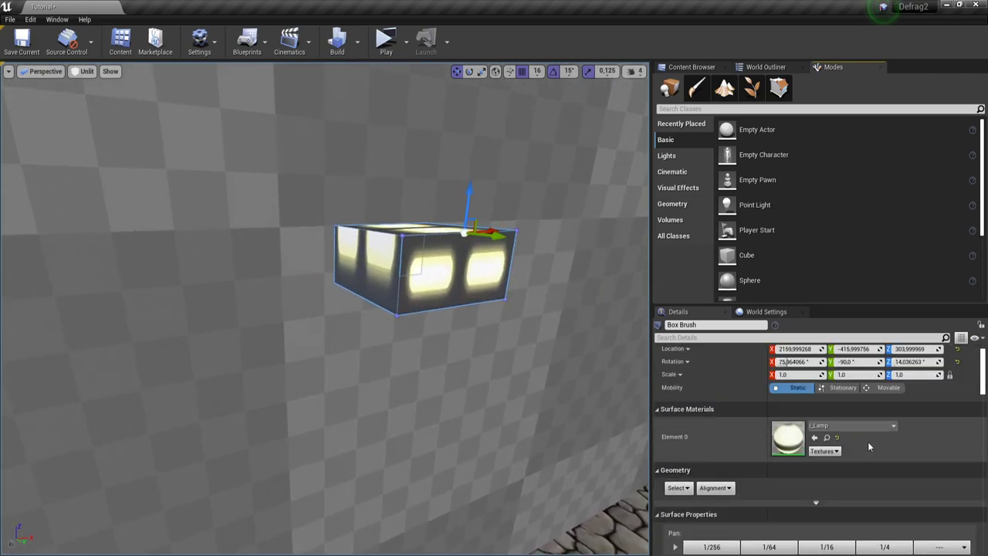
left_click(837, 455)
right_click_drag(494, 347, 285, 409)
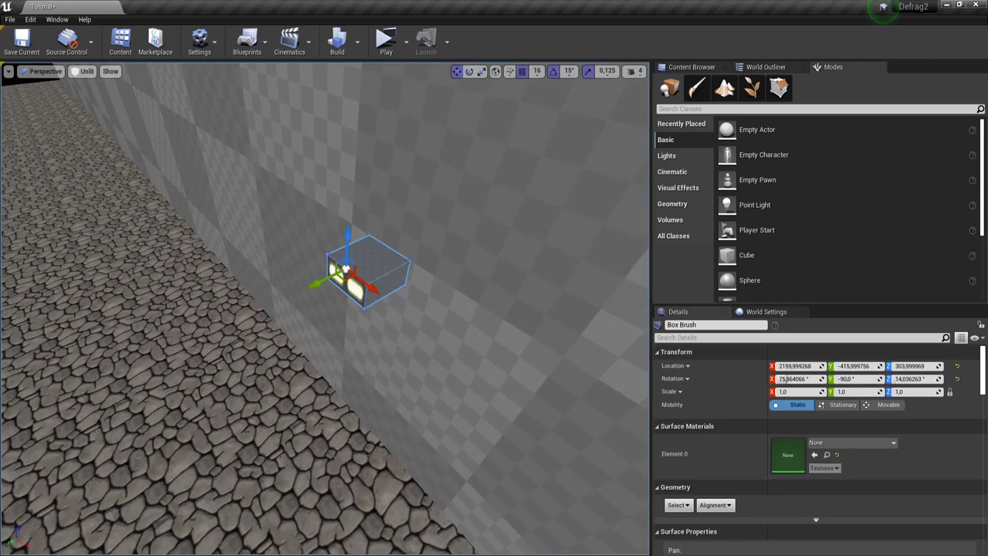
Step: Set the grid snap to 2 and move the box brush's vertices in the top view to flatten it into a thin panel
key("alt+k")
key("alt+j")
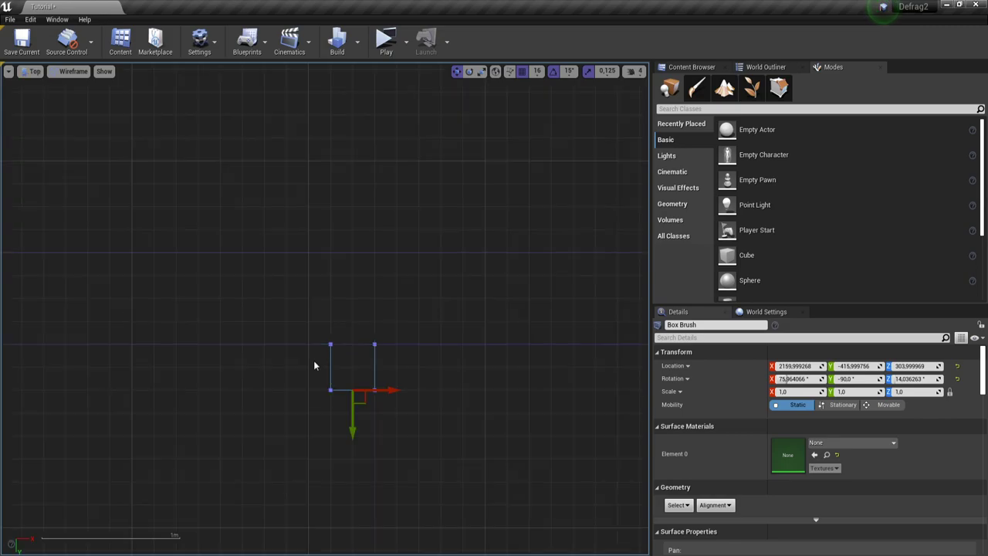
key("shift+5")
mouse_move(297, 324)
left_mouse_down()
mouse_move(391, 390)
mouse_move(383, 400)
left_mouse_up()
left_click(538, 71)
left_click(540, 116)
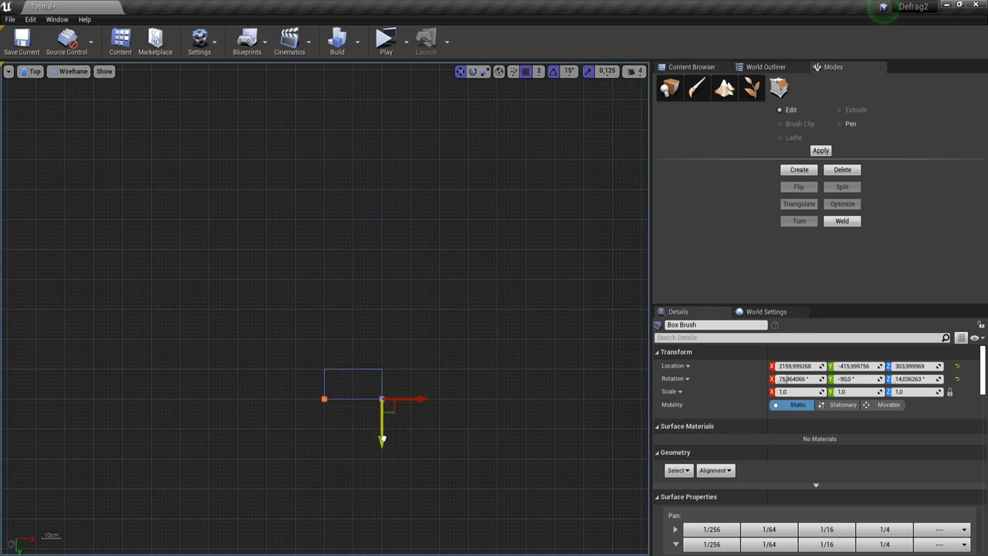
Step: Move the thin lamp panel to Y -445.999756 so it lies against the corridor wall
key("shift+1")
scroll(374, 417, "up", 2)
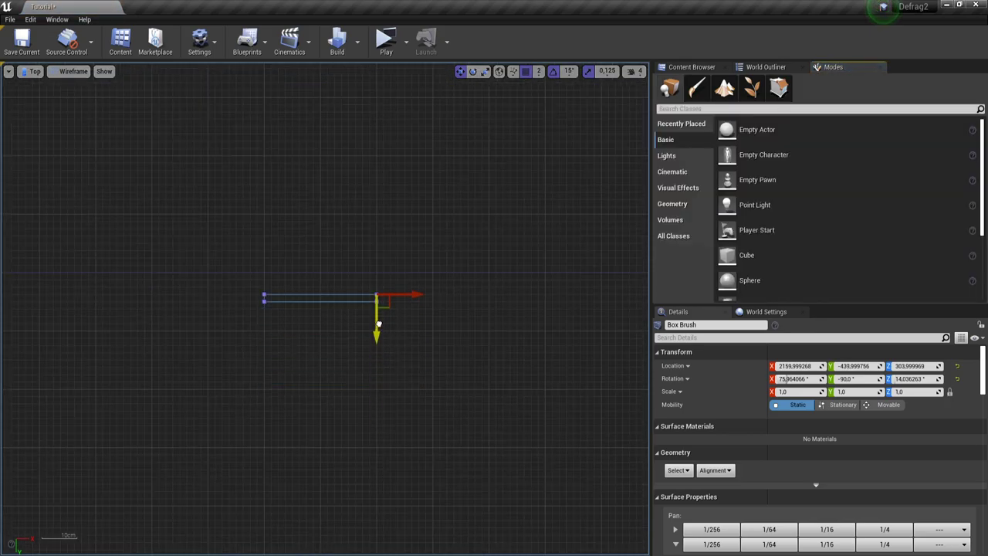
key("alt+g")
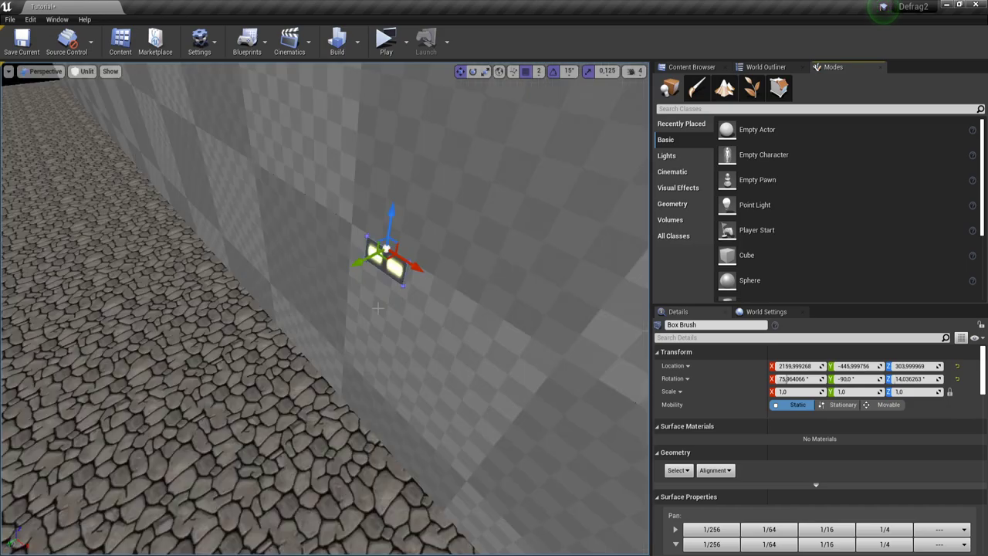
mouse_move(393, 417)
right_mouse_down()
mouse_move(424, 398)
mouse_move(347, 378)
mouse_move(340, 386)
mouse_move(495, 417)
right_mouse_up()
left_click(394, 417)
left_click(301, 334)
Step: Switch the perspective viewport to Lit shading and clear the selection
left_click(87, 71)
left_click(92, 93)
mouse_move(491, 324)
right_mouse_down()
mouse_move(464, 332)
mouse_move(491, 324)
mouse_move(541, 347)
mouse_move(416, 325)
mouse_move(491, 320)
right_mouse_up()
key("Escape")
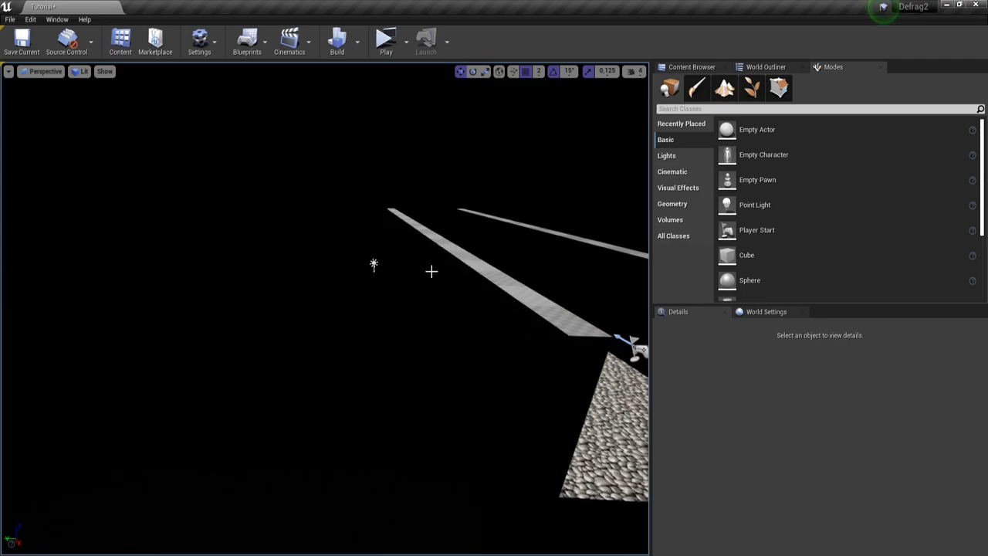
Step: Select the directional light beside the corridor and rotate it to change the light direction
left_click(376, 263)
mouse_move(376, 269)
right_mouse_down()
mouse_move(444, 269)
mouse_move(376, 269)
right_mouse_up()
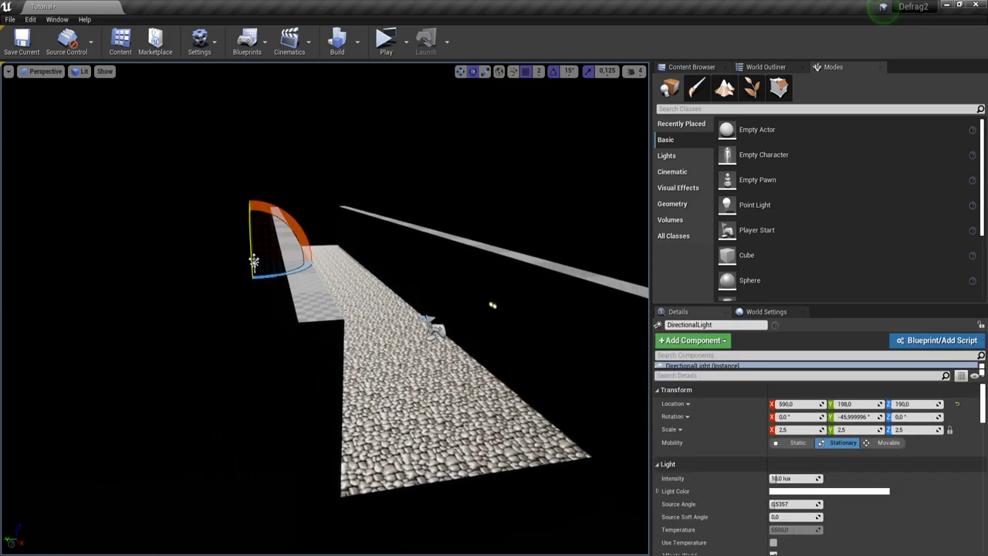
mouse_move(255, 330)
left_mouse_down()
mouse_move(254, 347)
mouse_move(258, 286)
mouse_move(260, 331)
left_mouse_up()
left_click_drag(251, 188, 293, 211)
Step: Examine how the wall lamp panel looks under Lit shading from close up
right_click_drag(293, 210, 409, 238)
key("w")
key("w")
key("s")
left_click(340, 274)
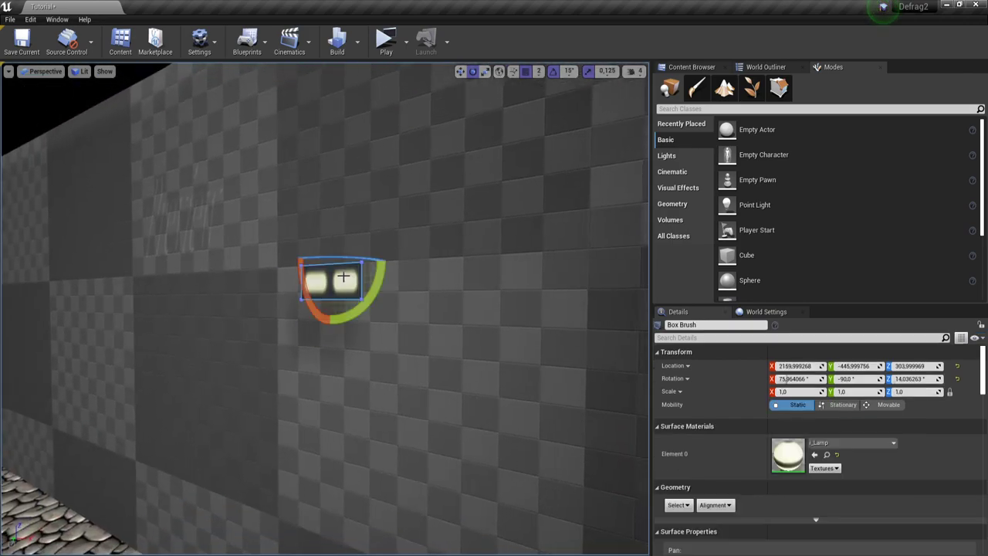
key("w")
key("w")
right_click_drag(410, 305, 439, 302)
key("s")
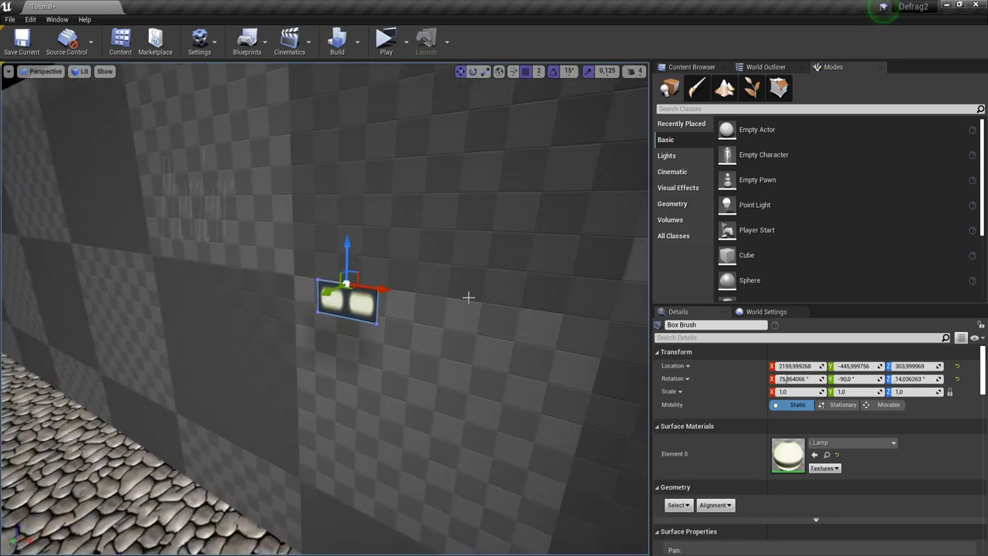
Step: Open the i_Lamp material instance and set its EmissionCol to a saturated blue, hex sRGB 0017B6FF
left_click(696, 68)
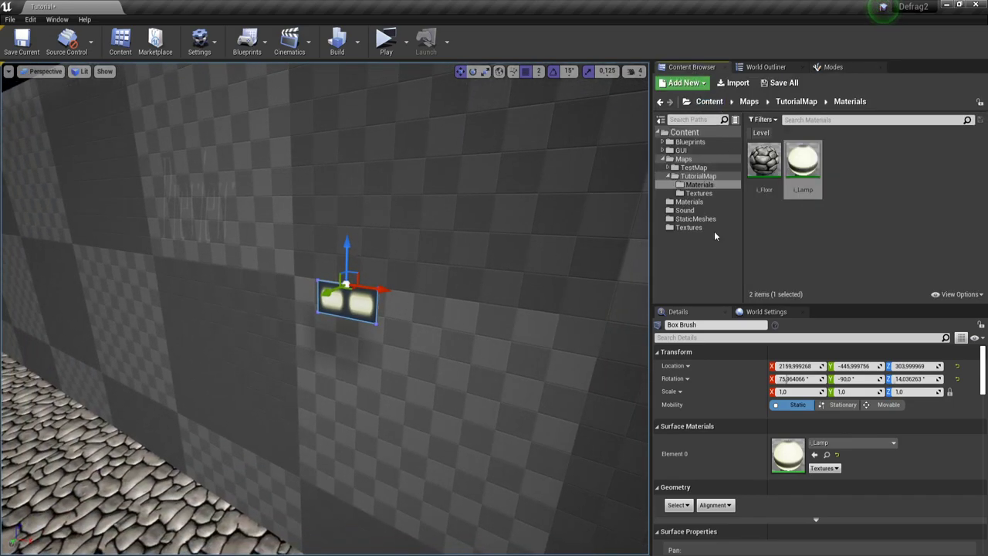
double_click(803, 164)
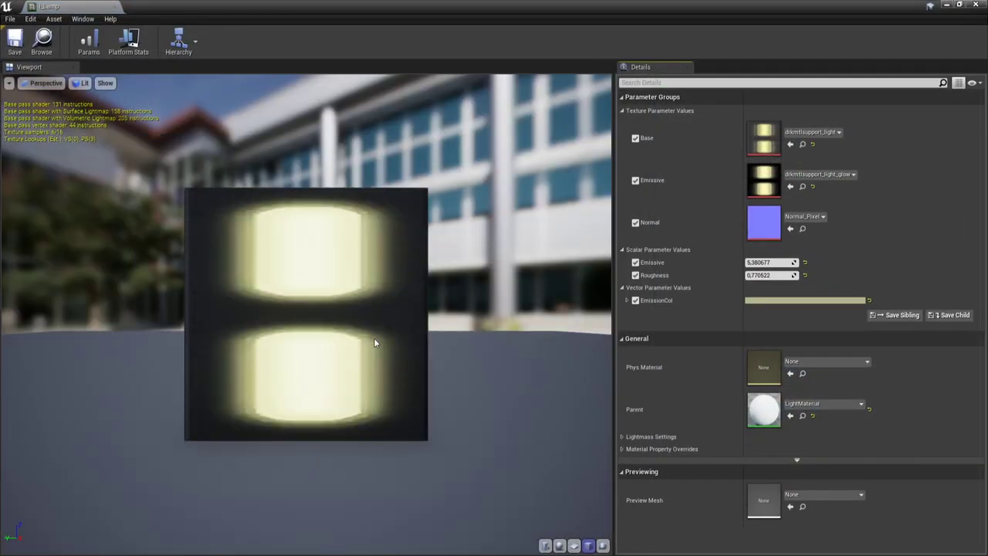
left_click(773, 300)
left_click(592, 318)
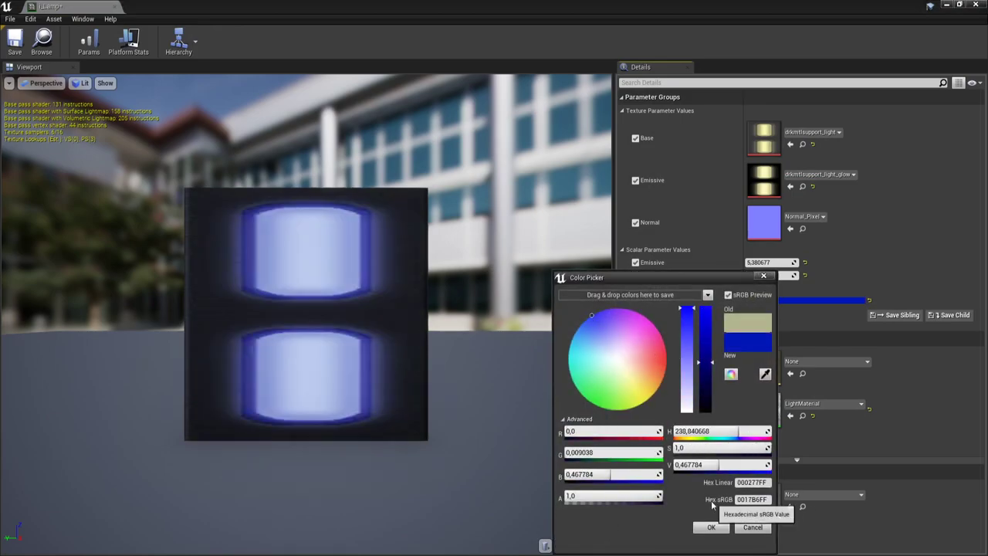
left_click(711, 527)
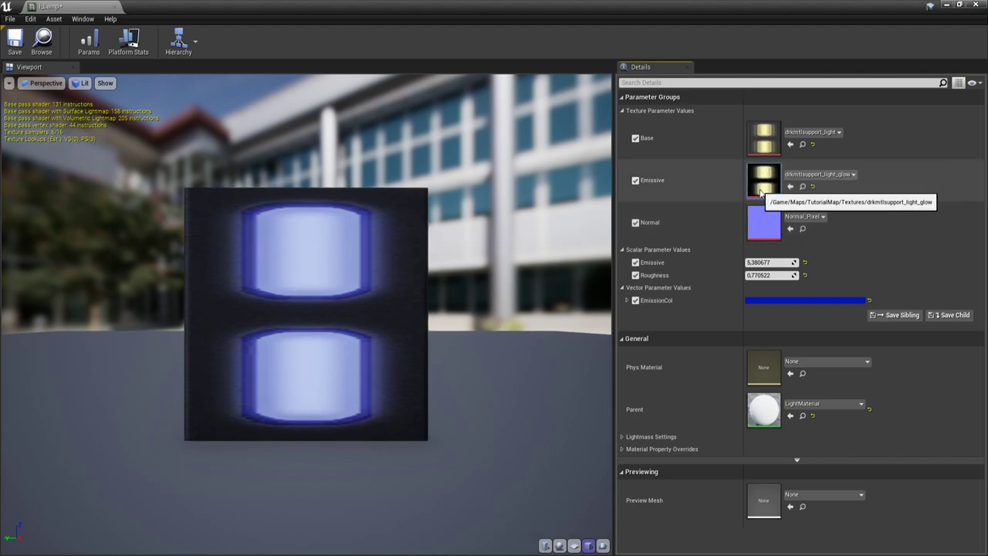
Step: Set the EmissionCol of i_Lamp to a lighter blue, hex sRGB 003EB6FF, and save the instance
left_click(838, 301)
left_click(617, 364)
left_click_drag(624, 384, 625, 309)
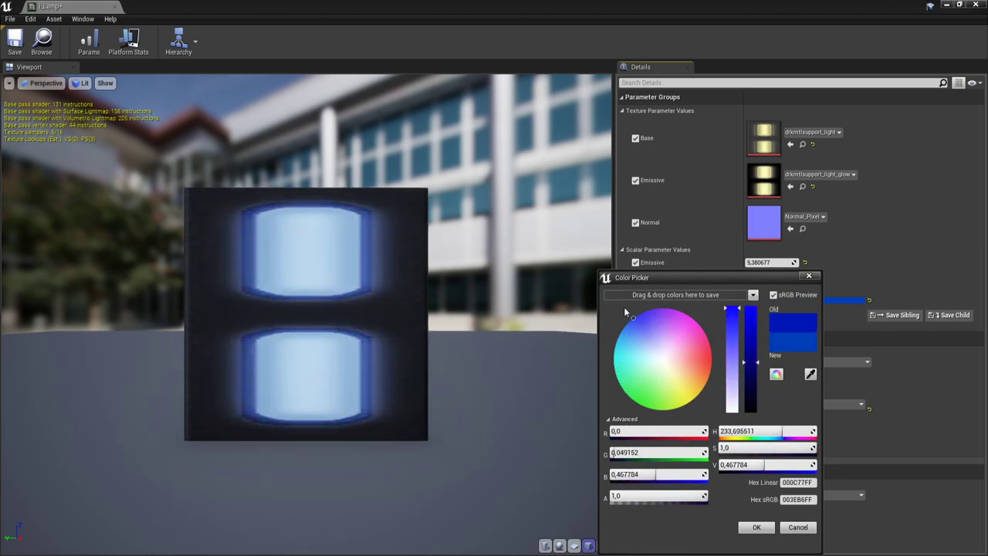
left_click(759, 527)
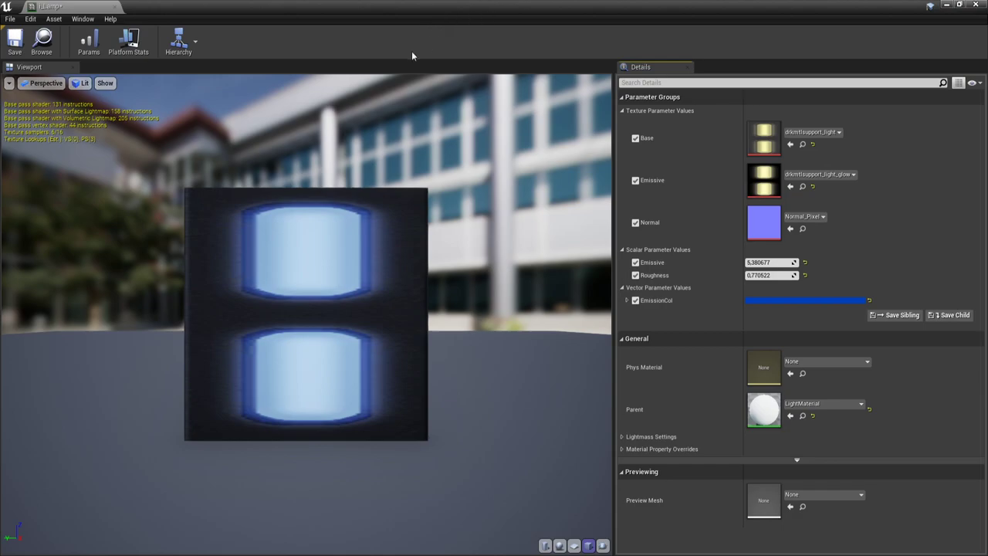
key("ctrl+s")
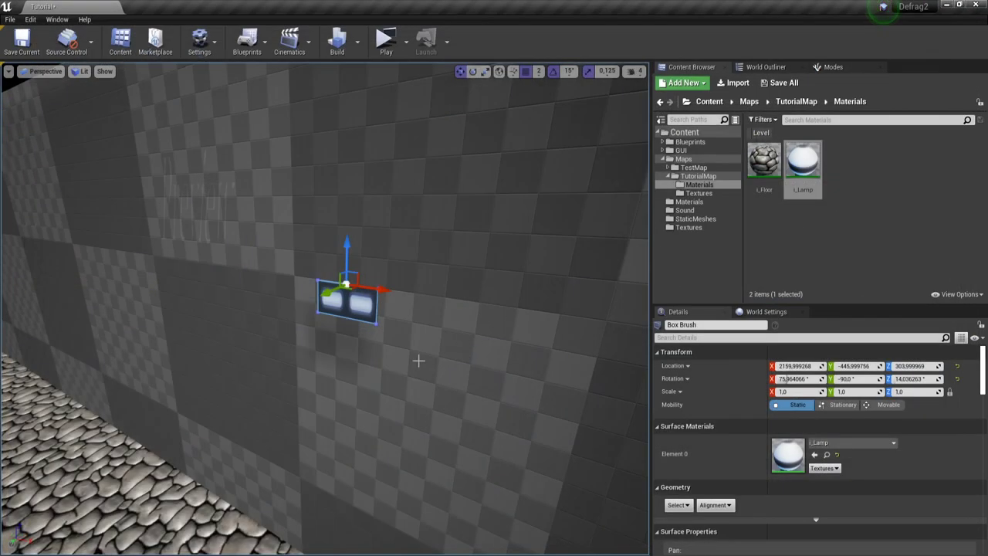
Step: Select the cobblestone floor brush of the corridor
right_click_drag(417, 360, 410, 362)
left_click(410, 362)
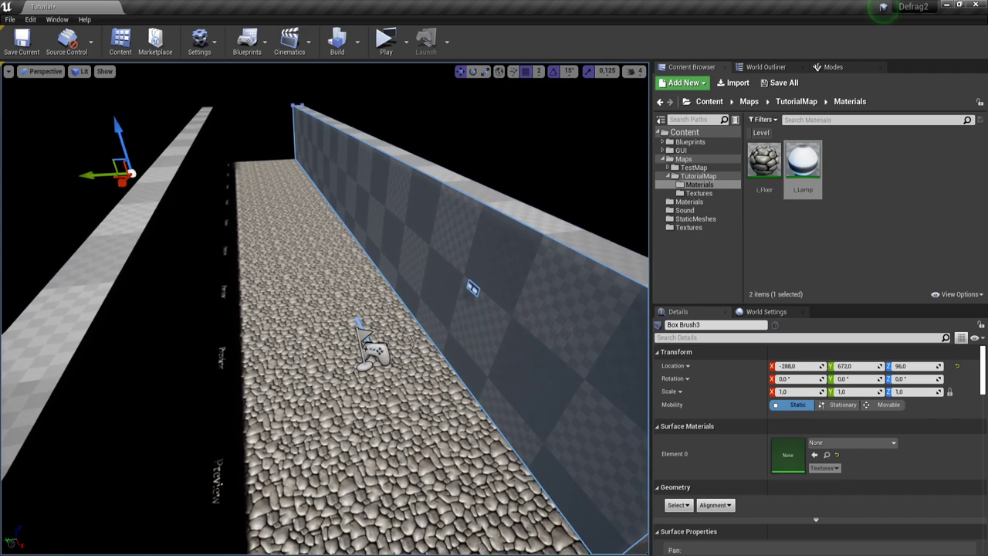
left_click(409, 362)
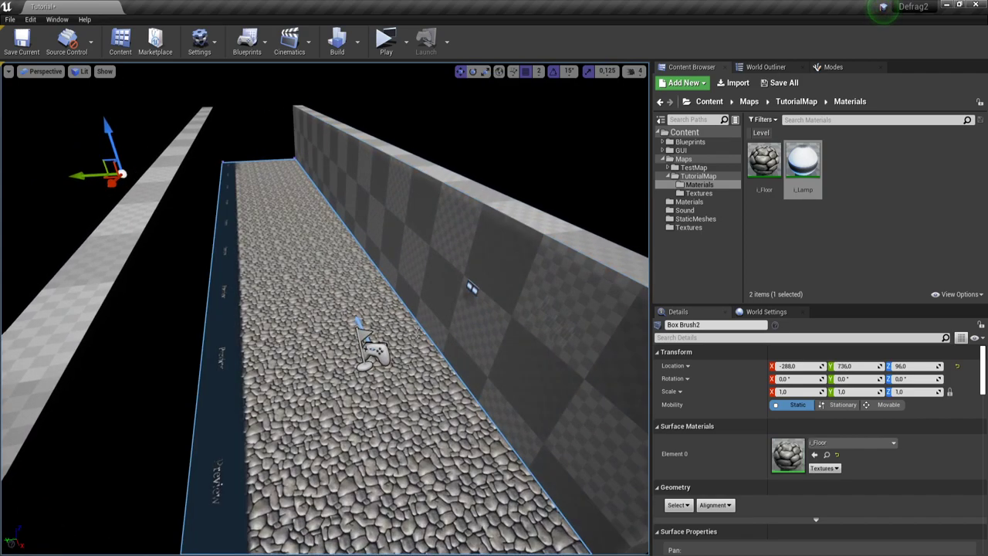
Step: Open BaseMaterial from the main Content Materials folder and examine its whole node graph
left_click(703, 228)
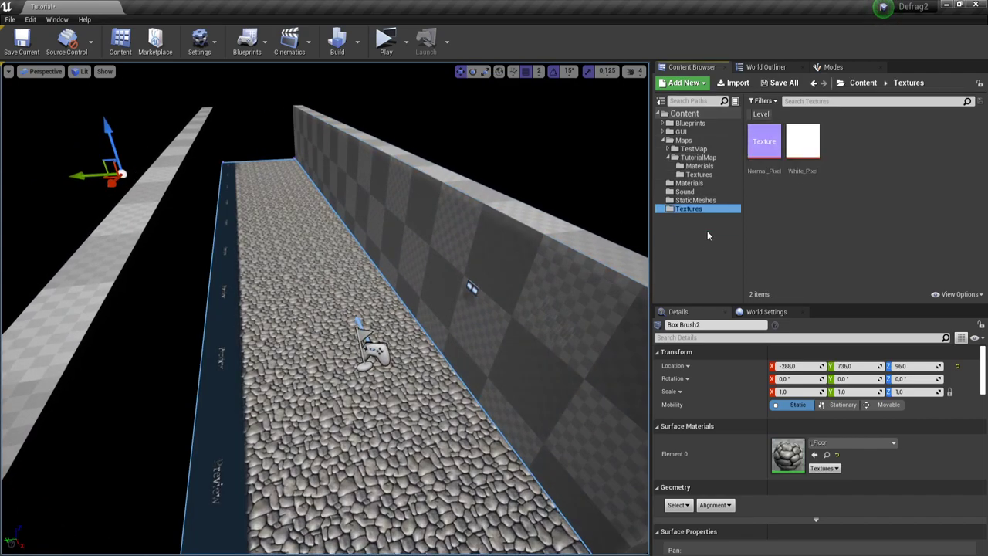
left_click(690, 182)
double_click(762, 143)
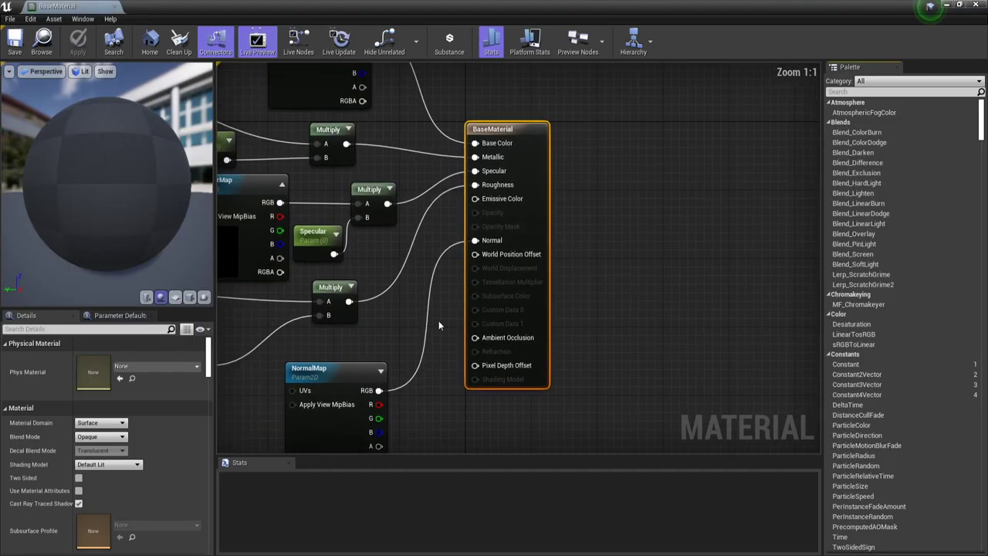
scroll(439, 320, "down", 1)
right_click_drag(391, 309, 532, 302)
scroll(577, 316, "down", 2)
left_click(501, 147)
scroll(188, 454, "down", 3)
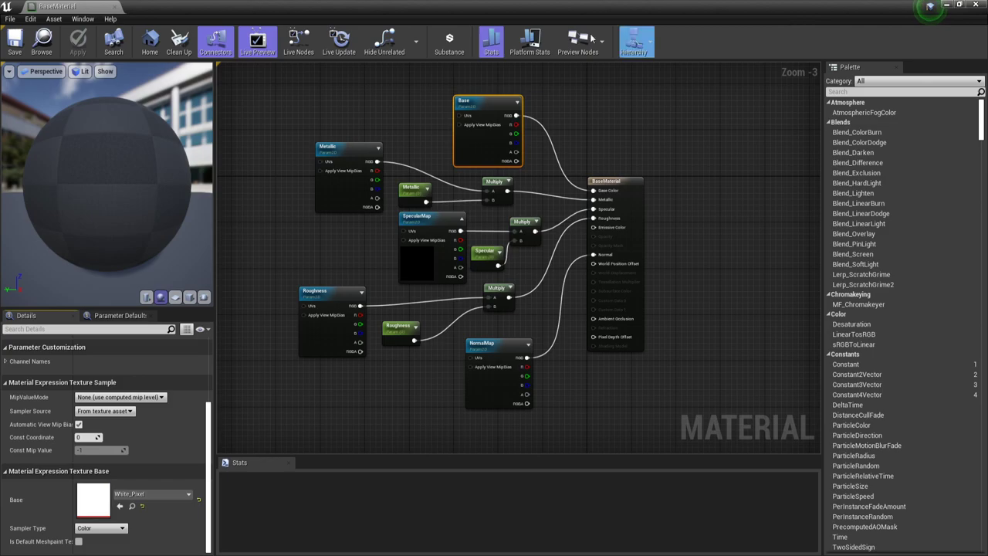
Step: Inspect the Metallic, Base and NormalMap parameter nodes of BaseMaterial and close its editor
left_click(405, 203)
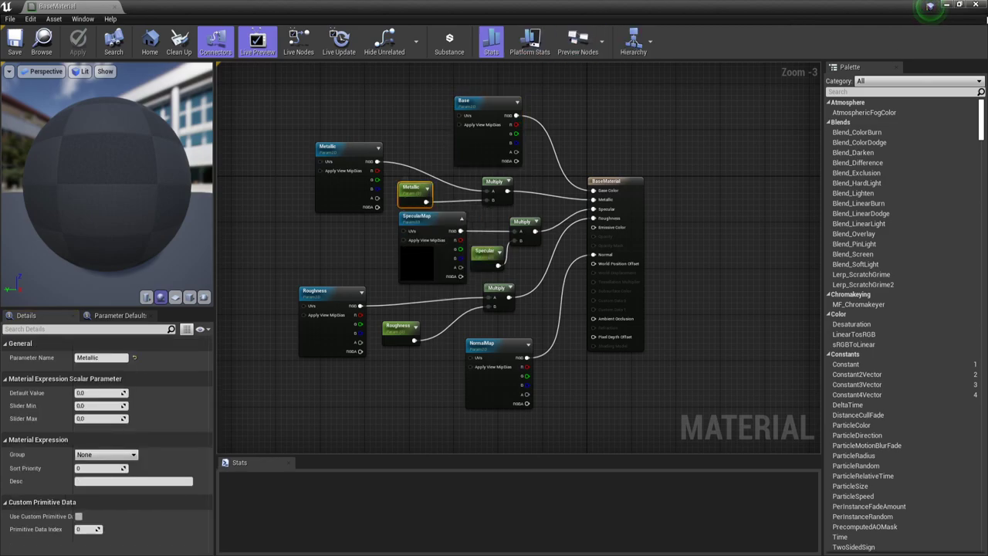
left_click(471, 148)
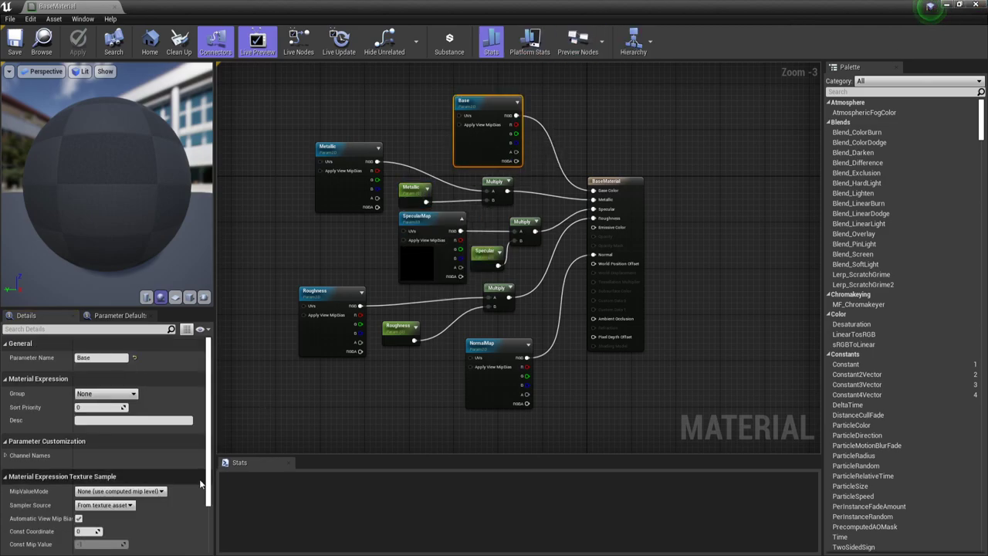
scroll(200, 450, "down", 5)
left_click(474, 407)
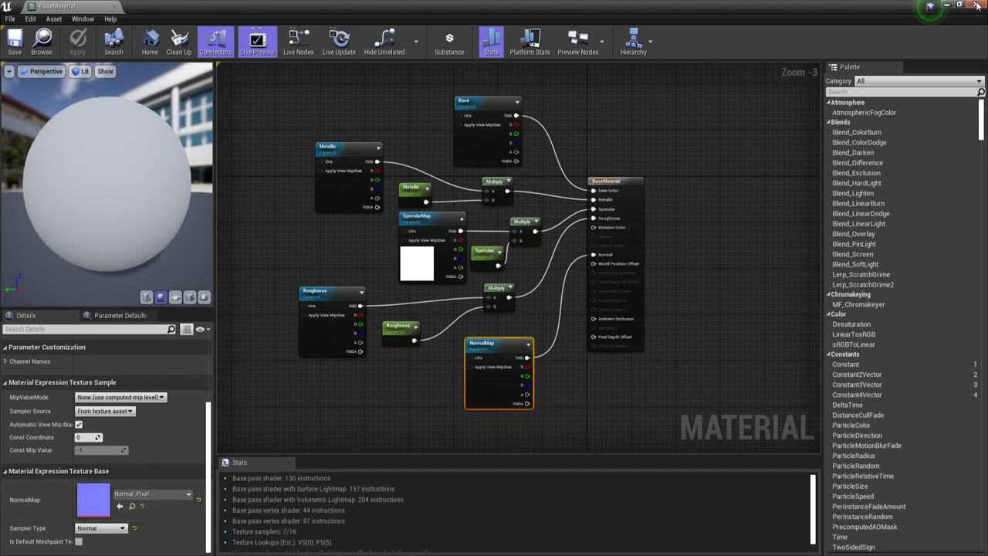
left_click(465, 145)
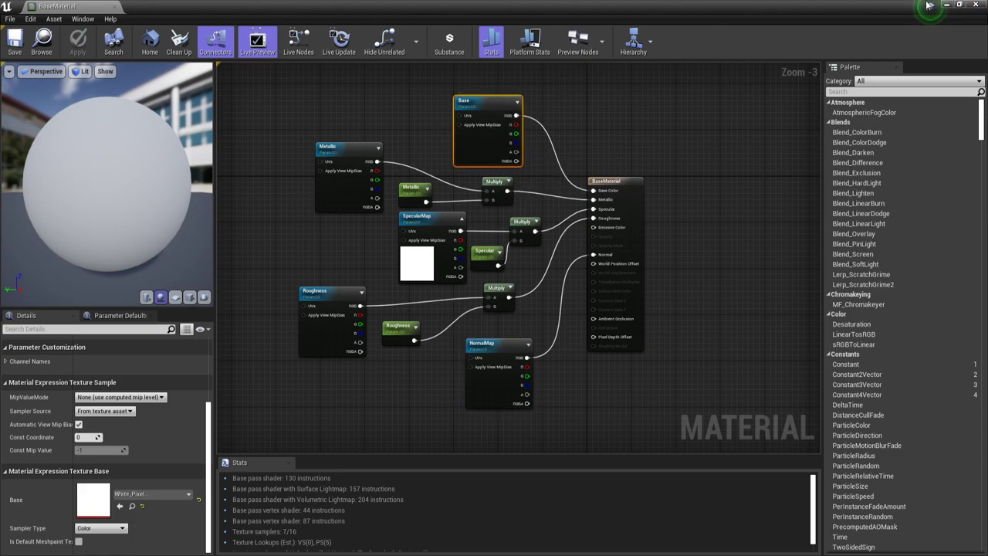
left_click(980, 6)
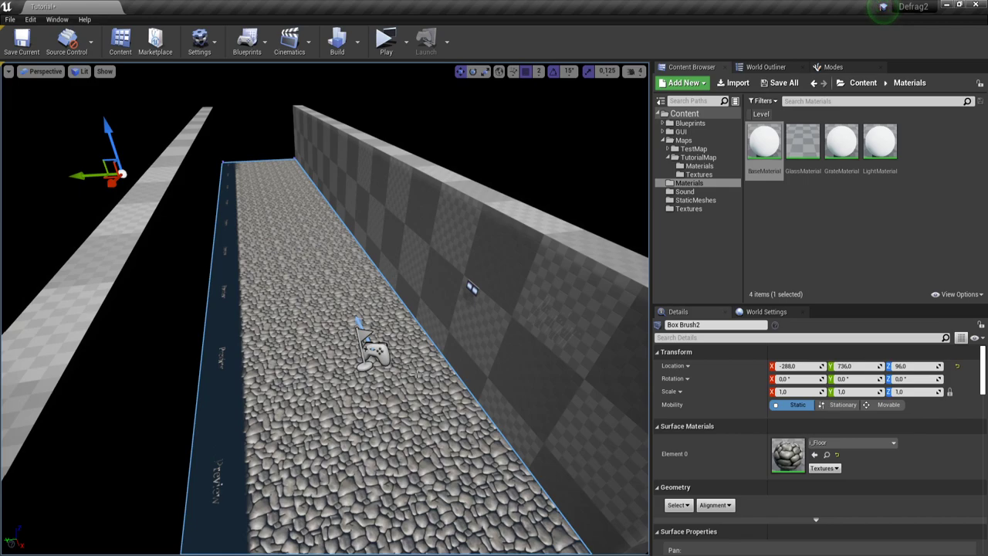
Step: Review the actions available for BaseMaterial and LightMaterial and the instances in the TutorialMap Materials folder
mouse_move(758, 166)
right_click(764, 155)
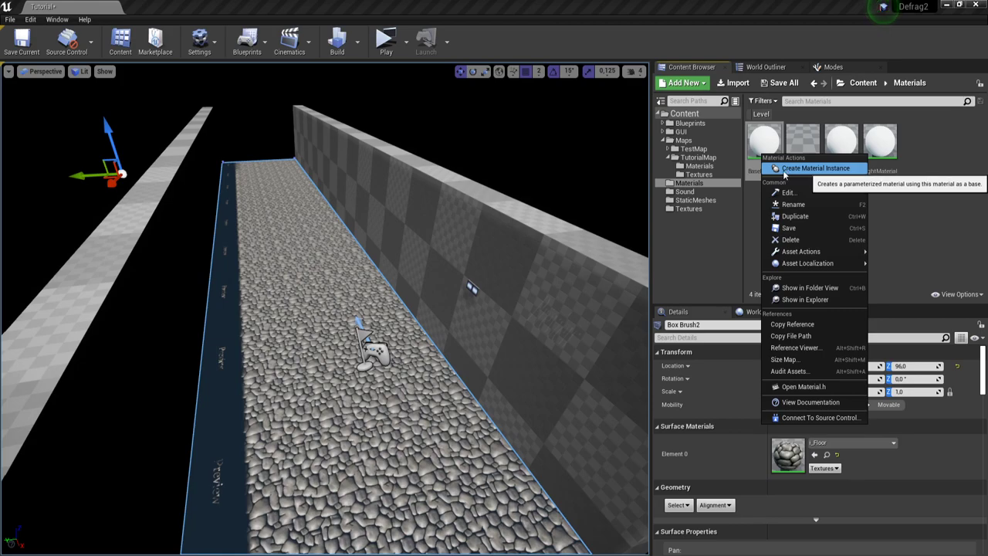
left_click(751, 210)
left_click(735, 165)
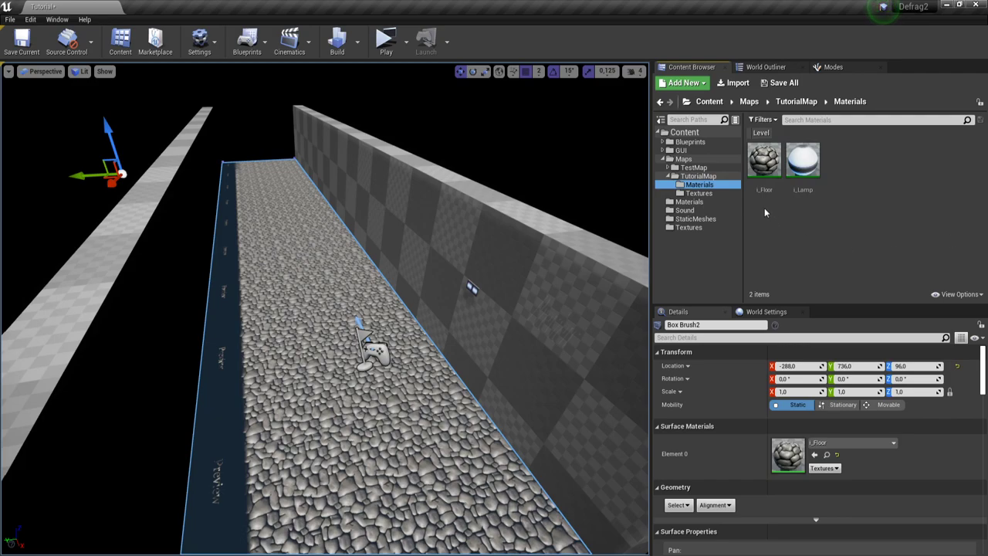
left_click(803, 164)
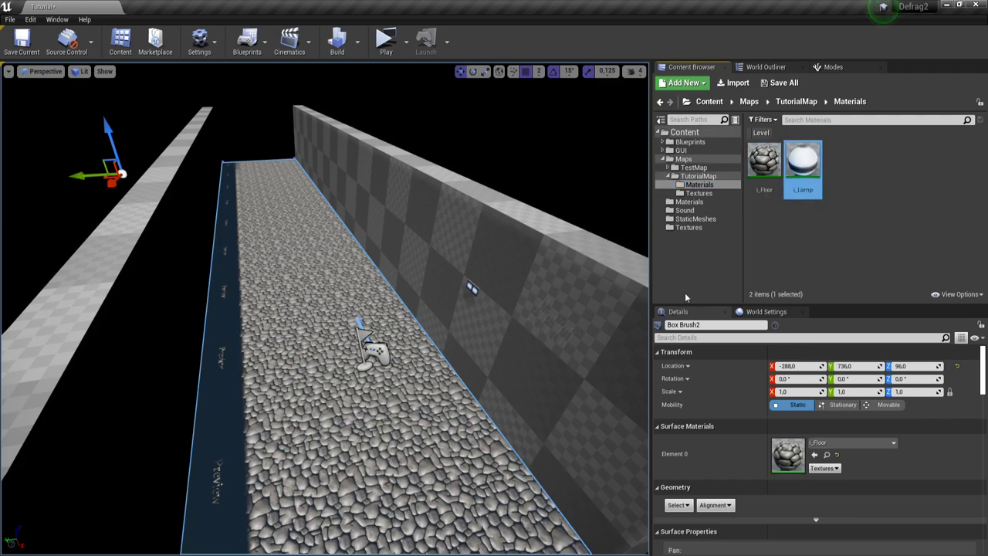
left_click(691, 202)
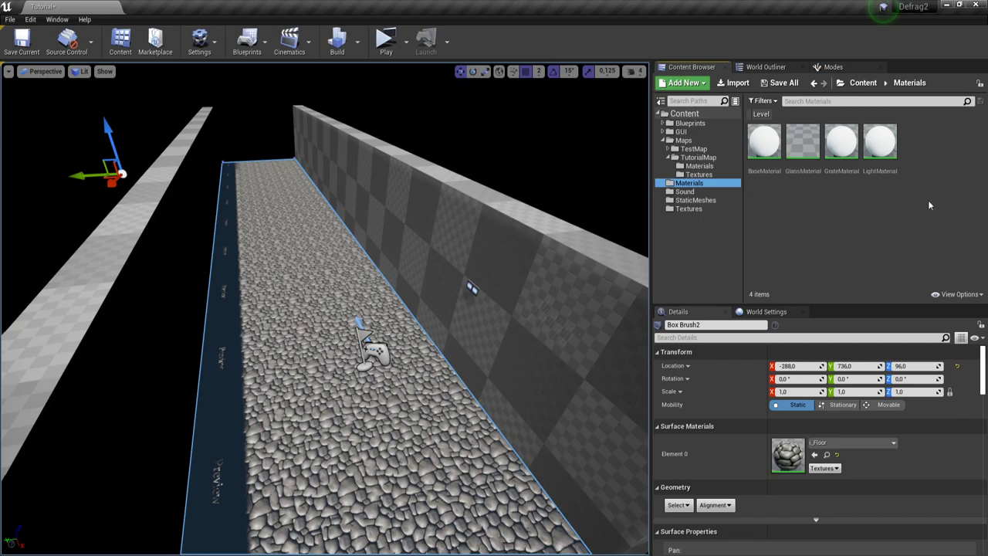
right_click(880, 141)
mouse_move(921, 244)
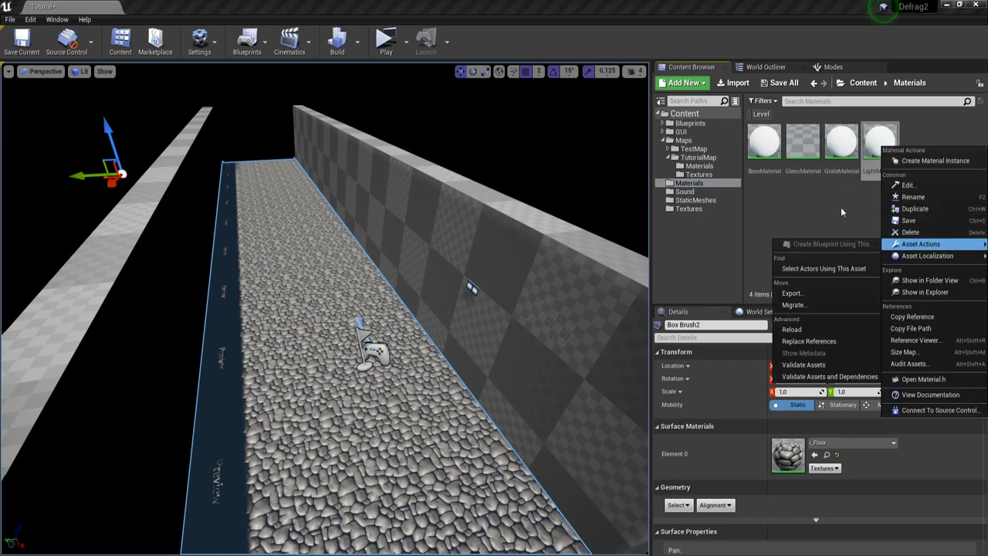
Step: Create a material instance of GrateMaterial named i_grate and move it into the TutorialMap Materials folder
left_click(842, 147)
right_click(847, 150)
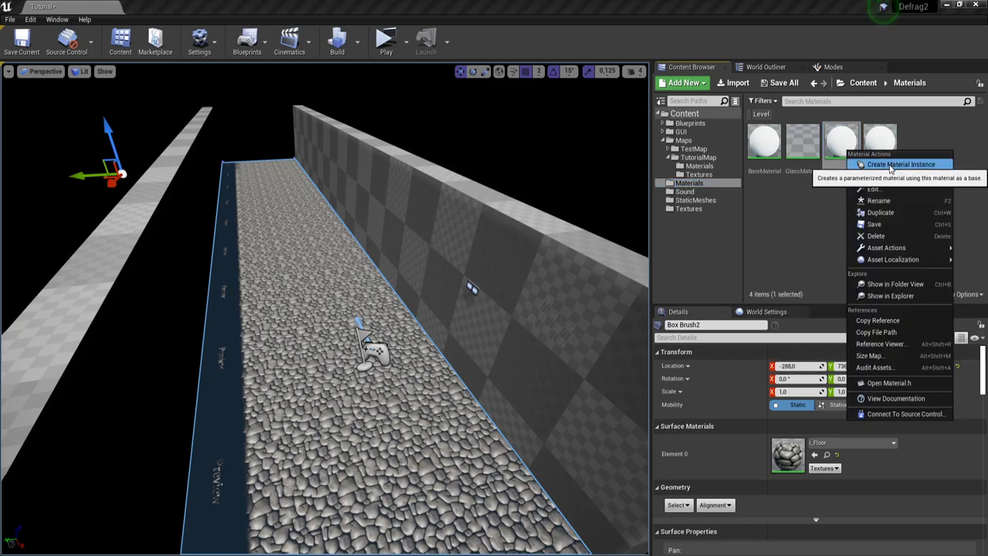
left_click(896, 165)
type("i_grate")
key("Return")
left_click_drag(882, 144, 699, 176)
left_click(728, 186)
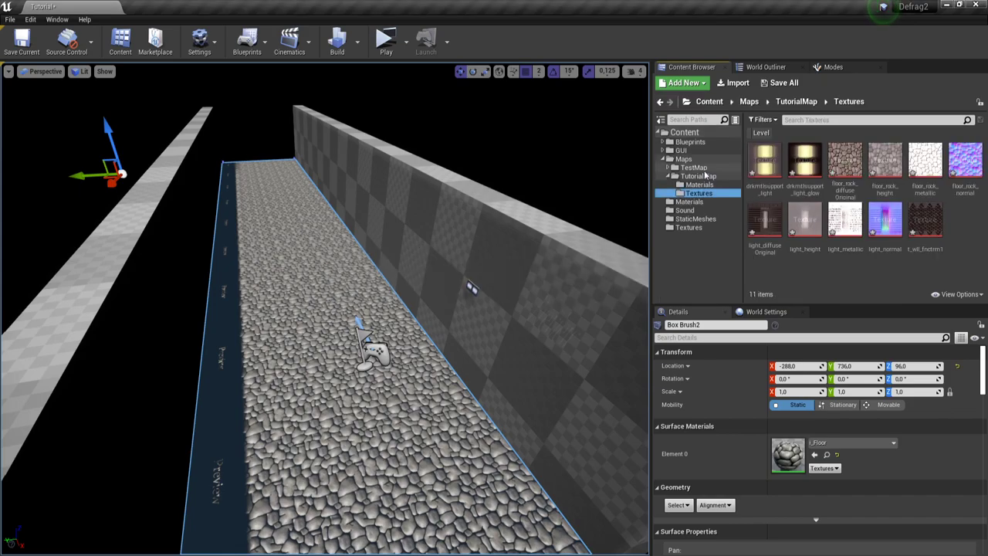
Step: Open i_grate from the TutorialMap Materials folder and enable its Base texture parameter
left_click(700, 185)
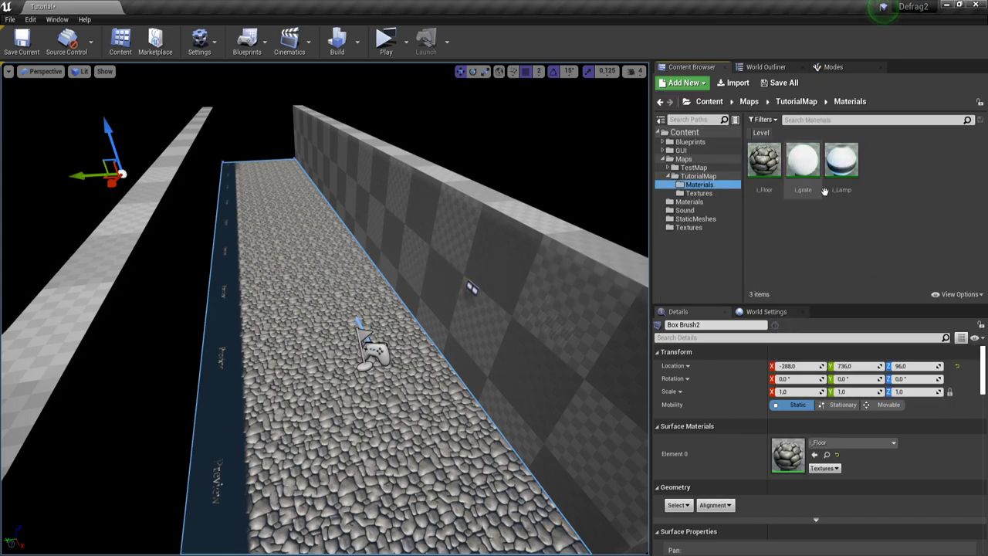
double_click(803, 162)
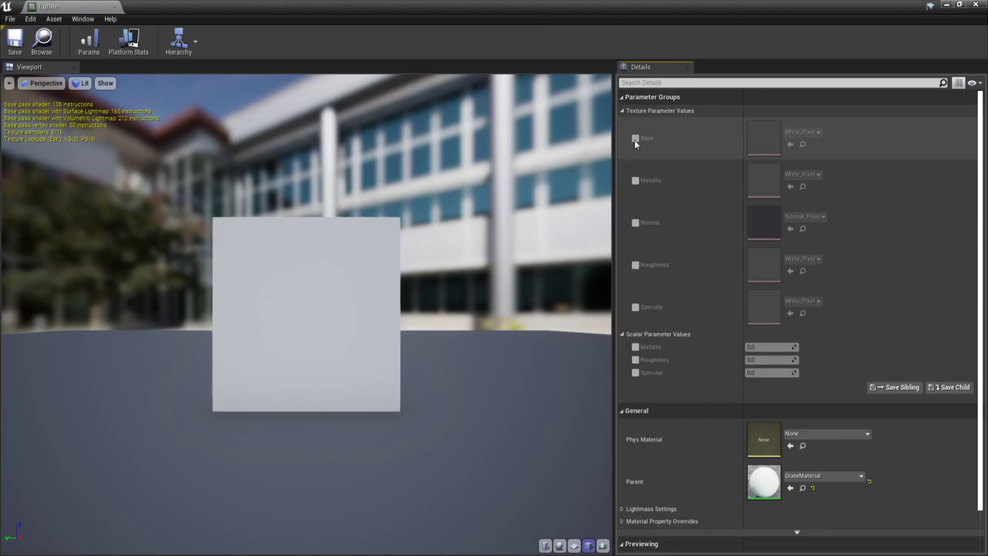
left_click(635, 138)
left_click(636, 179)
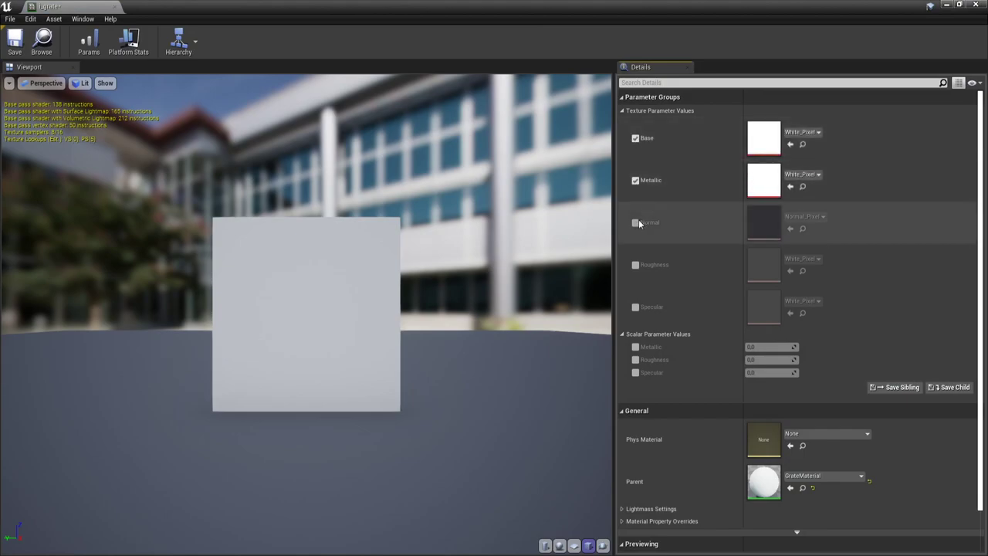
left_click(635, 222)
left_click(636, 264)
left_click(635, 307)
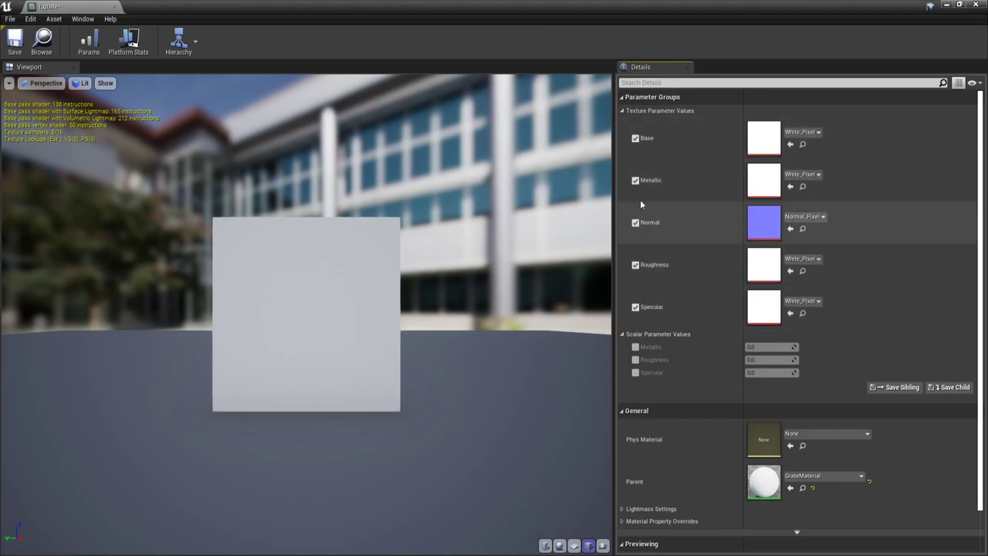
left_click(636, 180)
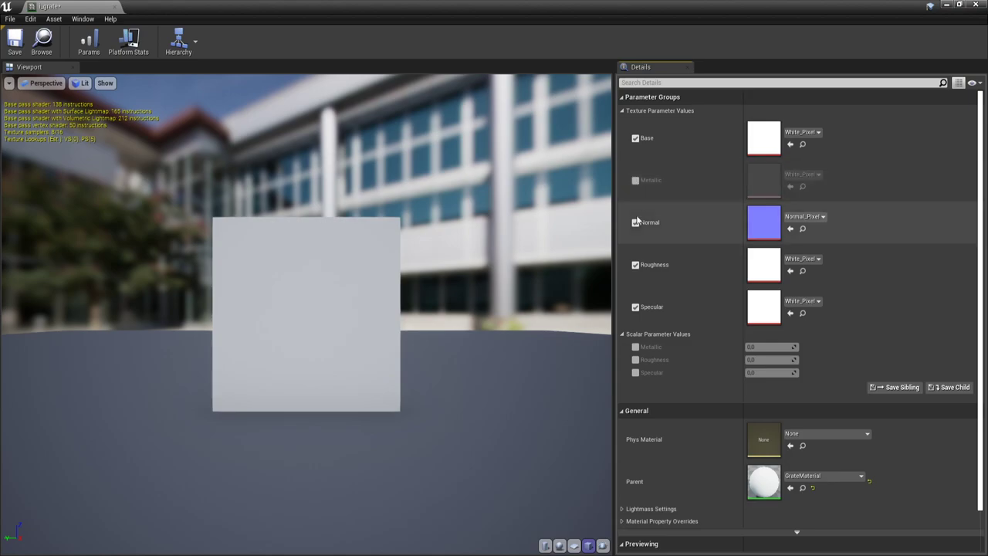
left_click(636, 222)
left_click(636, 264)
left_click(636, 306)
Step: Enable the Metallic, Roughness and Specular scalar parameters of i_grate
left_click(635, 346)
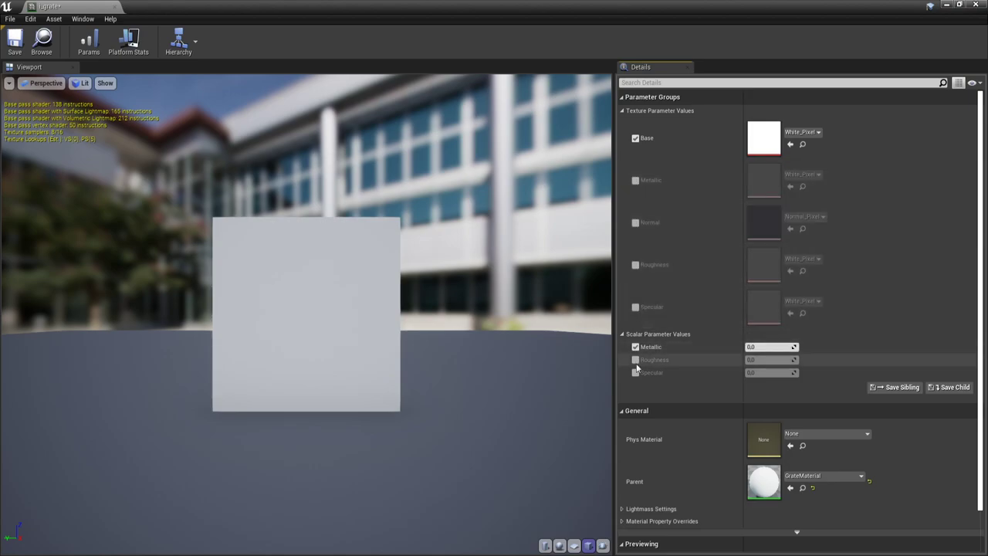
left_click(636, 360)
left_click(635, 372)
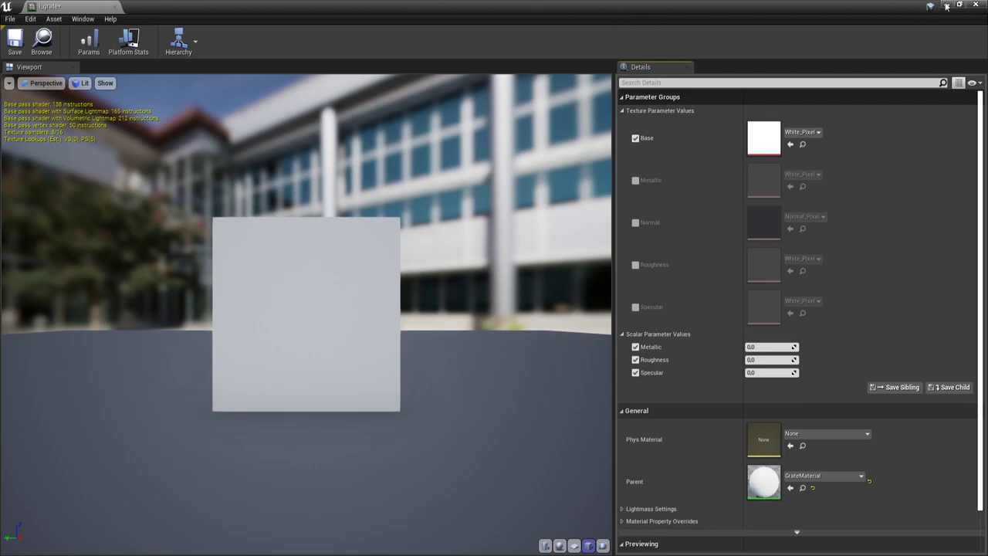
Step: Assign the t_wll_fnctrm1 texture from the TutorialMap Textures folder to the Base parameter of i_grate
left_click_drag(816, 6, 525, 151)
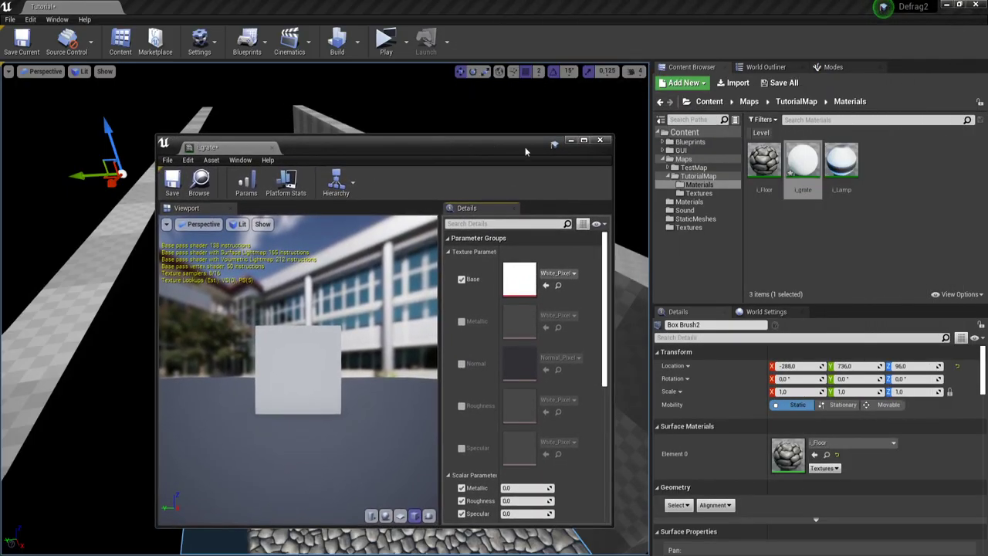
left_click(715, 193)
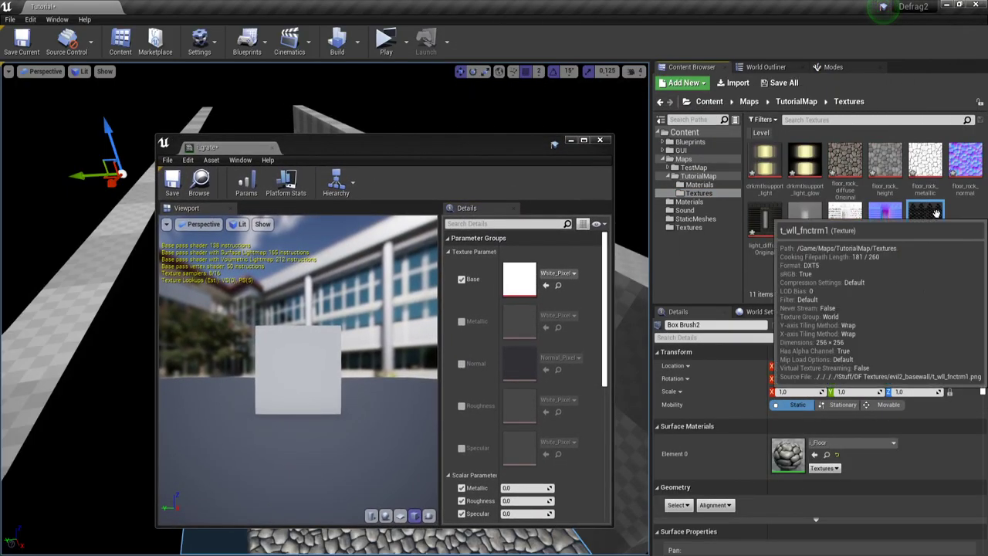
left_click(546, 286)
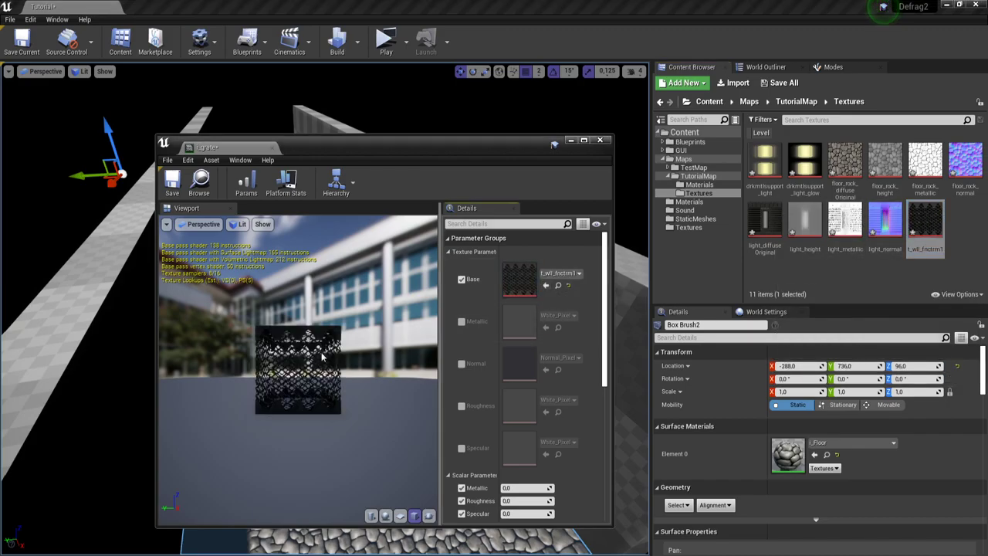
Step: Inspect the grate on the enlarged preview cube from an angle, save i_grate and close its editor
double_click(443, 148)
right_click_drag(315, 308, 314, 262)
left_click_drag(314, 308, 263, 317)
left_click_drag(339, 293, 437, 291)
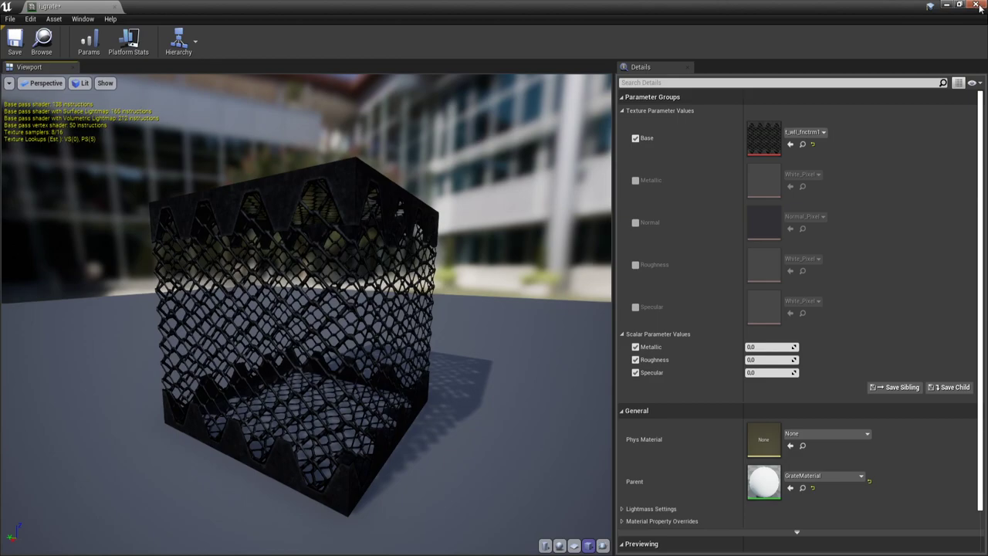
left_click(22, 49)
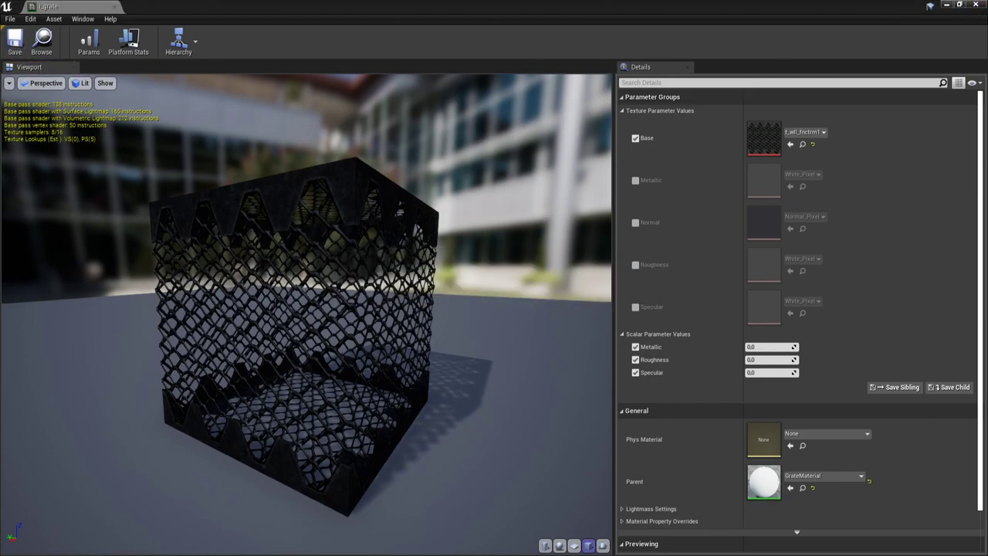
left_click(981, 6)
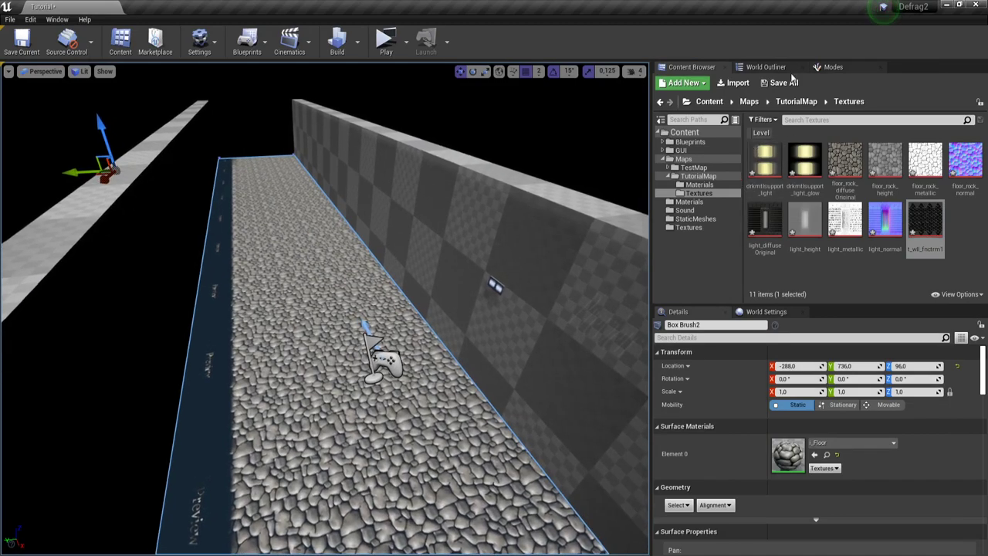
Step: Place an additive Box geometry brush on the corridor's cobblestone floor beside the player start
left_click(833, 66)
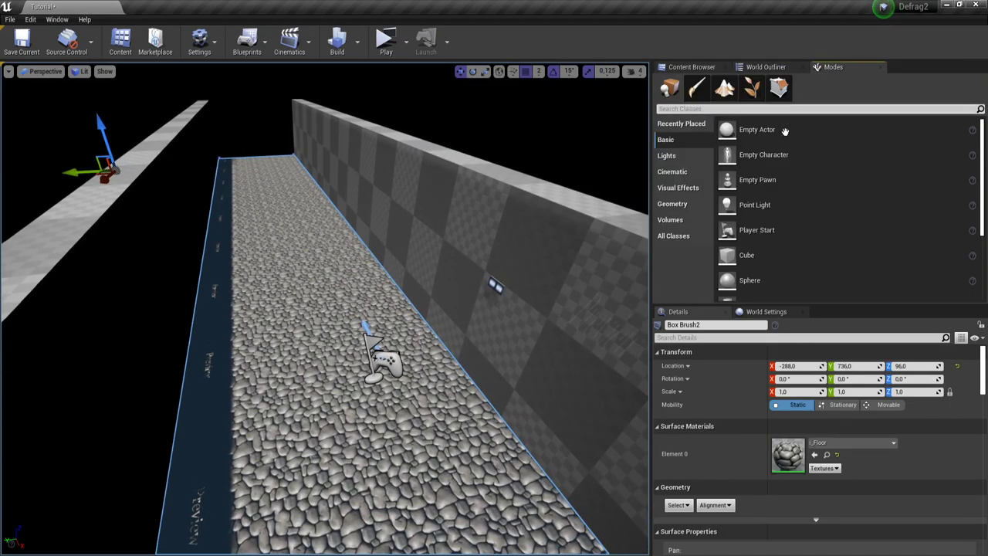
left_click(673, 204)
mouse_move(759, 132)
left_mouse_down()
mouse_move(285, 301)
mouse_move(294, 361)
left_mouse_up()
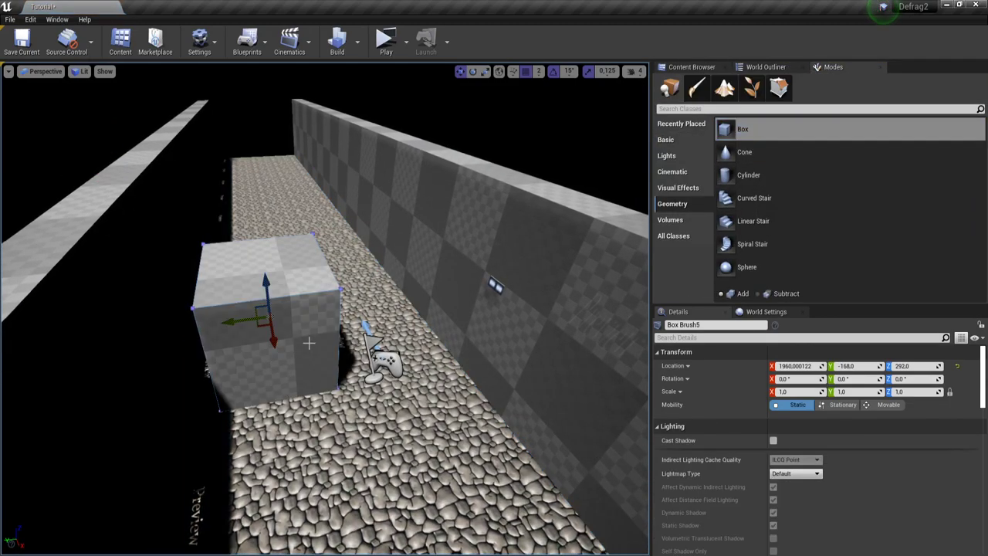
Step: Apply the i_grate material from the TutorialMap Materials folder to all faces of the new box brush
left_click(692, 67)
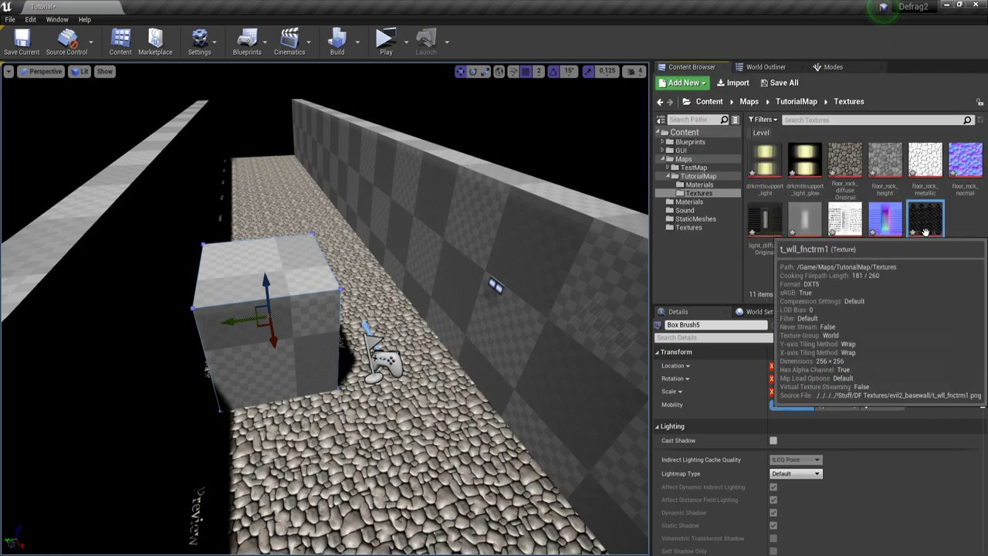
scroll(745, 453, "down", 10)
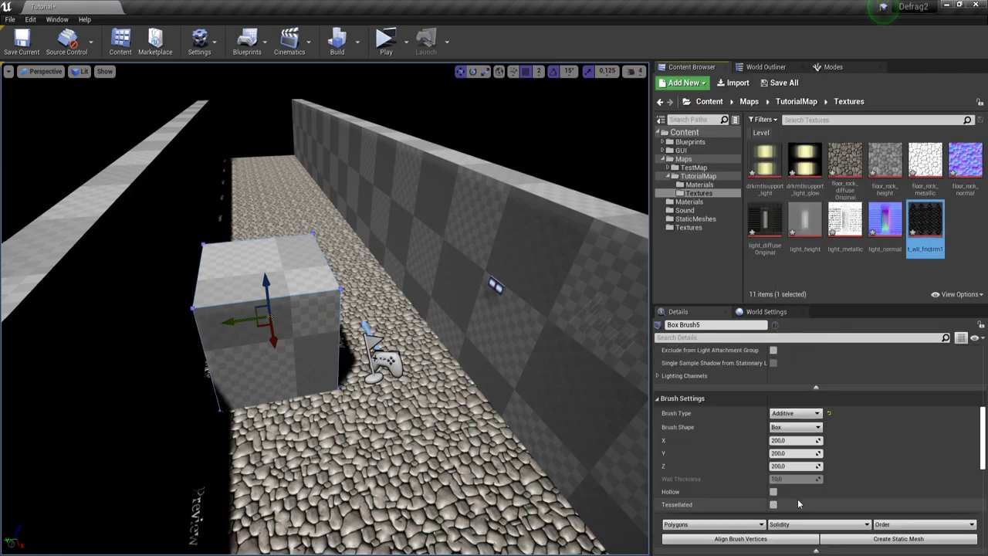
scroll(831, 487, "up", 5)
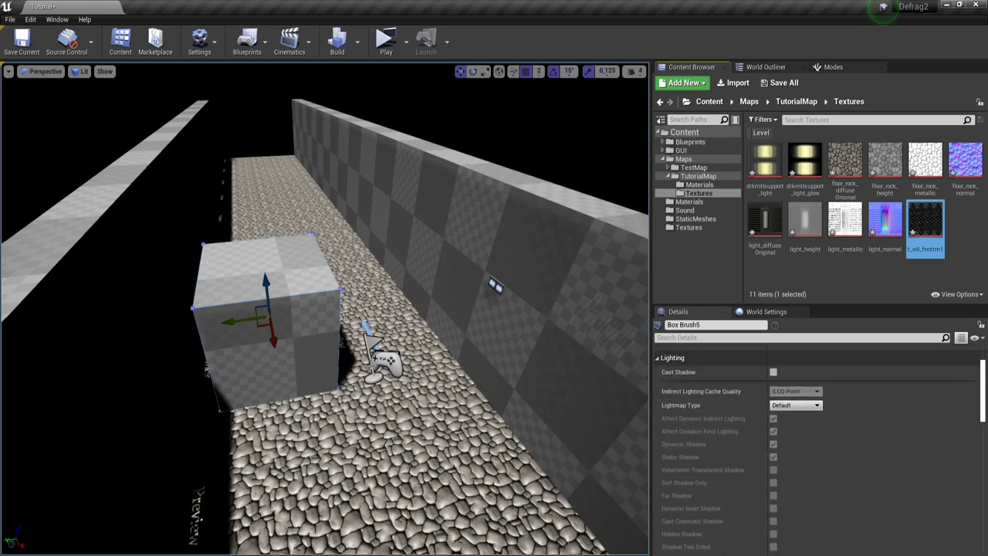
left_click(313, 337)
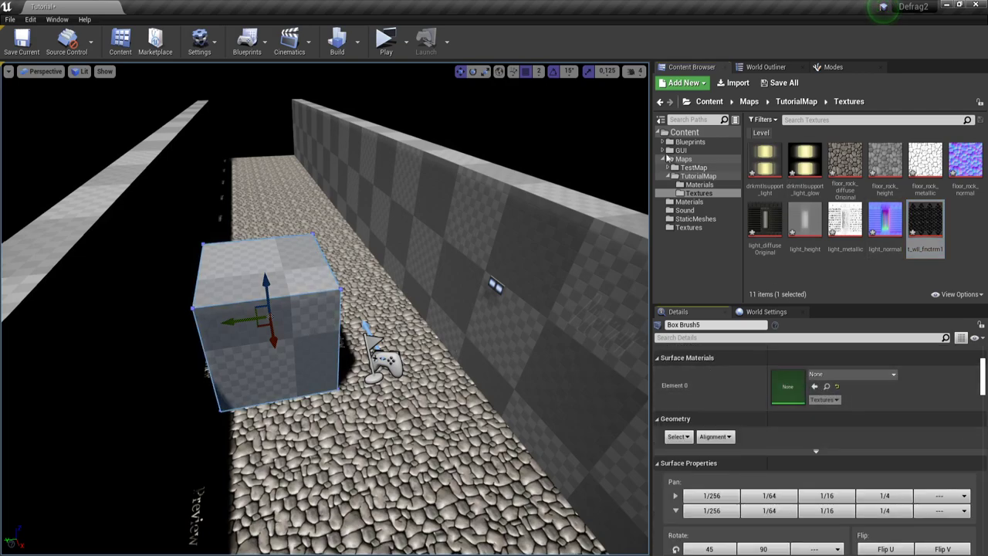
left_click(700, 185)
left_click(803, 163)
left_click(814, 386)
Step: Realign the grate texture on the box's faces using two of the surface alignment options
right_click_drag(464, 324, 494, 309)
key("w")
key("d")
mouse_move(358, 344)
right_mouse_down()
mouse_move(308, 324)
mouse_move(409, 332)
mouse_move(358, 344)
right_mouse_up()
key("a")
left_click(718, 437)
left_click(741, 449)
left_click(722, 438)
left_click(735, 461)
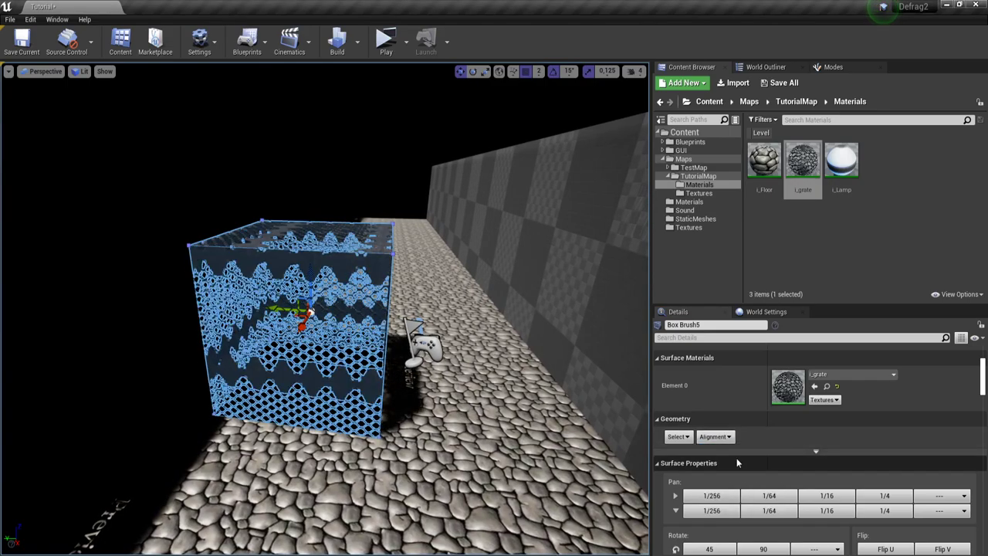
Step: Switch the viewport to Unlit shading and select the front face of the grate box
key("w")
right_click_drag(432, 332, 420, 328)
right_click_drag(358, 345, 358, 345)
key("s")
right_click_drag(450, 368, 417, 363)
left_click(446, 375)
key("w")
left_click(79, 71)
left_click(86, 103)
right_click_drag(87, 103, 87, 104)
key("s")
right_click_drag(414, 293, 414, 294)
left_click(415, 294)
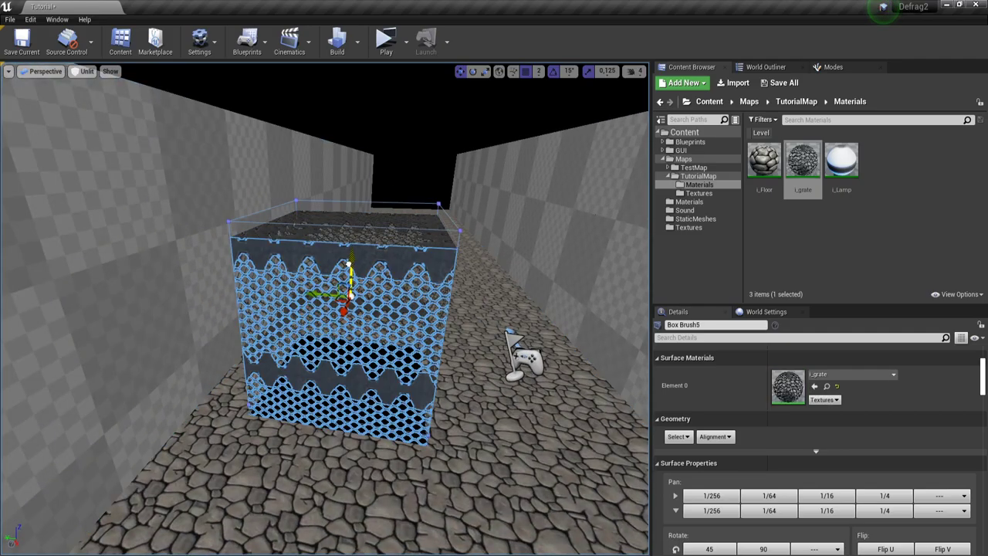
Step: Raise the grate box slightly above the cobblestone floor
left_click_drag(349, 265, 349, 261)
key("d")
right_click_drag(398, 350, 430, 331)
key("w")
left_click(431, 332)
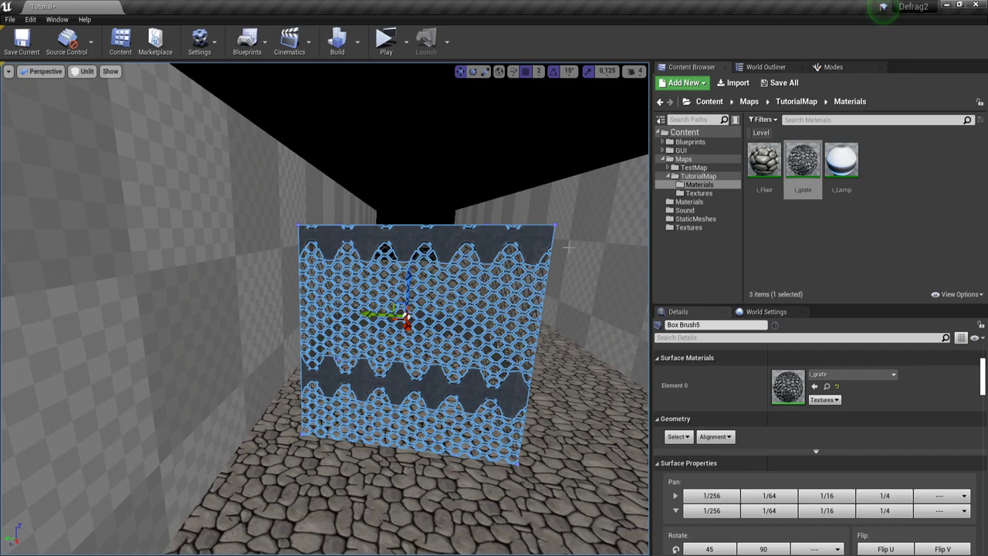
Step: Select the box's surrounding faces as well and scale their texture to U 2.0 and V 2.0
left_click(680, 437)
left_click(755, 444)
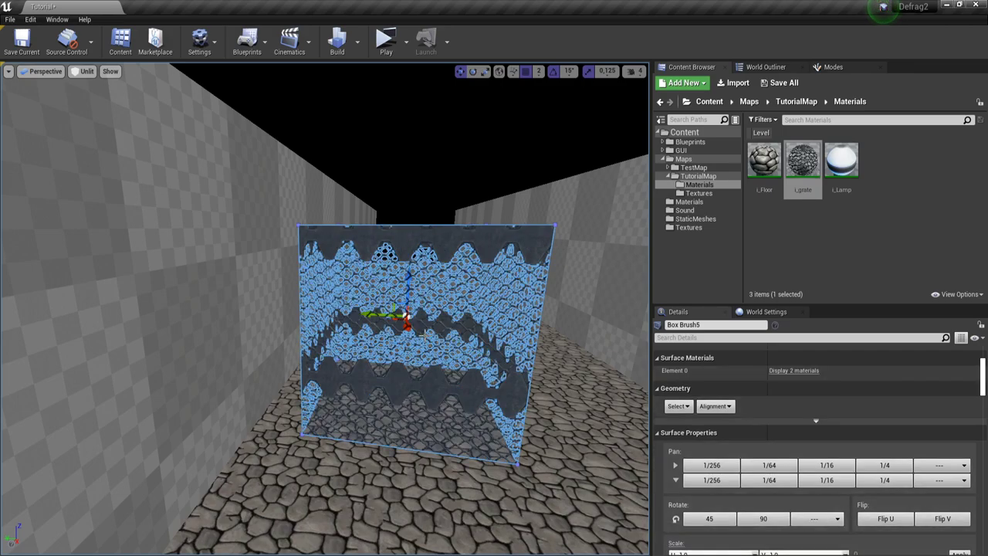
scroll(770, 431, "down", 5)
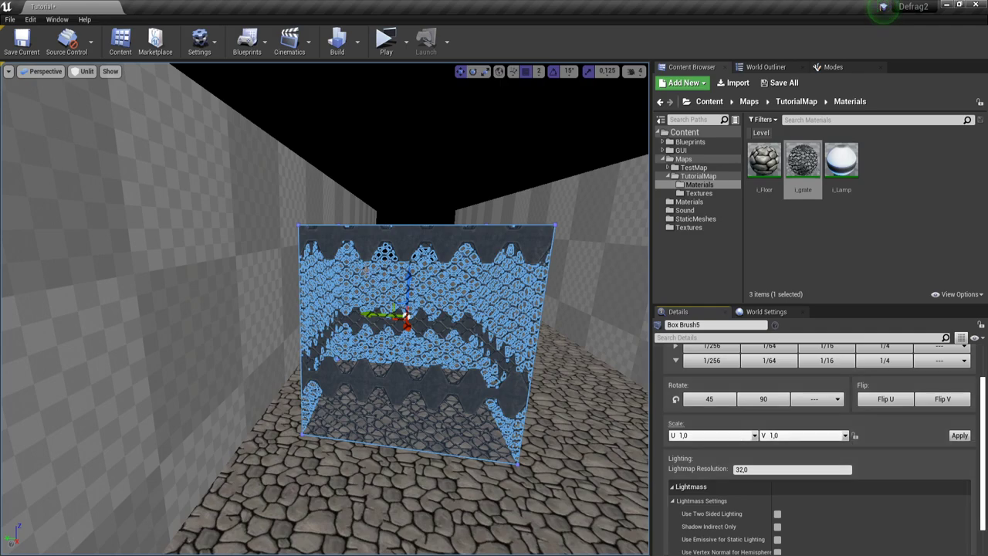
left_click(845, 435)
left_click(788, 481)
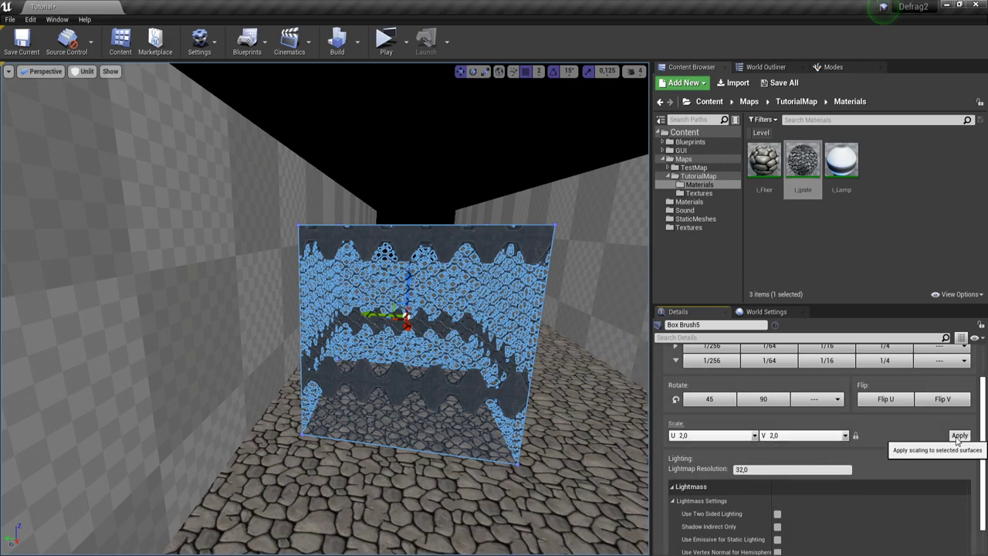
left_click(957, 436)
Step: Rescale the grate texture to U 1.5 and V 1.5, and pan it vertically in 1/64 steps to fit the faces
left_click(810, 435)
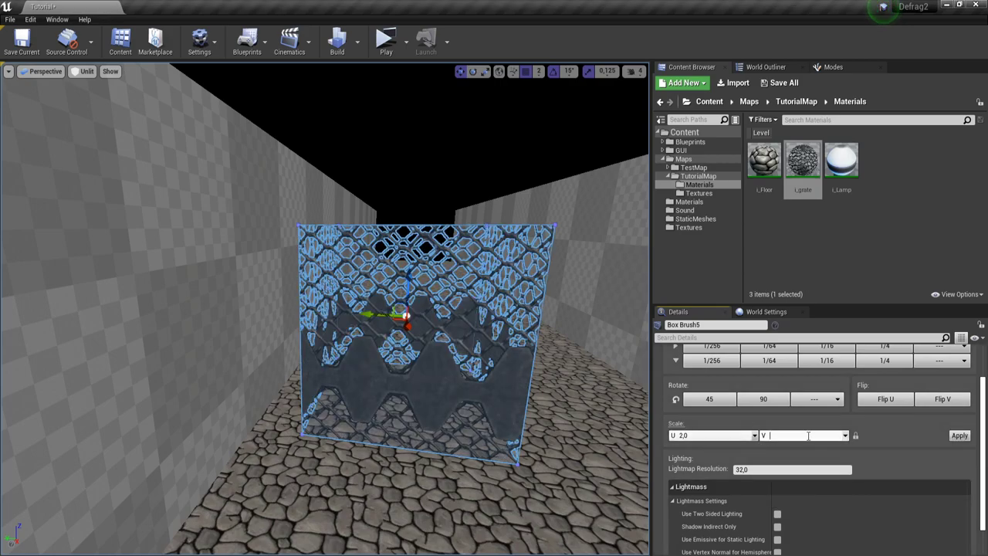
left_click(960, 437)
right_click_drag(472, 305, 469, 306)
key("d")
left_click(771, 361)
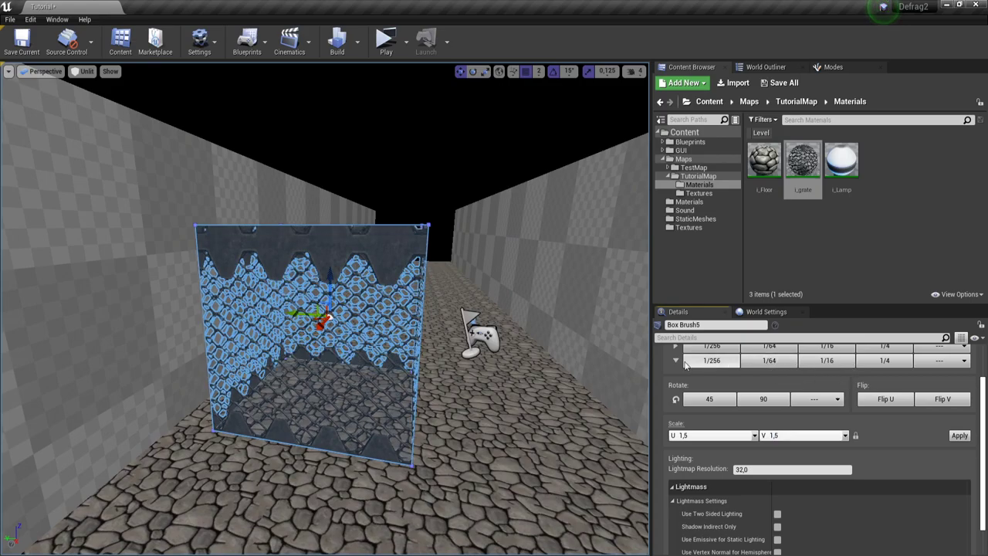
left_click(752, 365)
left_click(752, 365)
Step: Examine the grate texture on the box from several sides with nothing selected
left_click(525, 432)
key("d")
right_click_drag(525, 432, 393, 433)
key("d")
mouse_move(432, 355)
right_mouse_down()
mouse_move(371, 351)
mouse_move(594, 356)
mouse_move(425, 355)
mouse_move(386, 366)
mouse_move(455, 359)
right_mouse_up()
left_click(432, 355)
key("a")
key("a")
key("a")
key("d")
key("s")
left_click(501, 369)
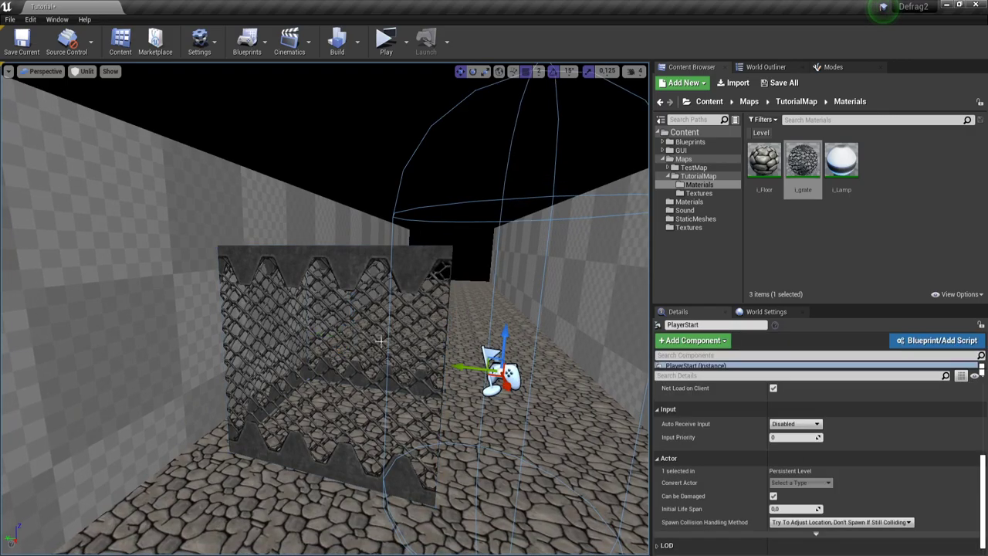
left_click(437, 323)
right_click_drag(437, 322, 486, 323)
right_click_drag(320, 353, 386, 353)
key("a")
key("Escape")
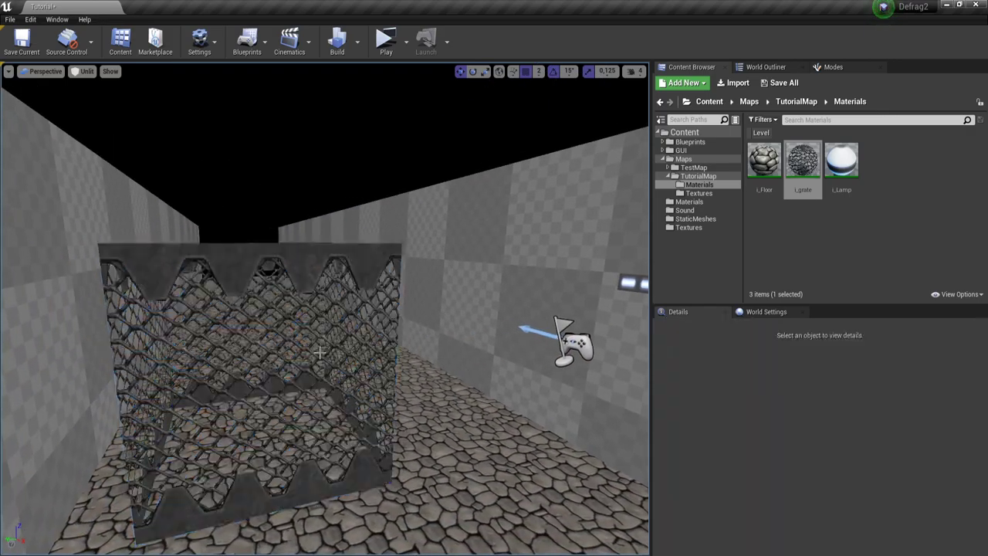
Step: Open GrateMaterial from the main Materials folder, switch its Two Sided option off and back on, and close the editor
left_click(695, 202)
double_click(845, 162)
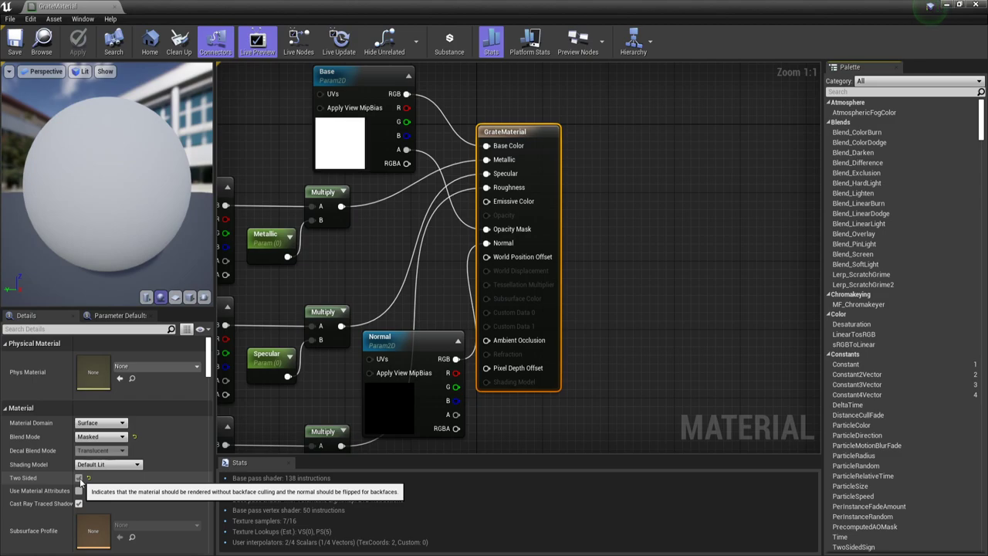
left_click(79, 478)
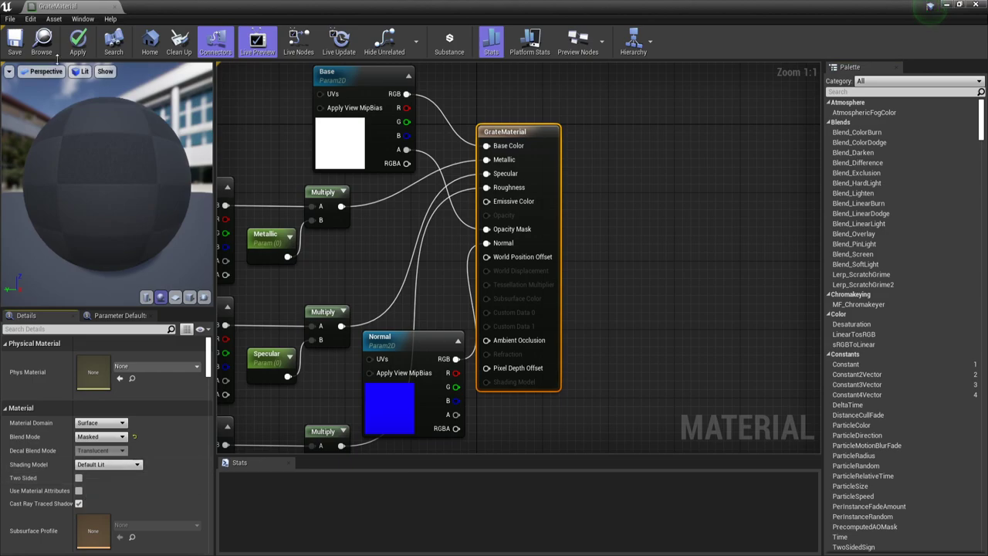
right_click_drag(298, 435, 403, 377)
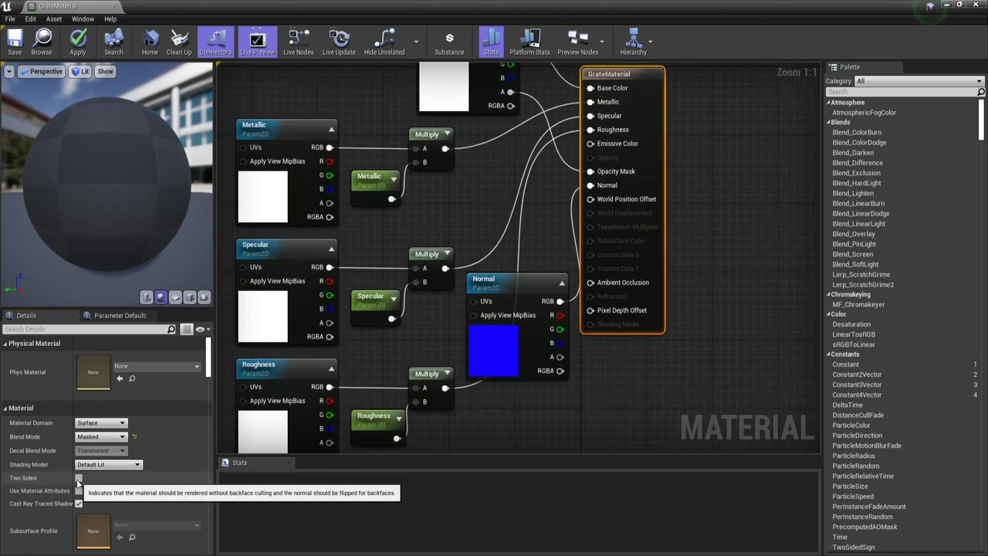
left_click(78, 478)
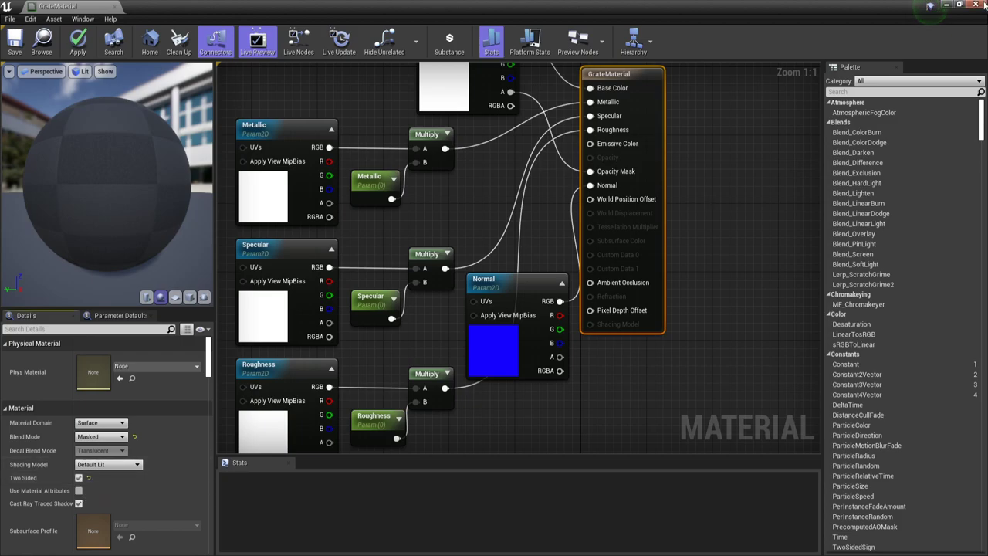
right_click_drag(380, 237, 413, 213)
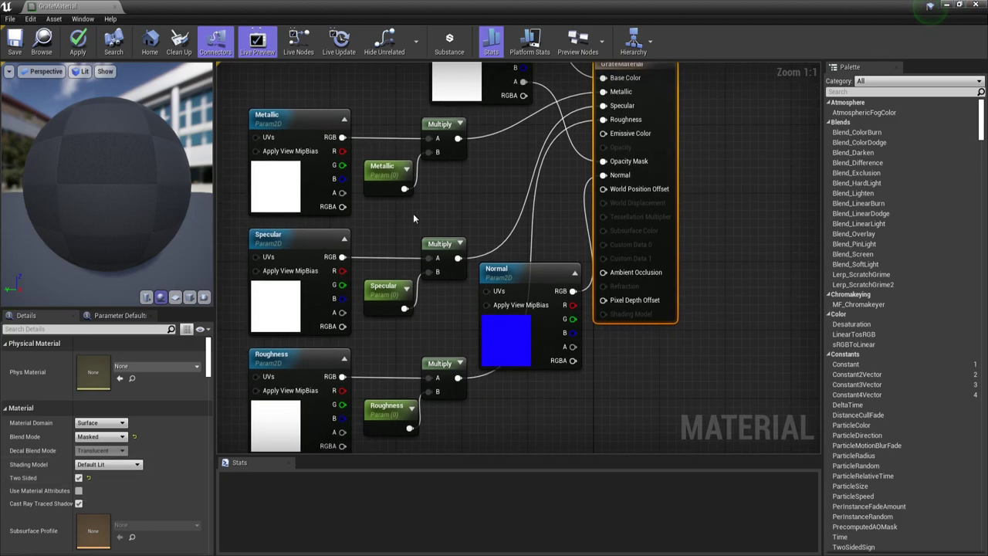
left_click(974, 4)
Step: Lower the grate box onto the cobblestone floor of the corridor
right_click_drag(324, 309, 255, 309)
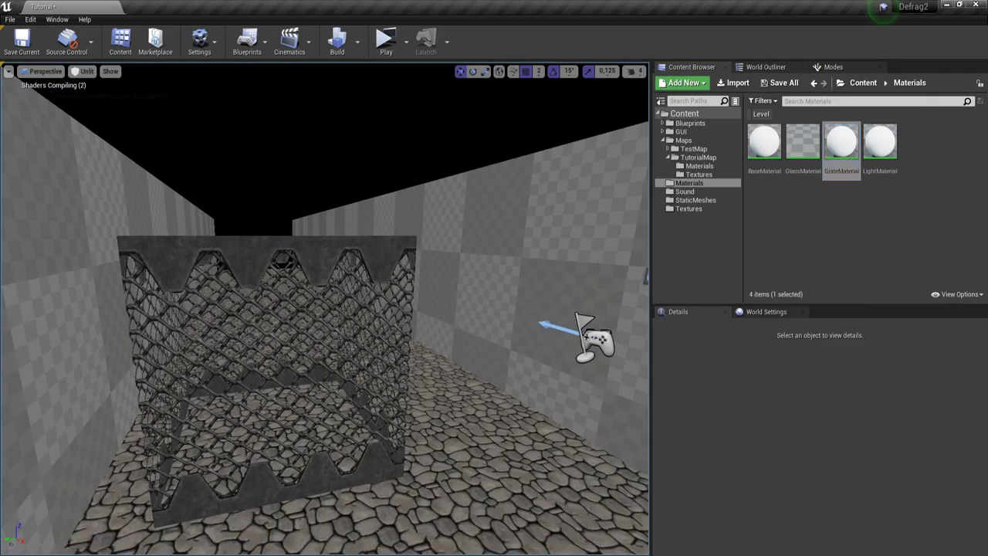
mouse_move(398, 340)
right_mouse_down()
mouse_move(407, 347)
mouse_move(386, 328)
mouse_move(332, 344)
right_mouse_up()
left_click(406, 347)
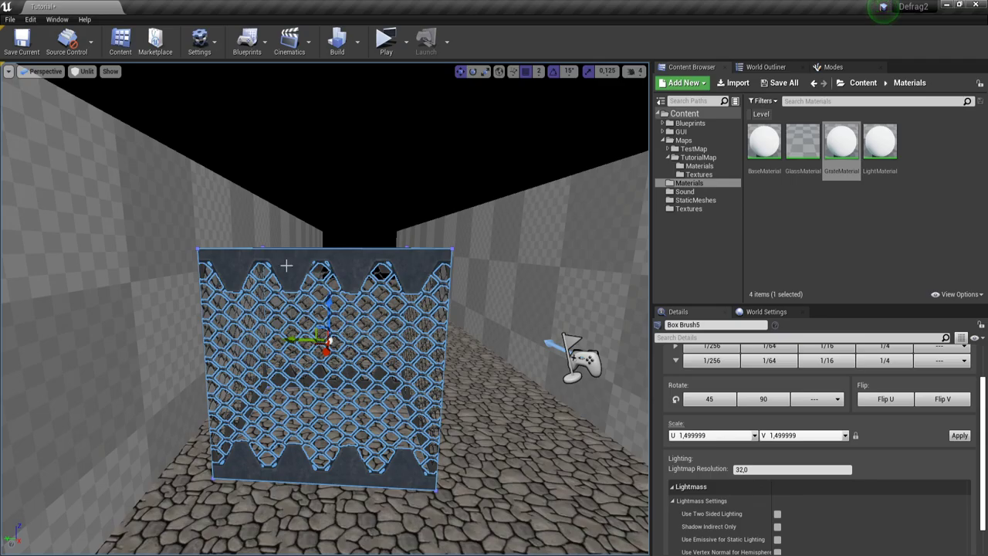
right_click_drag(291, 347, 139, 344)
right_click_drag(324, 343, 263, 409)
right_click_drag(293, 348, 340, 349)
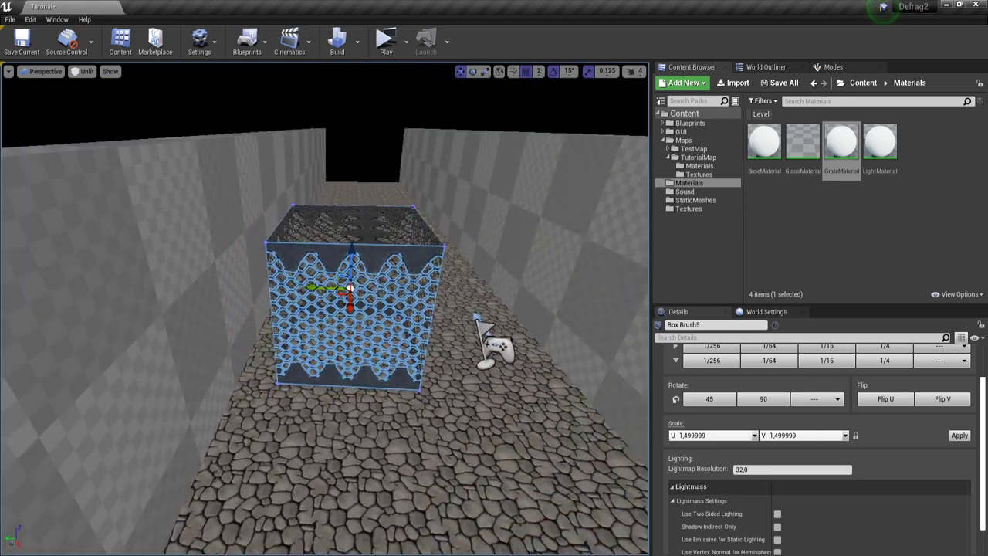
left_click(506, 298)
right_click_drag(369, 303, 369, 317)
left_click(369, 303)
left_click_drag(350, 240, 351, 258)
right_click_drag(423, 327, 383, 263)
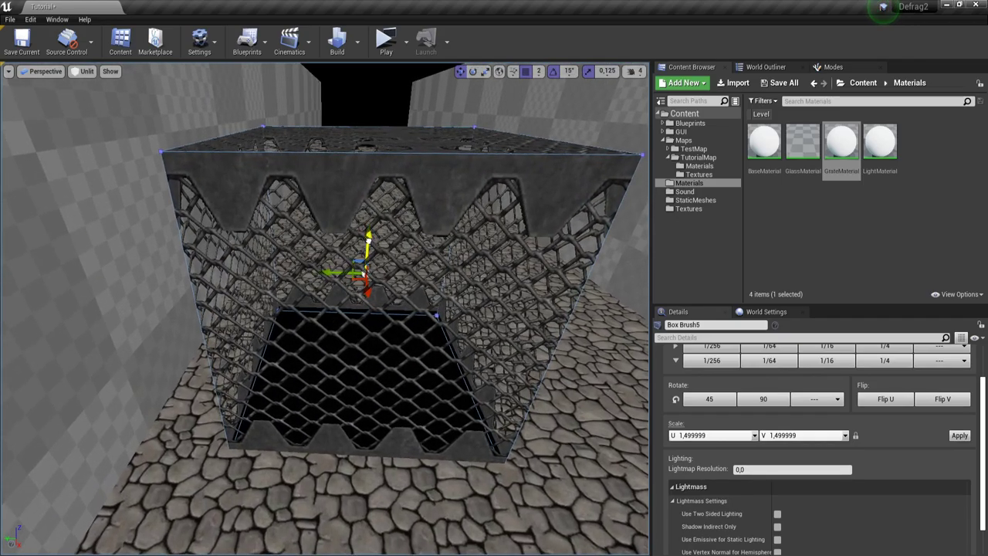
scroll(390, 270, "up", 1)
right_click_drag(407, 340, 394, 368)
Step: Adjust the box's height against the floor line in the Left wireframe view and set the position grid snap to 16
key("alt+k")
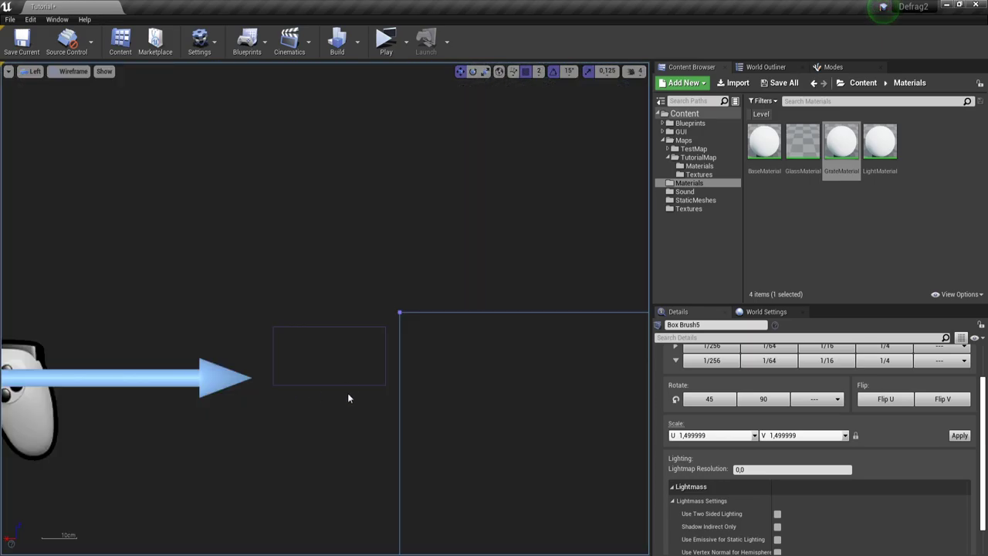
scroll(245, 216, "down", 5)
scroll(245, 216, "up", 2)
left_click_drag(383, 325, 383, 321)
left_click(538, 71)
left_click(552, 152)
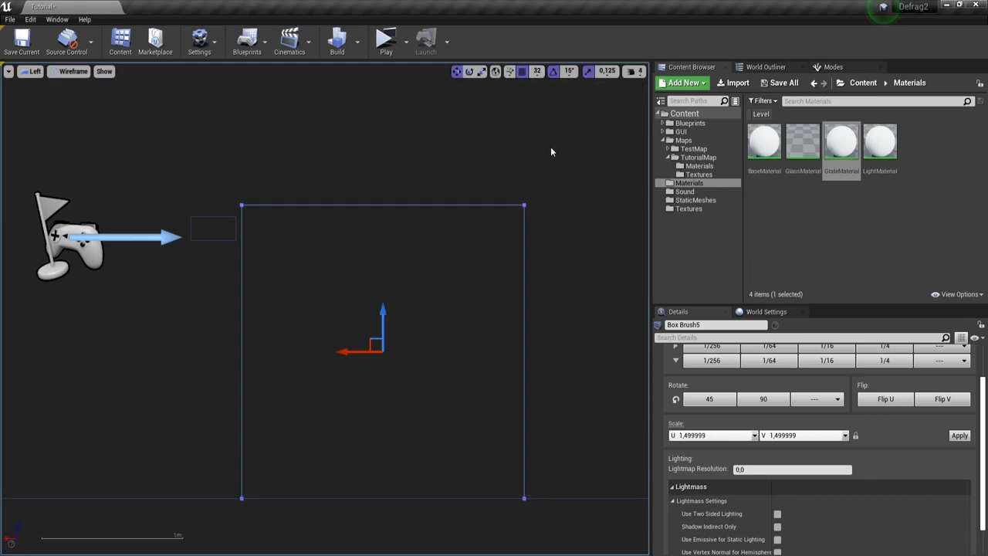
left_click(538, 71)
left_click(544, 116)
key("alt+g")
Step: Playtest the level in the standalone preview, walking around the grate box to check it in game
right_click_drag(324, 309, 344, 315)
key("w")
key("s")
key("w")
right_click_drag(379, 147, 382, 143)
key("s")
key("w")
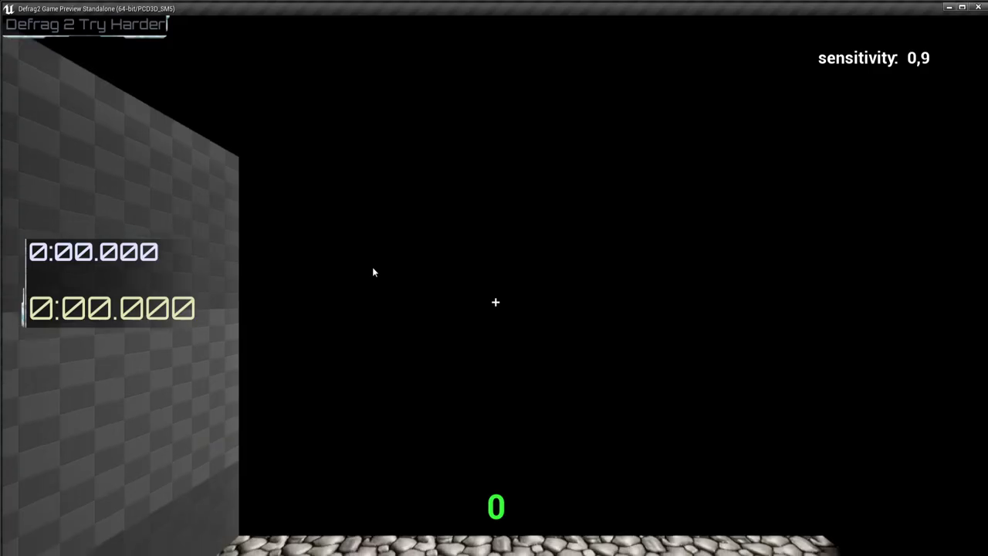
left_click(374, 270)
key("w")
key("w")
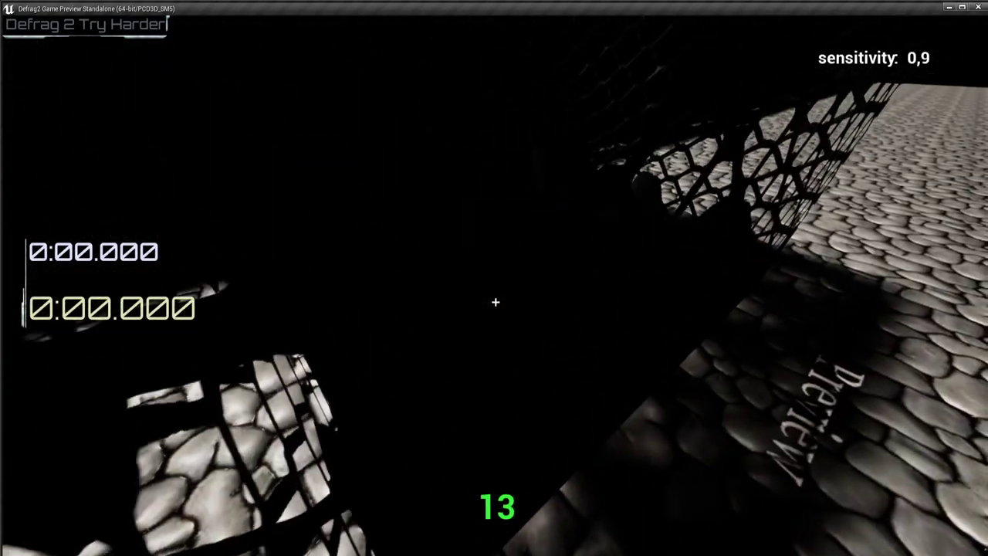
key("w")
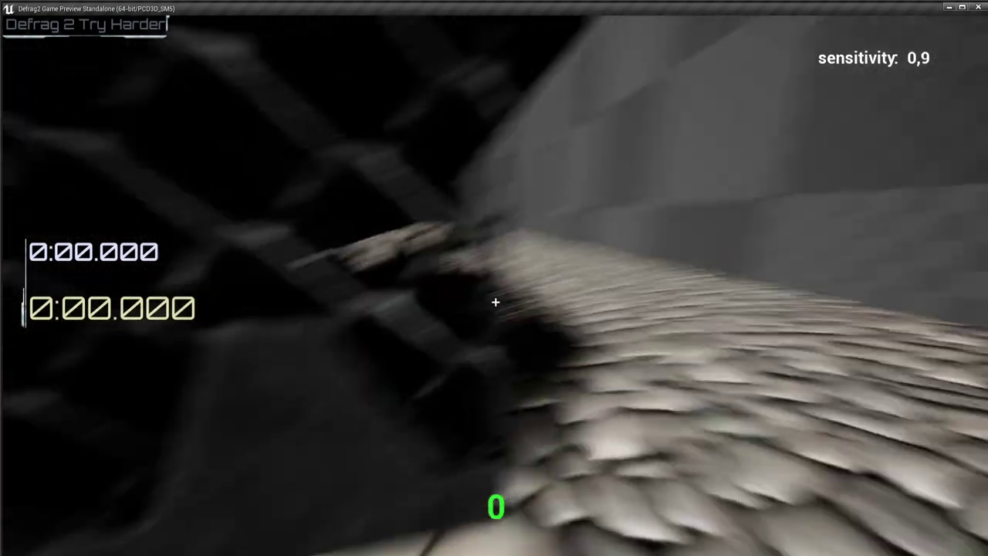
key("w")
key("Escape")
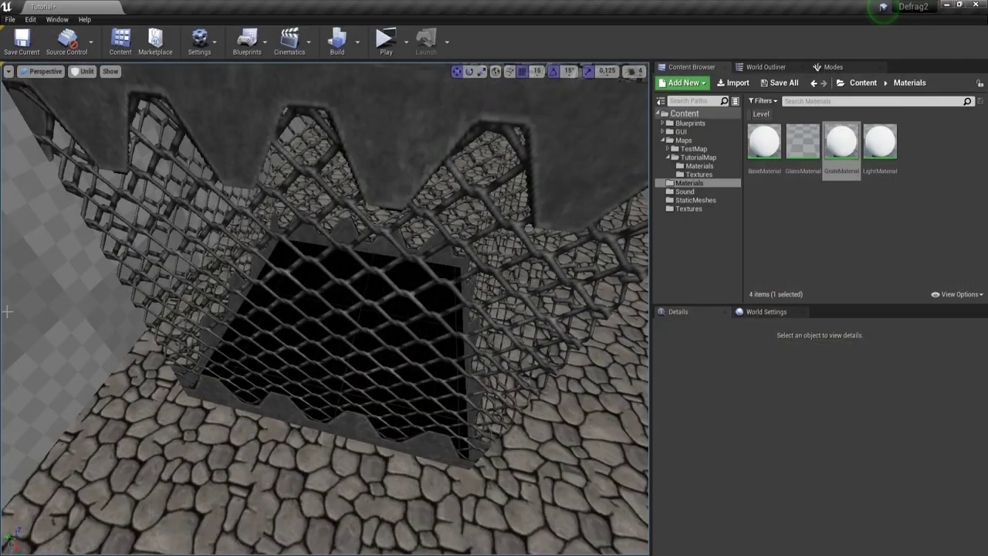
Step: Inspect the opening in the cobblestone floor beneath the grate box, from outside and inside, checking the floor and box brushes
key("s")
right_click_drag(228, 334, 229, 334)
left_click(230, 333)
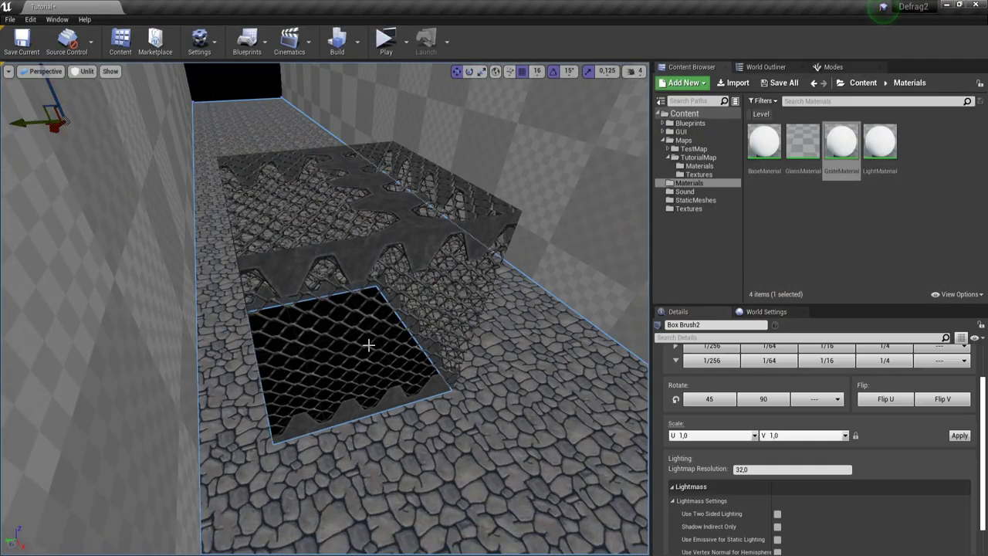
left_click(368, 344)
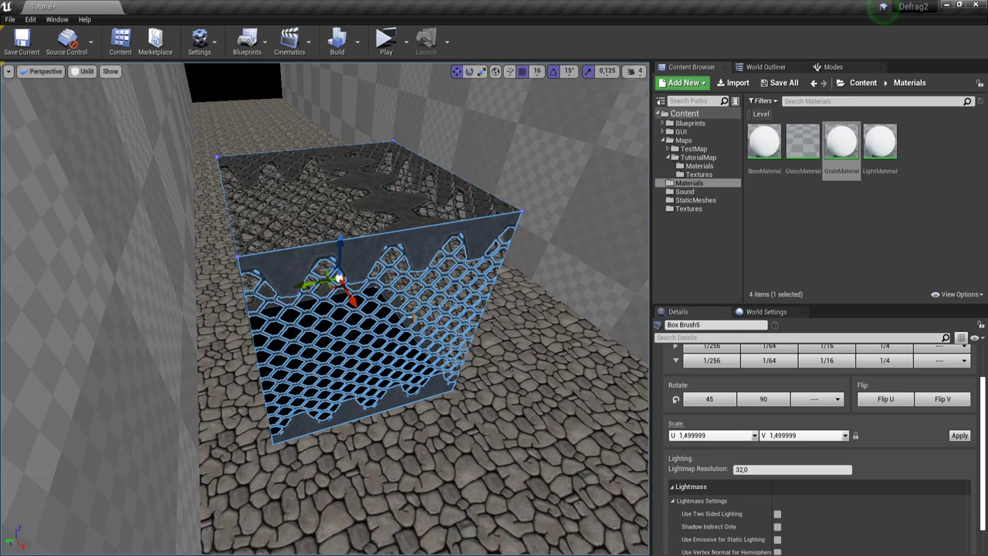
scroll(529, 311, "down", 10)
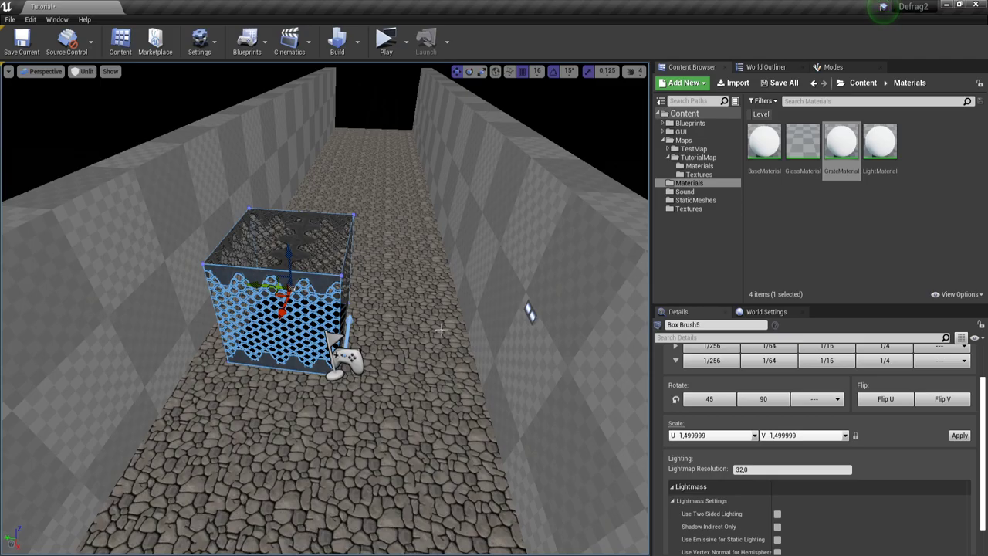
scroll(529, 312, "up", 15)
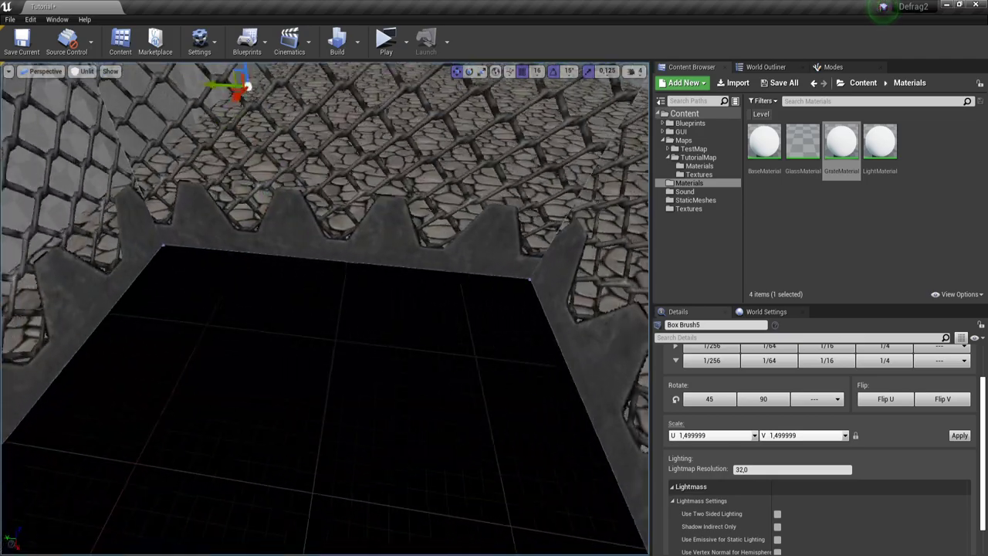
left_click(315, 397)
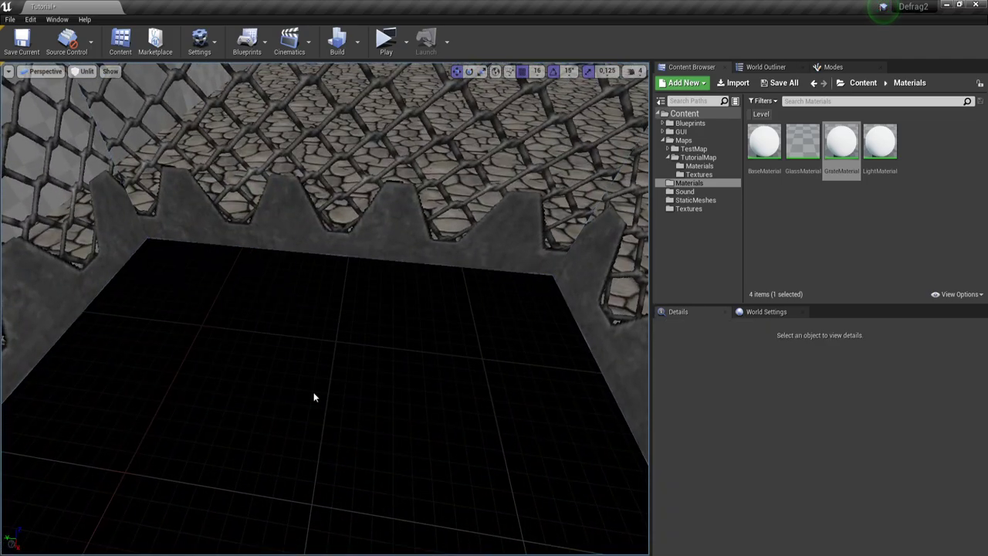
Step: Select the grate box's front face and review the Lightmass and Lighting settings in its details
scroll(315, 397, "down", 12)
left_click(309, 383)
scroll(936, 498, "down", 10)
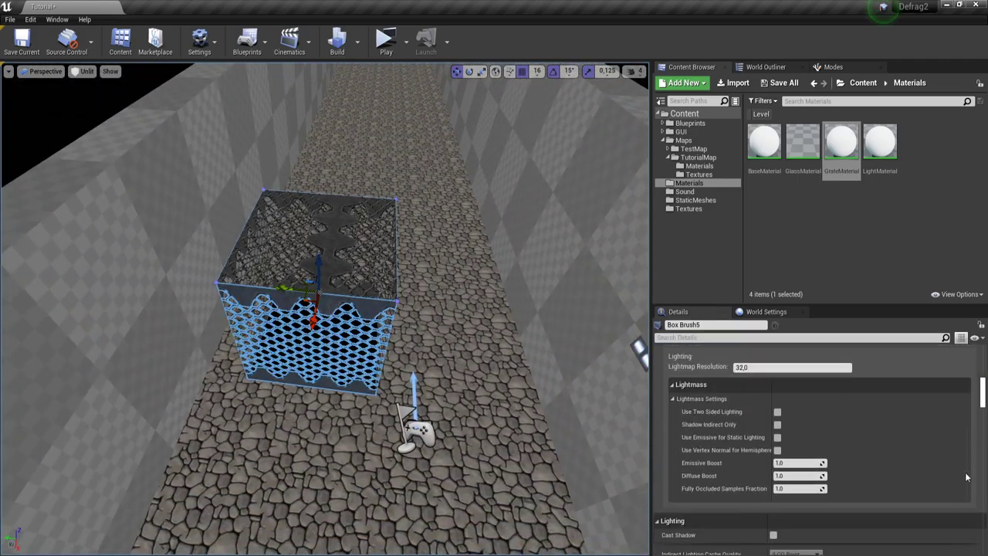
scroll(935, 498, "up", 10)
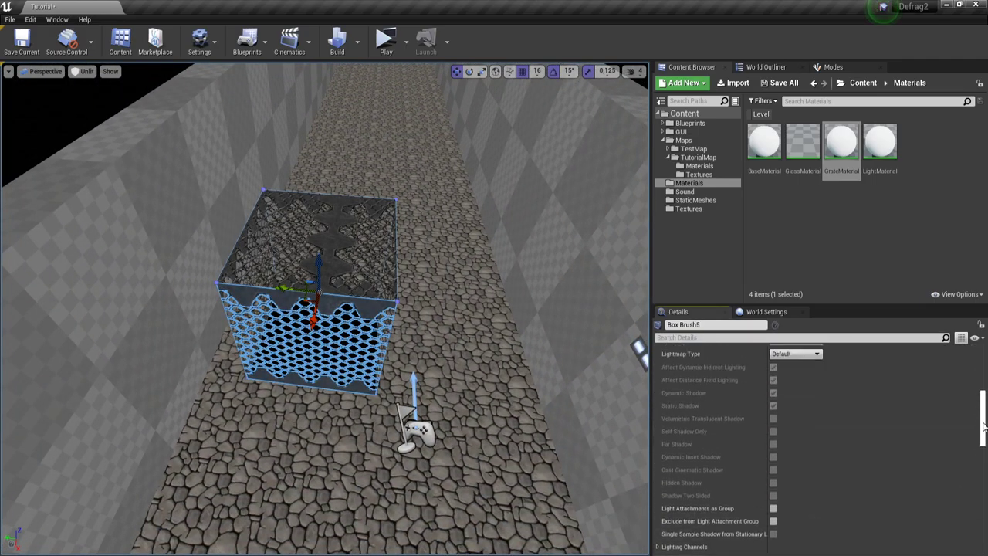
Step: Examine the grate box in the corridor from several angles, selecting its top face and then the brush as a whole
key("w")
right_click_drag(343, 294, 348, 316)
key("s")
key("w")
key("a")
key("d")
key("s")
left_click(347, 309)
key("w")
key("s")
key("d")
left_click(347, 354)
key("s")
right_click_drag(348, 355, 338, 335)
left_click(347, 355)
left_click(333, 355)
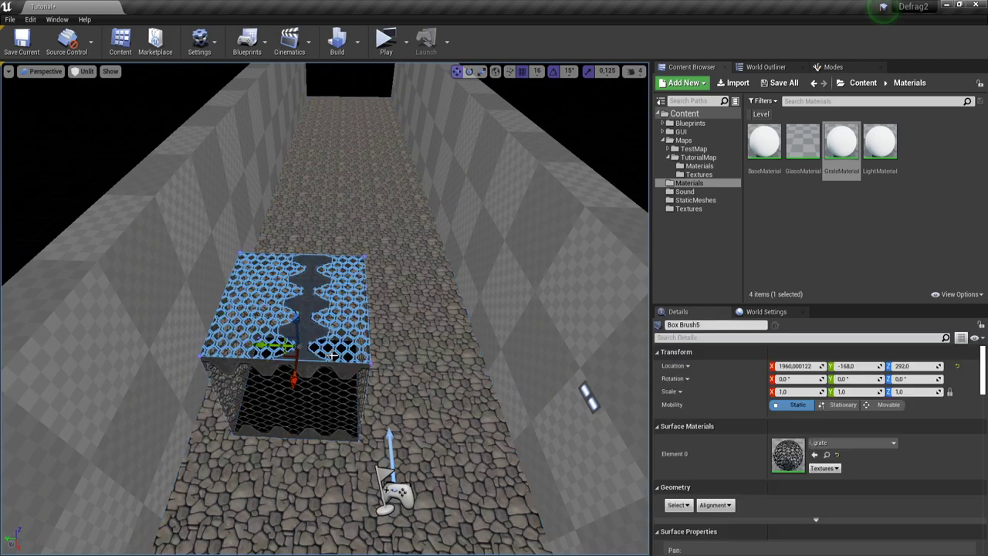
left_click(330, 361)
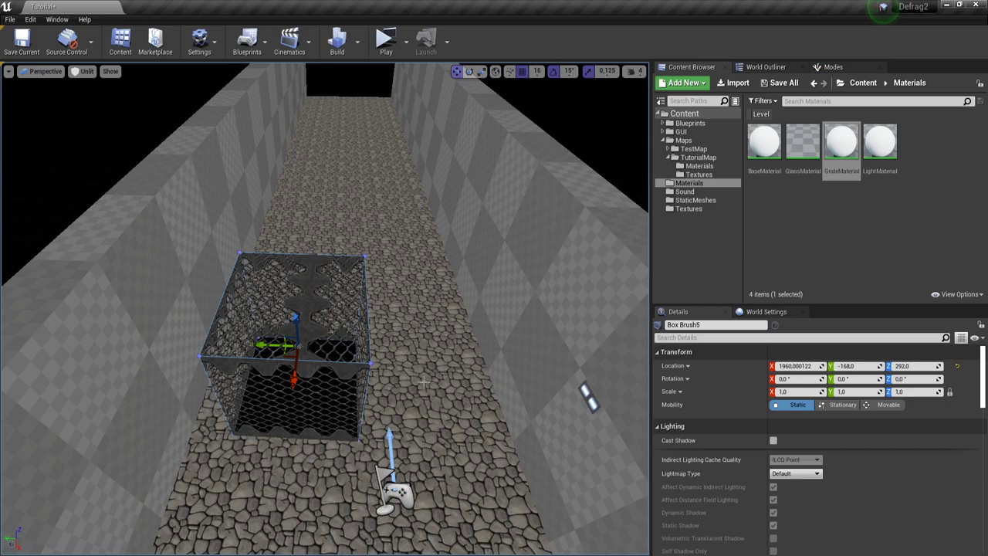
Step: Show the TutorialMap Materials folder and select the PlayerStart beside the grate box
left_click(700, 166)
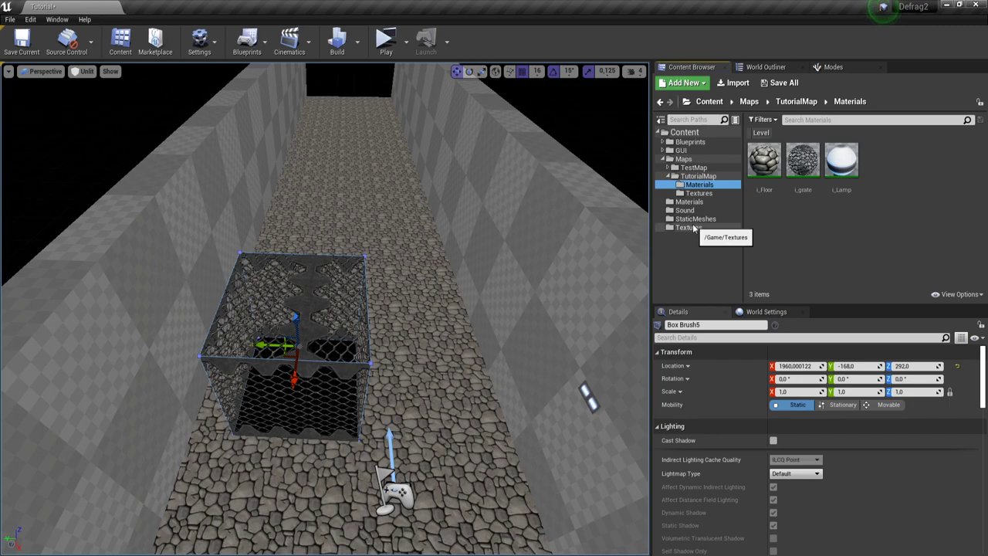
mouse_move(478, 263)
right_mouse_down()
mouse_move(467, 228)
mouse_move(502, 252)
mouse_move(480, 267)
right_mouse_up()
left_click_drag(399, 284, 581, 276)
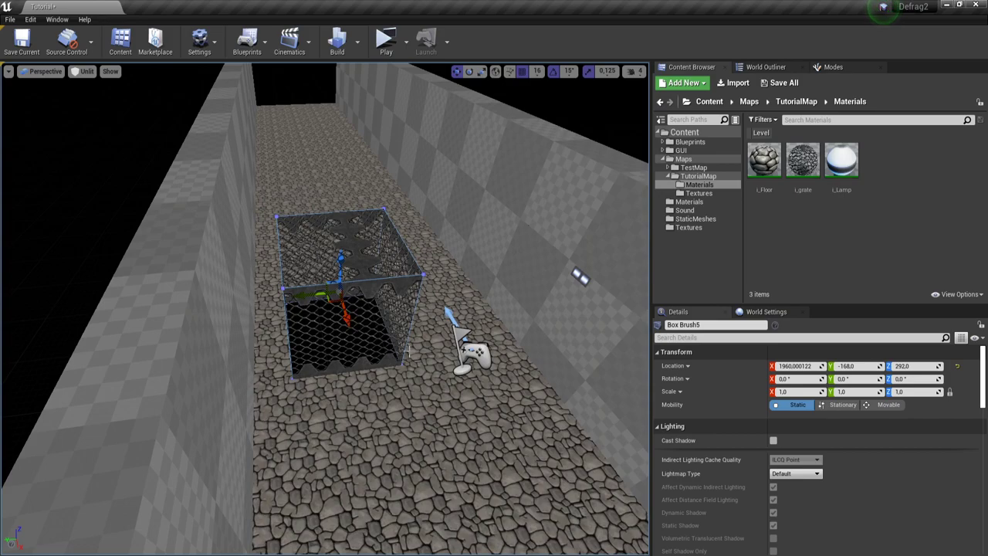
left_click(467, 347)
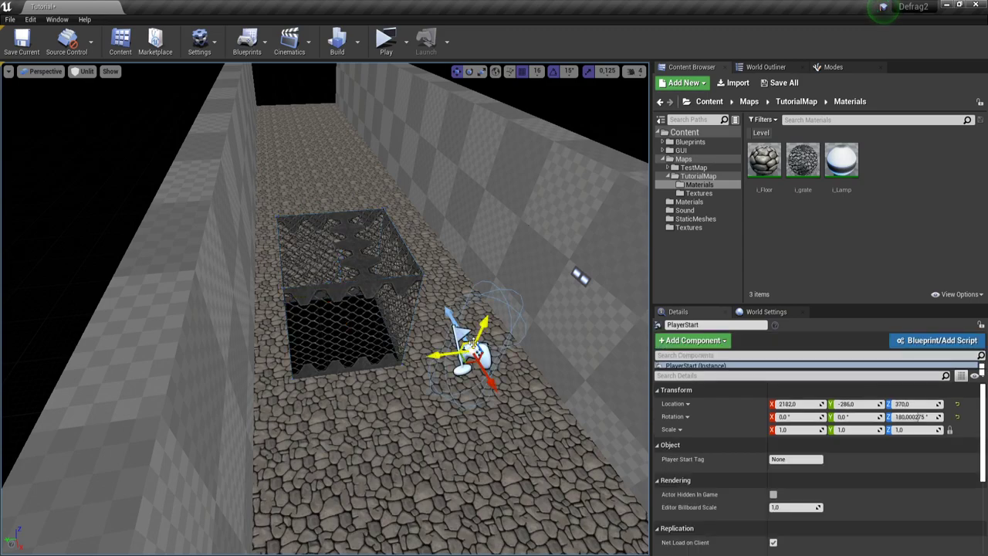